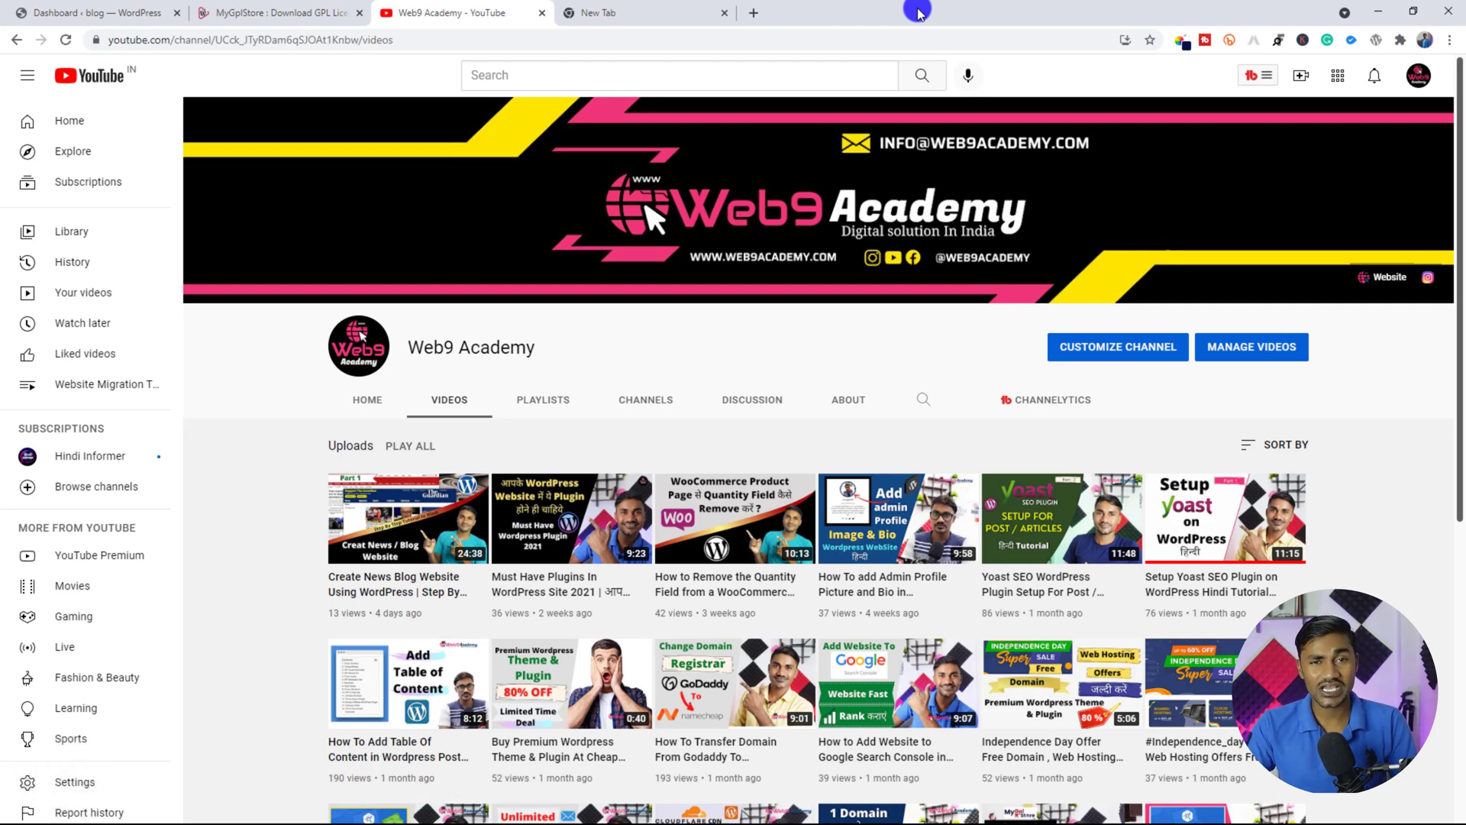
pyautogui.moveTo(386, 526)
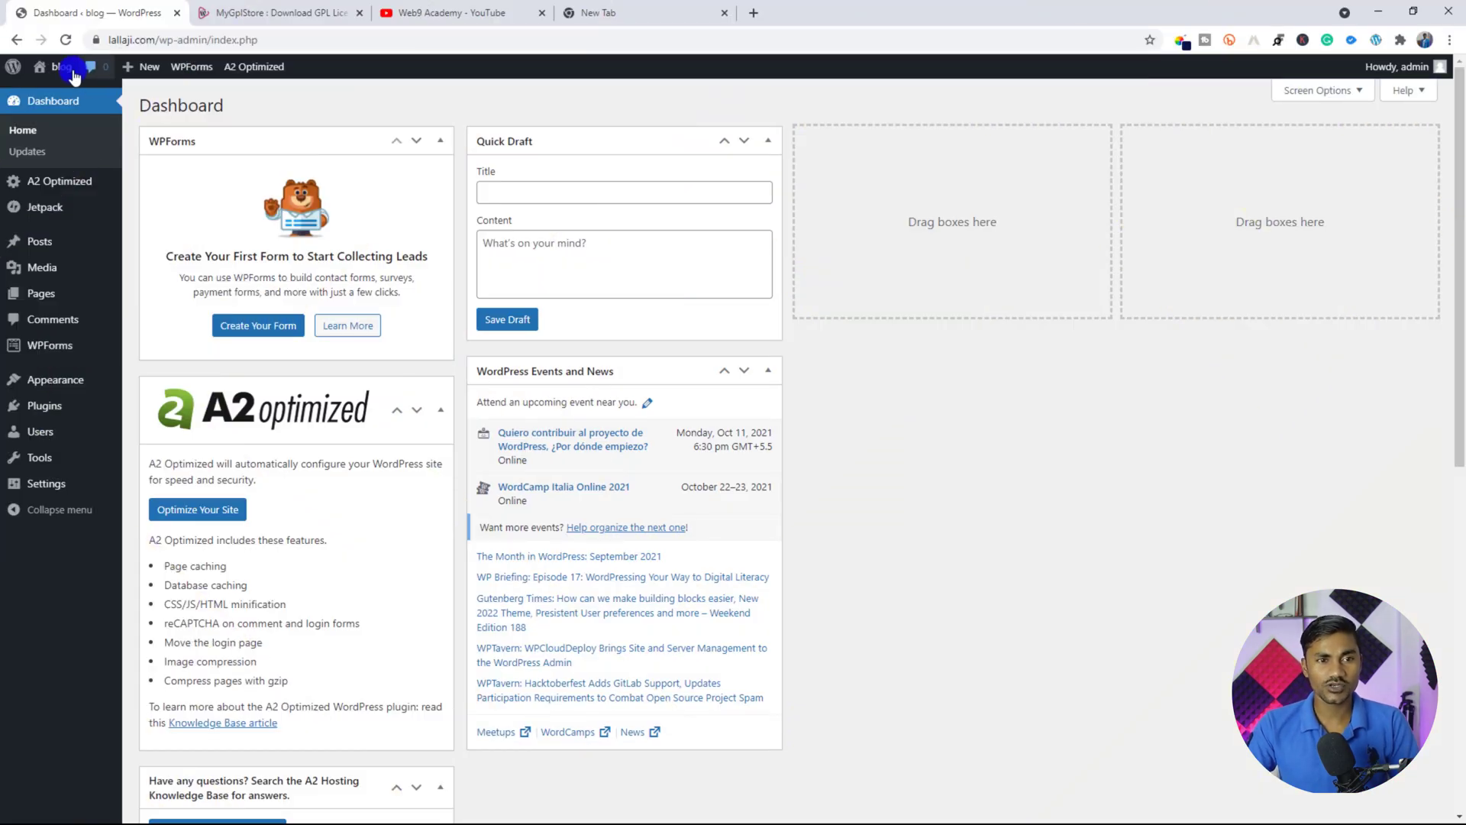
pyautogui.click(922, 347)
pyautogui.scroll(-2, 931, 367)
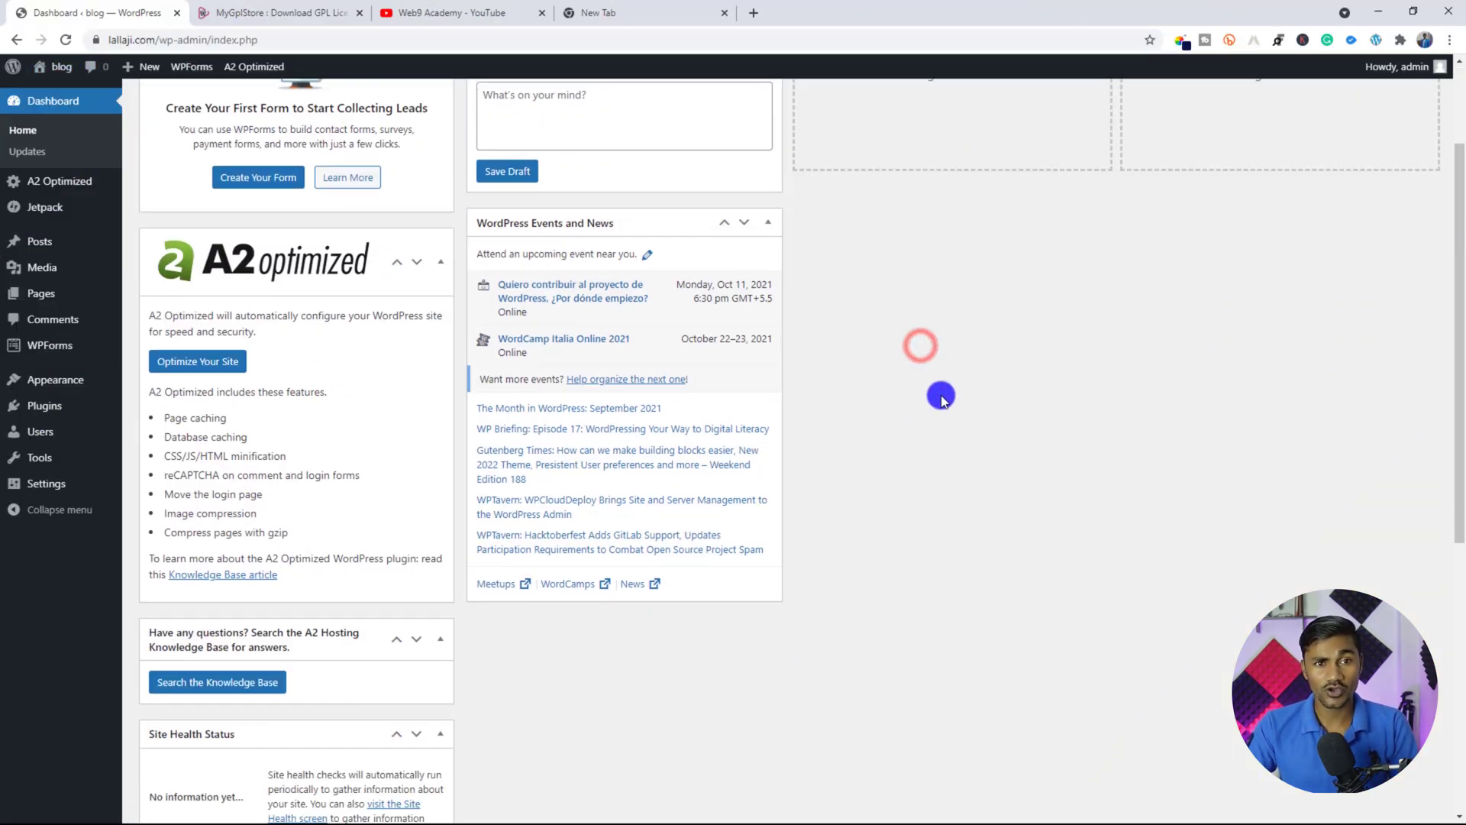
pyautogui.scroll(2, 942, 396)
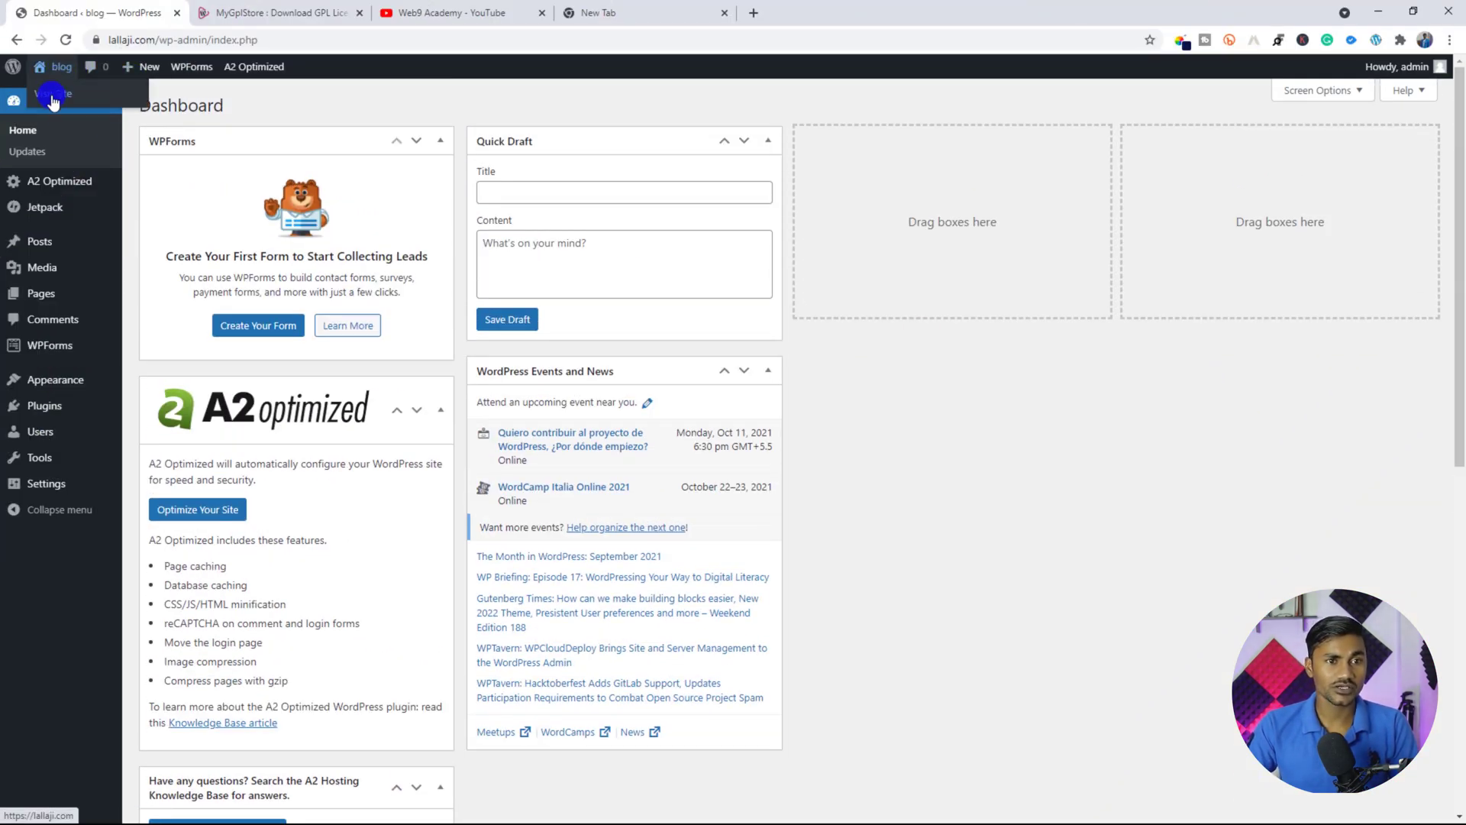
# Step: Open the blog's live site in a new browser tab, reload it and look over its homepage
pyautogui.rightClick(52, 93)
pyautogui.click(65, 105)
pyautogui.click(273, 11)
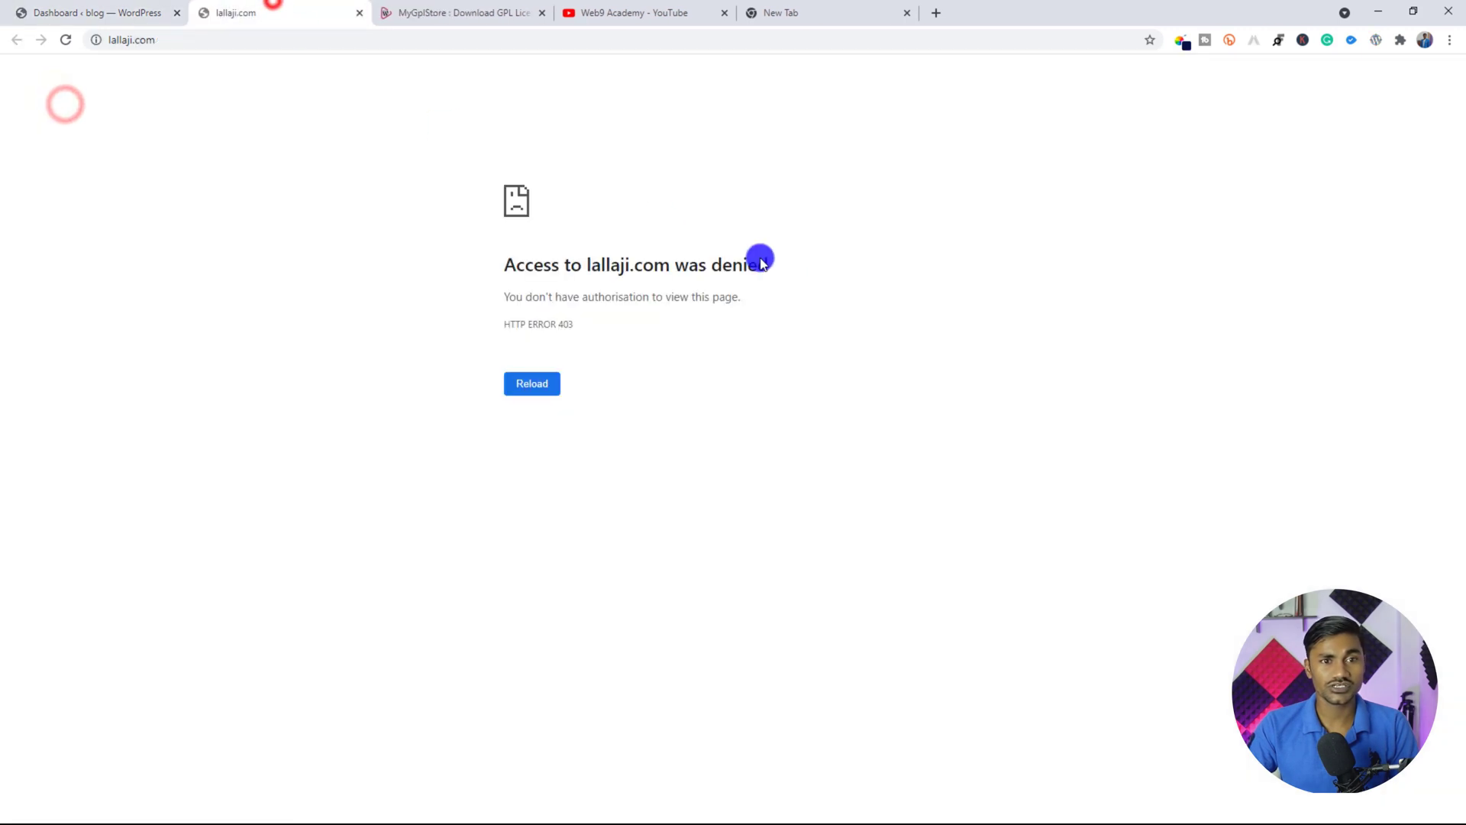
pyautogui.click(67, 42)
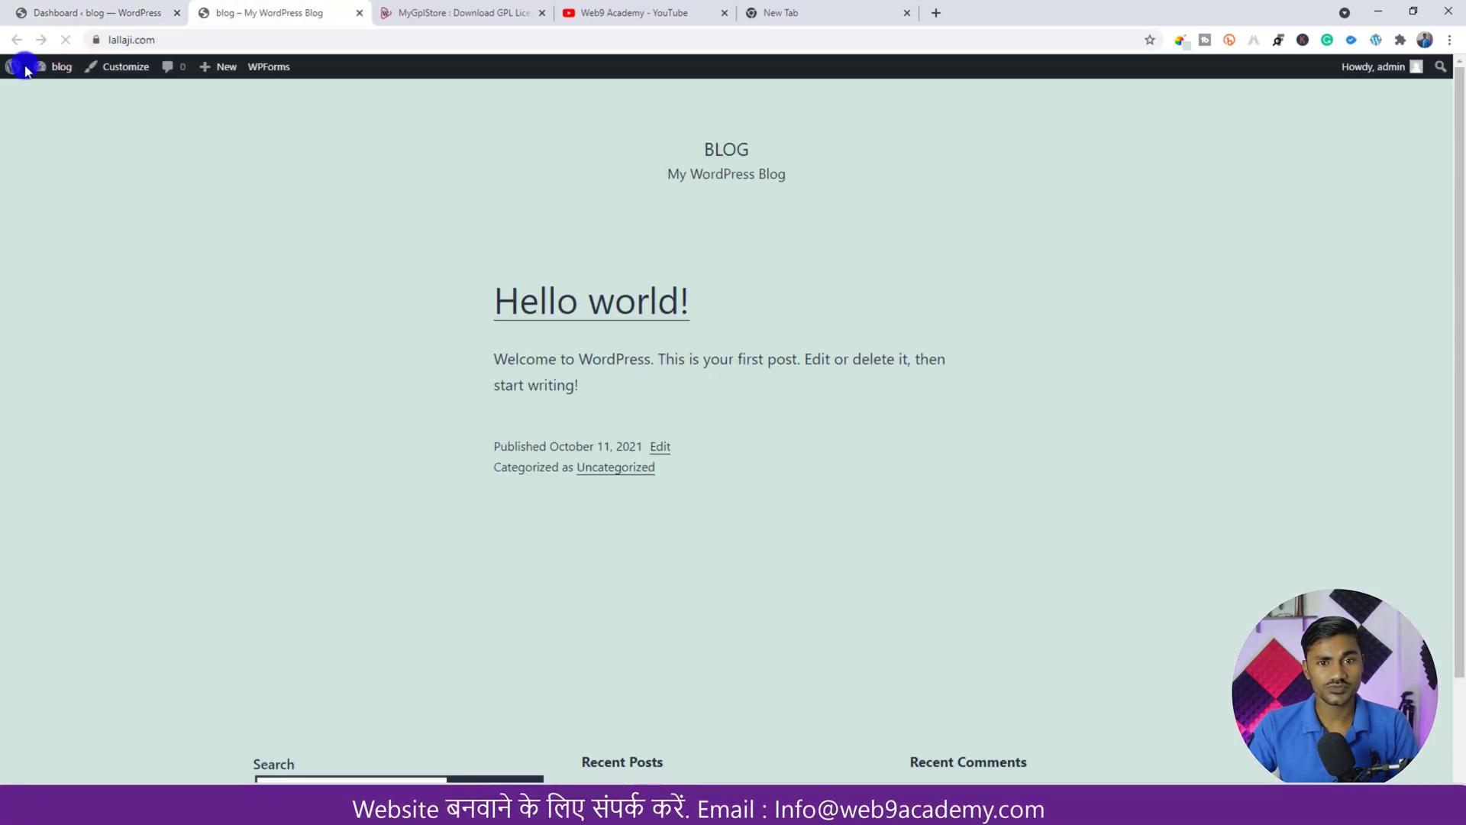
pyautogui.scroll(-2, 861, 331)
pyautogui.scroll(2, 861, 331)
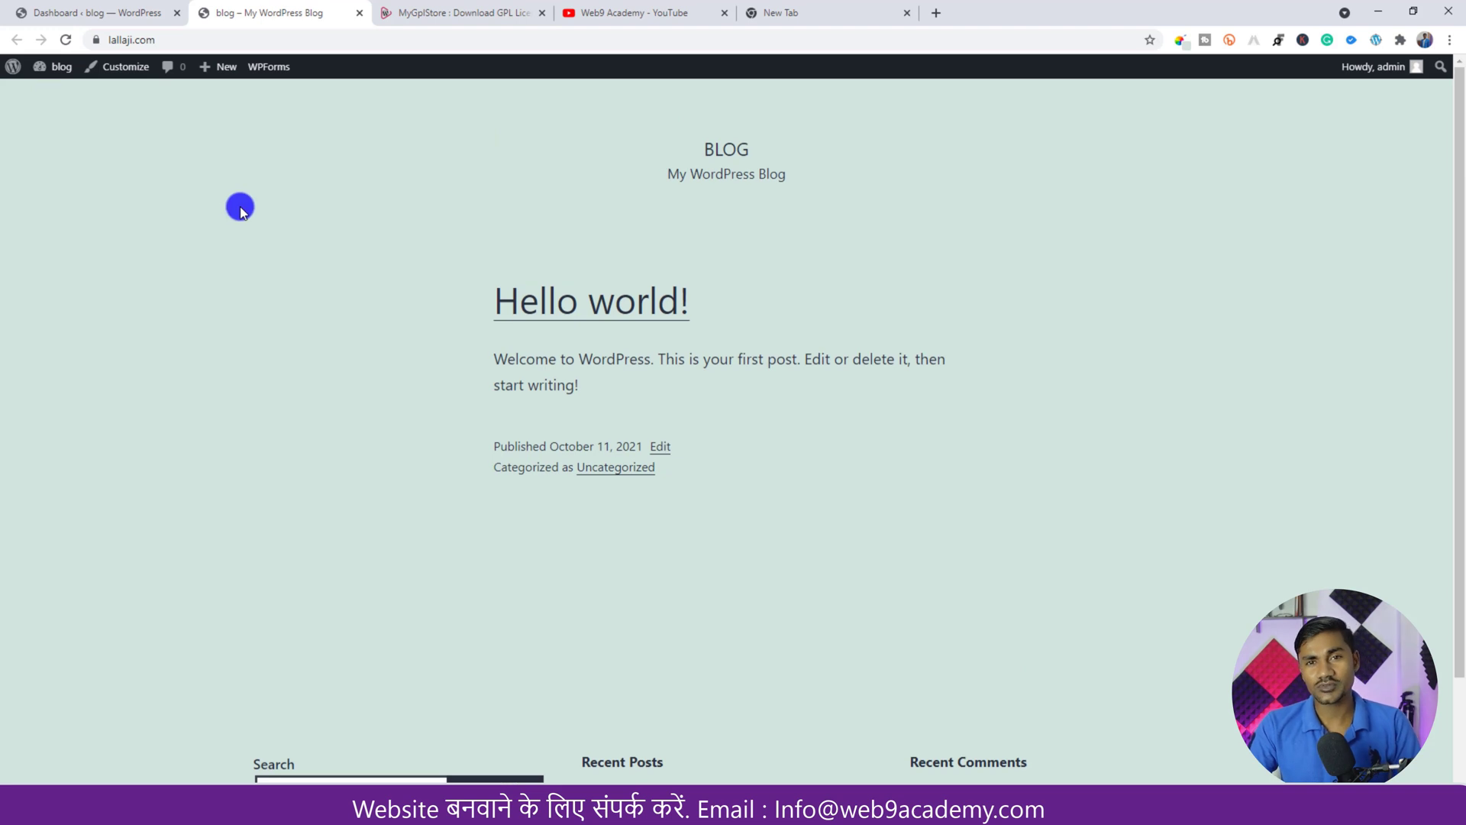
pyautogui.scroll(-2, 380, 311)
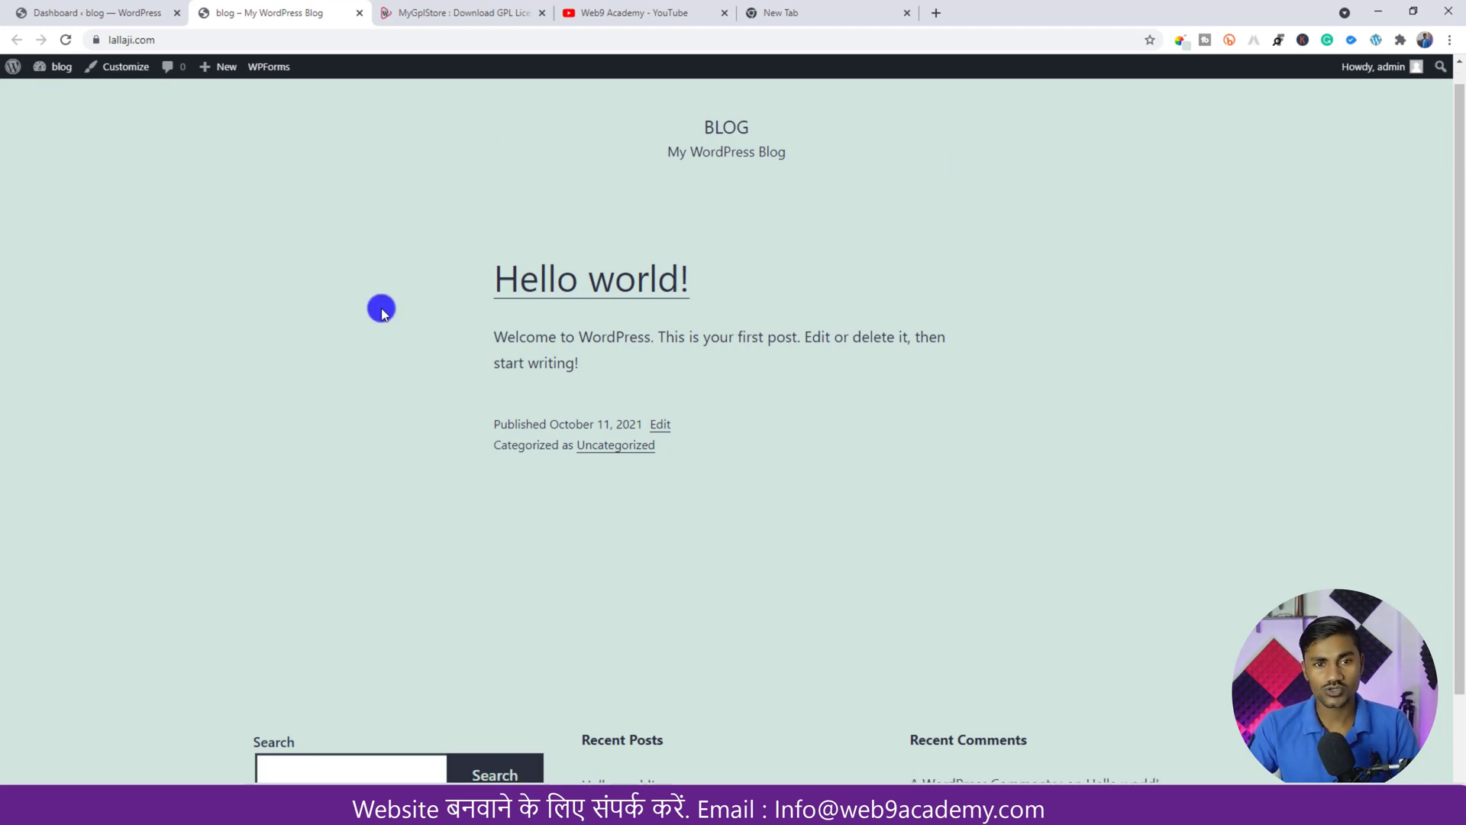
pyautogui.scroll(2, 397, 321)
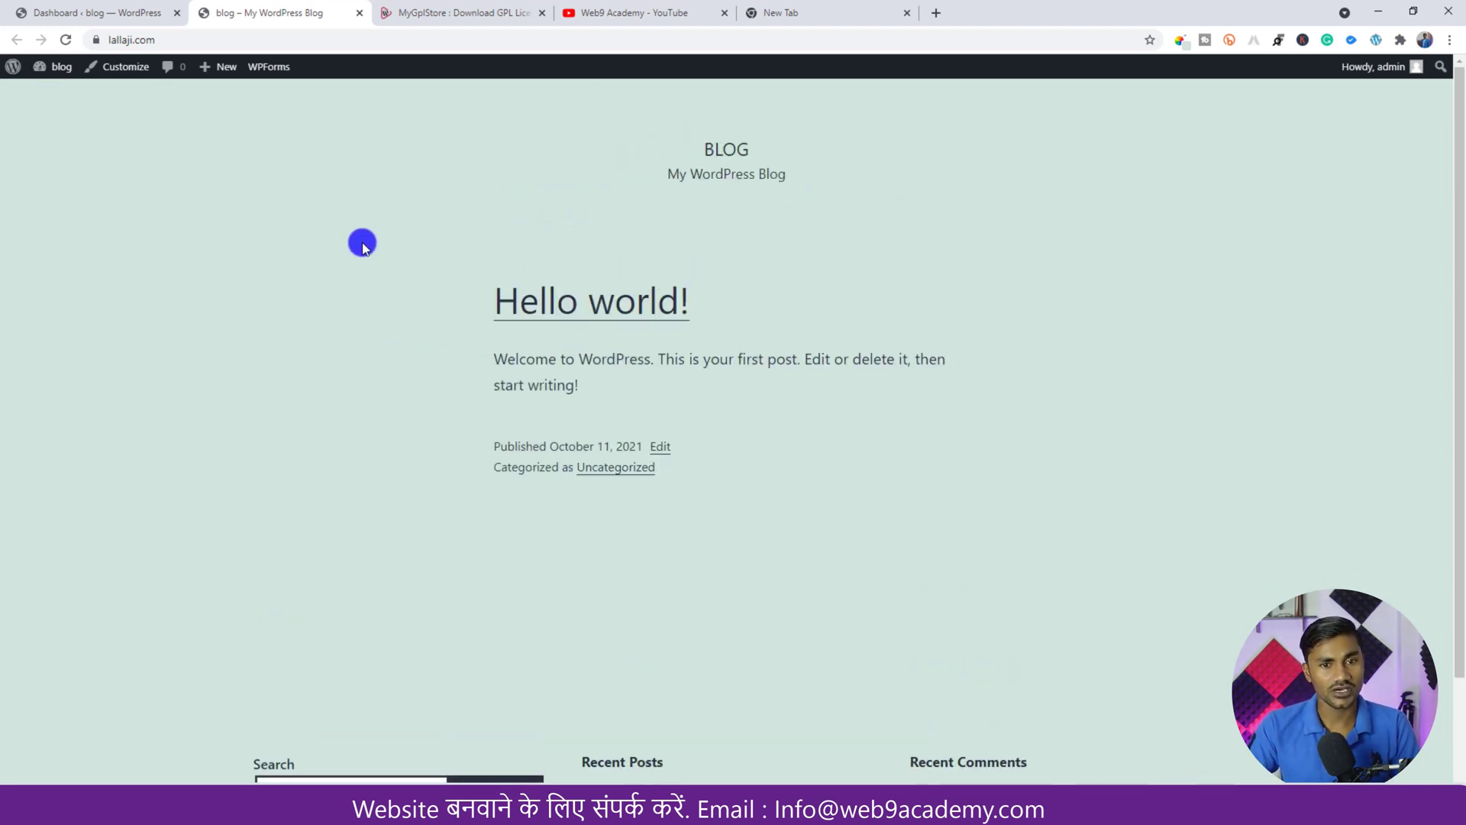
pyautogui.scroll(-2, 532, 270)
# Step: Load tvstarnews.com in the empty browser tab
pyautogui.click(835, 11)
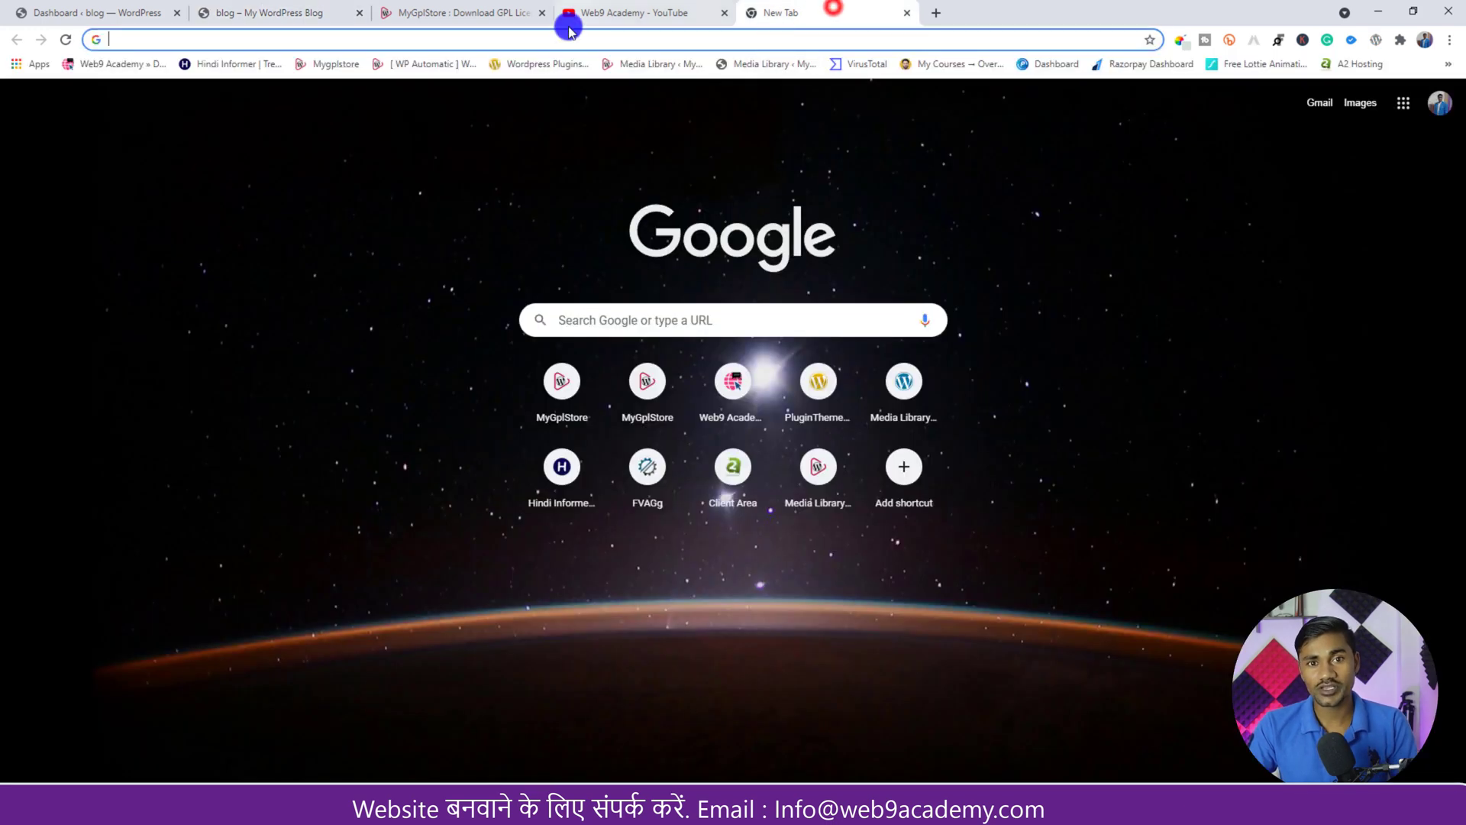
pyautogui.click(566, 38)
pyautogui.write('tvstarnews.com')
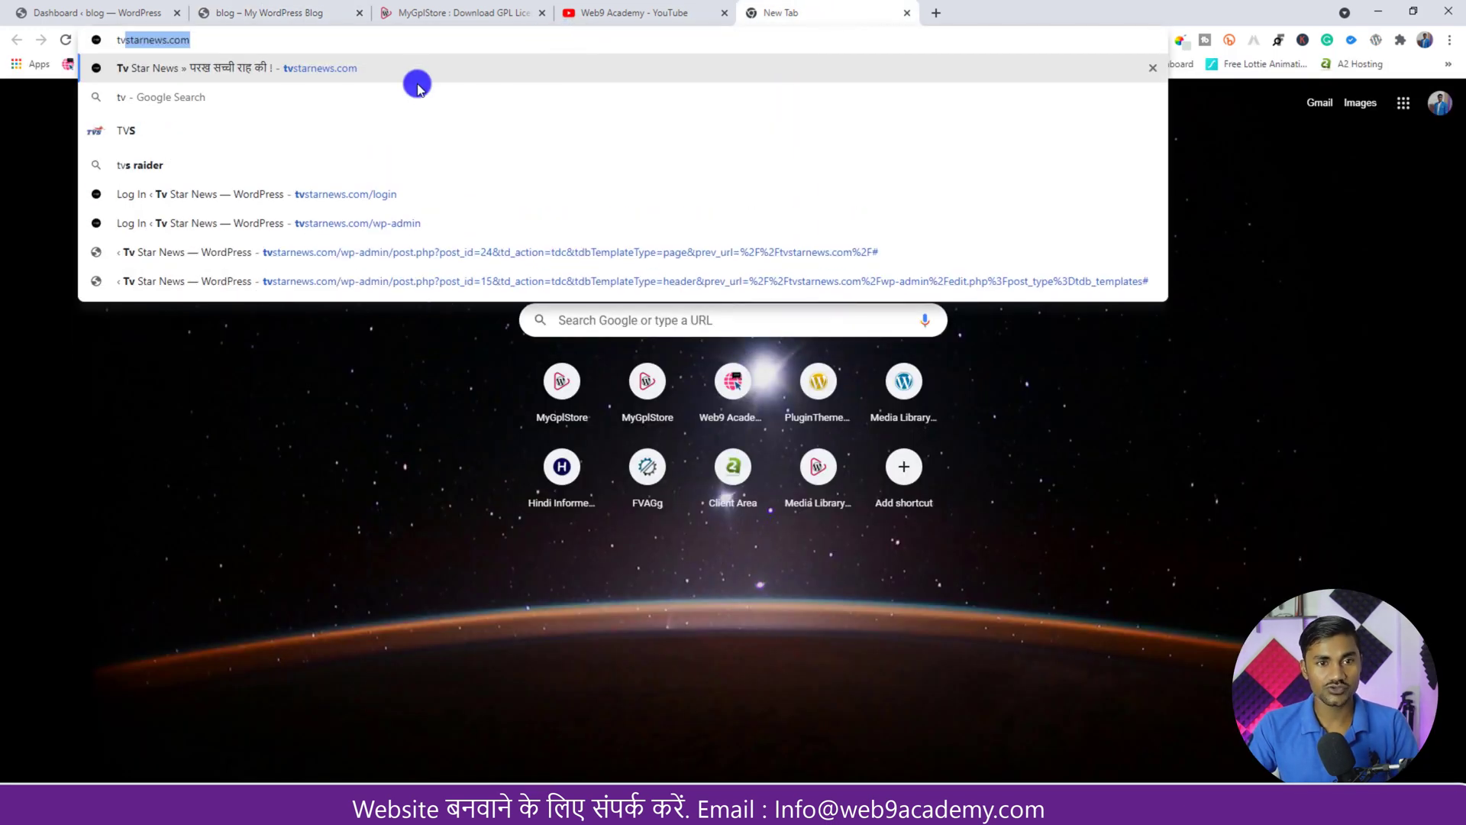
pyautogui.click(420, 72)
# Step: Check the Web9 Academy channel's uploaded videos and look over the Tv Star News homepage sections
pyautogui.click(613, 7)
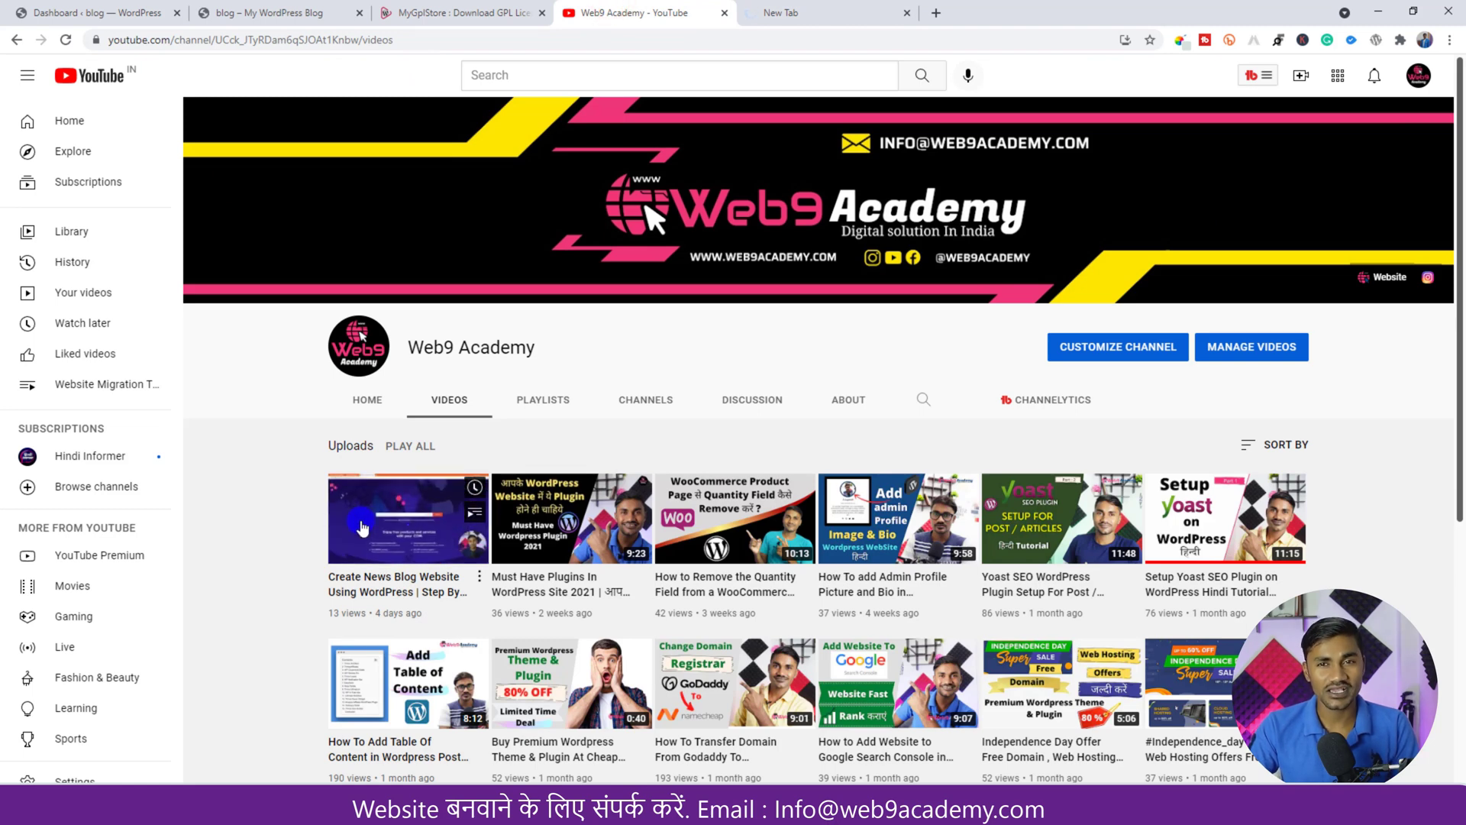
pyautogui.click(819, 7)
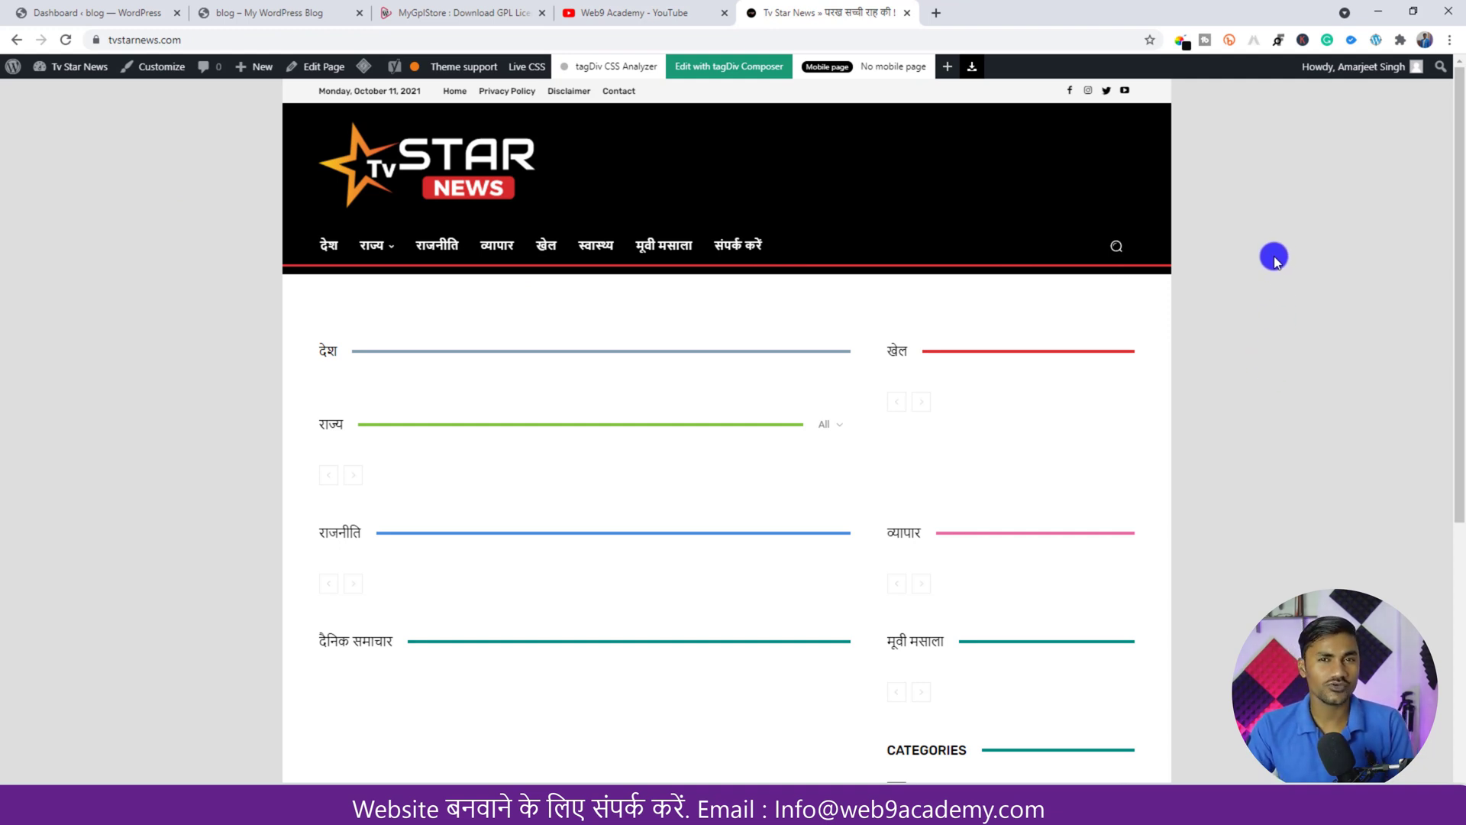
pyautogui.scroll(-6, 1258, 288)
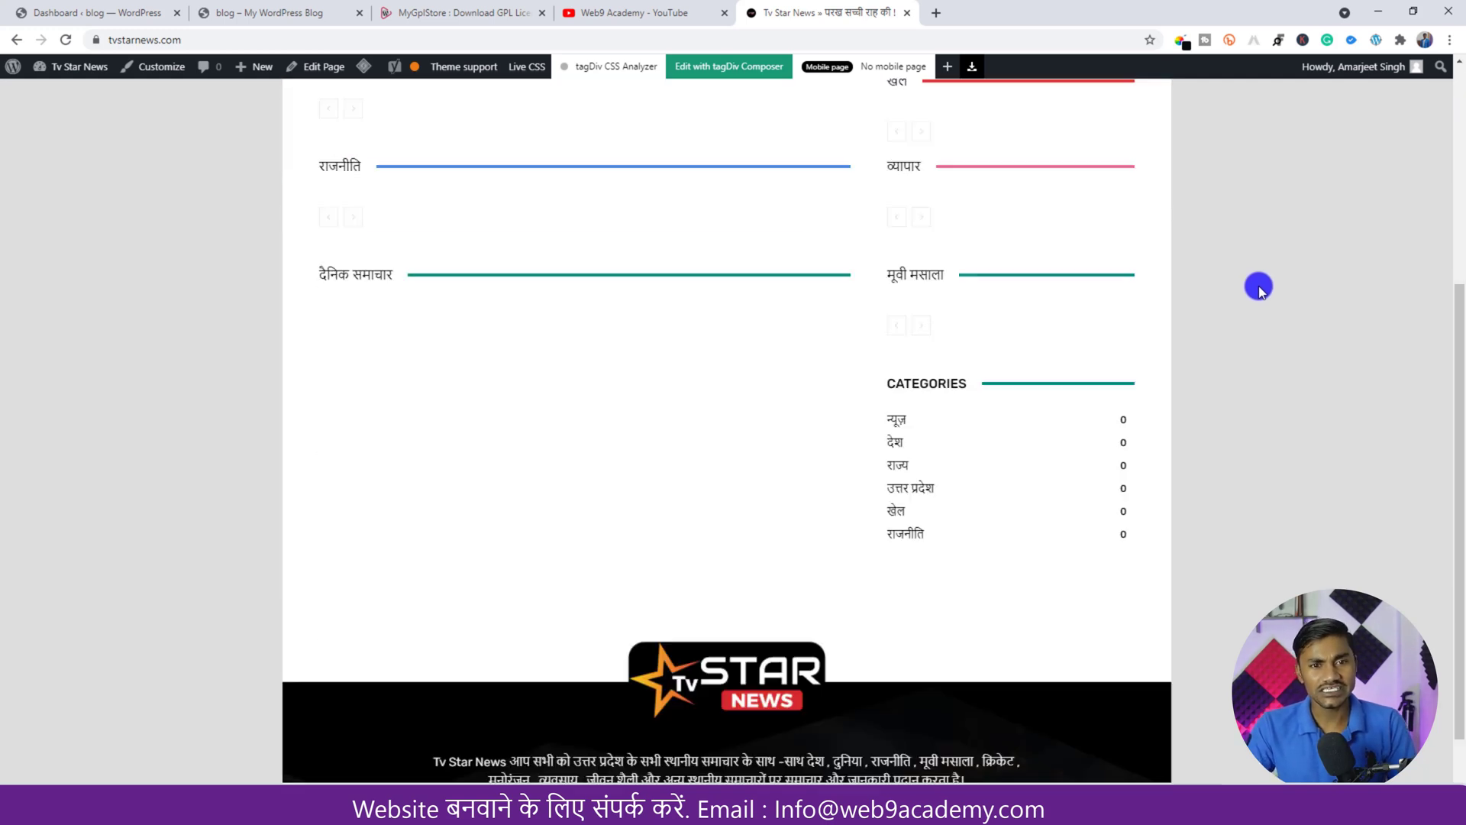
pyautogui.scroll(6, 1245, 493)
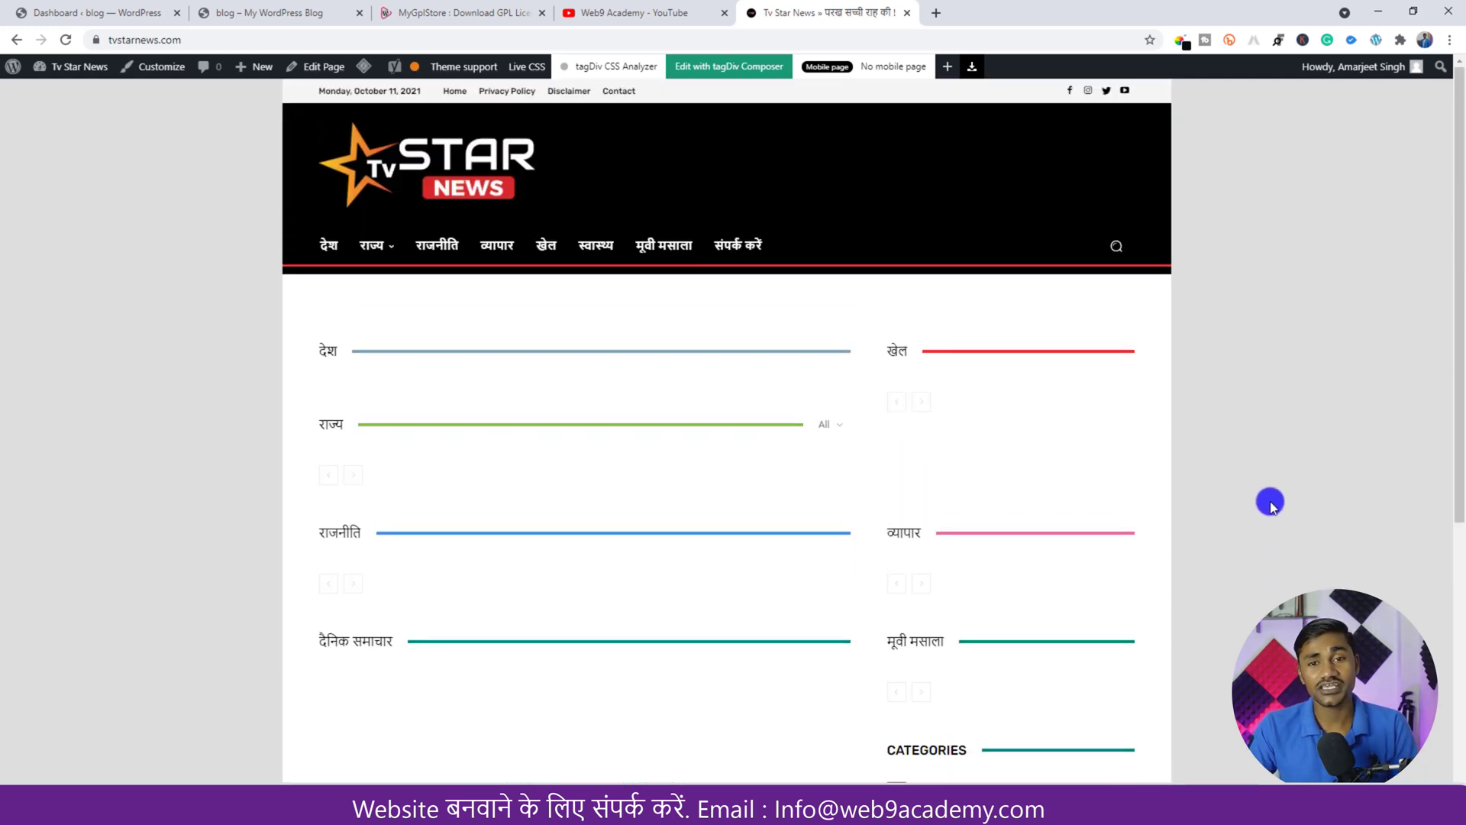
pyautogui.scroll(-4, 1226, 382)
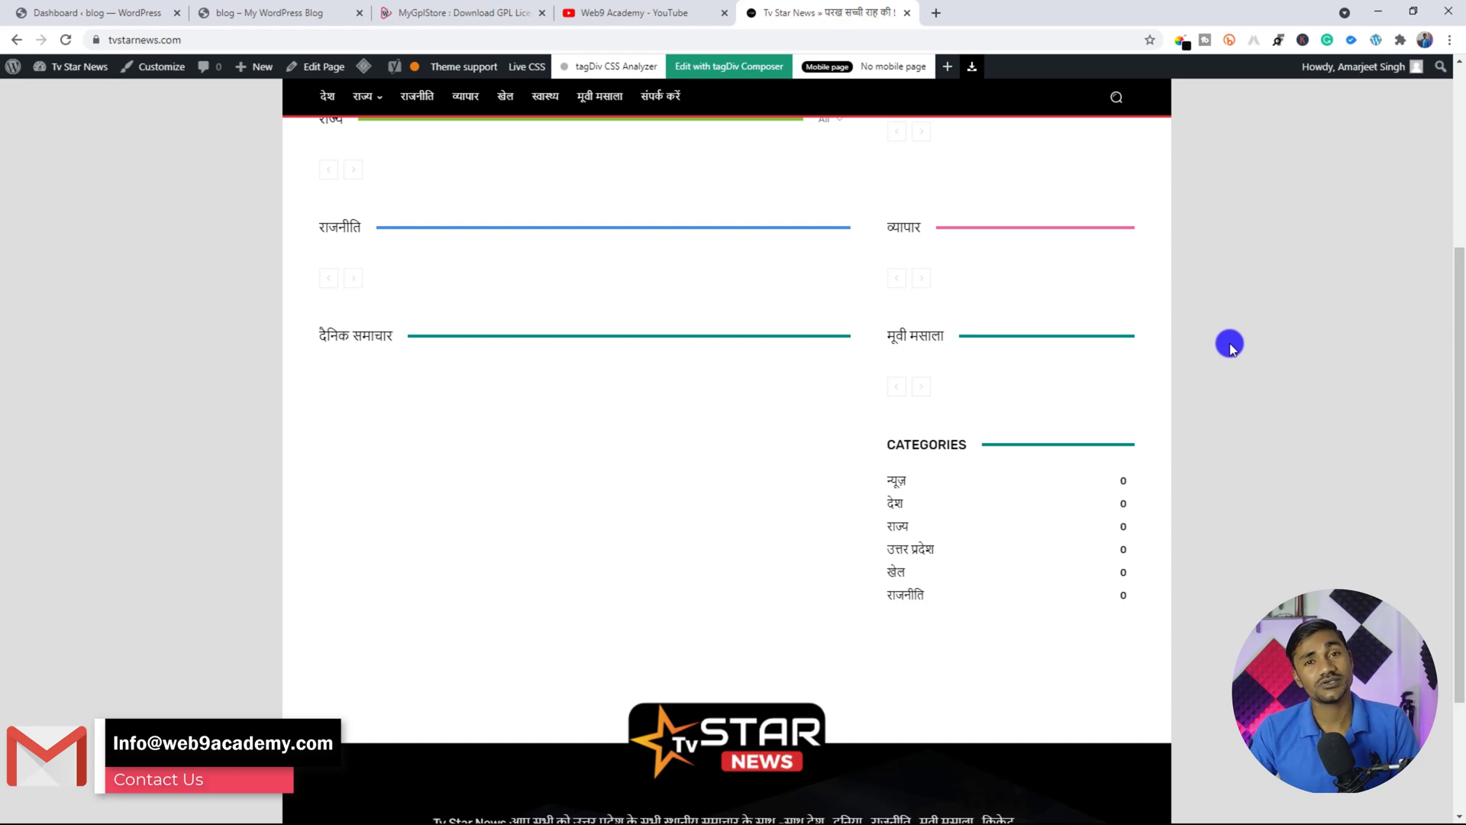
# Step: Open the Web9 Academy website in a new browser tab and look over its homepage down to the contact footer
pyautogui.click(938, 13)
pyautogui.click(116, 64)
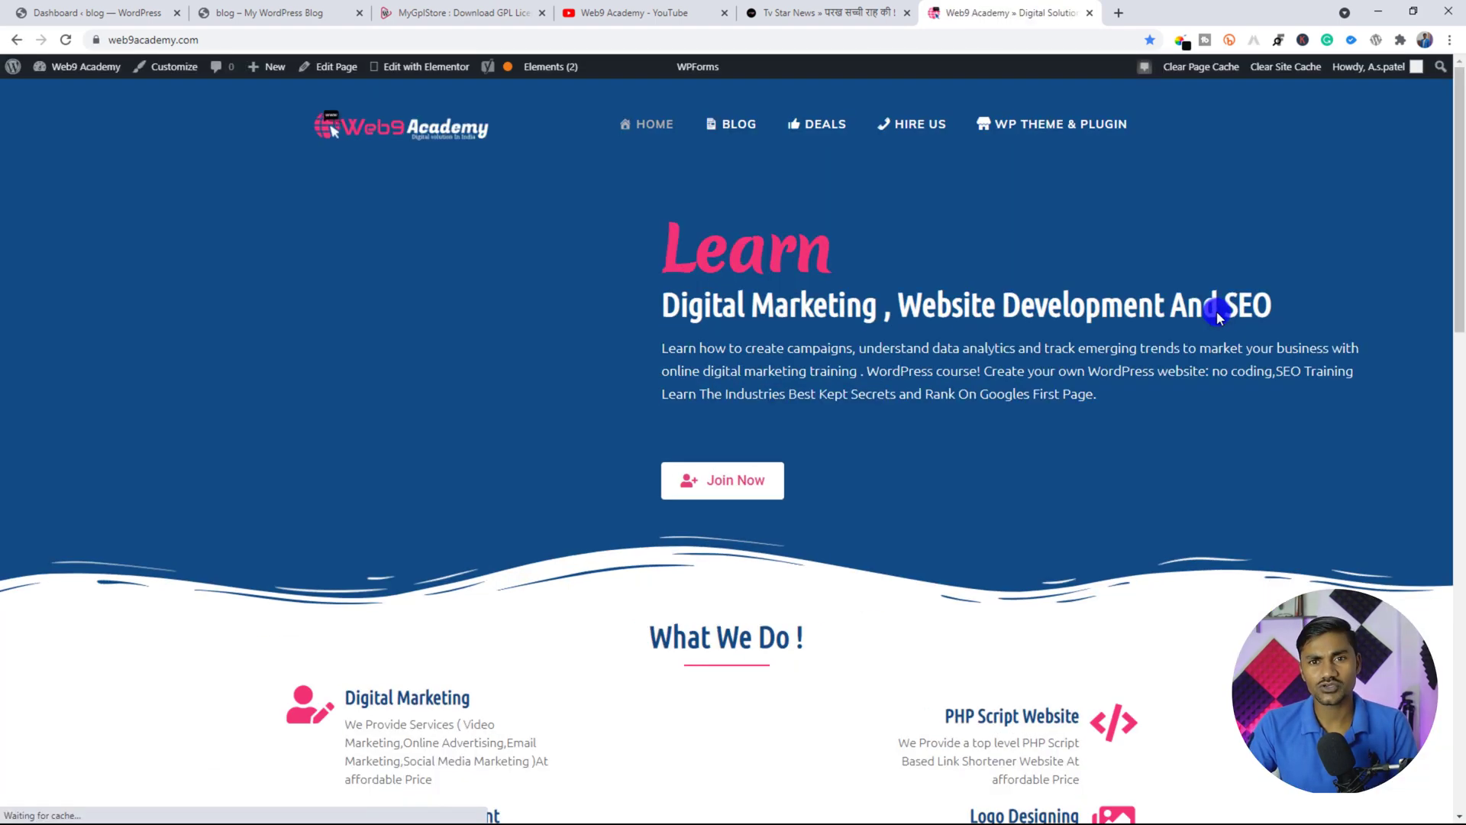
pyautogui.scroll(-6, 1040, 434)
pyautogui.scroll(-10, 1267, 455)
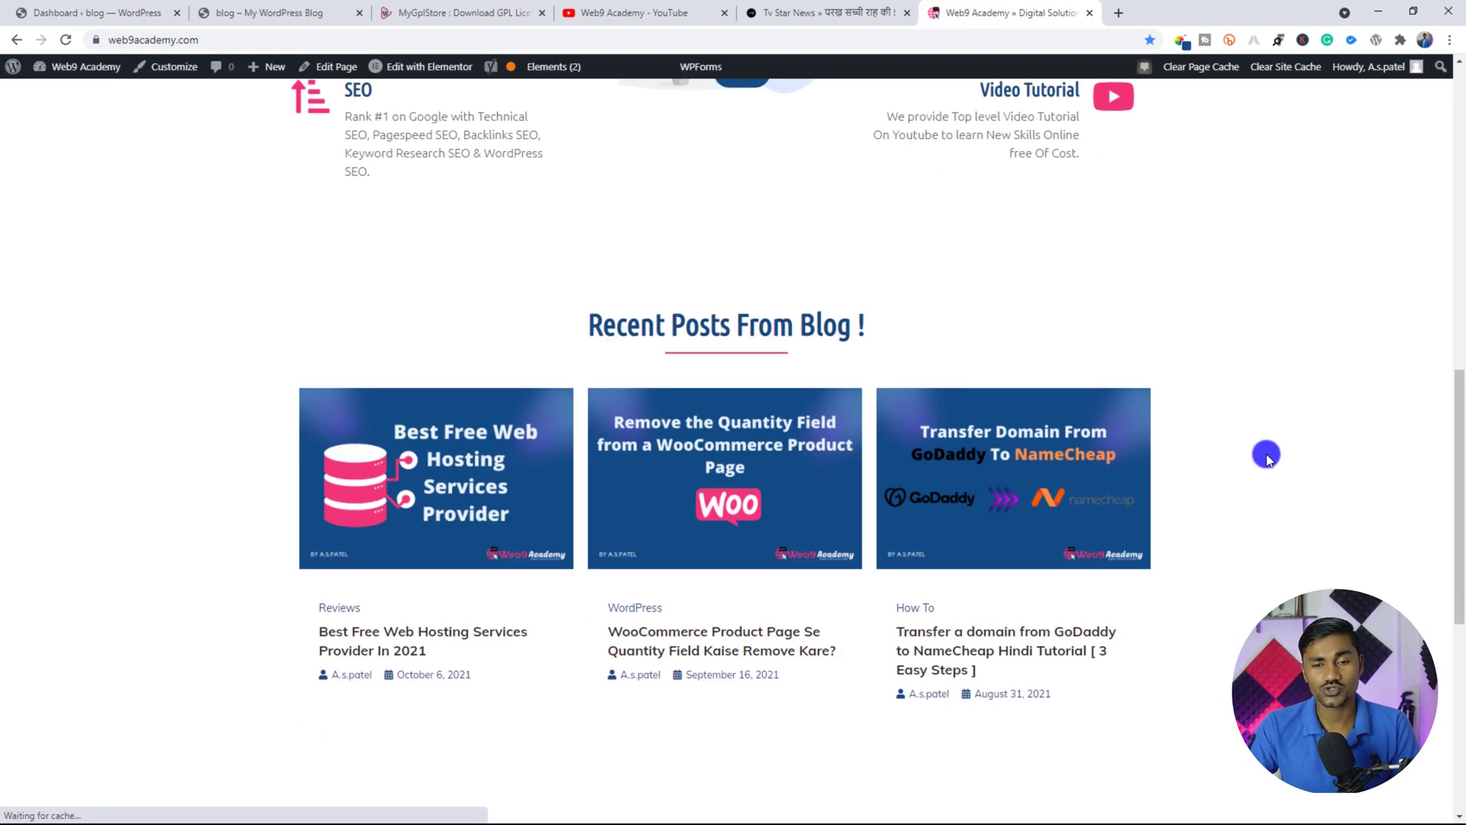
pyautogui.scroll(-3, 1285, 436)
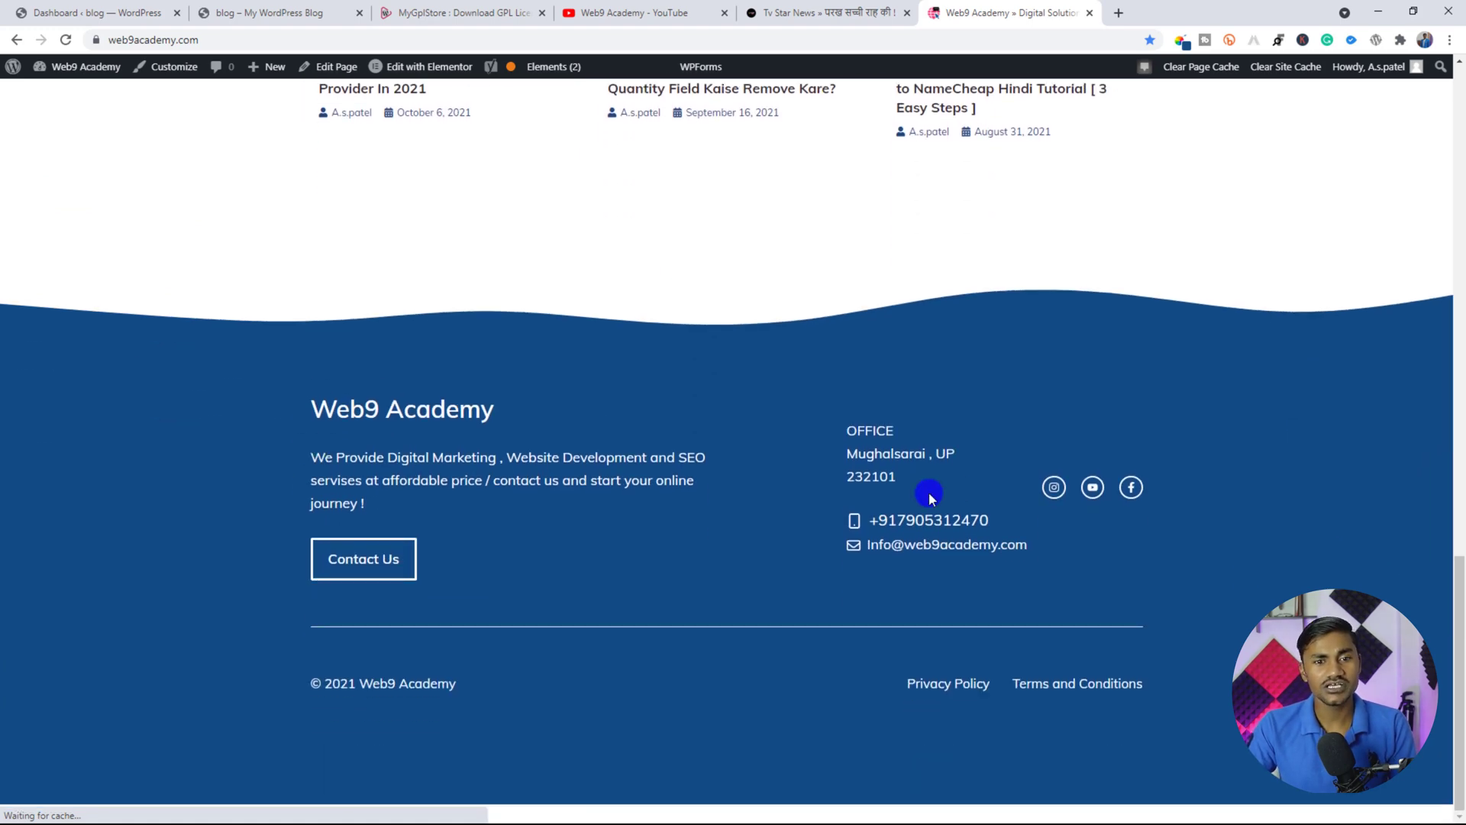
pyautogui.scroll(15, 1274, 442)
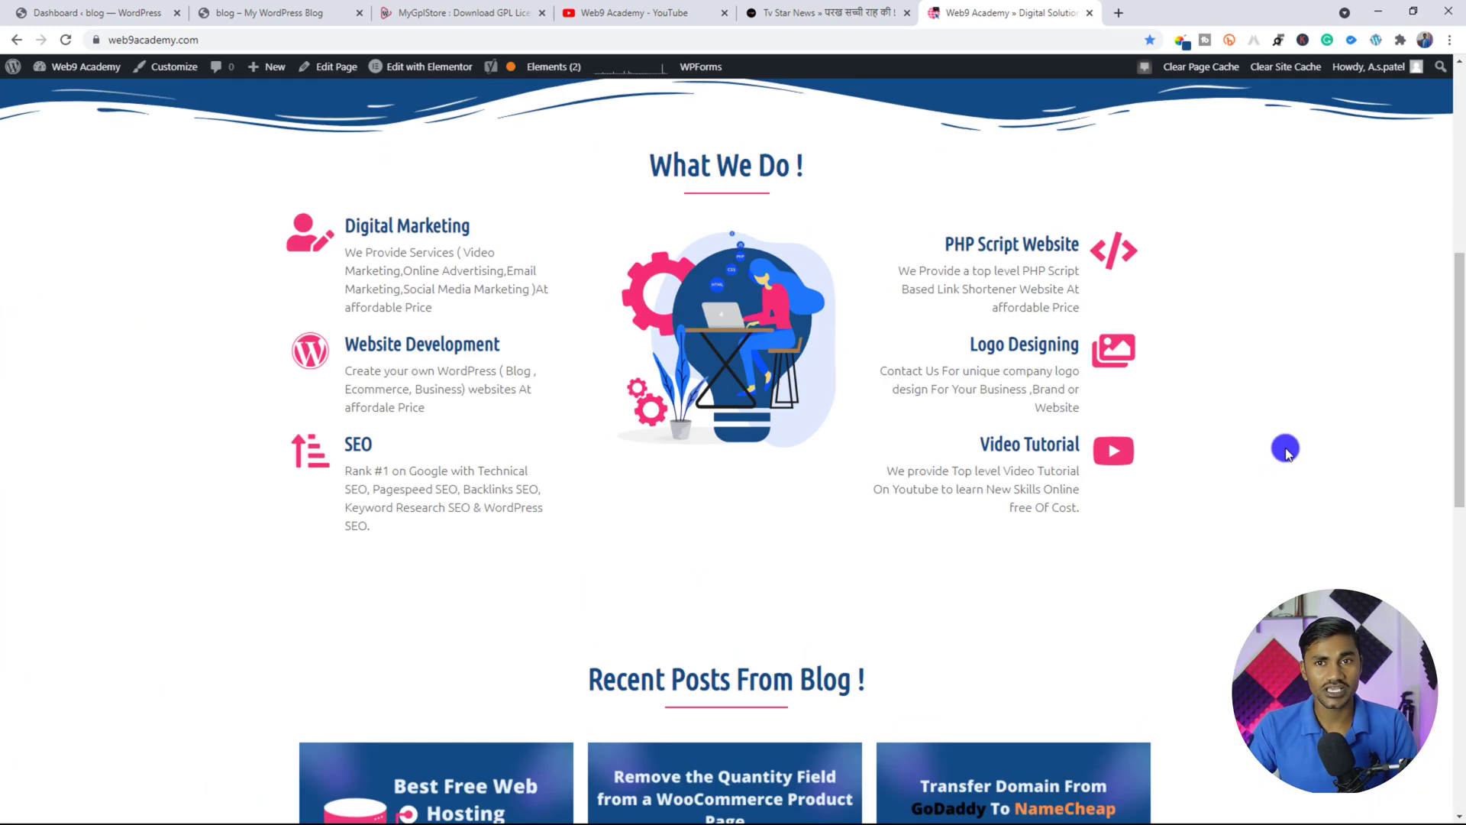
pyautogui.scroll(3, 1291, 446)
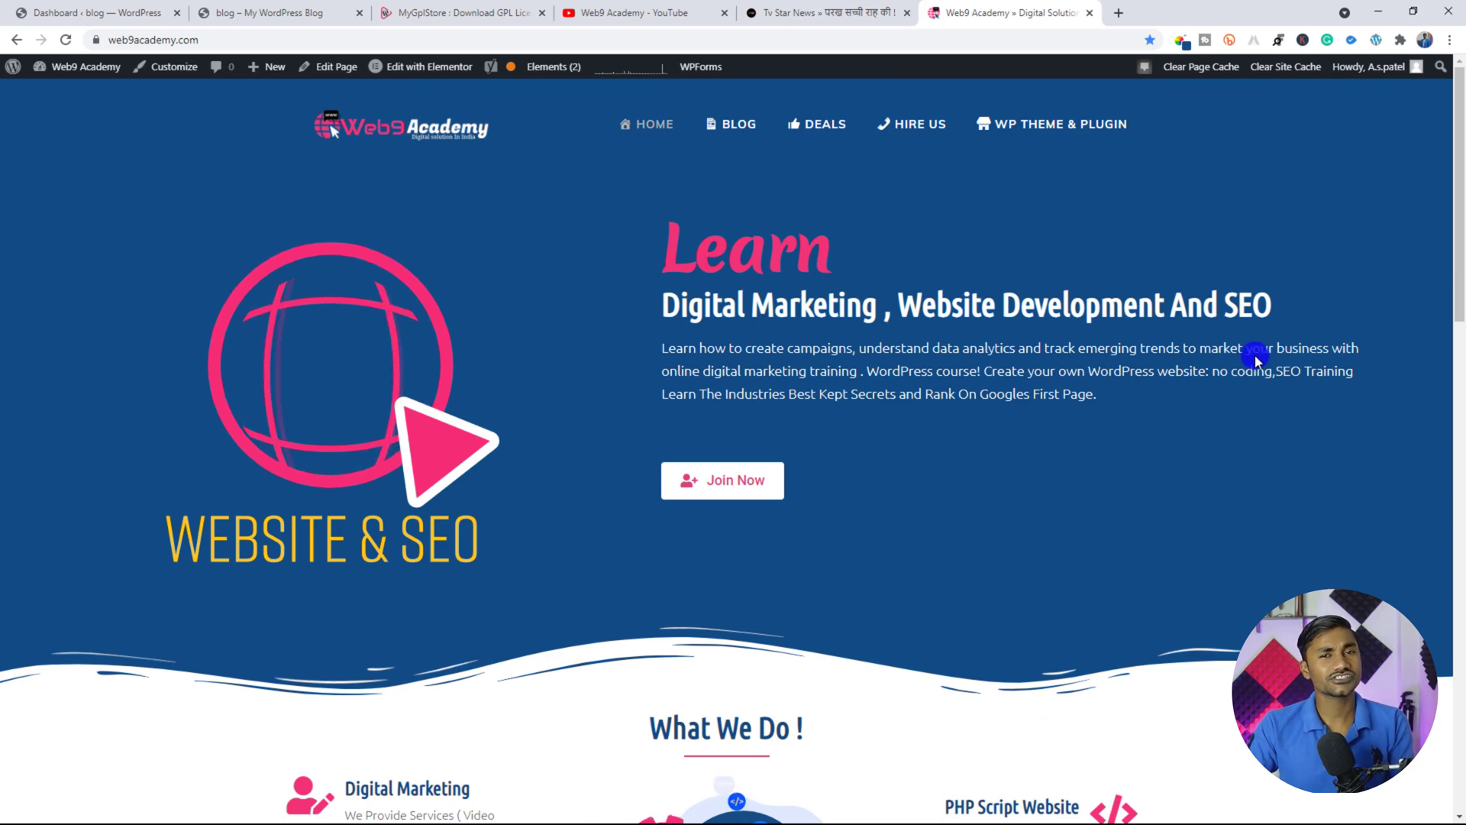
# Step: Review the Tv Star News homepage down to its footer credits and close that site's browser tab
pyautogui.click(806, 13)
pyautogui.scroll(-3, 1268, 466)
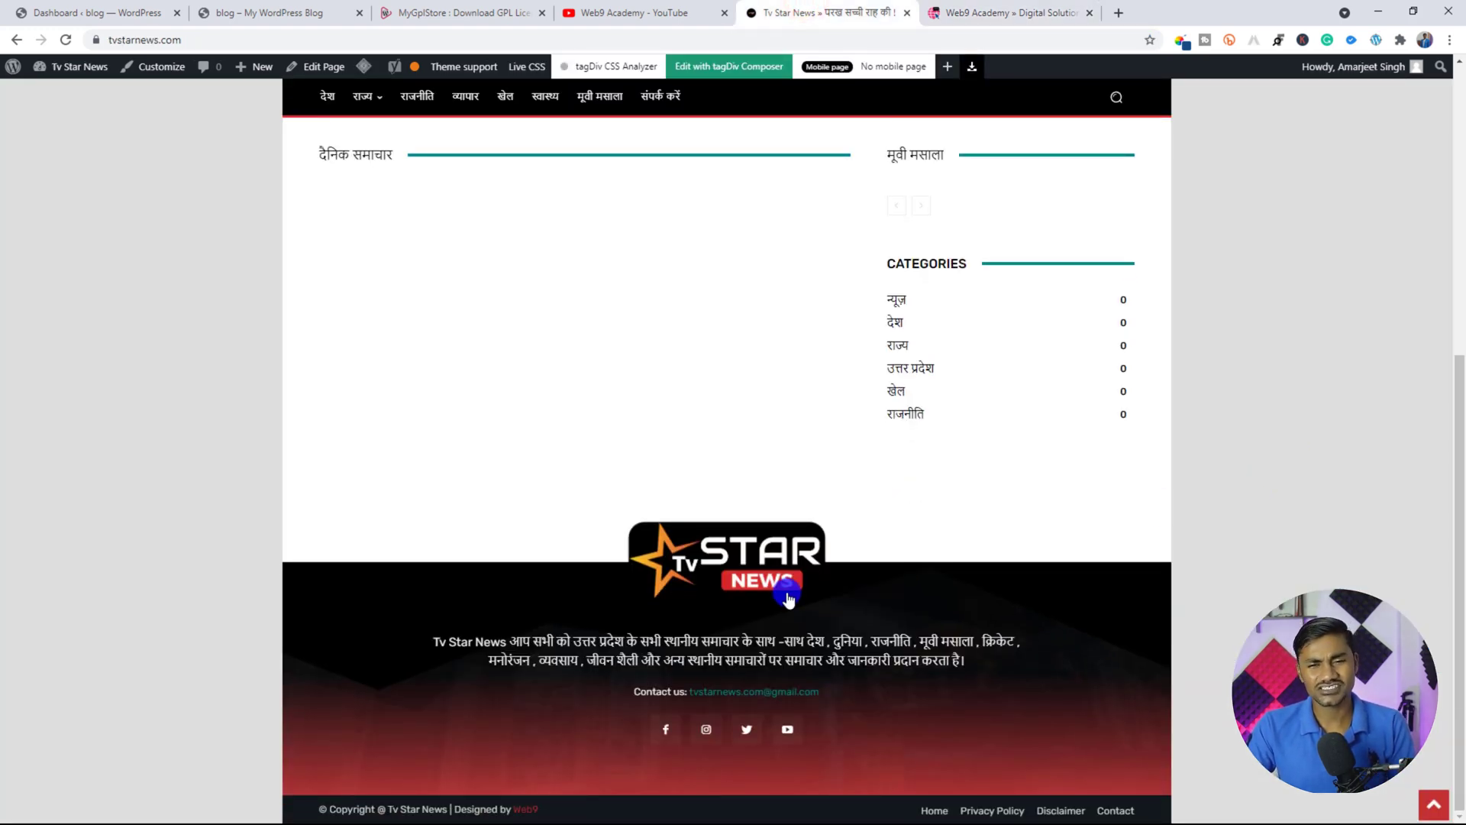
pyautogui.scroll(6, 1268, 596)
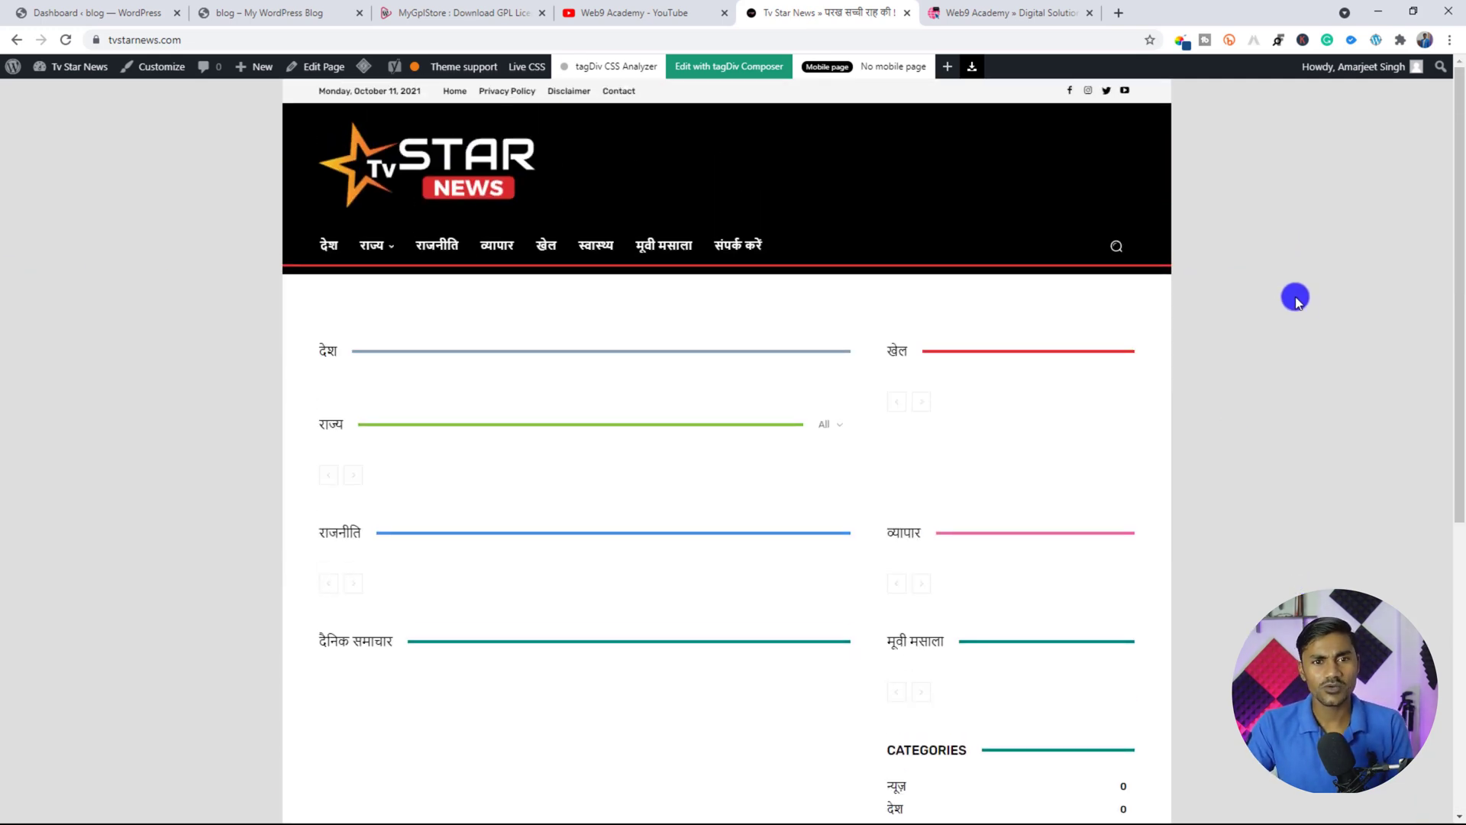
pyautogui.scroll(-6, 1329, 347)
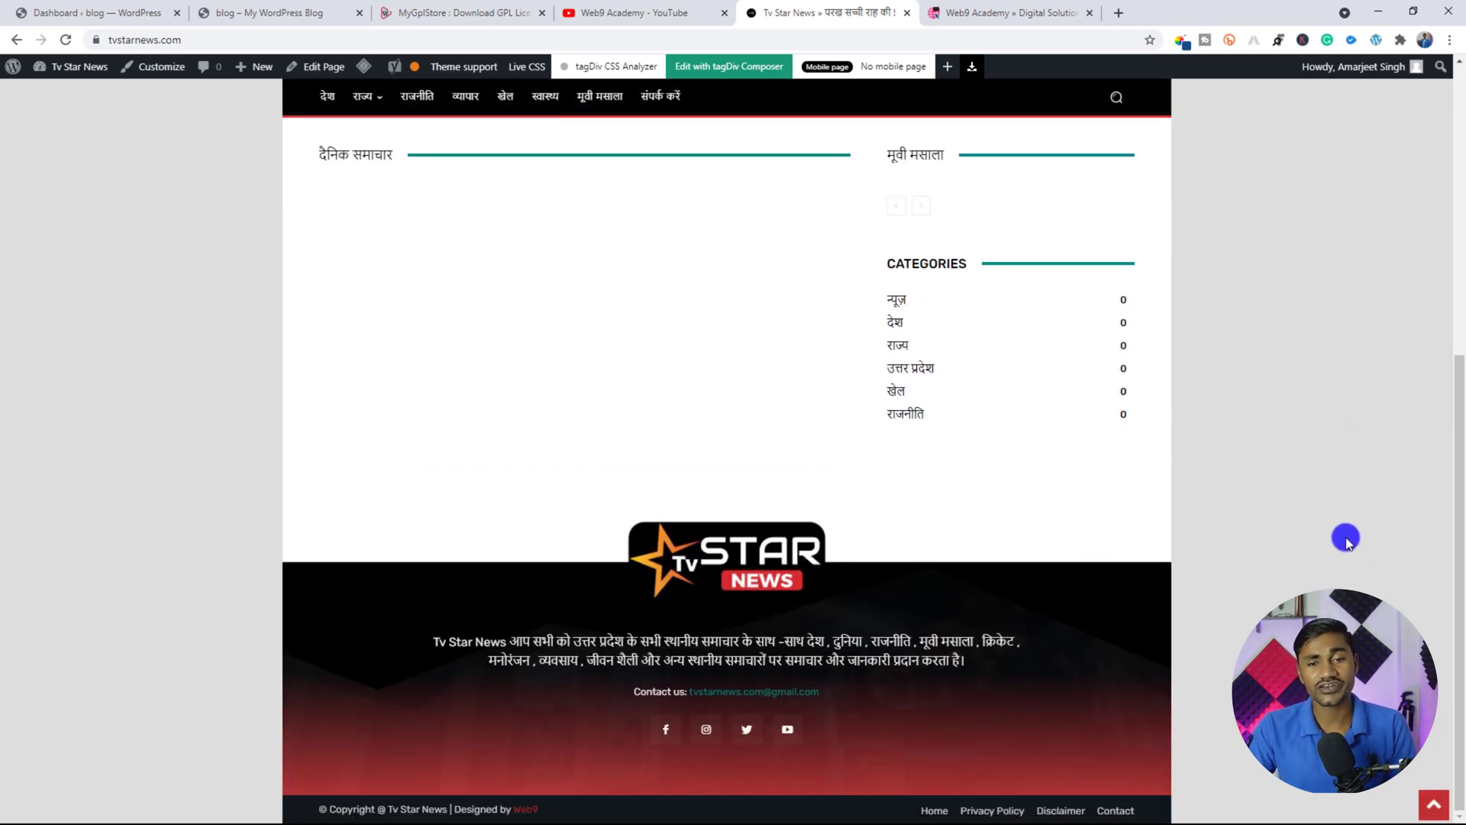
pyautogui.scroll(7, 1321, 519)
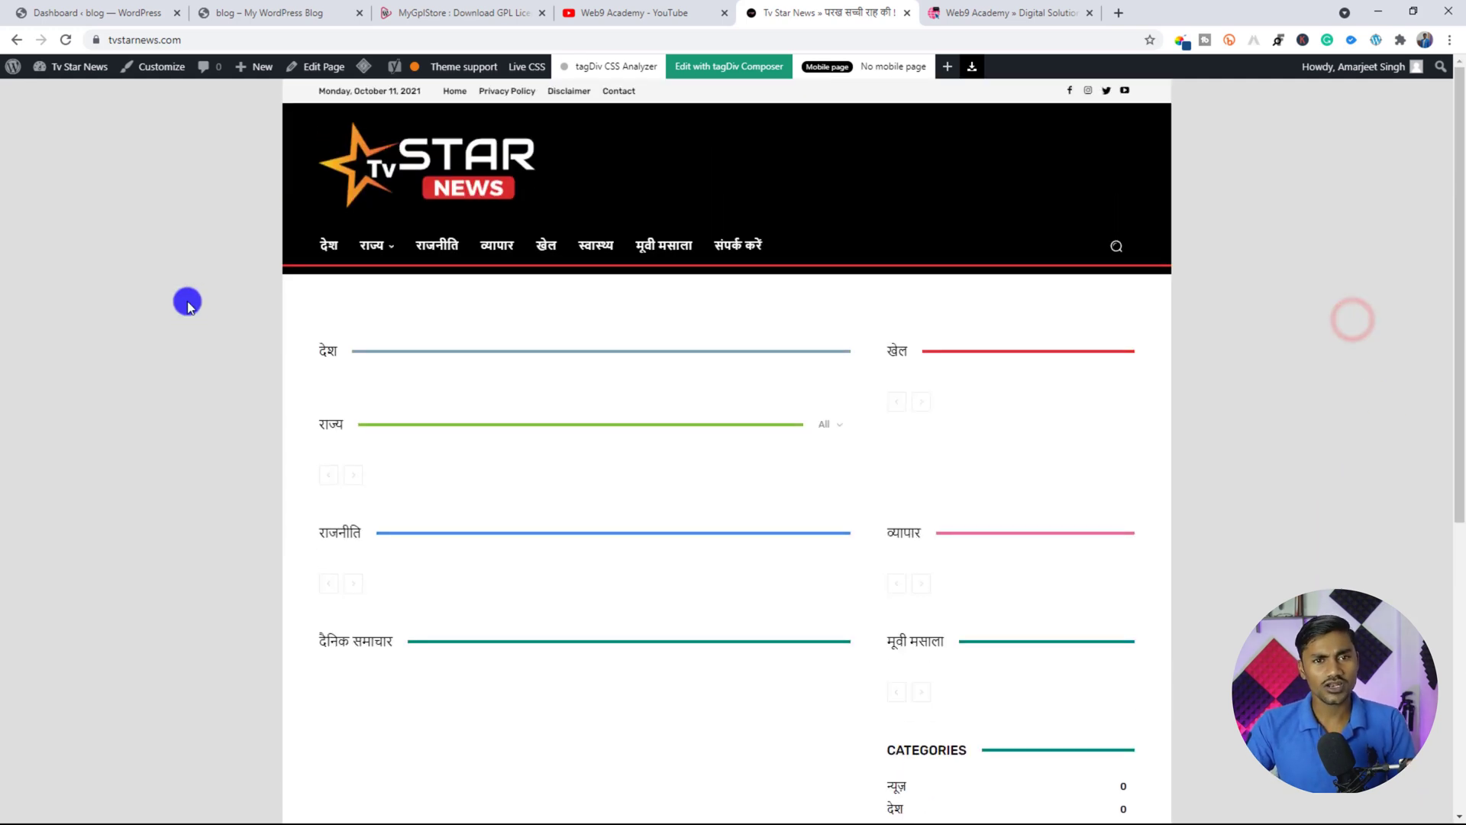
pyautogui.click(1226, 325)
pyautogui.click(908, 13)
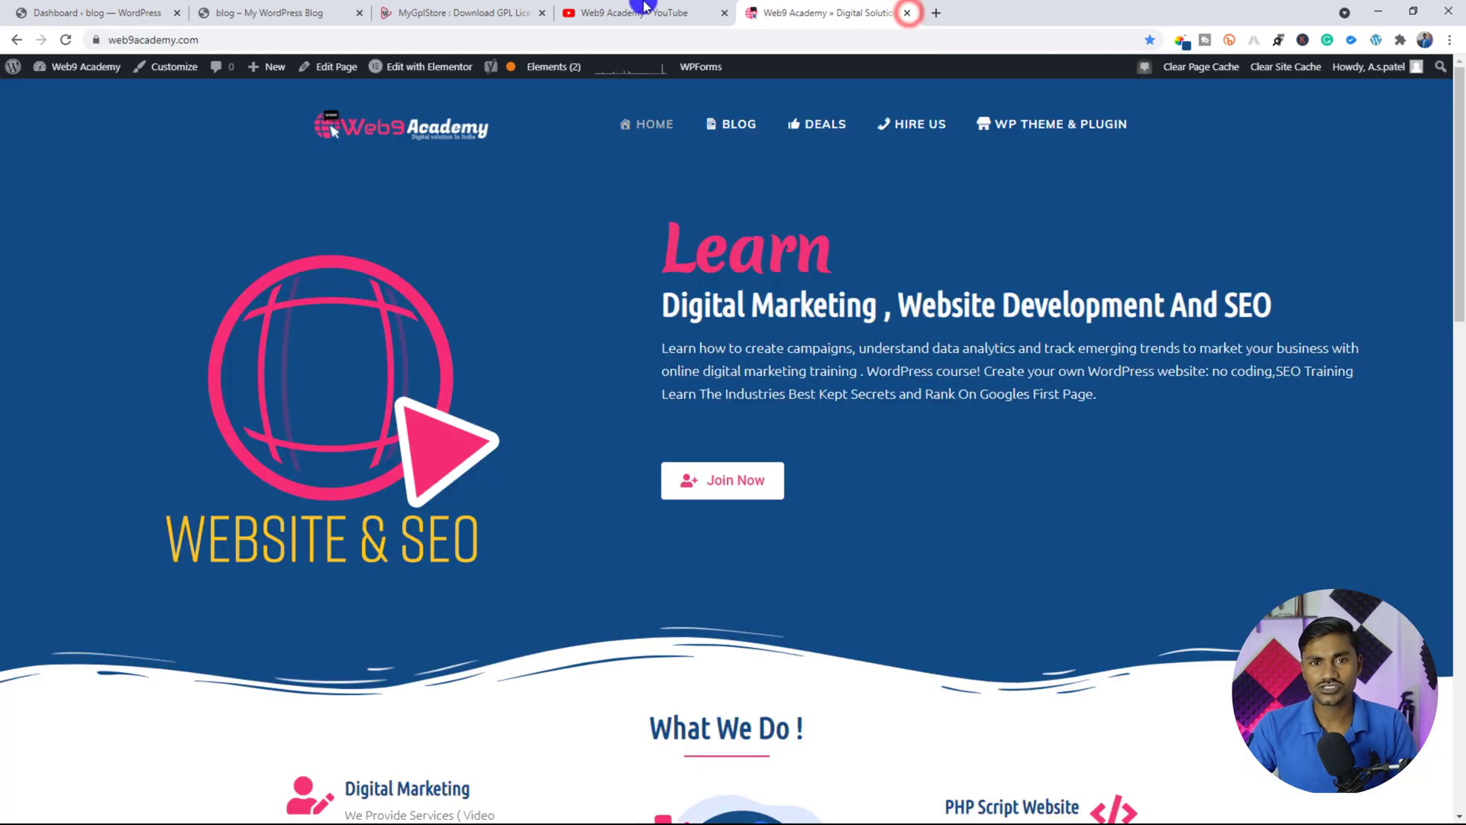
# Step: Revisit the Web9 Academy YouTube channel and the MyGplStore site, ending on the blog's live homepage
pyautogui.click(638, 11)
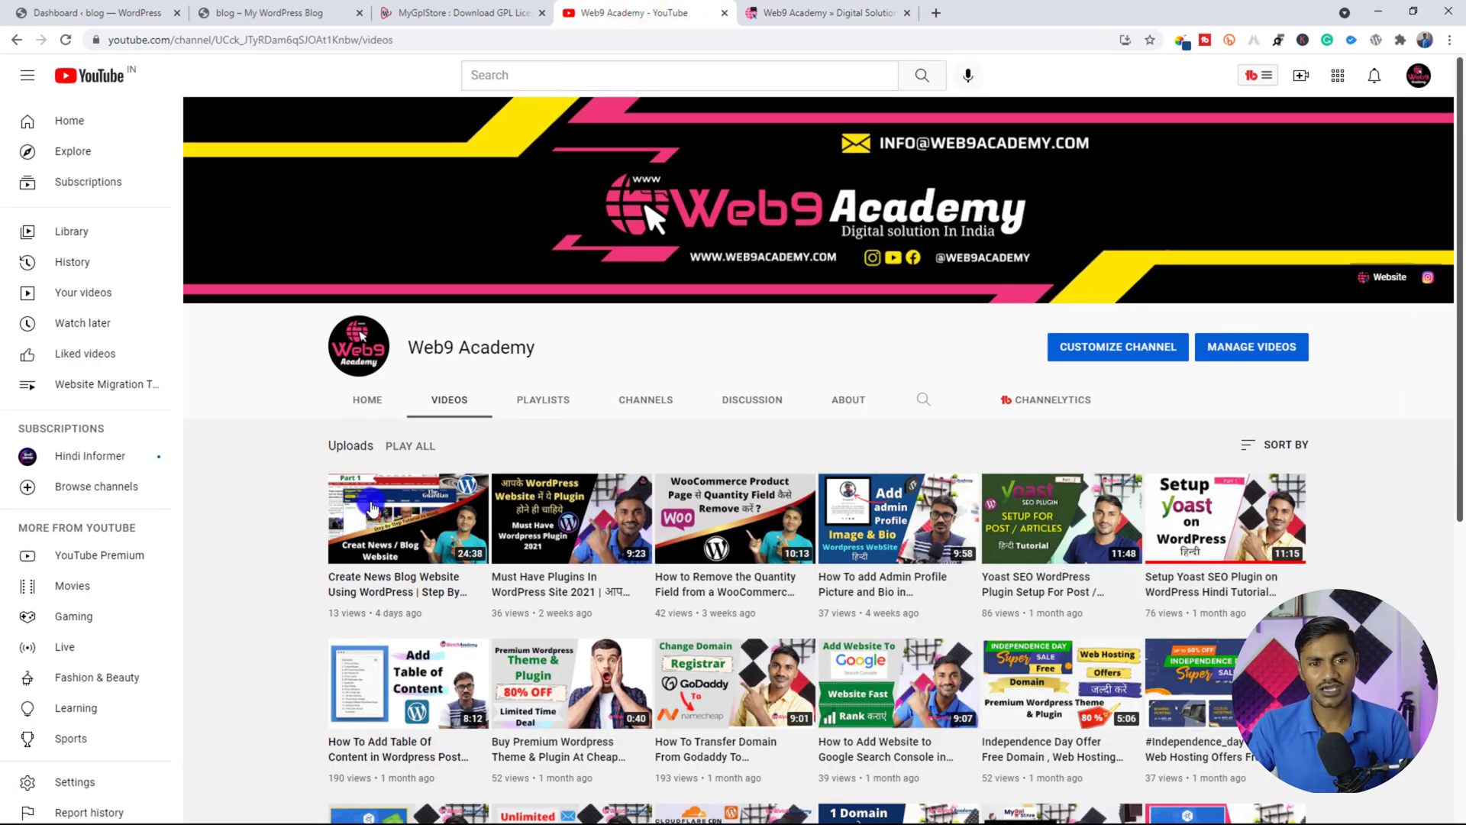
pyautogui.click(430, 9)
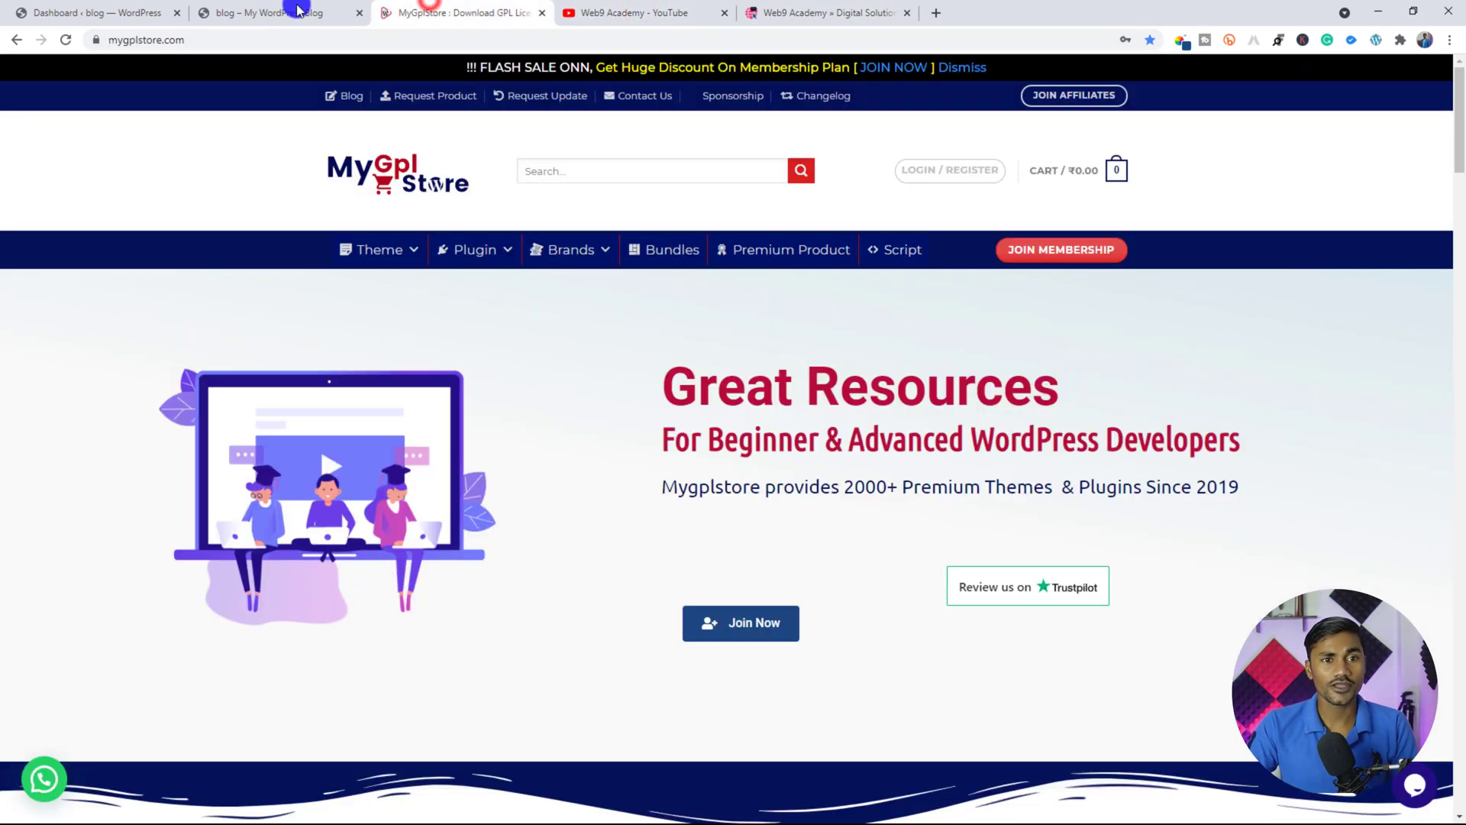
pyautogui.click(232, 9)
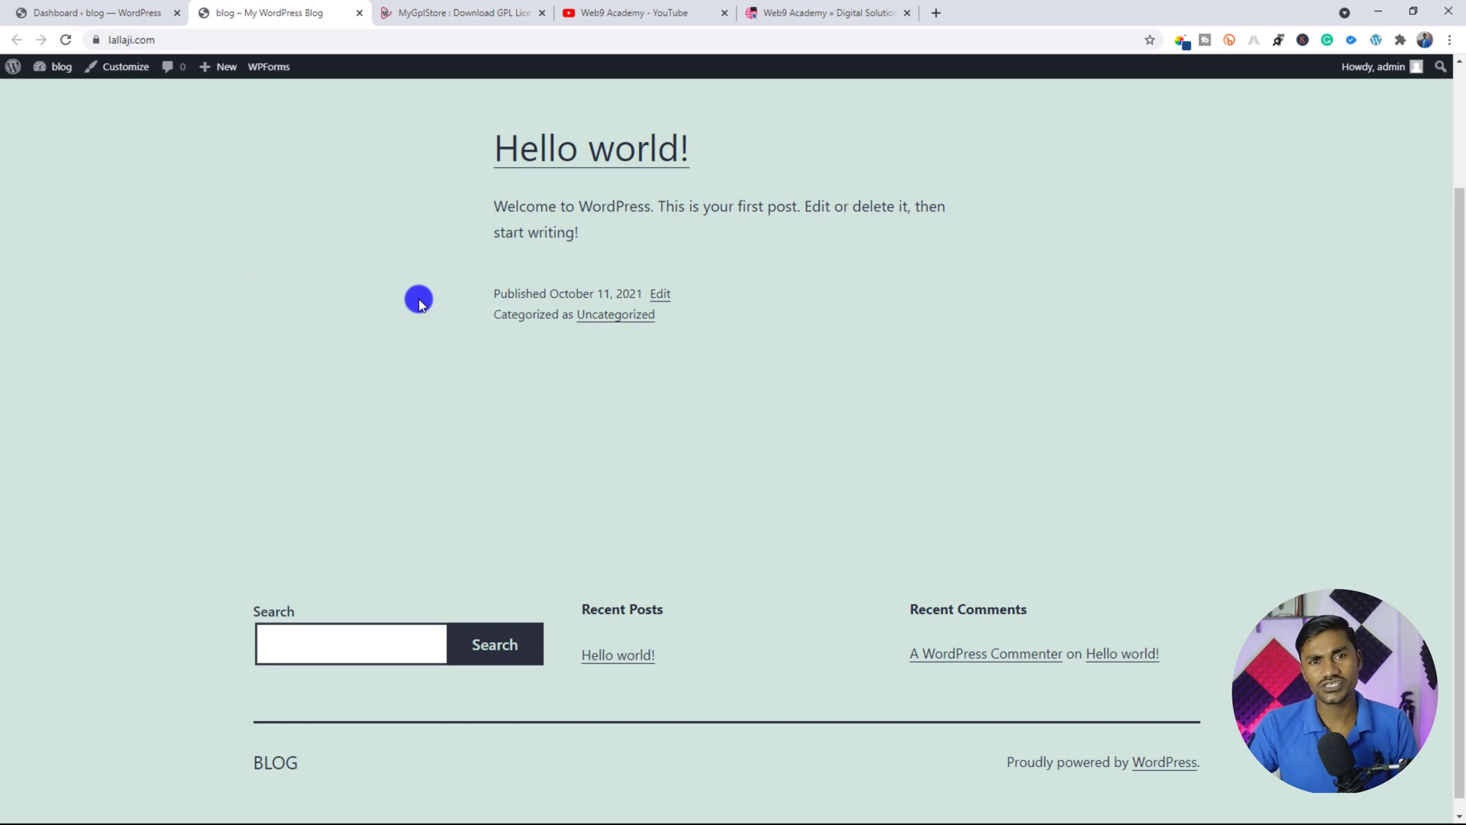
# Step: Examine the MyGplStore homepage, including its store benefits and product category banners
pyautogui.click(458, 13)
pyautogui.scroll(-5, 989, 456)
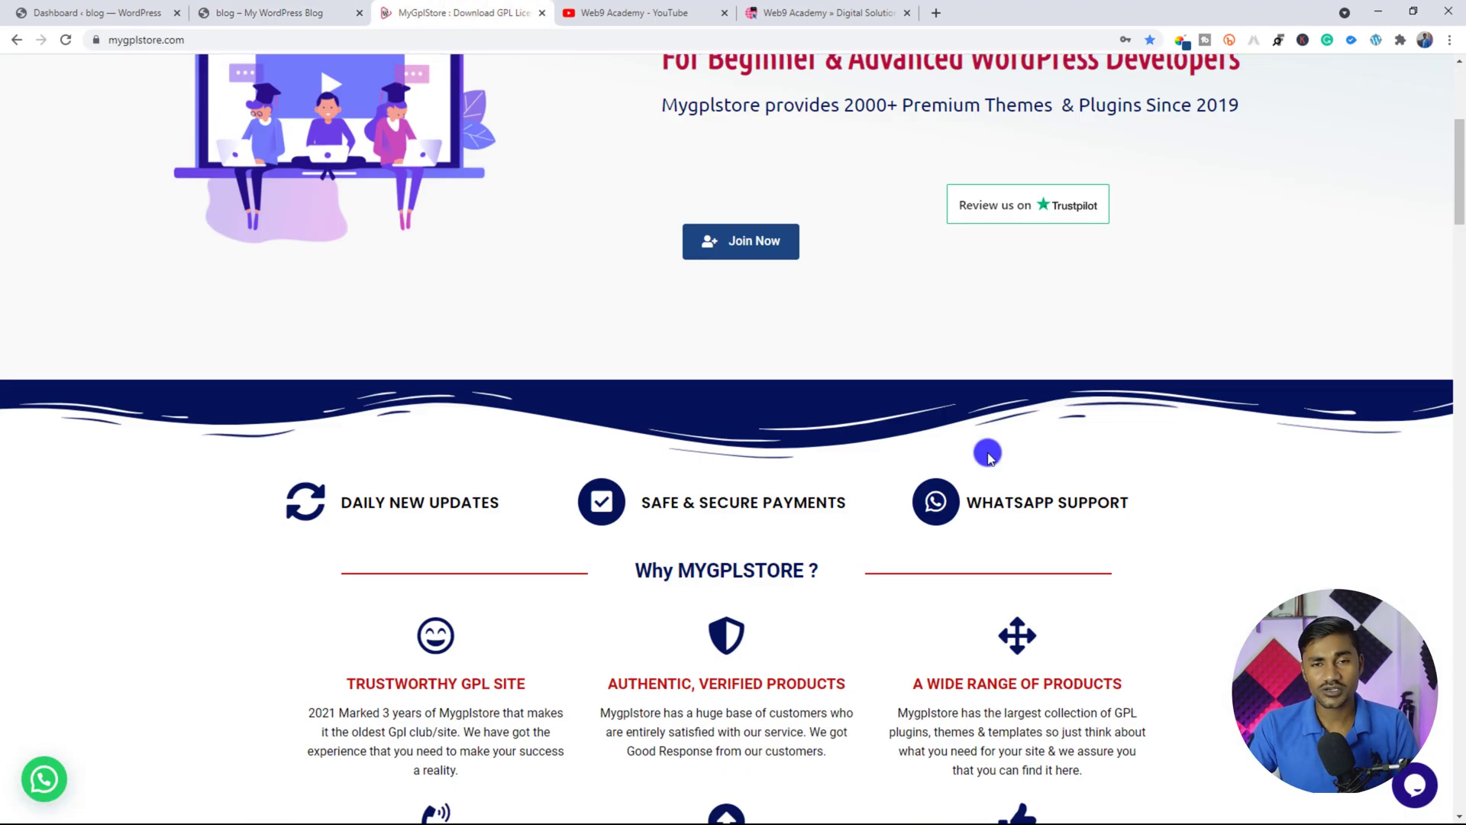
pyautogui.scroll(-3, 988, 456)
pyautogui.scroll(-5, 1156, 422)
pyautogui.scroll(5, 1162, 426)
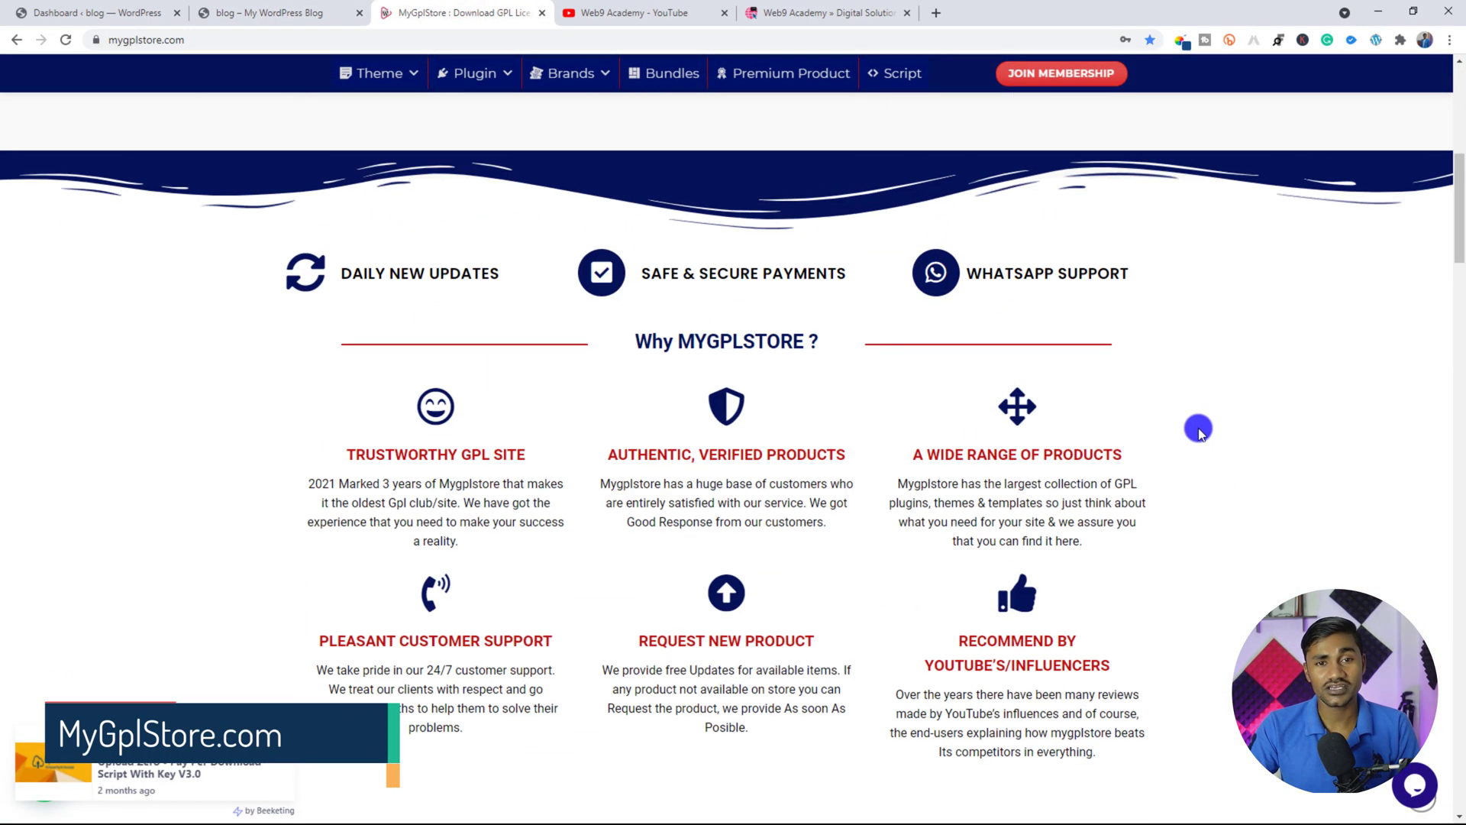
pyautogui.scroll(8, 1018, 369)
pyautogui.scroll(-5, 1092, 334)
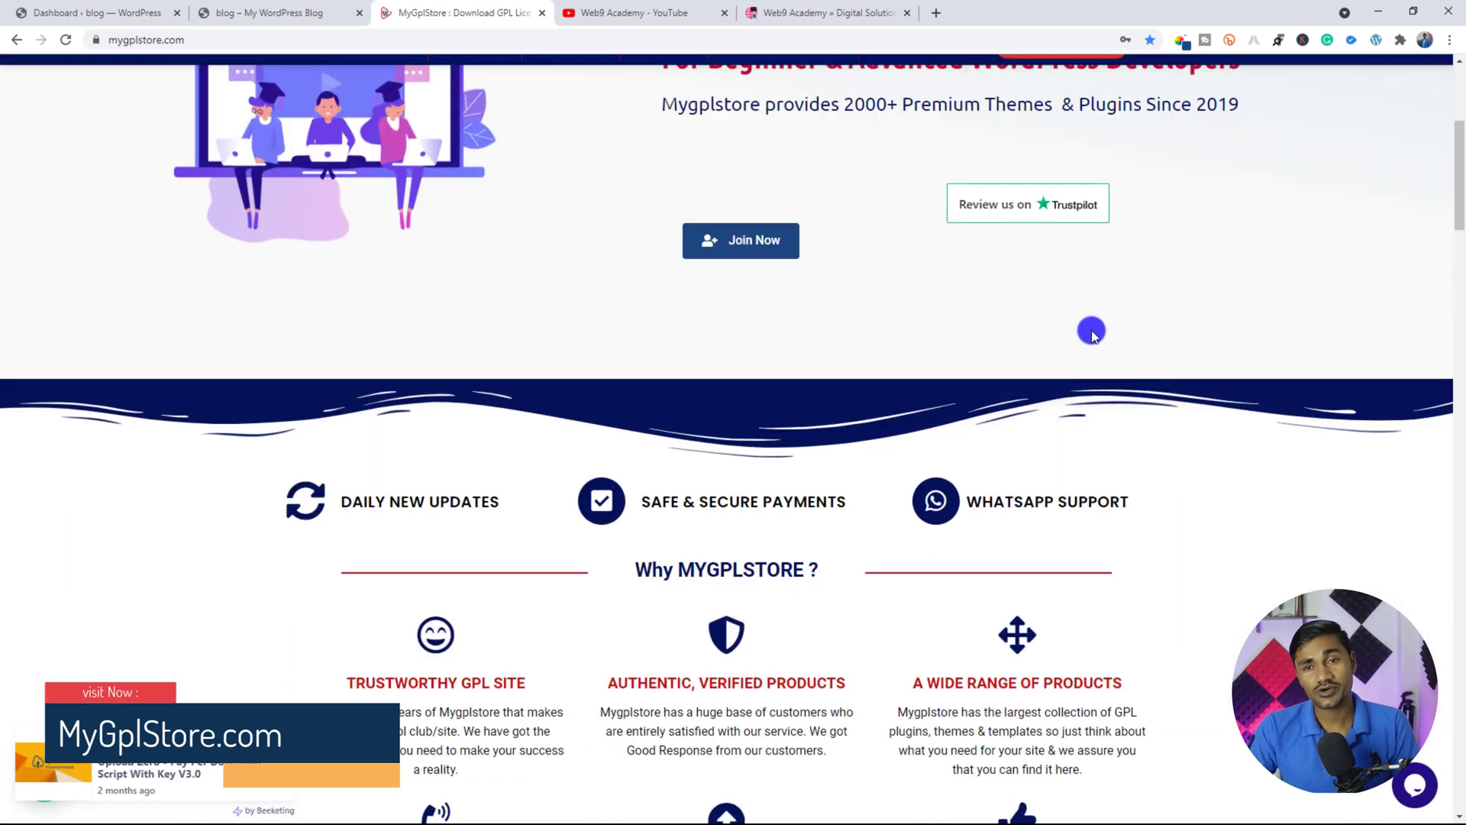
pyautogui.scroll(-6, 1092, 334)
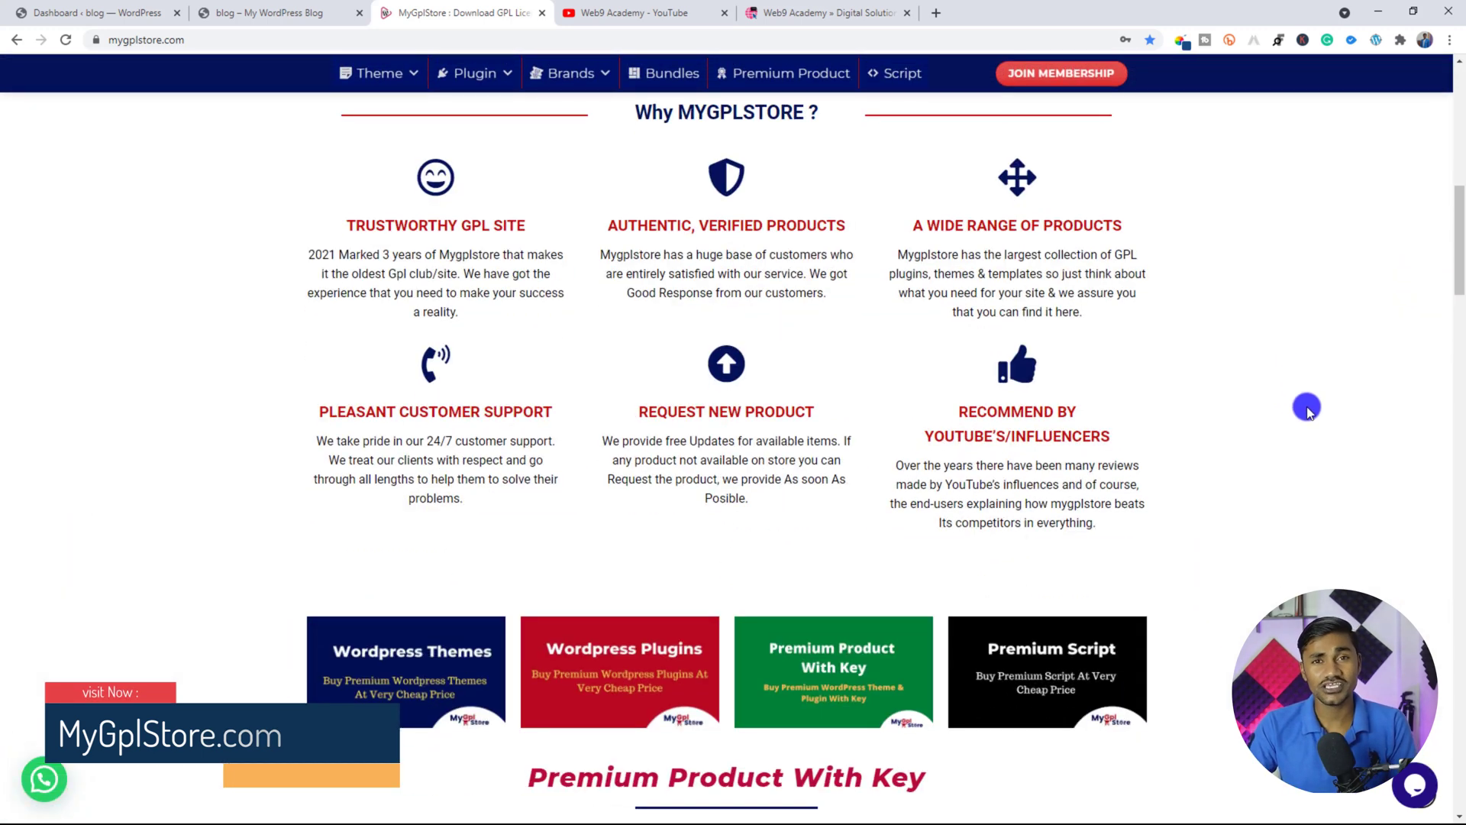
# Step: Open the Newspaper WordPress Theme 11.2 With Activation Key product from the Premium Product With Key section
pyautogui.scroll(-1, 1291, 421)
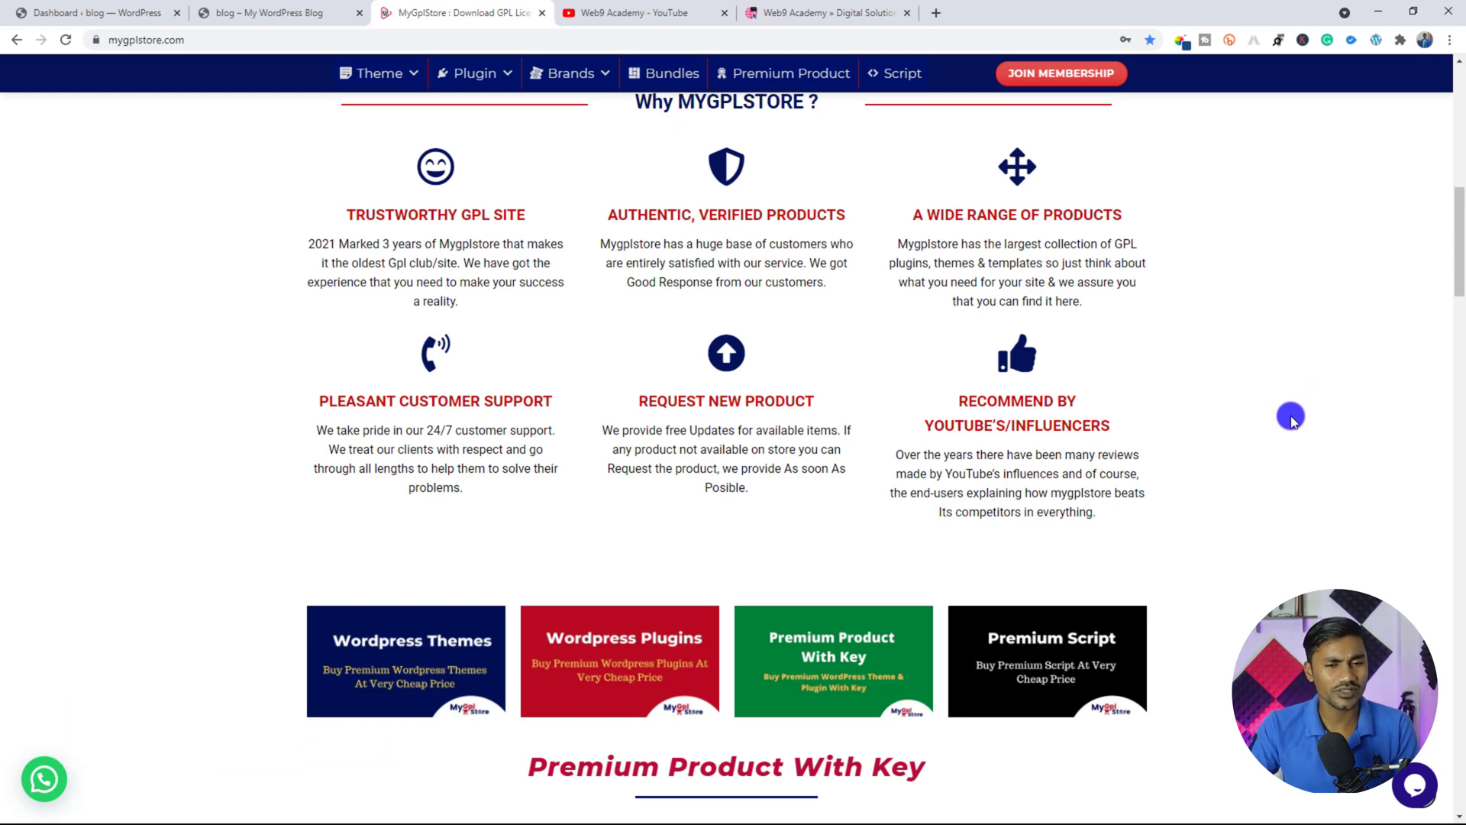
pyautogui.scroll(-7, 1291, 418)
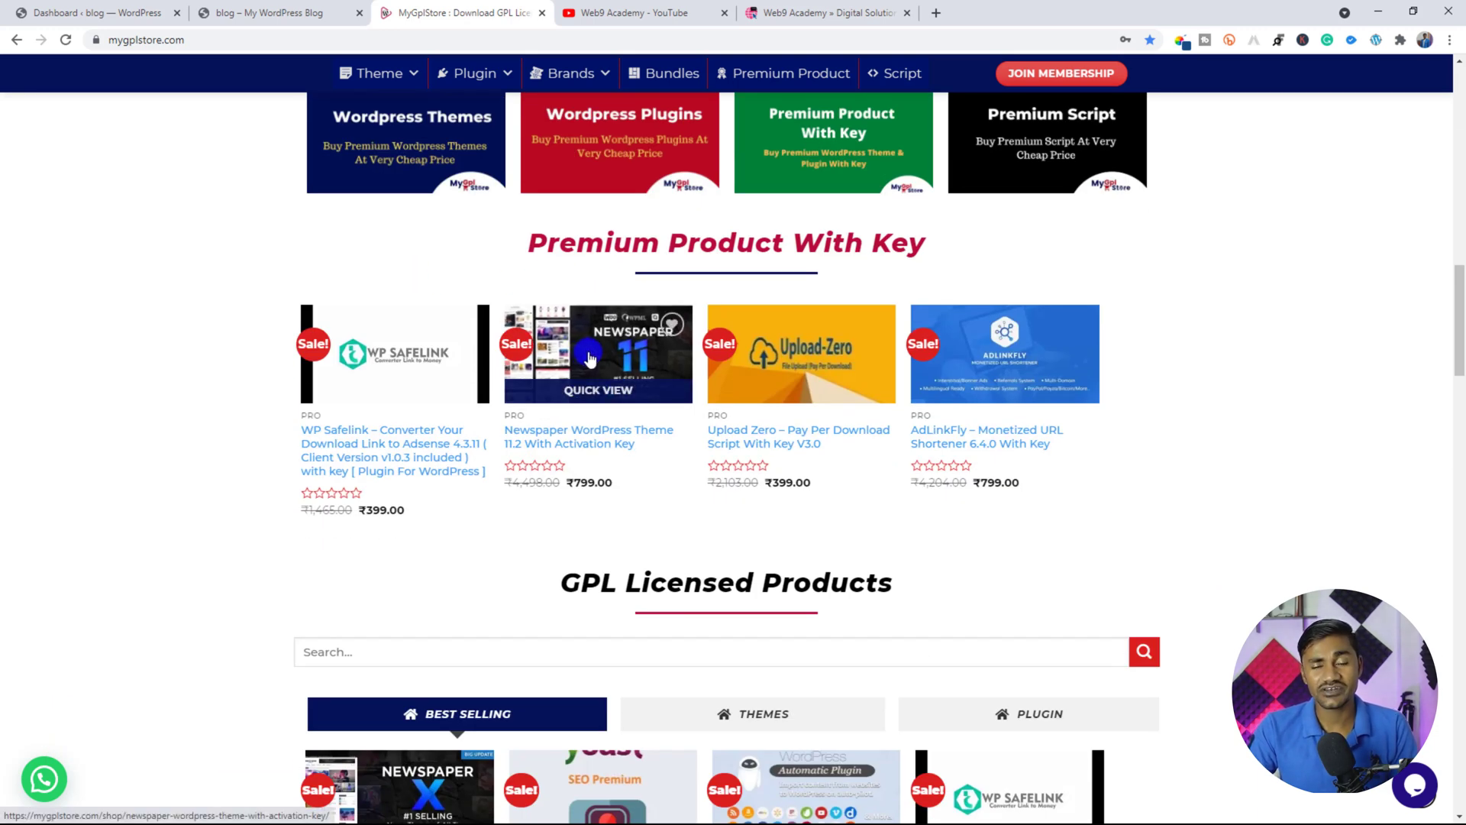
pyautogui.click(590, 359)
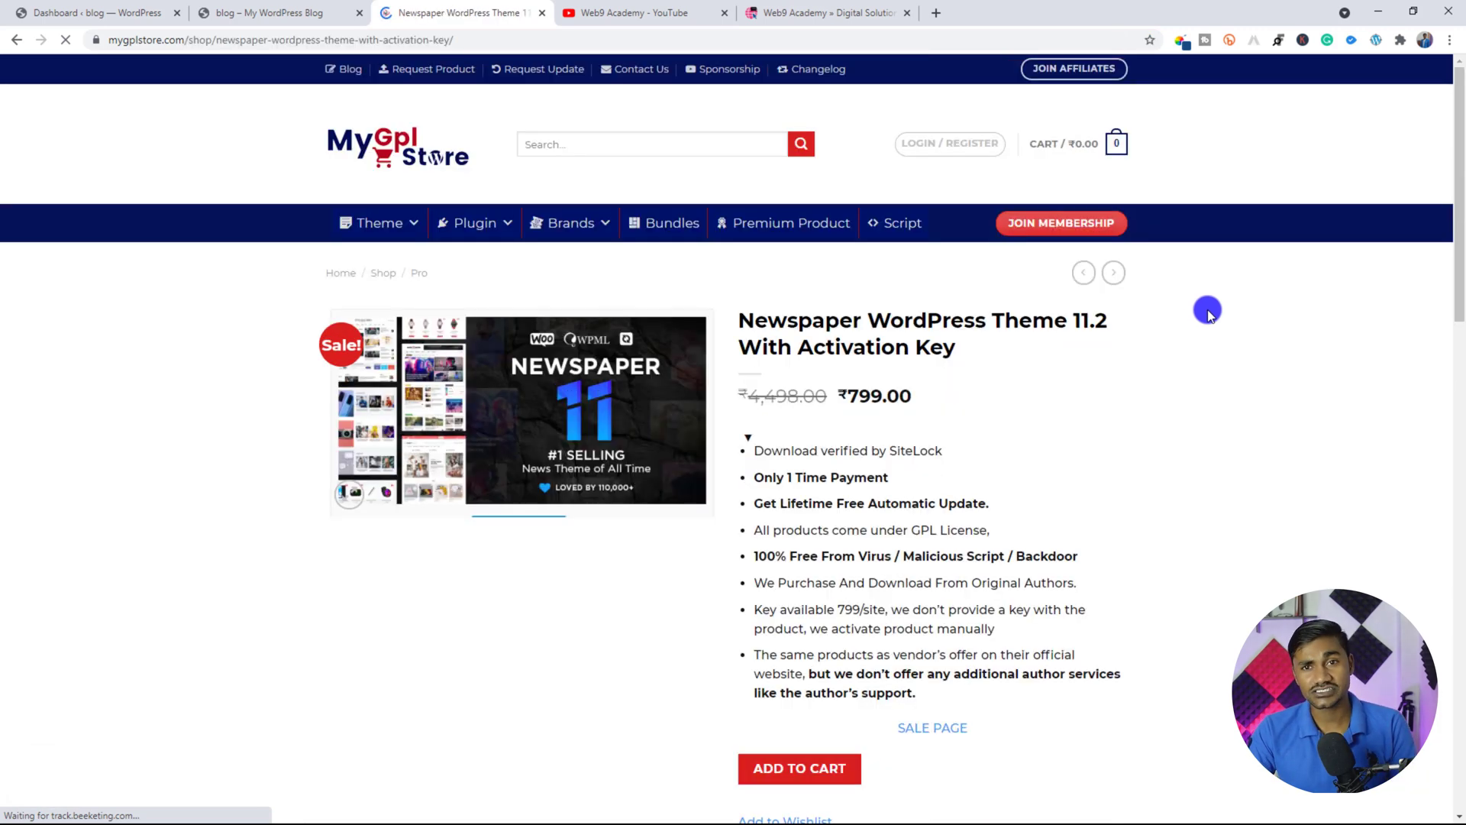
# Step: Open the Newspaper theme's original sale page on ThemeForest and review its item details
pyautogui.scroll(-2, 1141, 443)
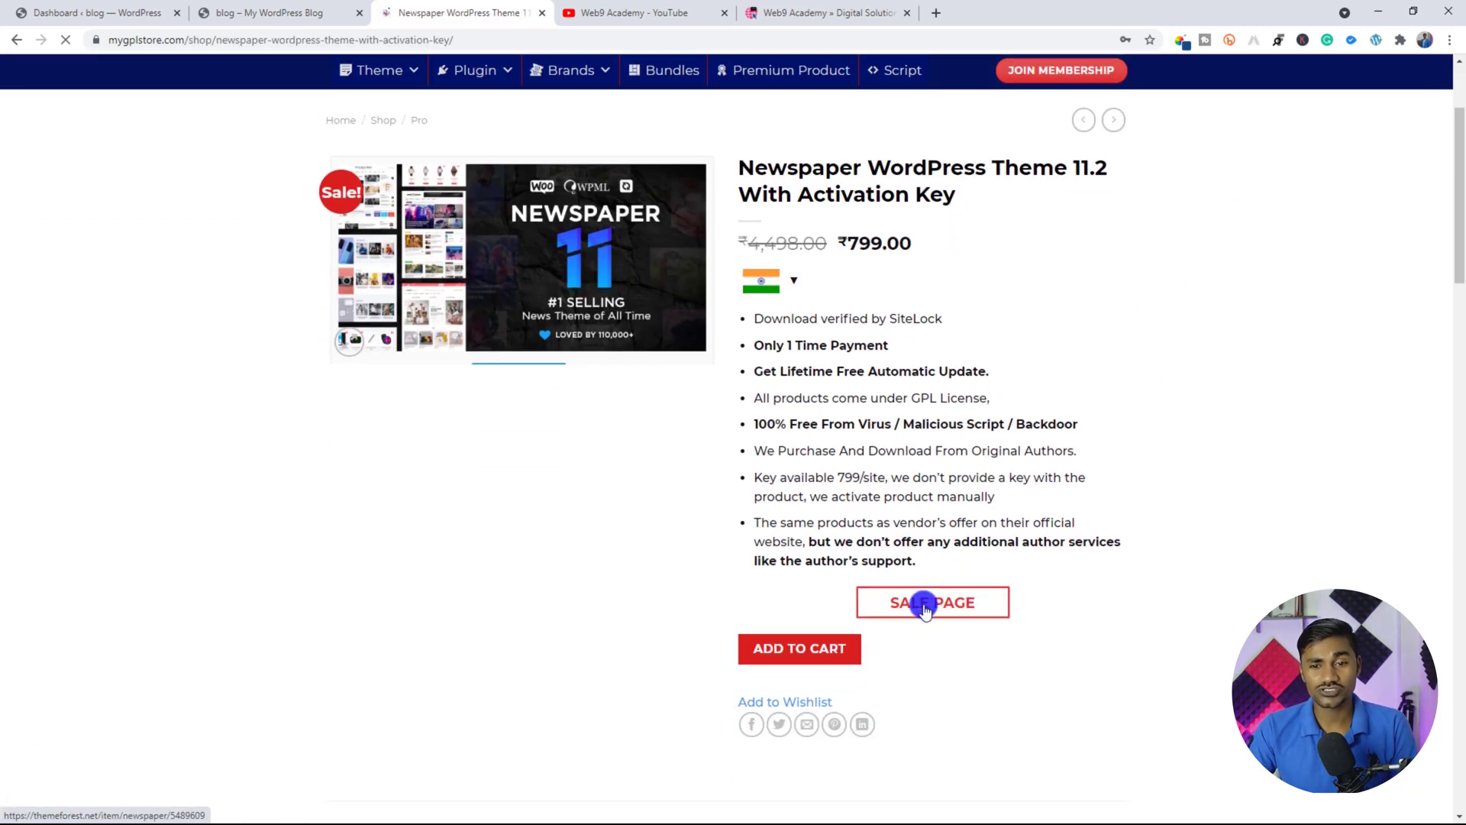
pyautogui.click(926, 603)
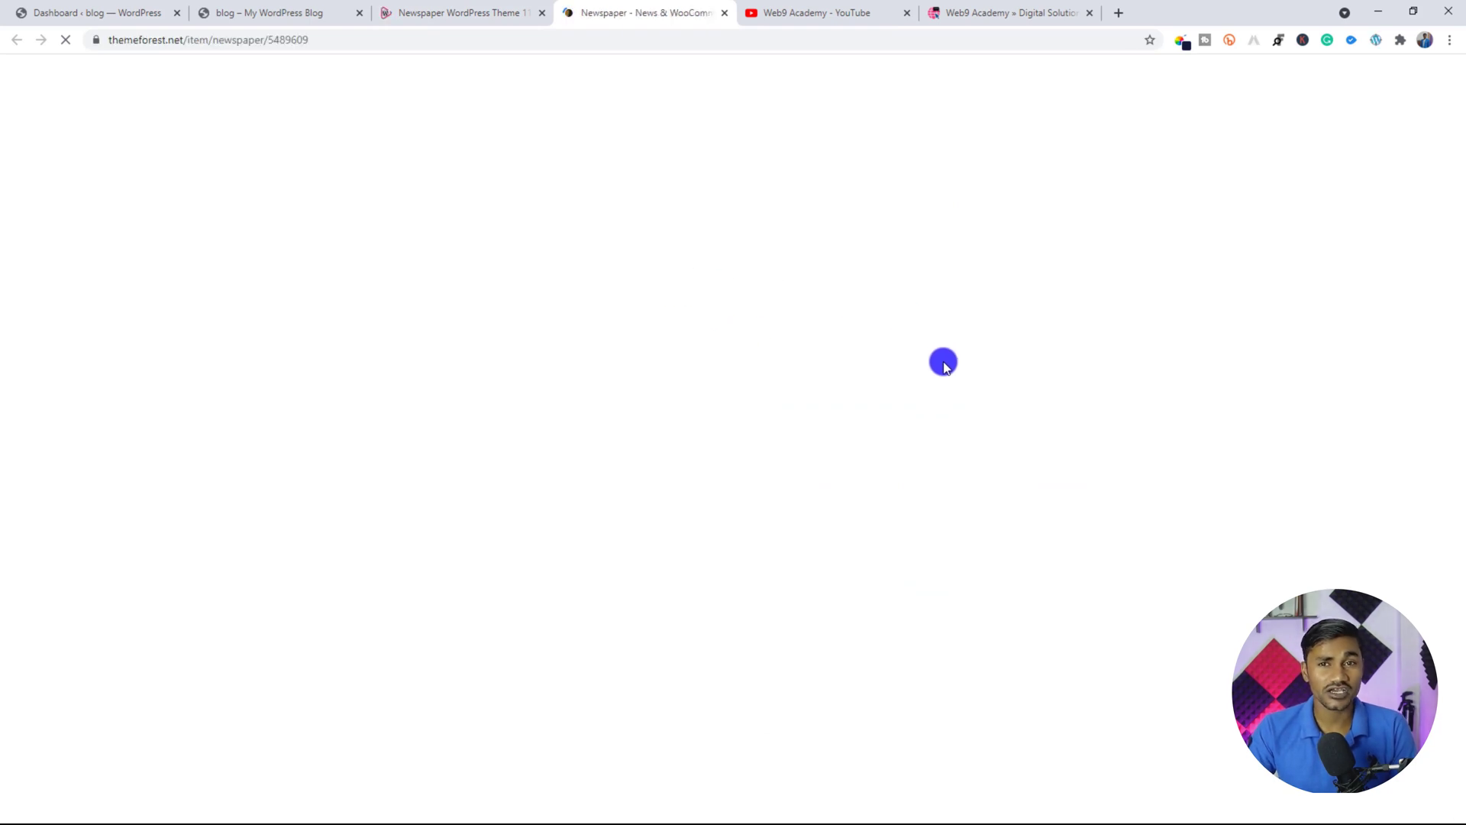
pyautogui.scroll(-3, 1237, 405)
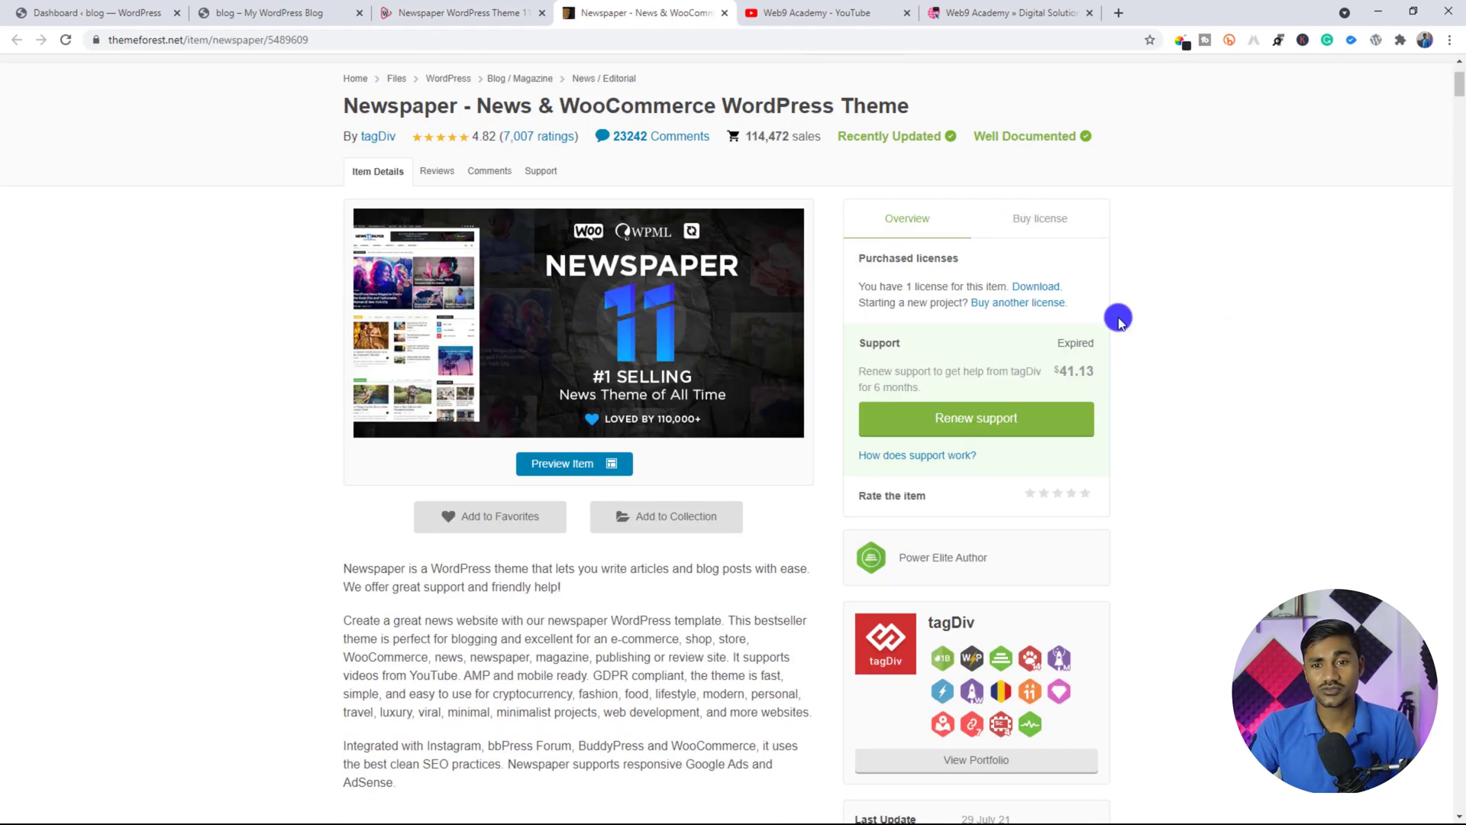
pyautogui.scroll(2, 1213, 396)
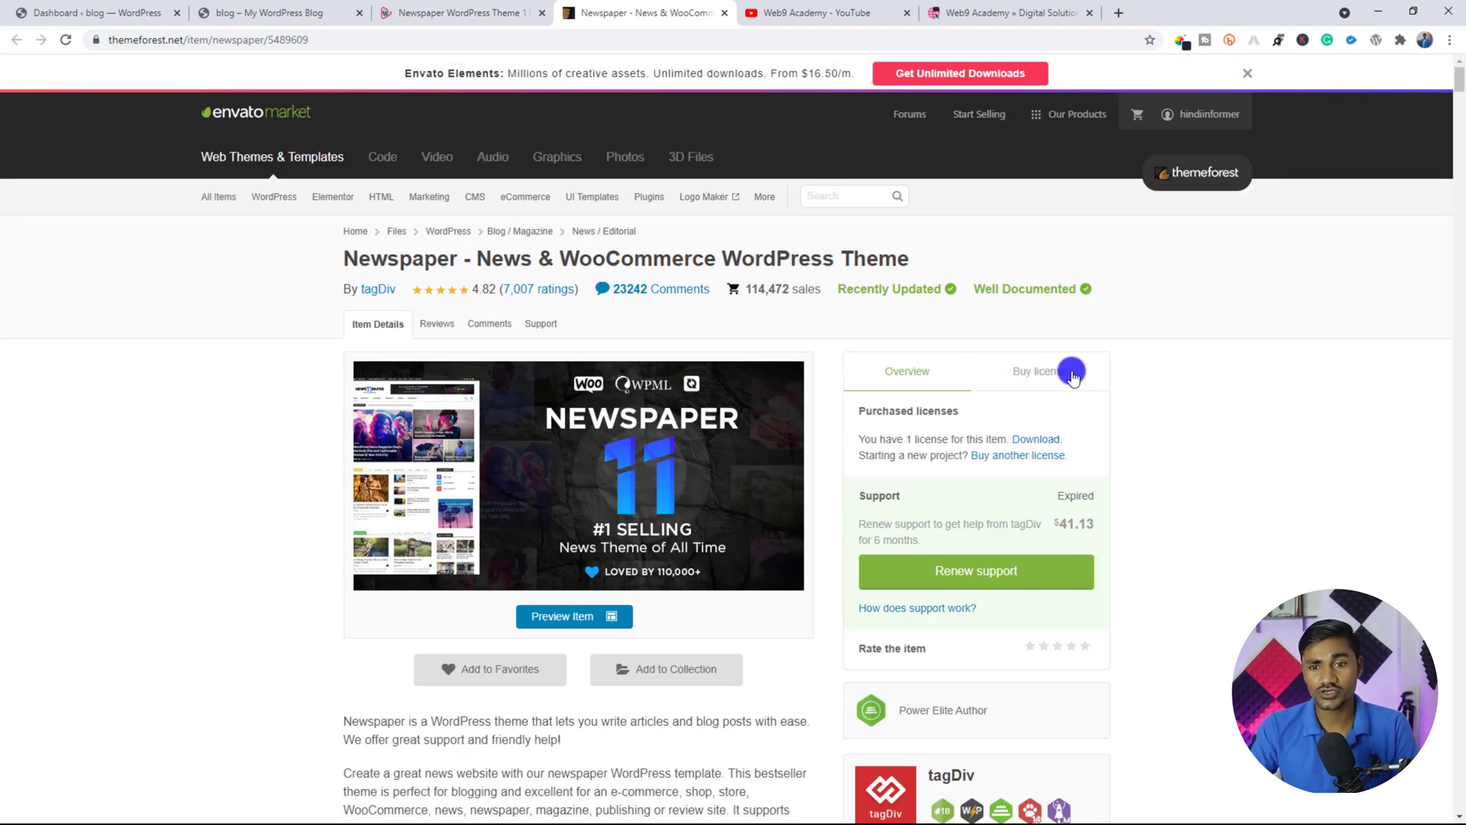
pyautogui.scroll(-4, 1309, 412)
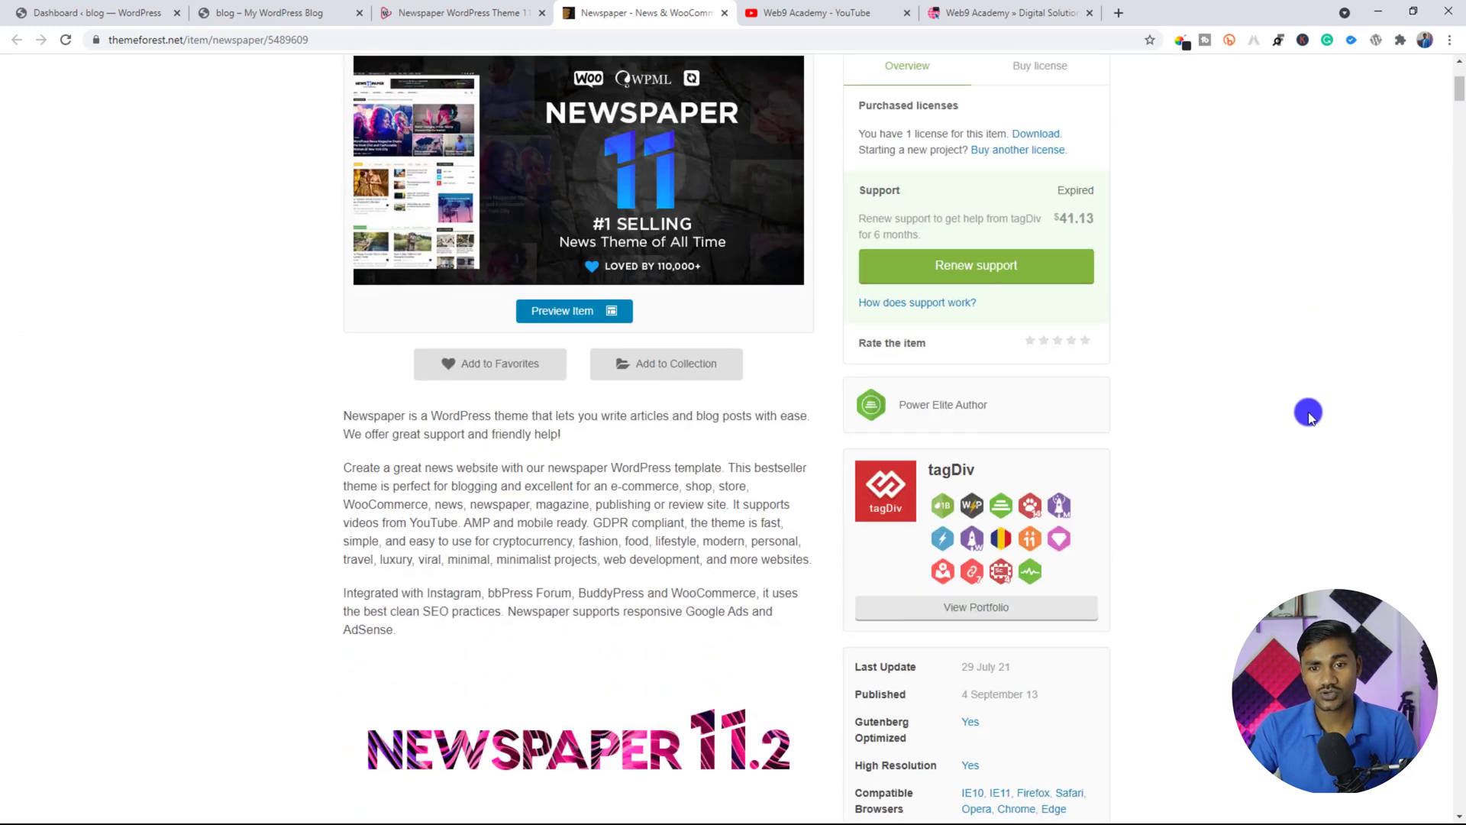
pyautogui.scroll(-6, 1307, 413)
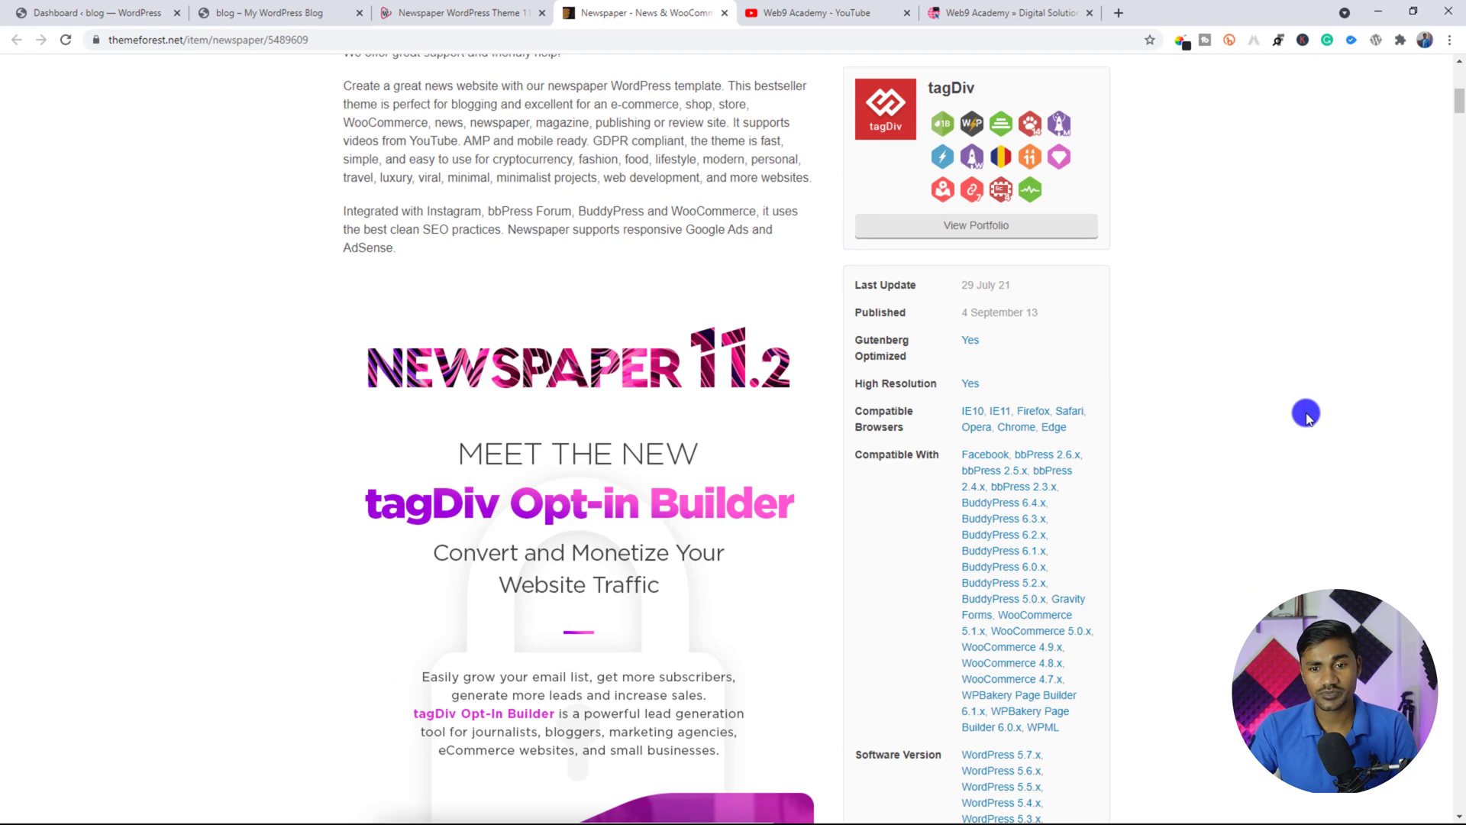
pyautogui.scroll(10, 1303, 413)
# Step: Sign out of the Envato Market account and reopen the Newspaper sale page from the MyGplStore product
pyautogui.moveTo(1203, 126)
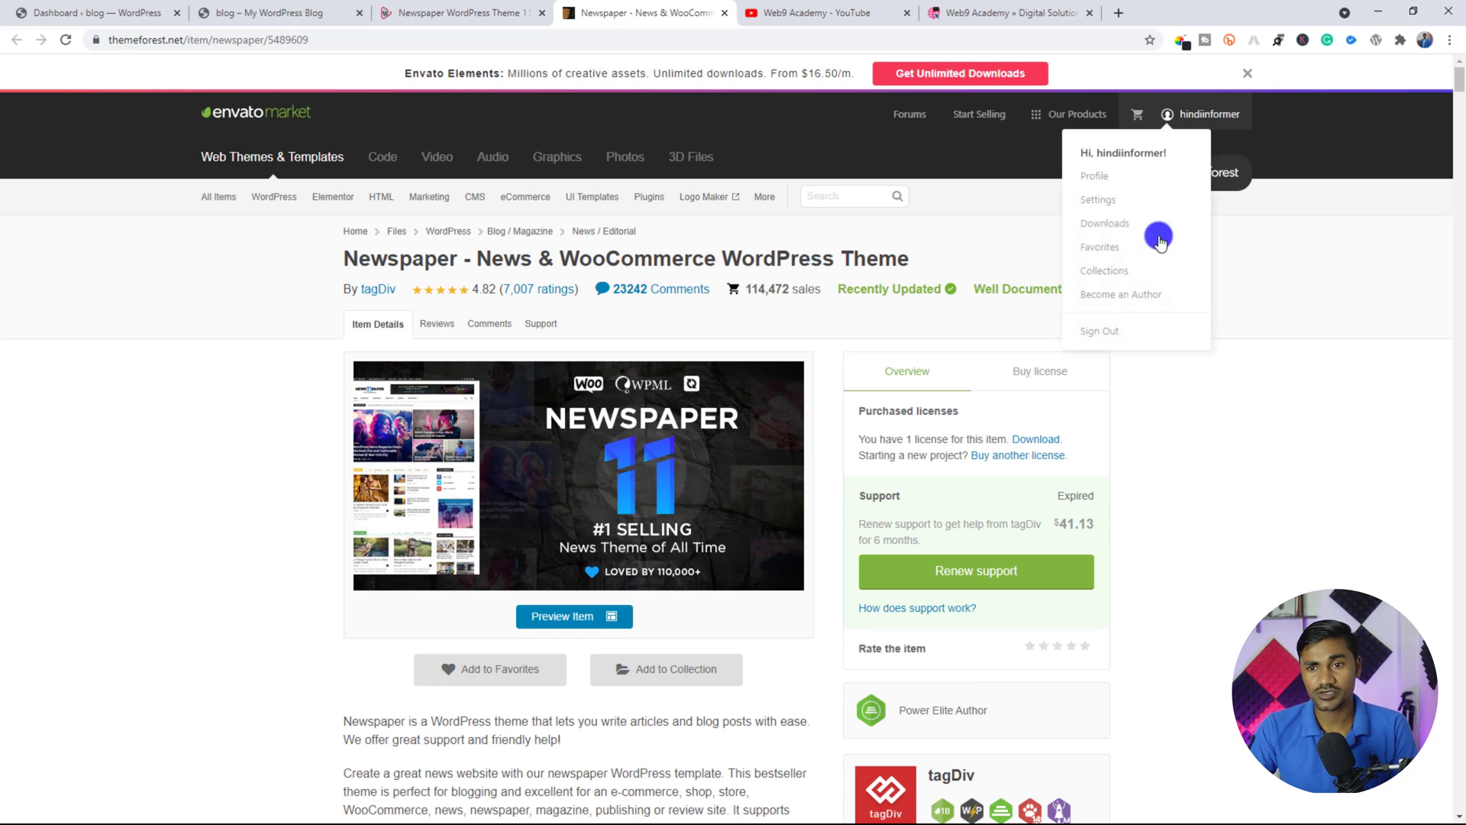
pyautogui.click(1100, 332)
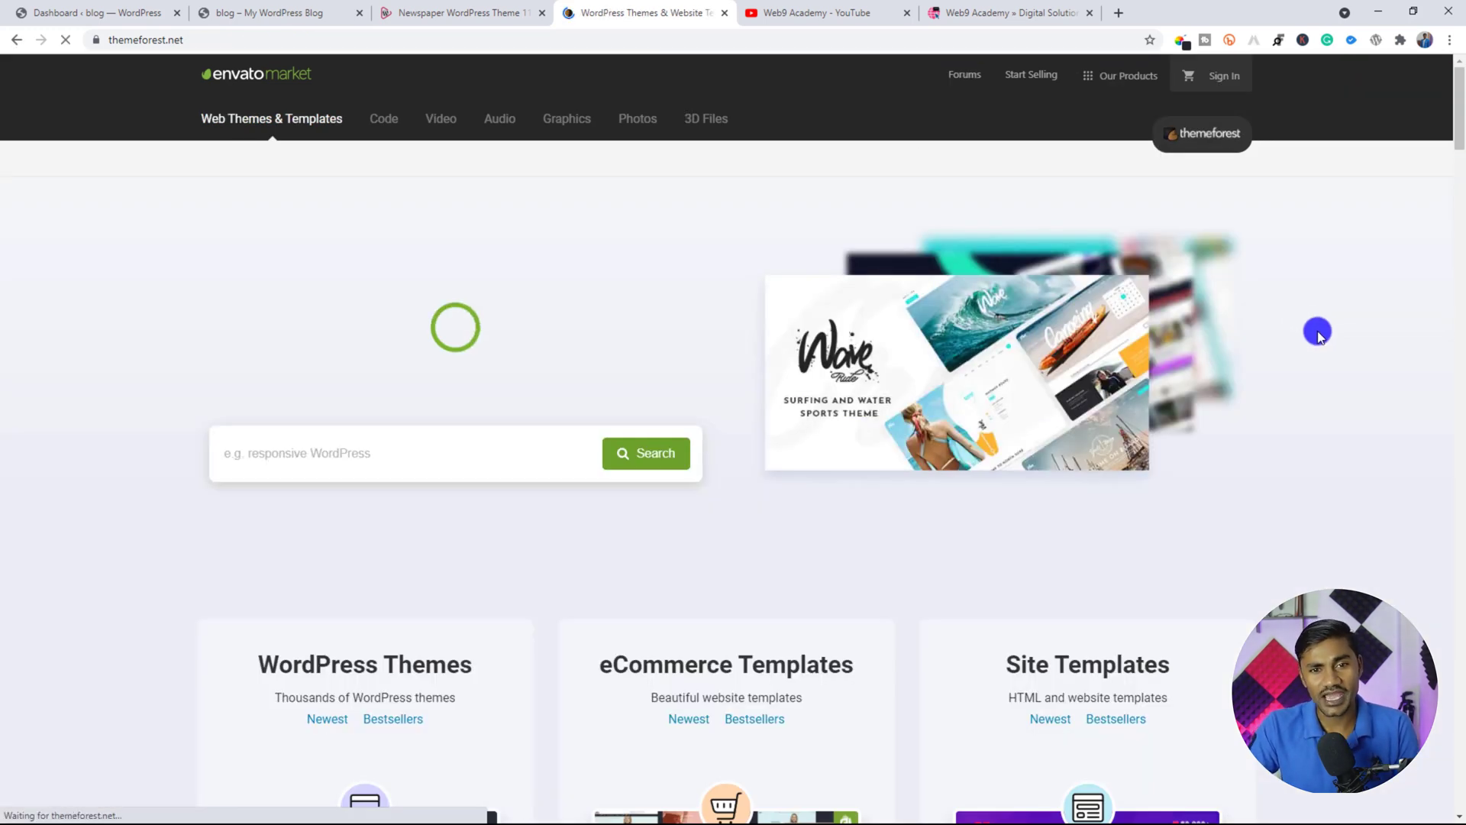
pyautogui.click(428, 10)
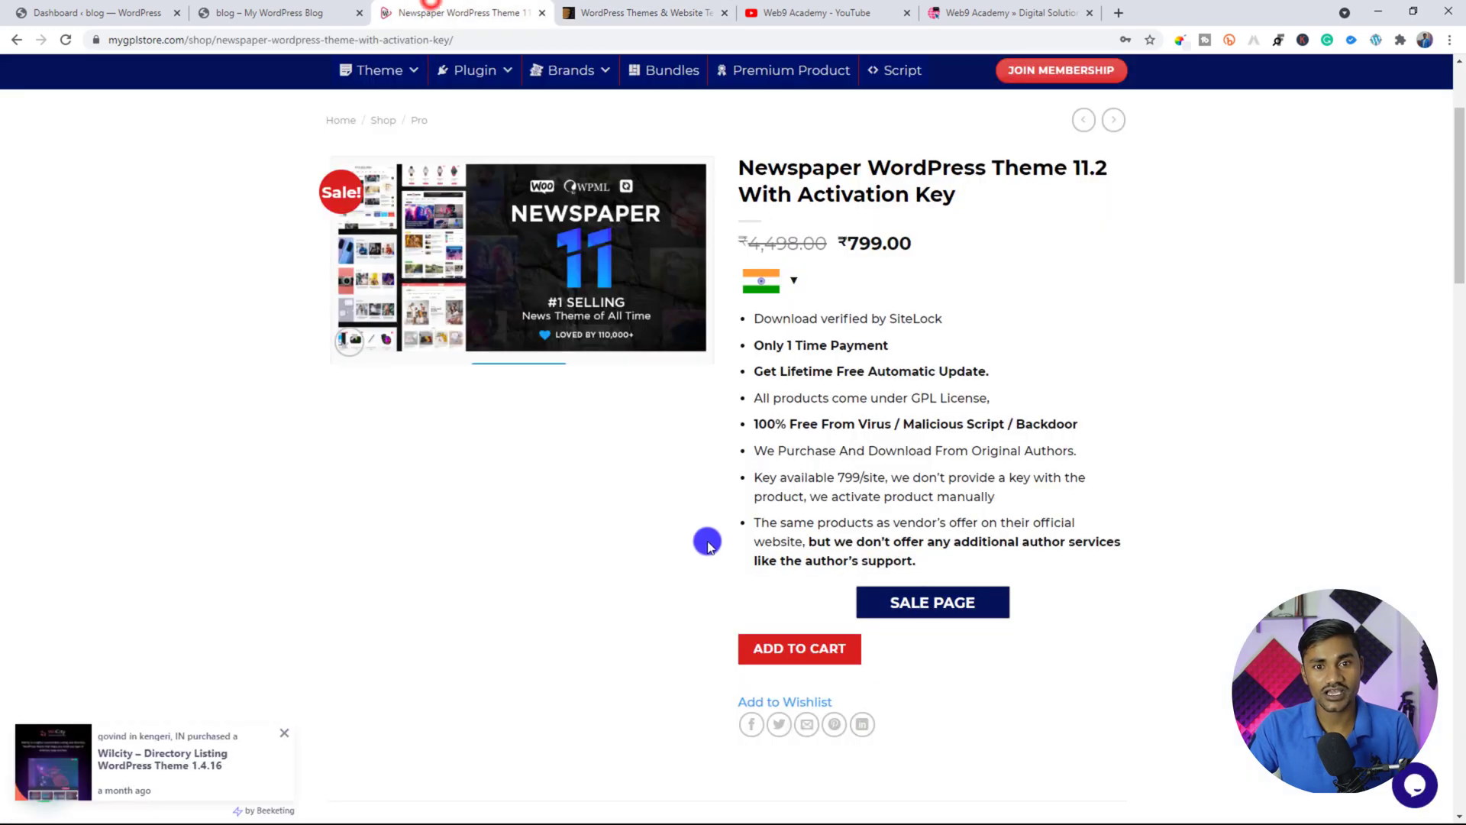
pyautogui.click(953, 603)
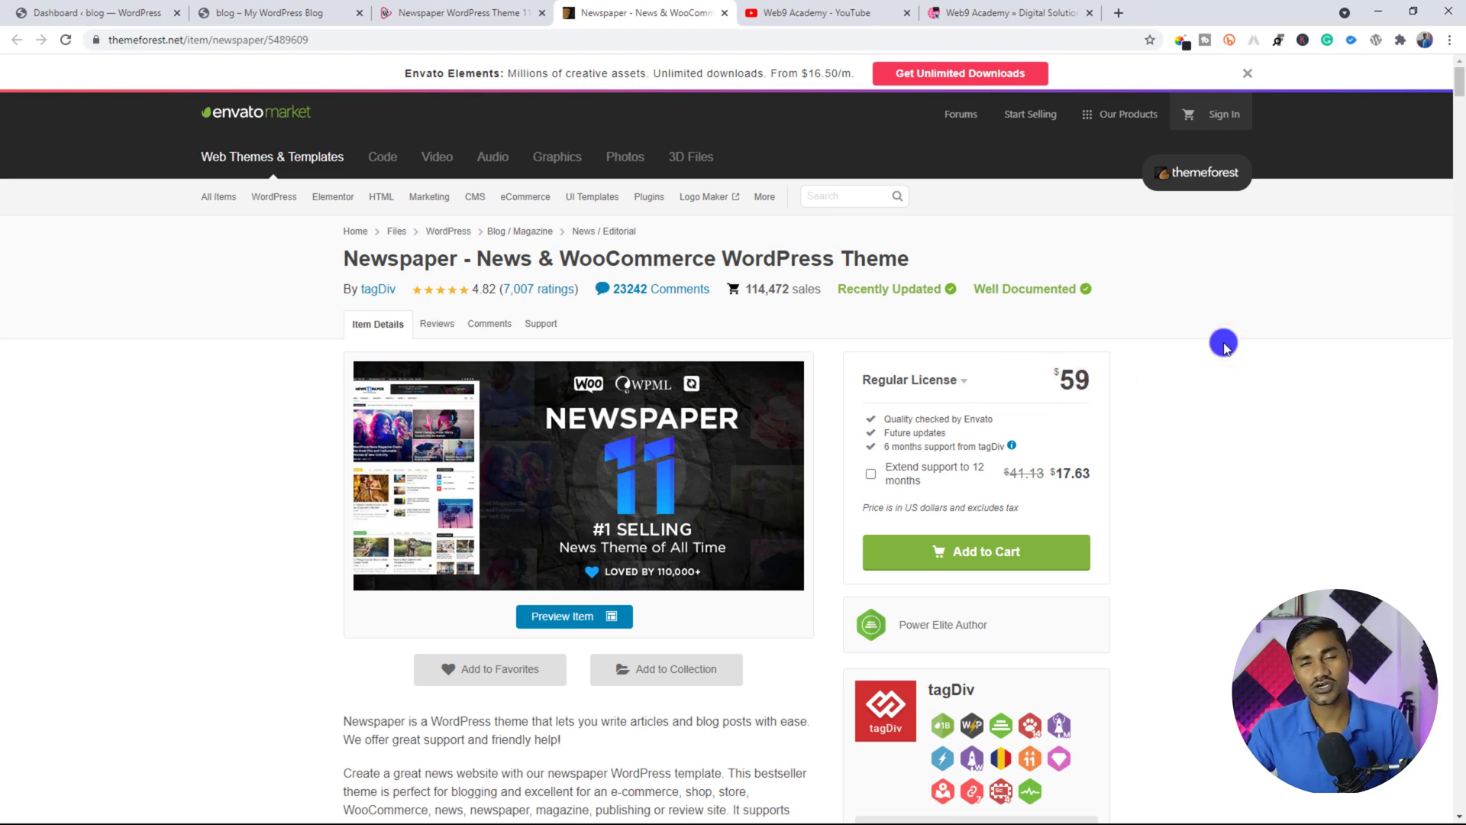
# Step: Examine the Newspaper theme's price, terms and activation process on its MyGplStore product page
pyautogui.click(462, 12)
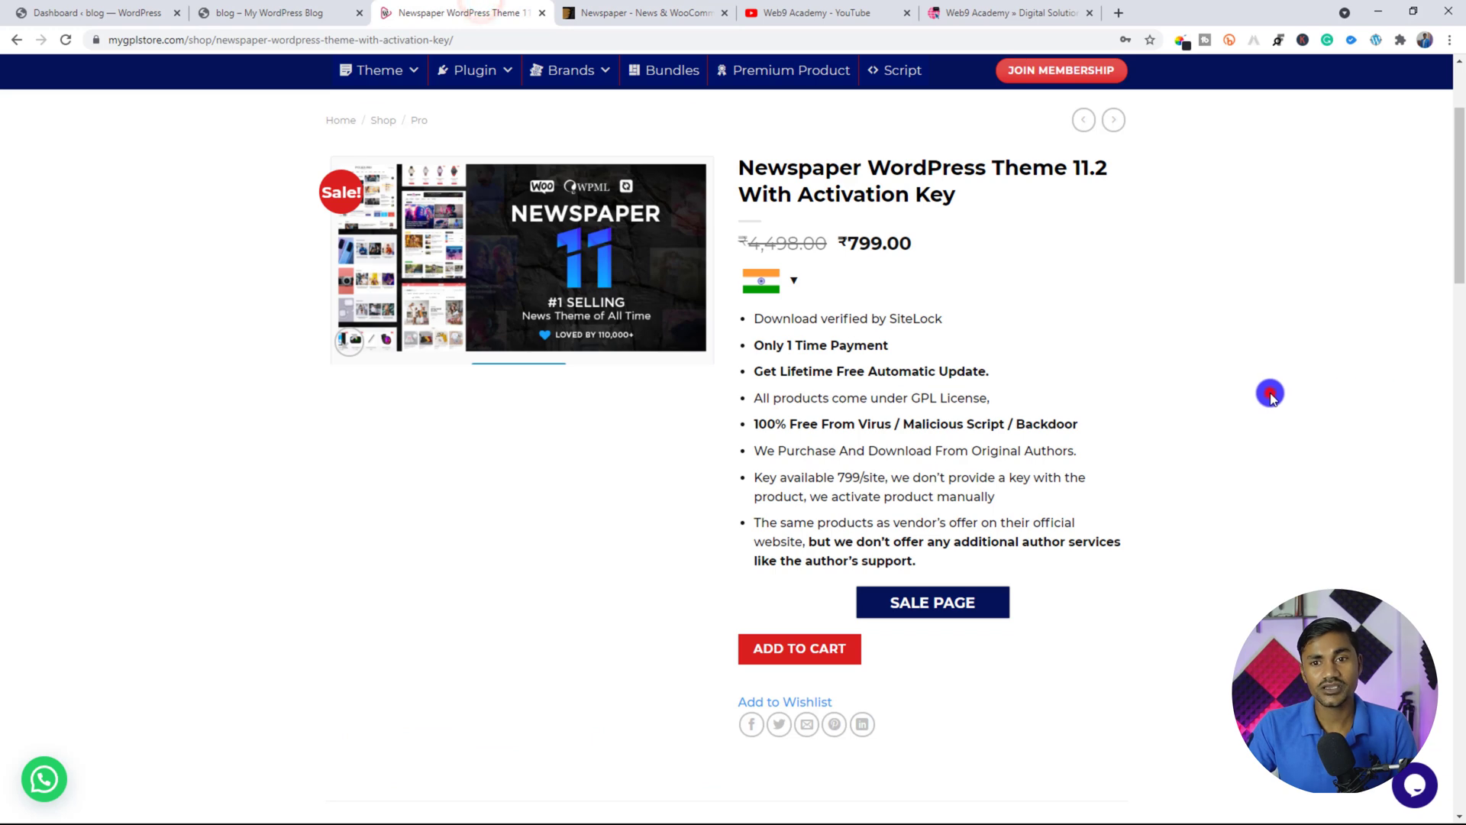
pyautogui.moveTo(852, 241); pyautogui.dragTo(961, 243)
pyautogui.click(1102, 274)
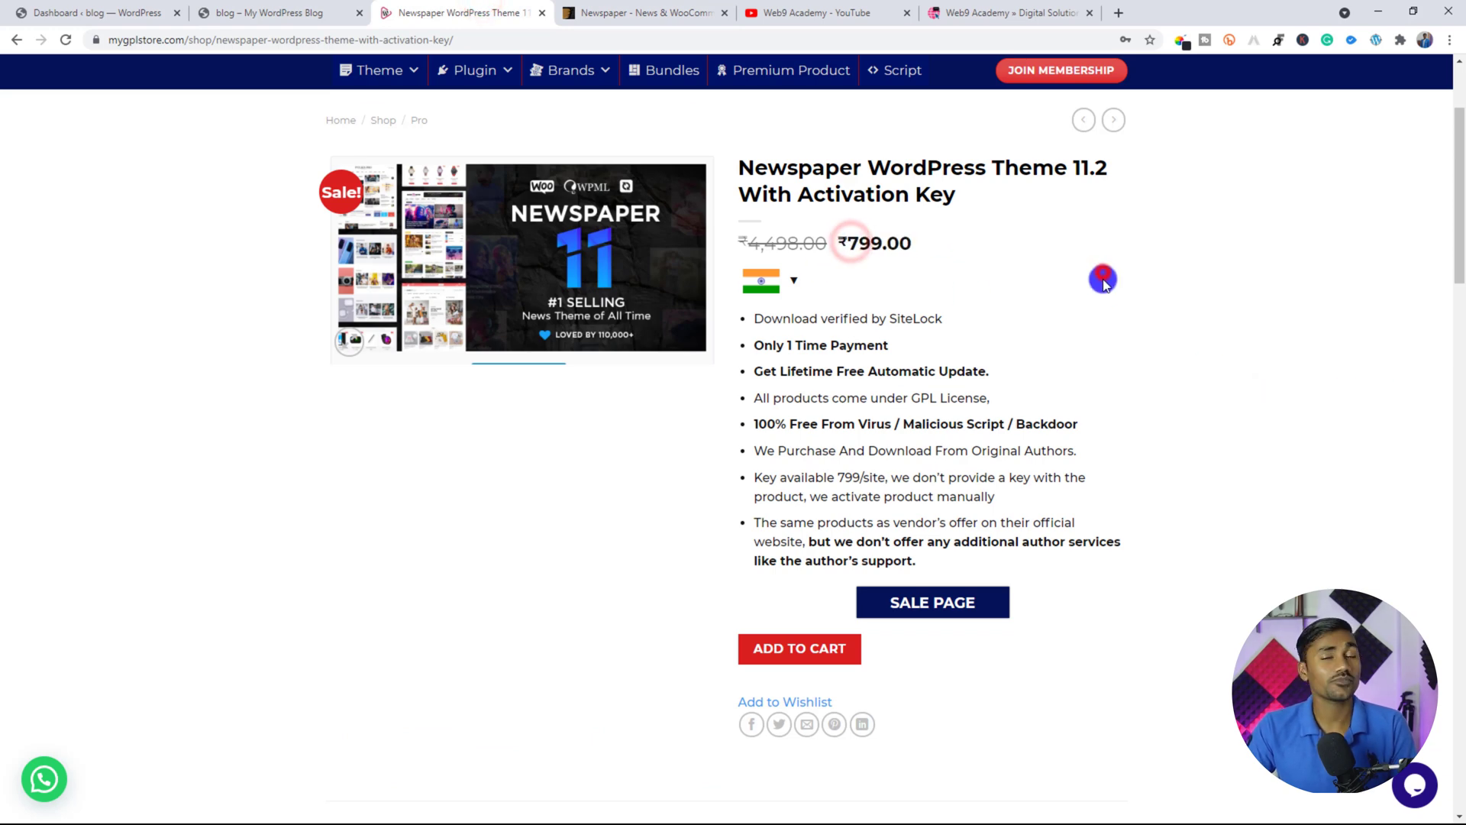
pyautogui.scroll(-5, 1134, 413)
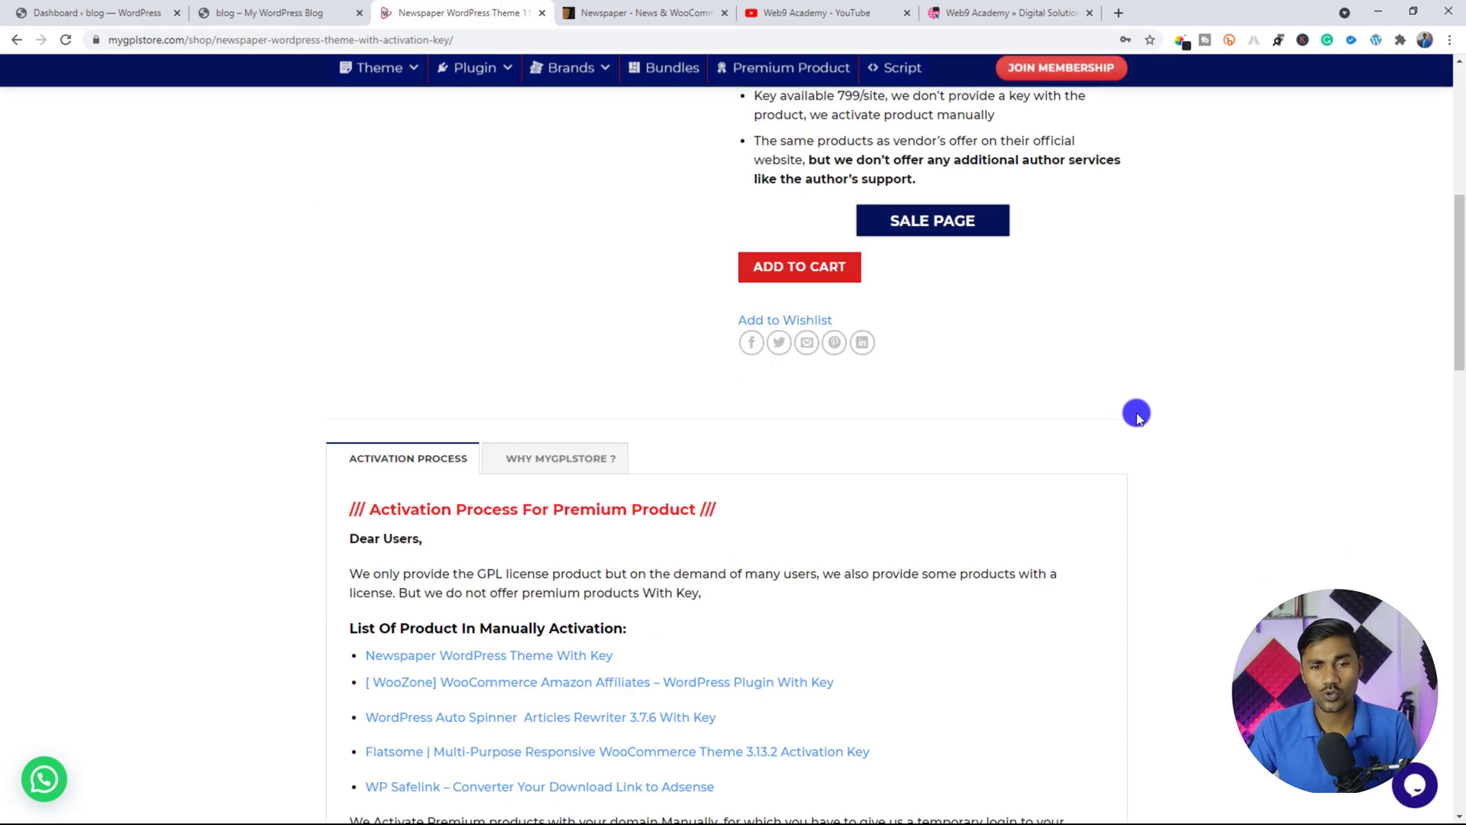
pyautogui.scroll(5, 1138, 416)
pyautogui.scroll(-4, 1195, 426)
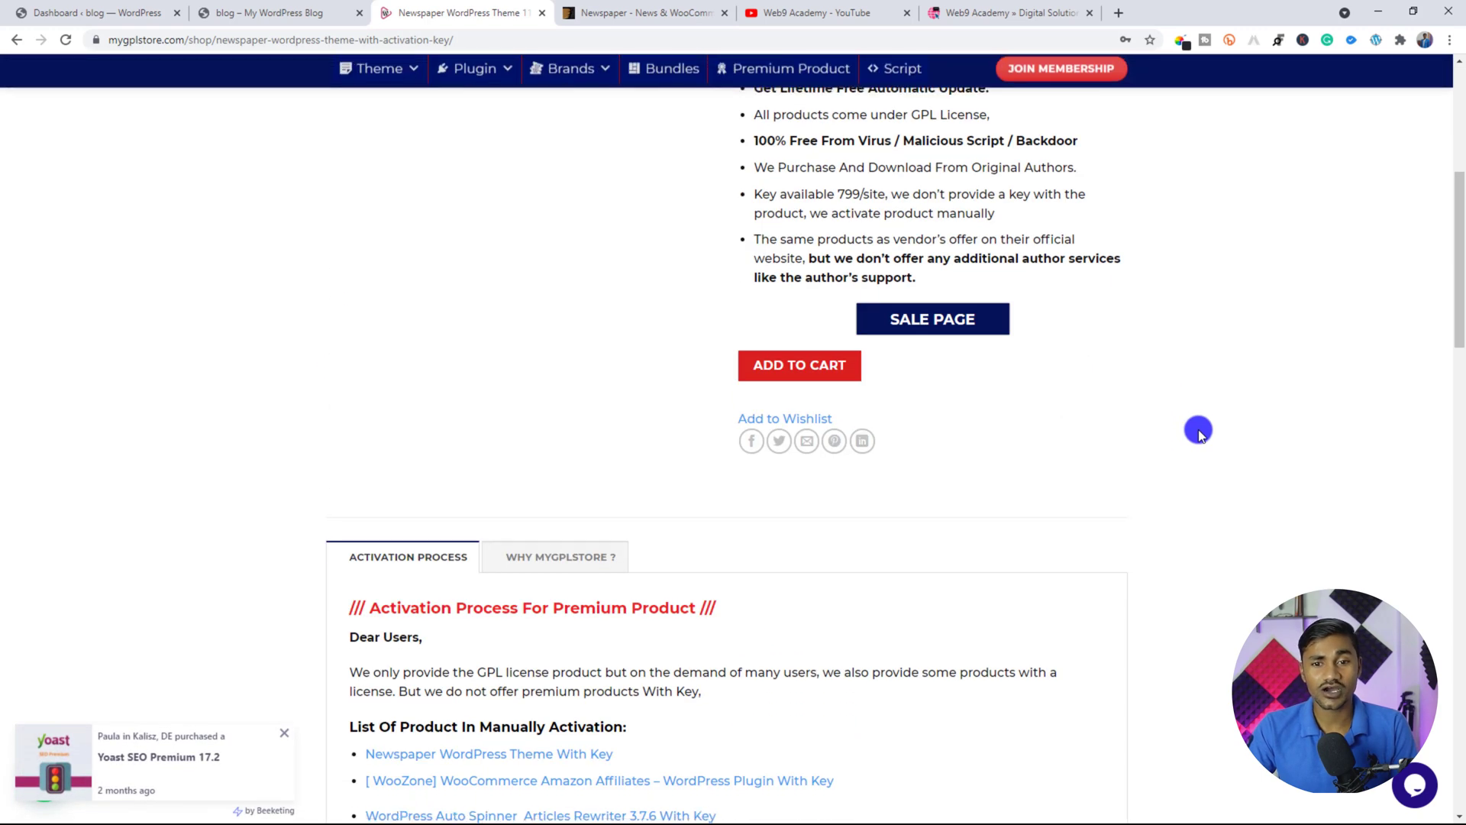
pyautogui.scroll(6, 1198, 427)
# Step: Return to the blog's WordPress dashboard and open its installed themes
pyautogui.click(241, 14)
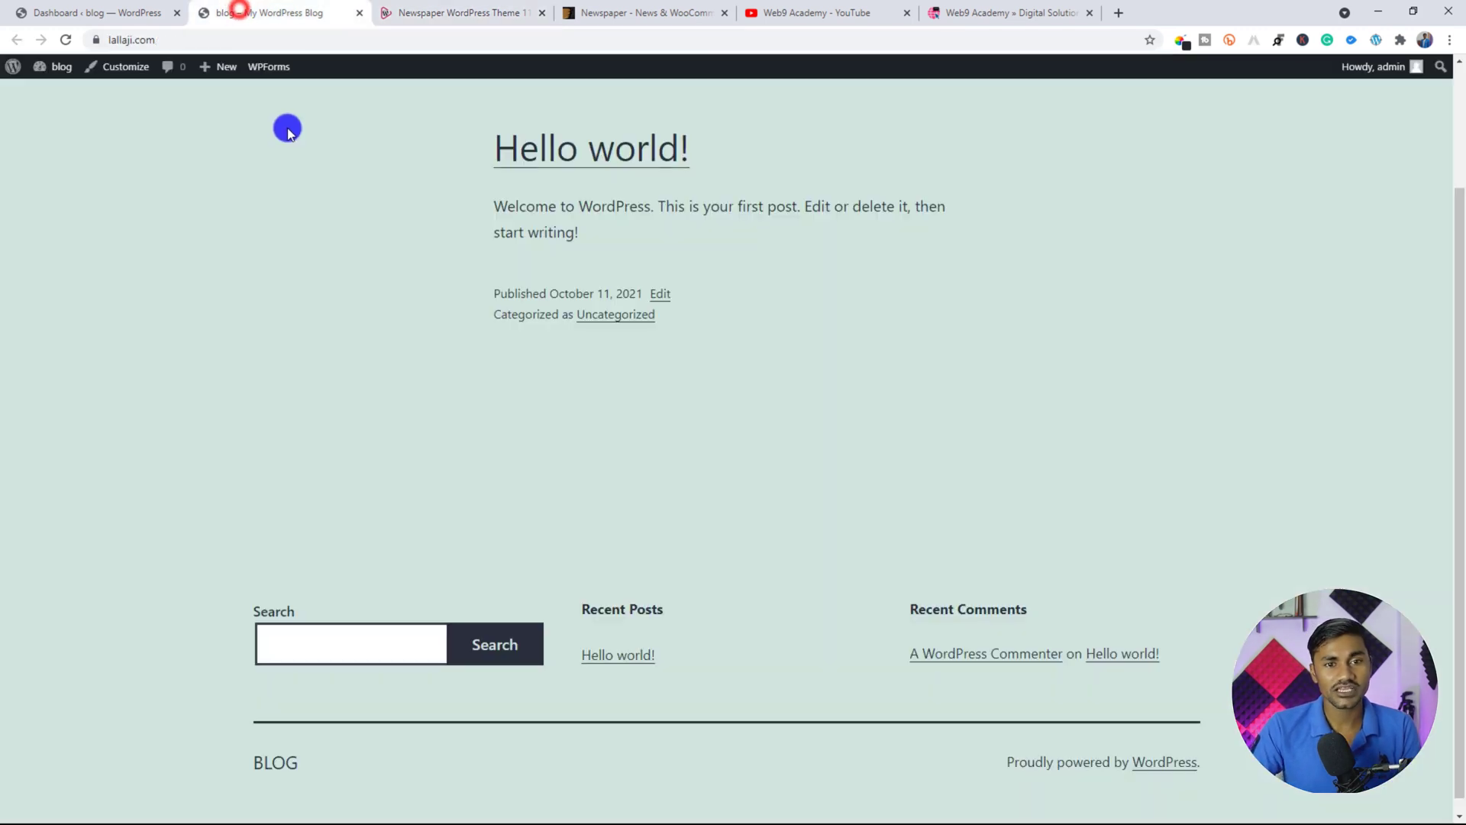
pyautogui.click(103, 13)
pyautogui.click(934, 420)
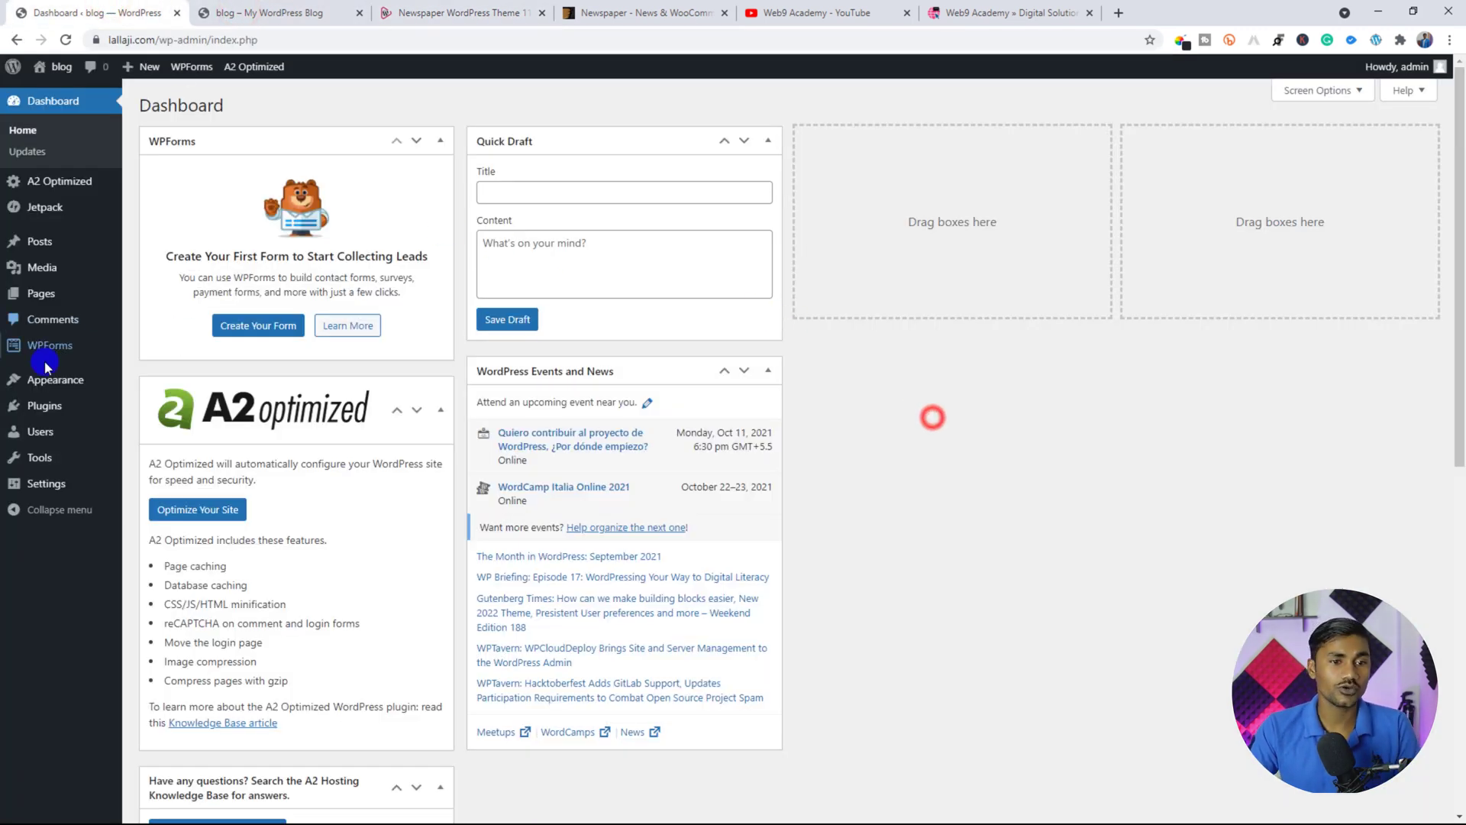
pyautogui.moveTo(65, 384)
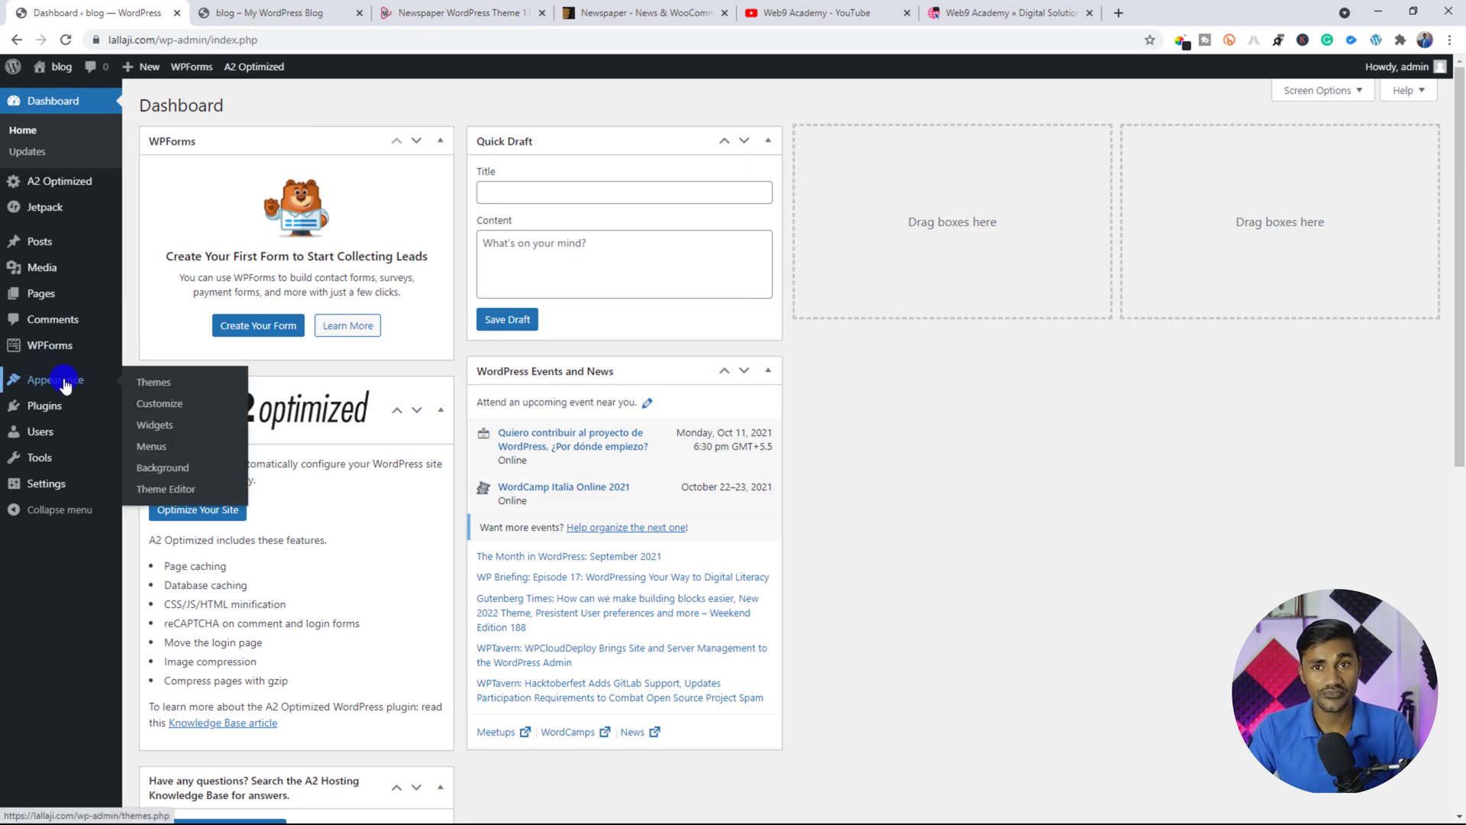
pyautogui.click(154, 387)
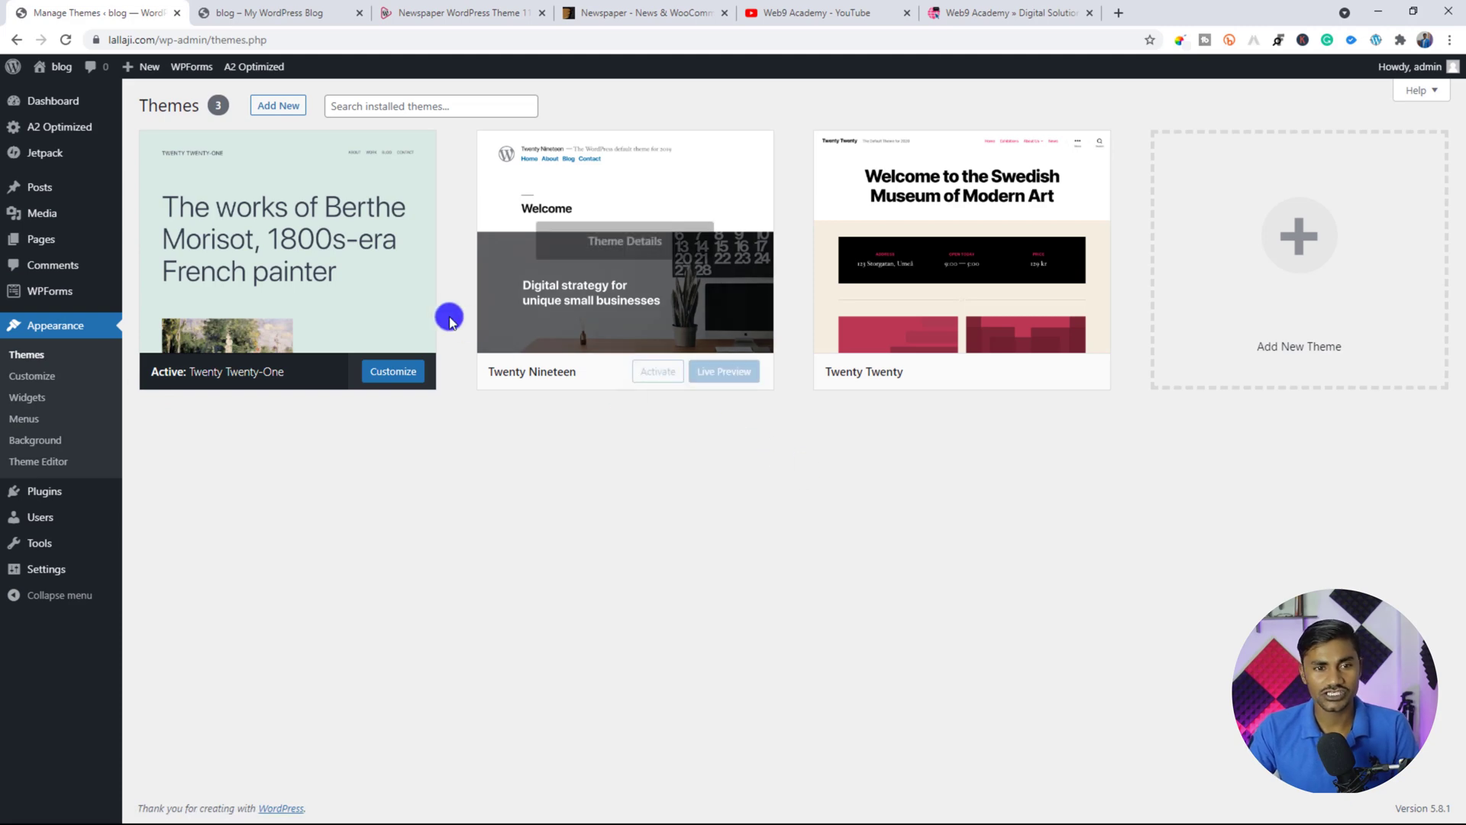
# Step: Delete the inactive Twenty Twenty and Twenty Nineteen themes from the blog
pyautogui.click(998, 185)
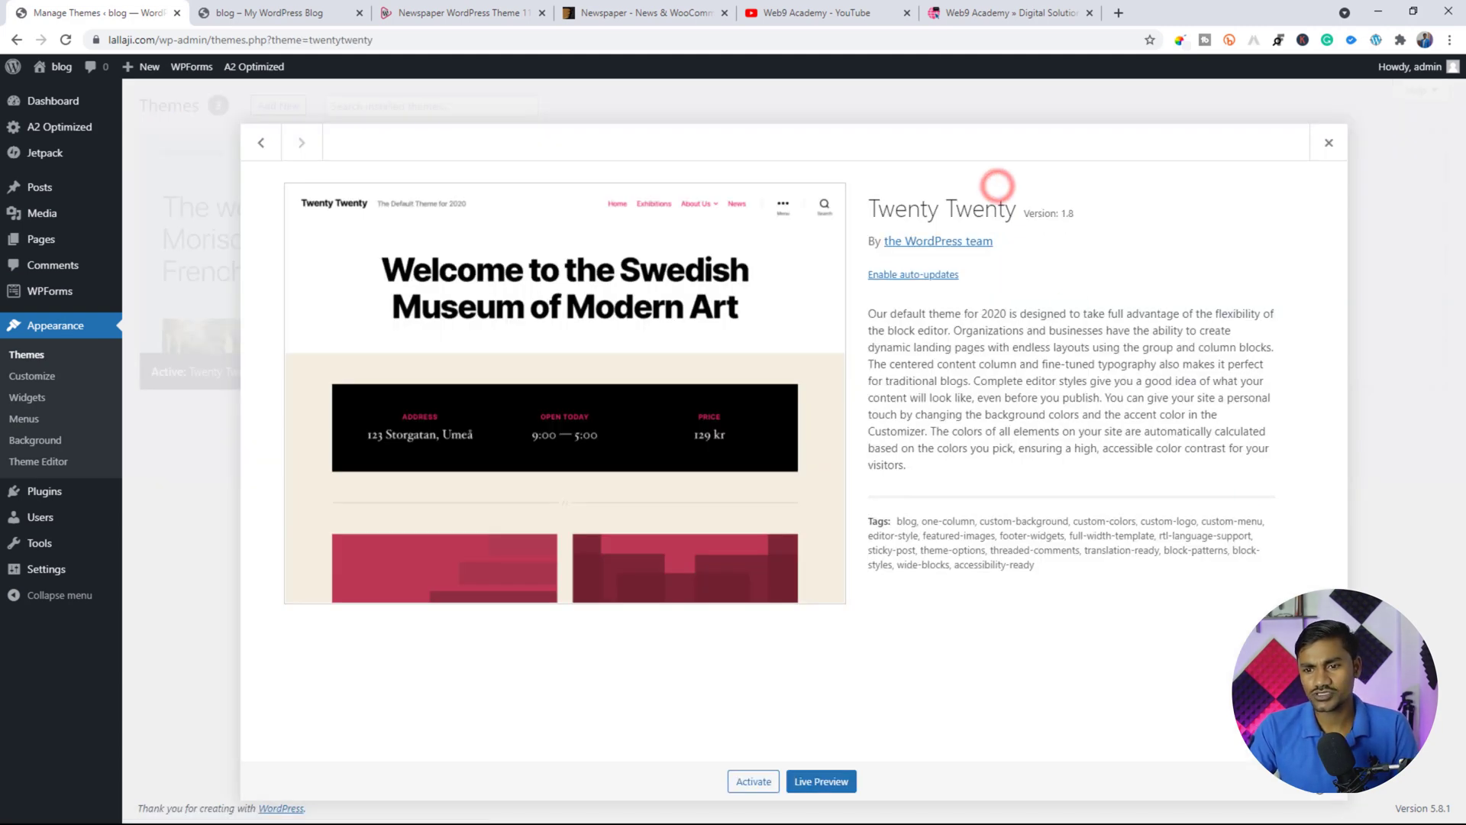
pyautogui.click(1298, 781)
pyautogui.click(812, 154)
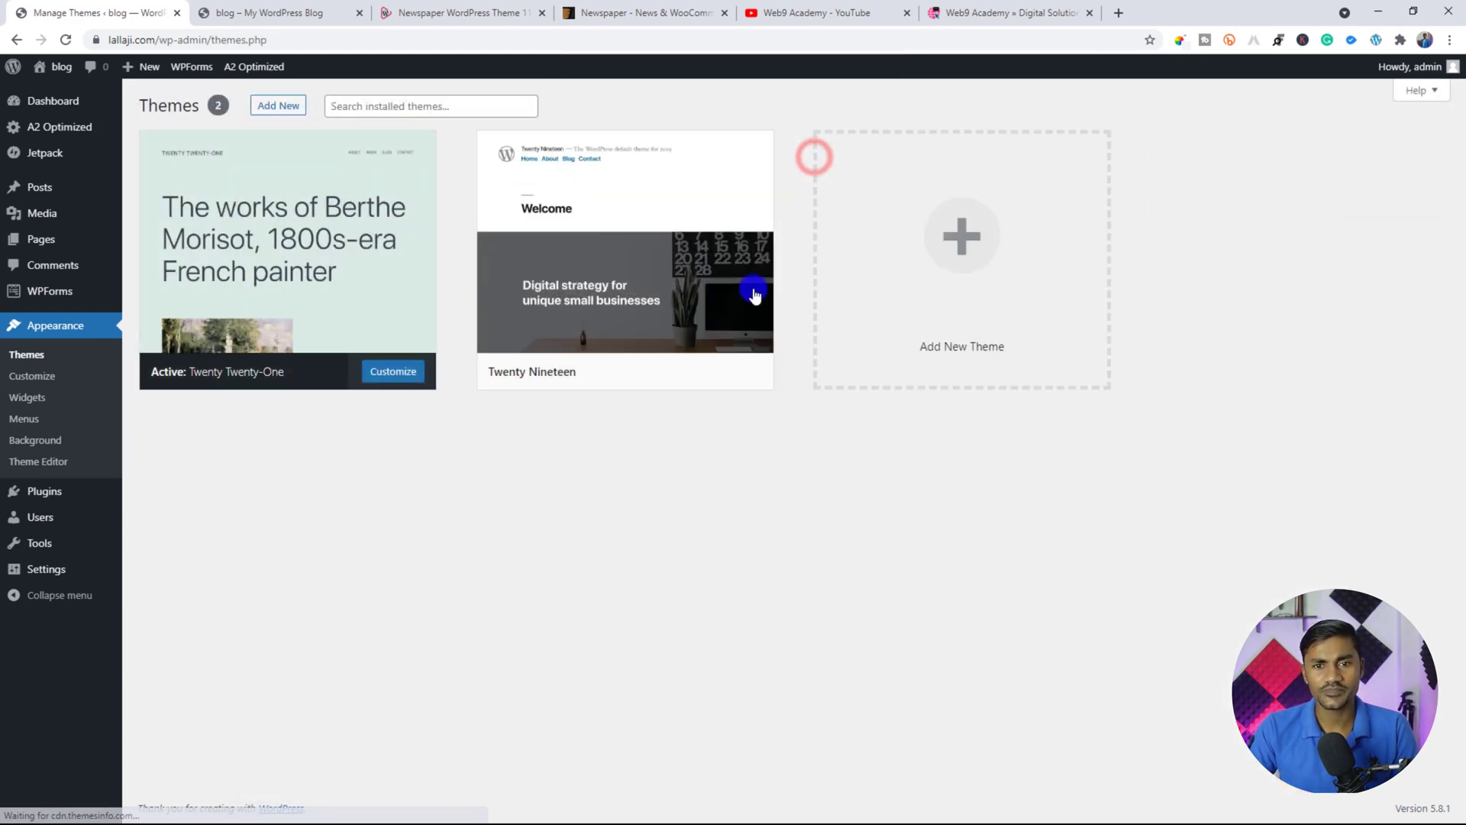
pyautogui.click(691, 203)
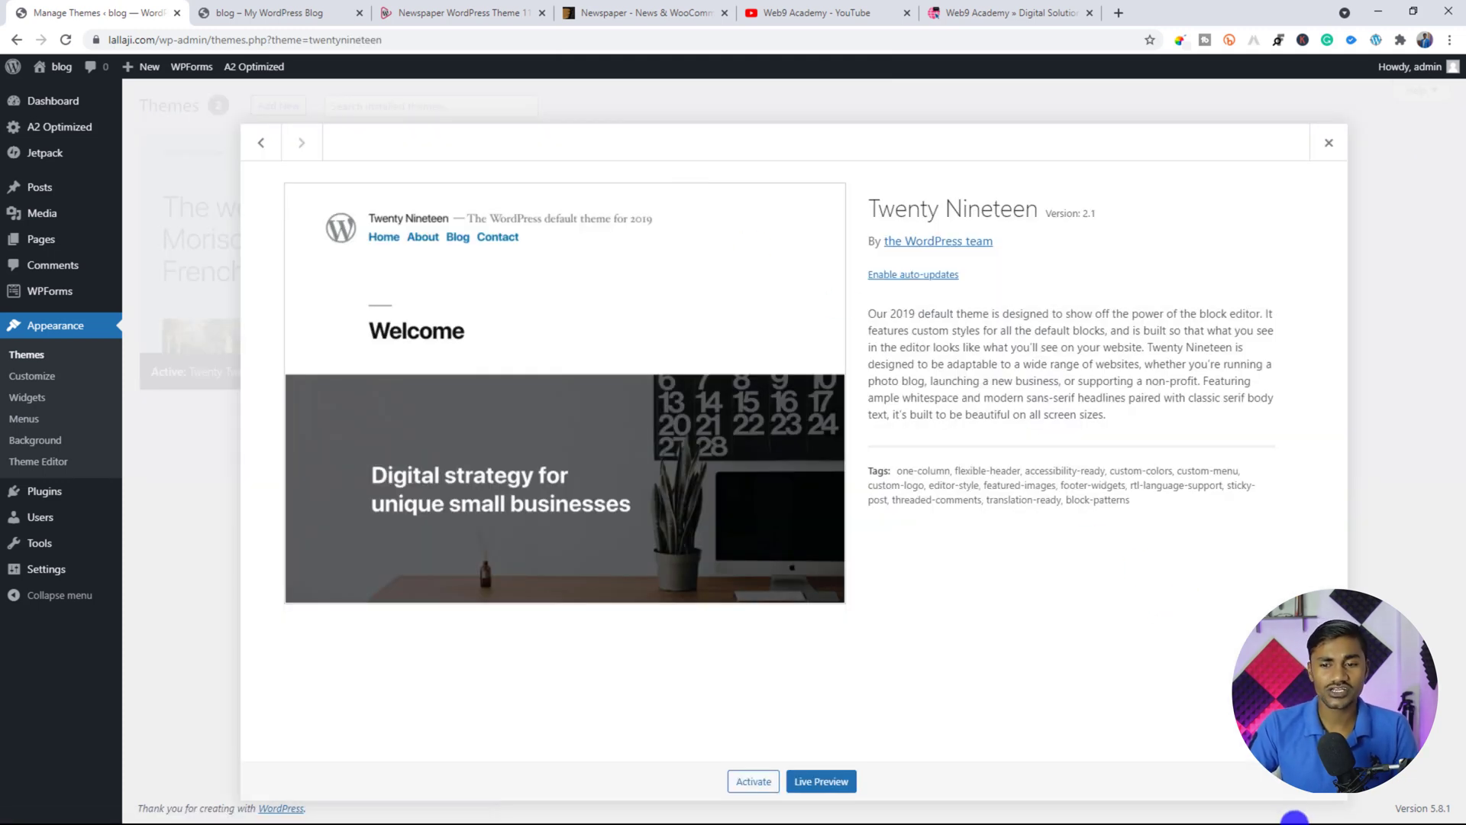
pyautogui.click(1298, 781)
pyautogui.click(812, 154)
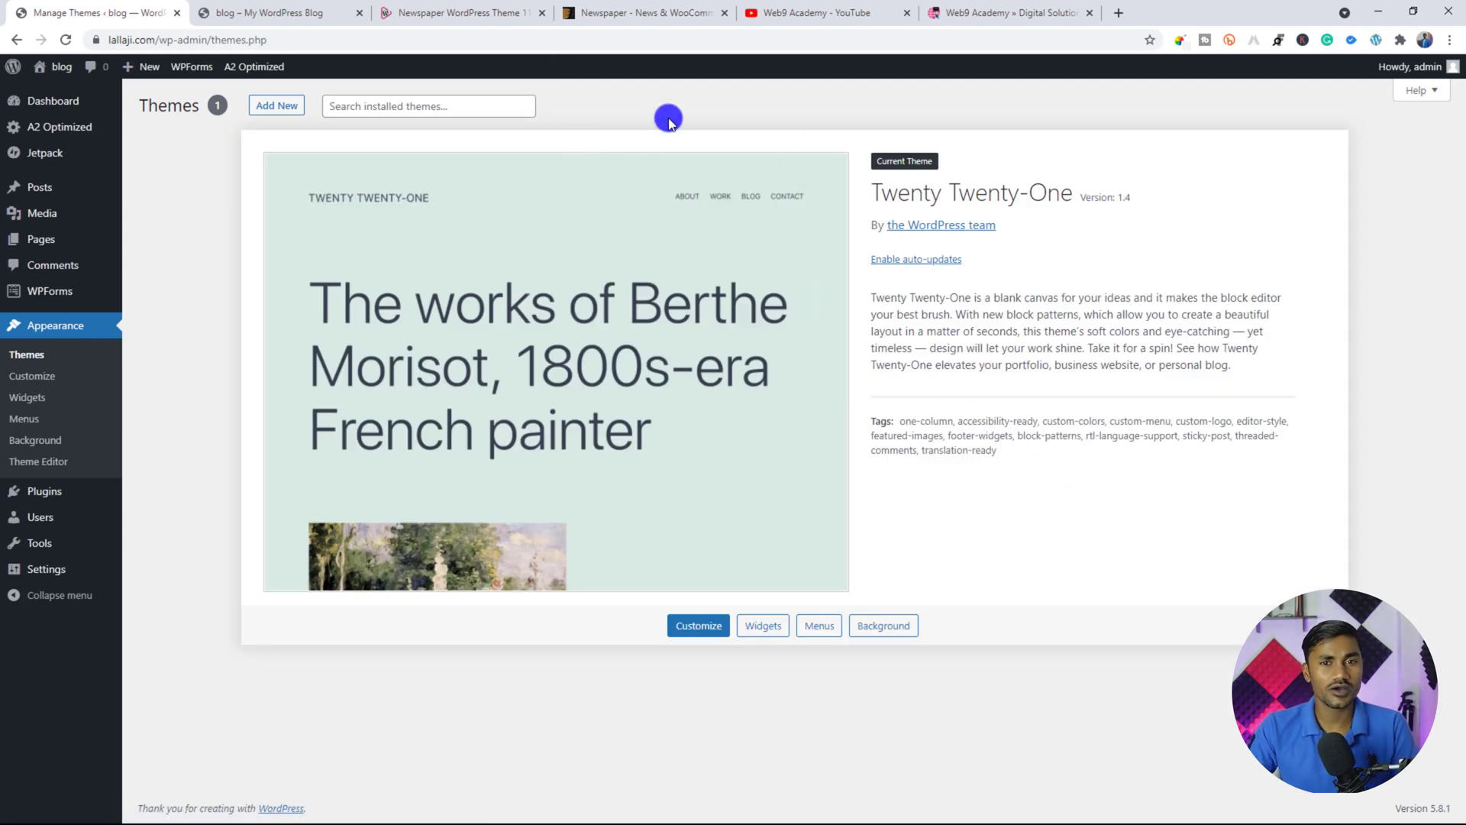
# Step: Start adding a new theme, glance at the MyGplStore Newspaper product page, and open the theme's .zip upload form
pyautogui.click(277, 109)
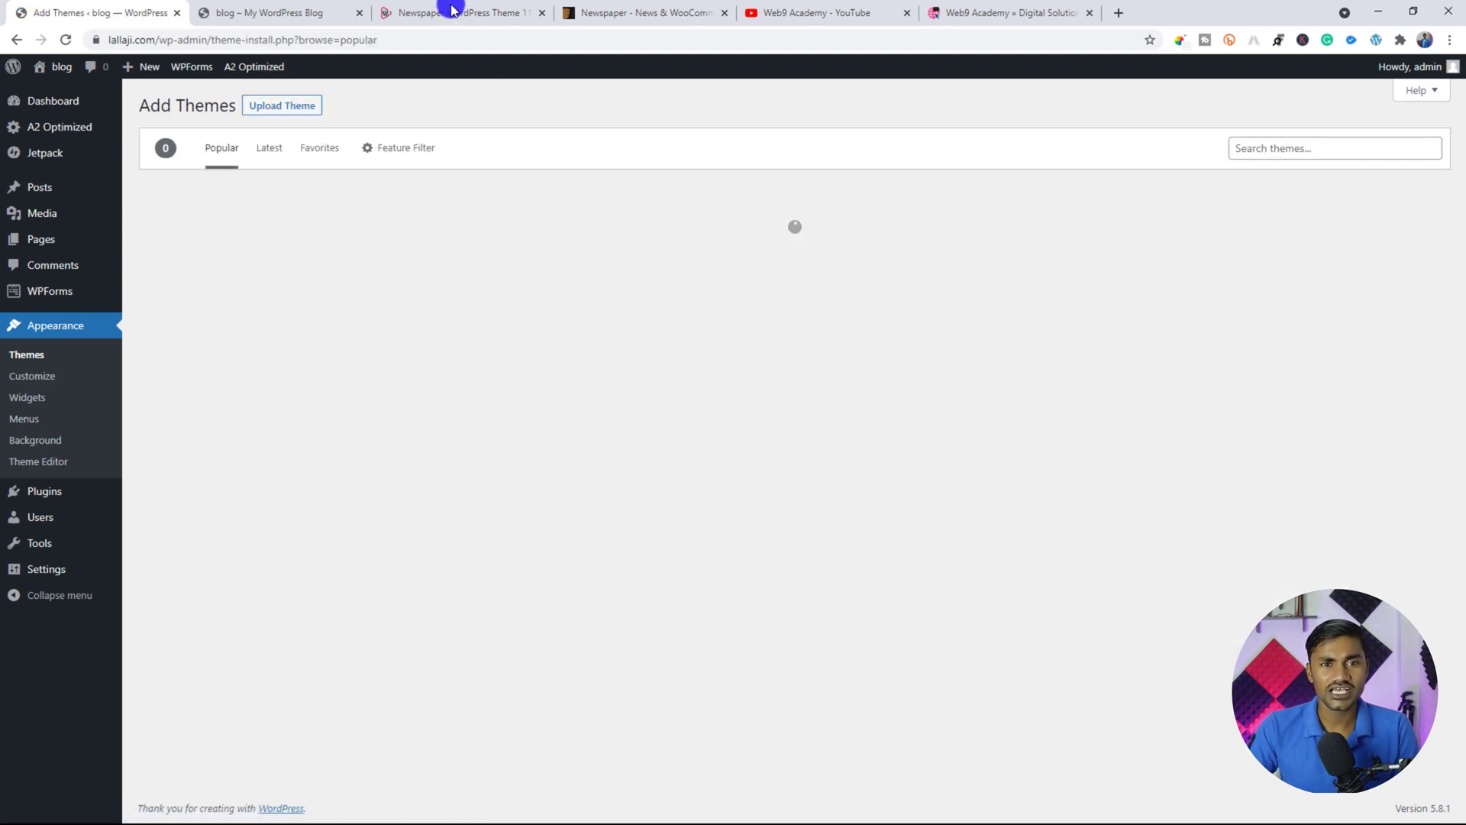
pyautogui.click(453, 9)
pyautogui.scroll(-4, 1254, 432)
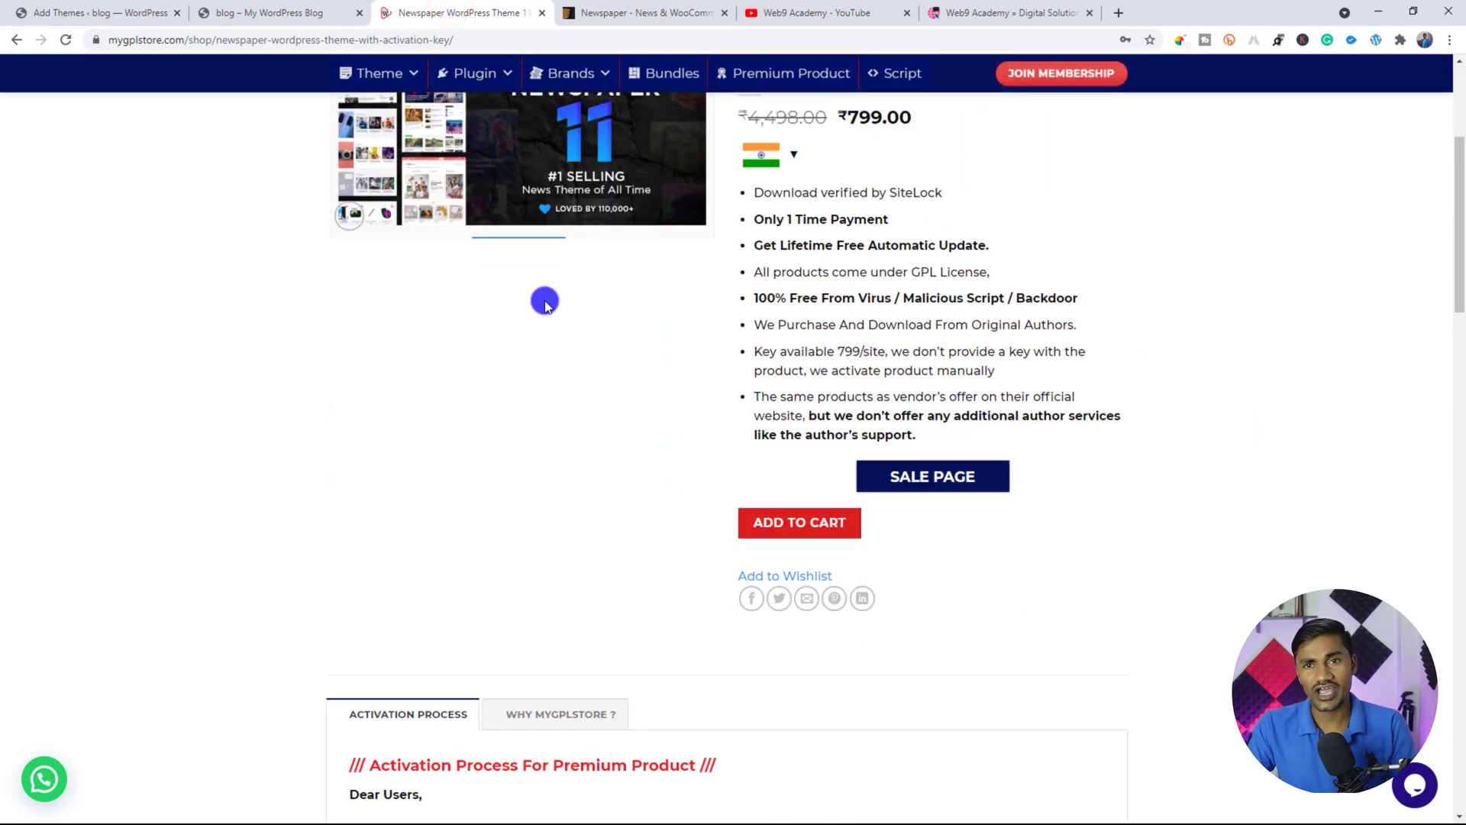
pyautogui.scroll(5, 545, 304)
pyautogui.click(102, 12)
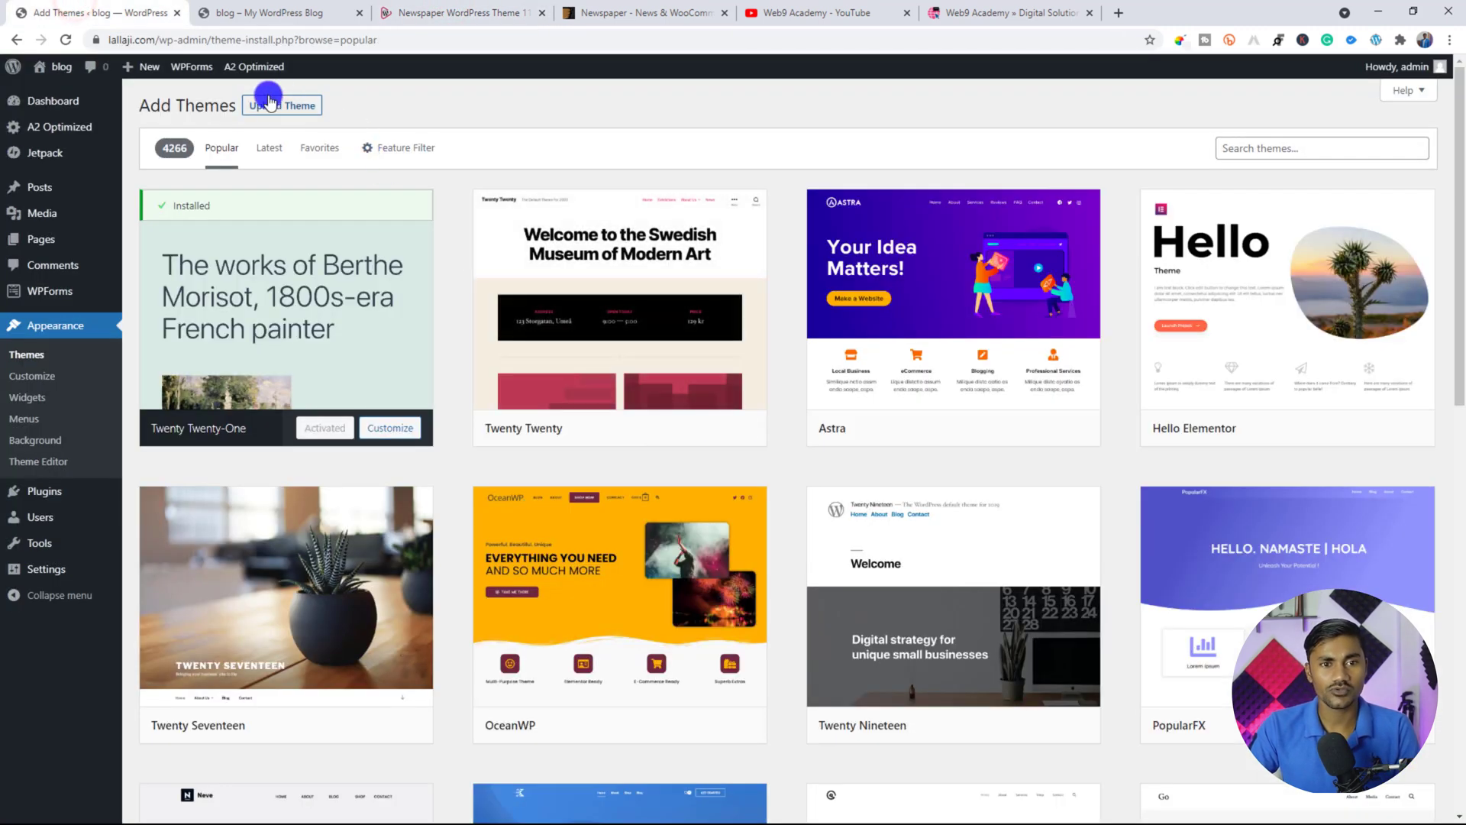
pyautogui.click(283, 106)
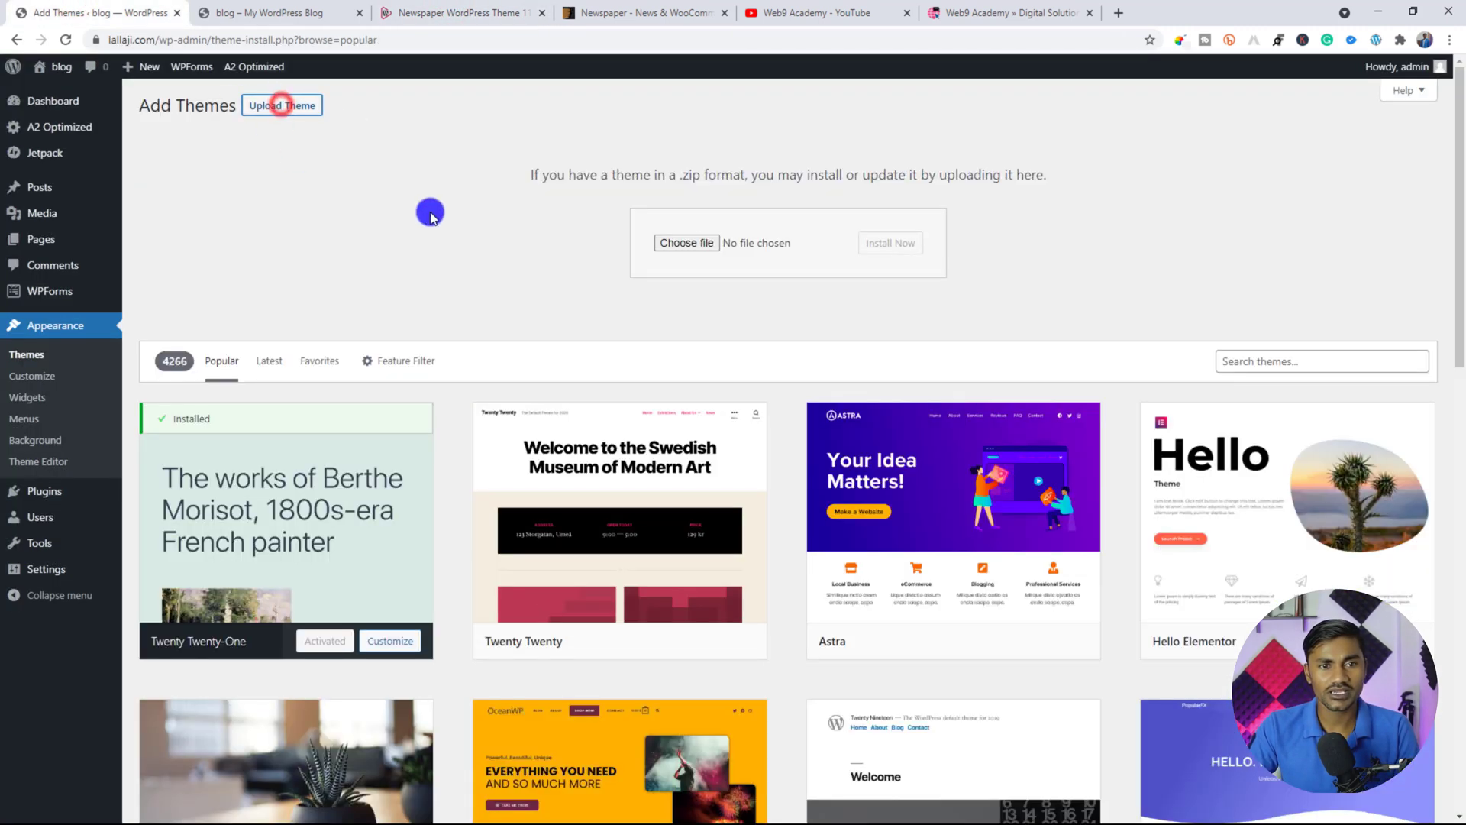
# Step: Upload and install the Newspaper-11-With-Key zip from the extracted "Newspaper Theme 11.2 Wth Key By MyGplStore" folder in Downloads
pyautogui.click(690, 242)
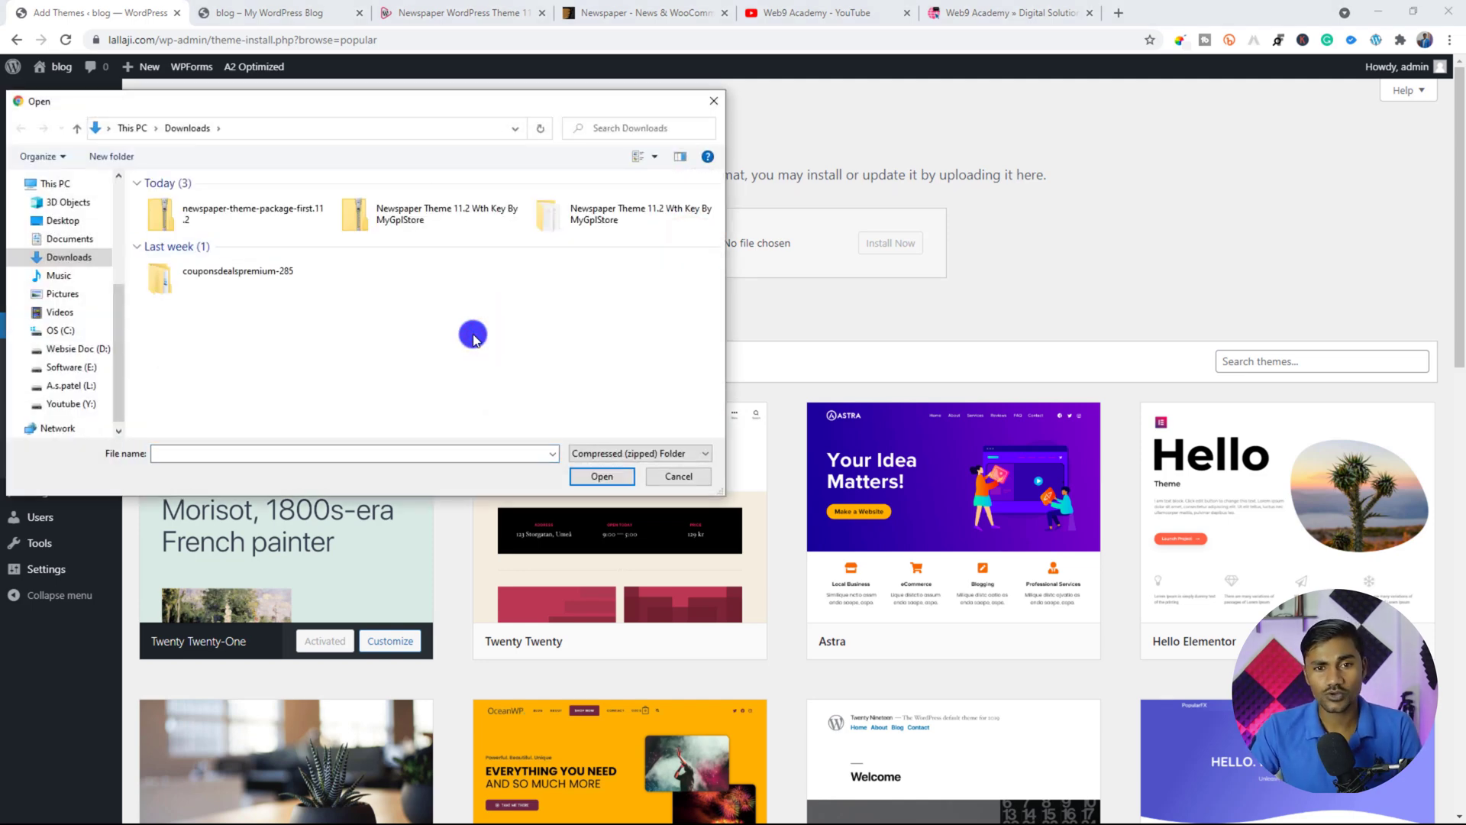
pyautogui.click(378, 211)
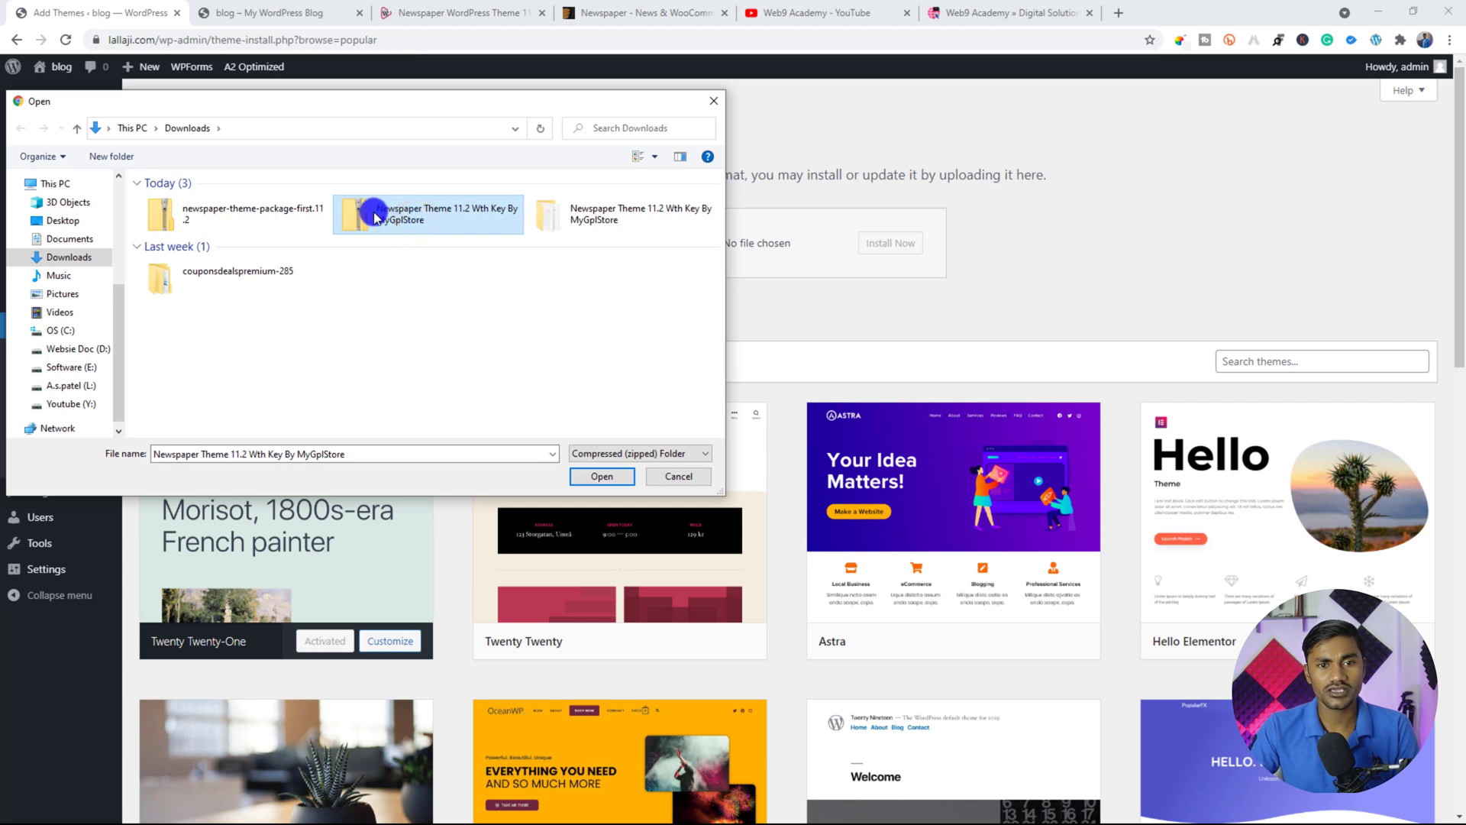
pyautogui.rightClick(433, 214)
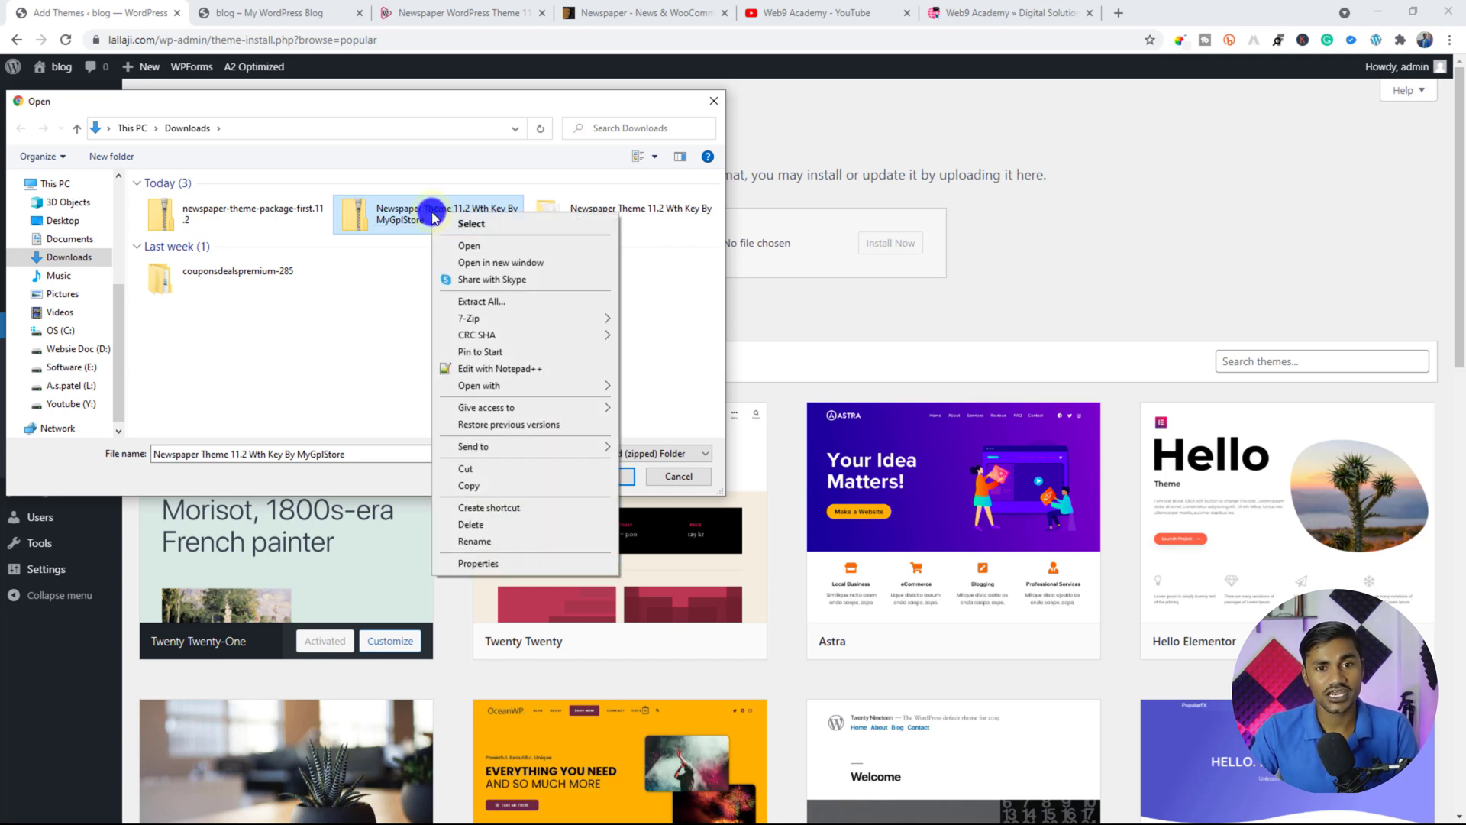
pyautogui.click(403, 275)
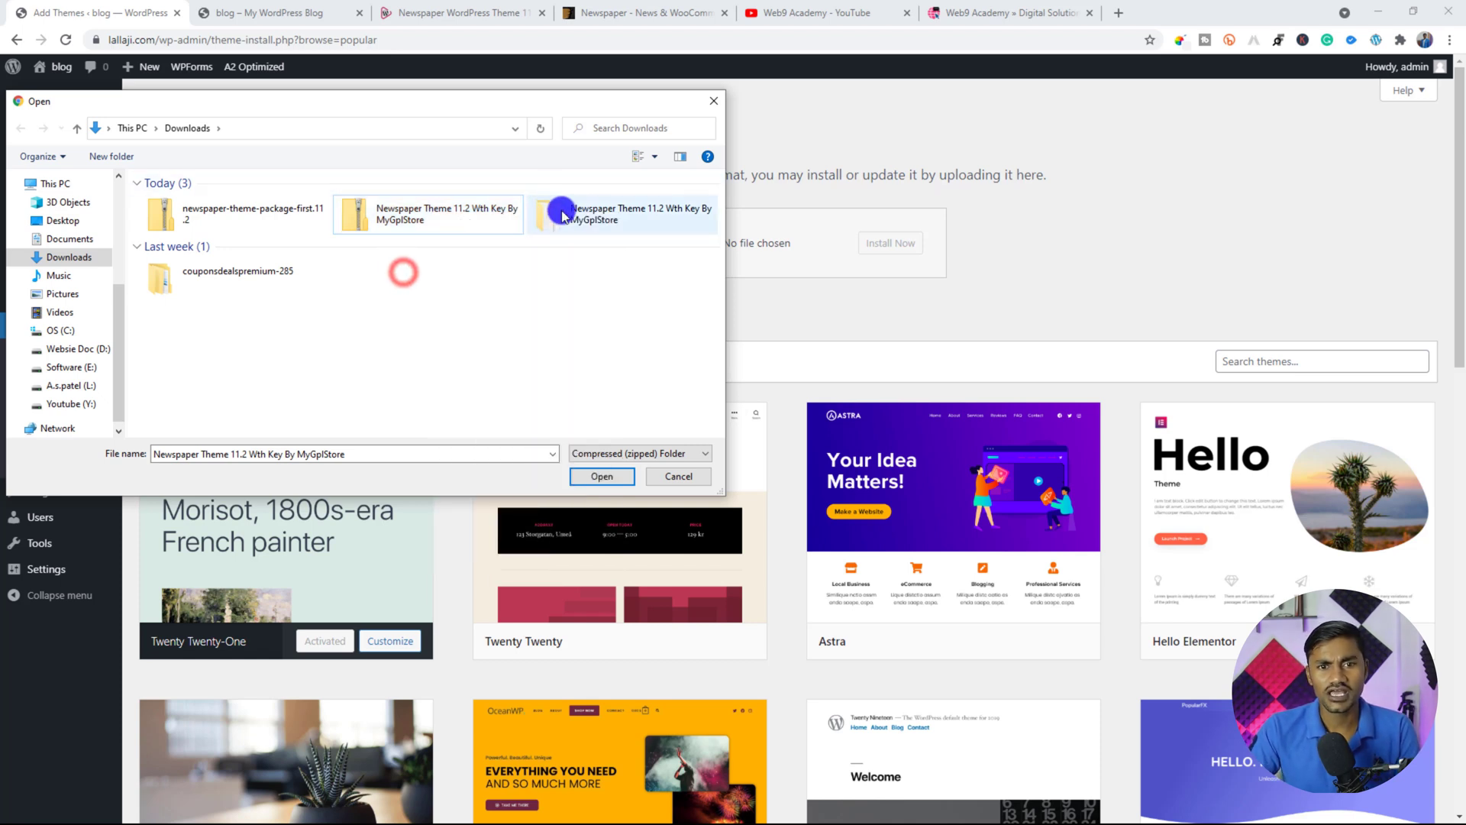
pyautogui.doubleClick(598, 214)
pyautogui.click(223, 250)
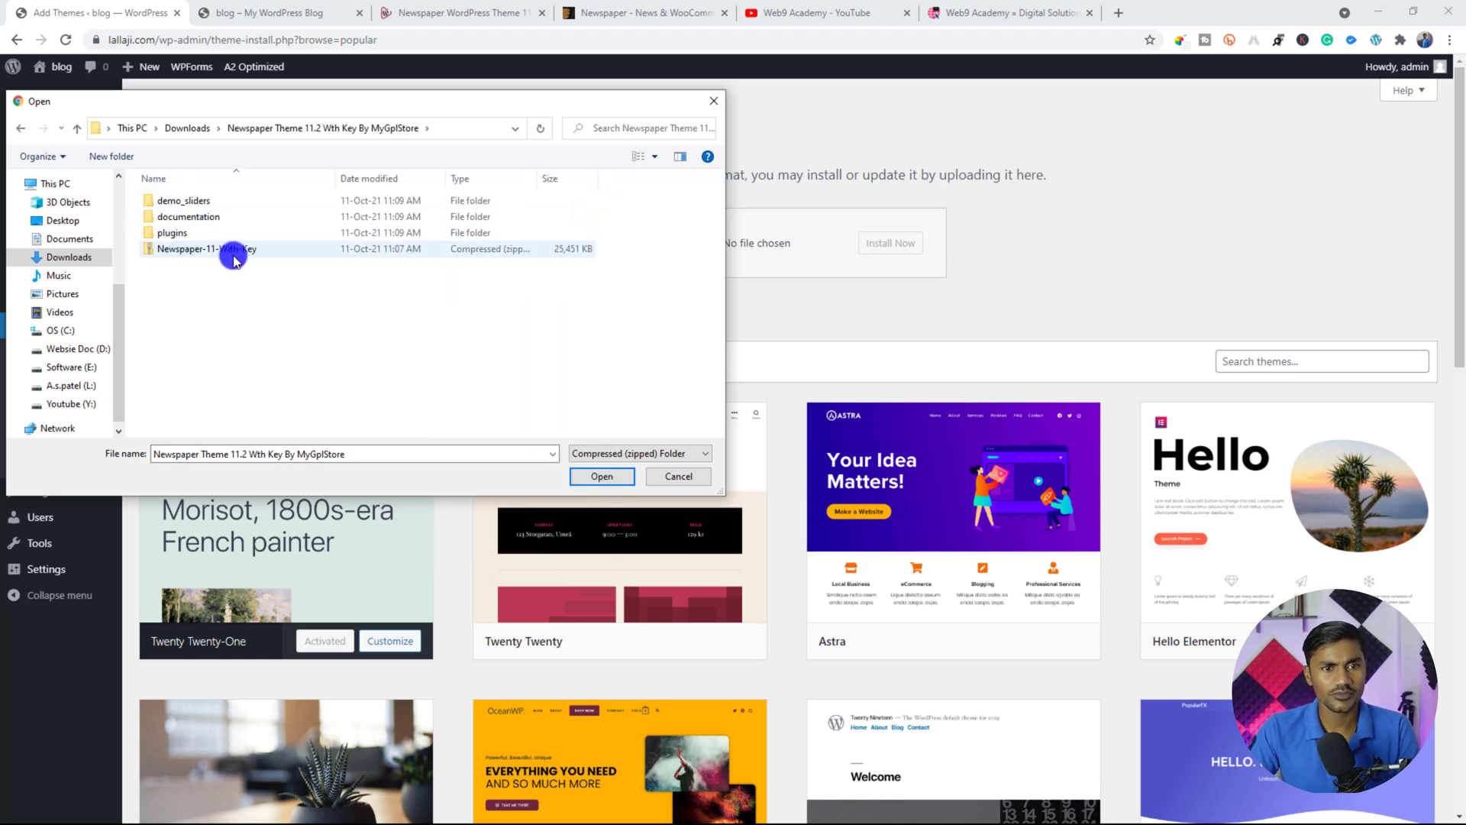
pyautogui.click(186, 254)
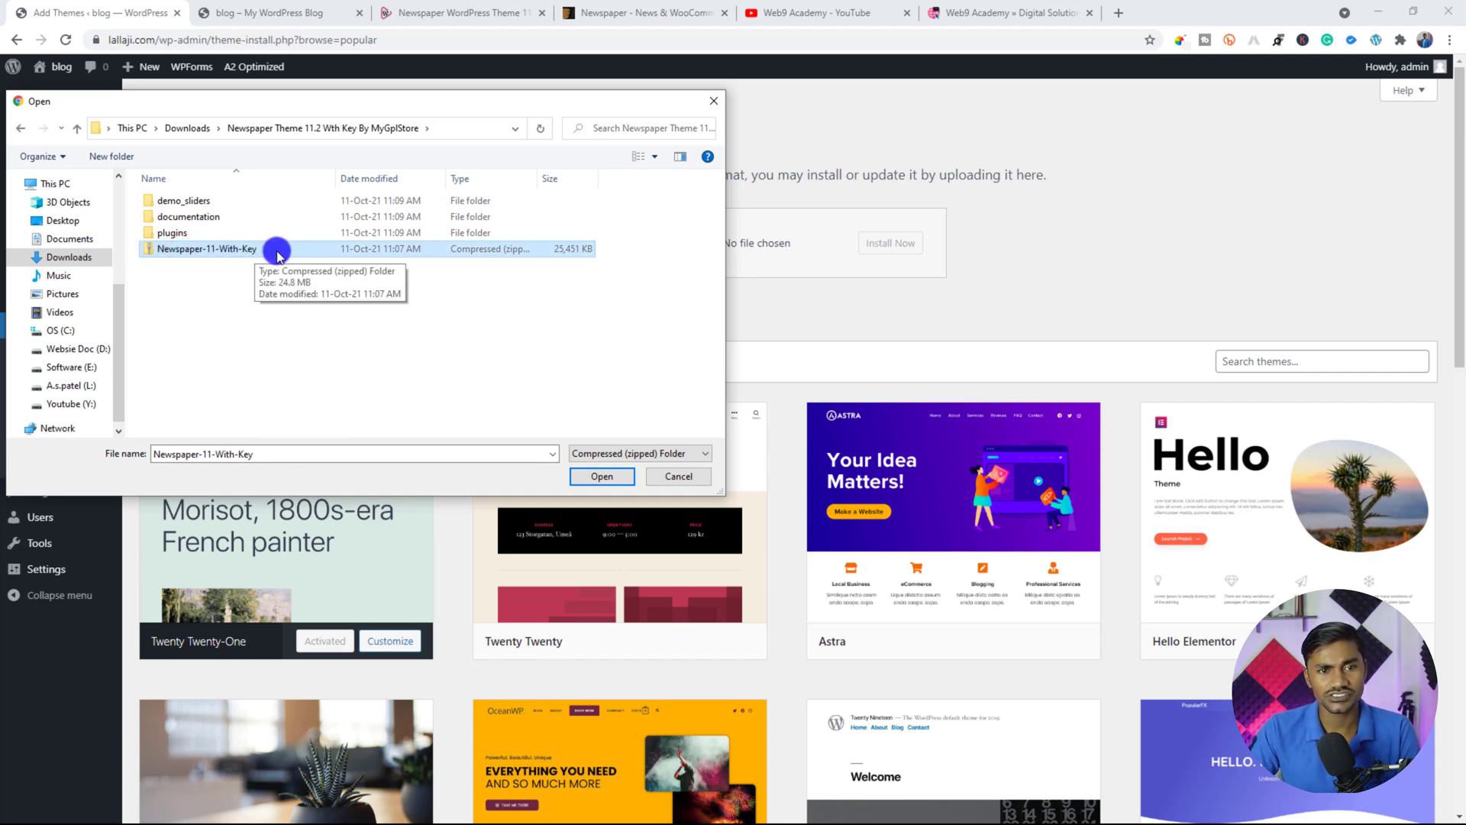
pyautogui.click(601, 475)
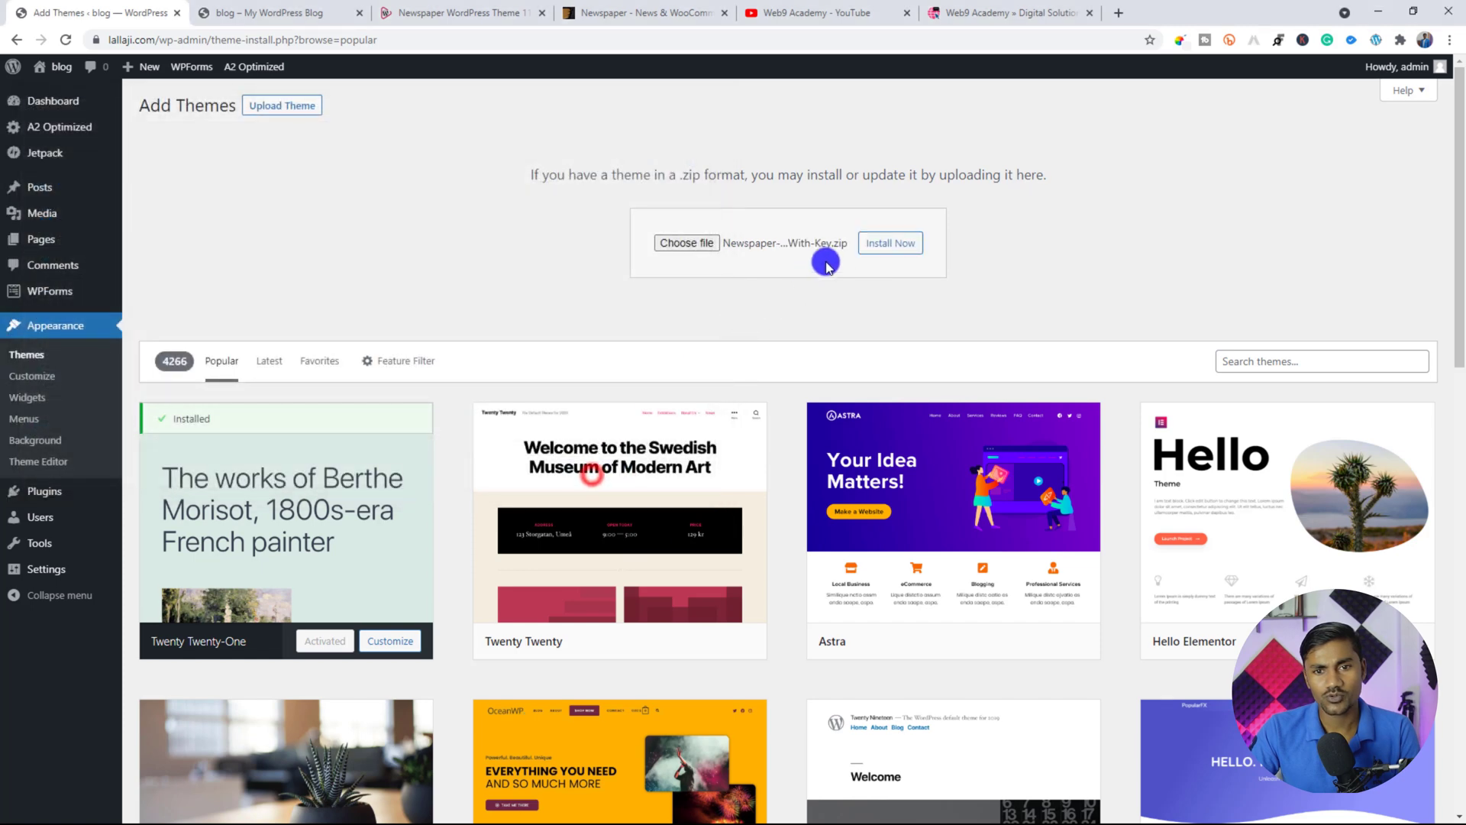
pyautogui.click(907, 256)
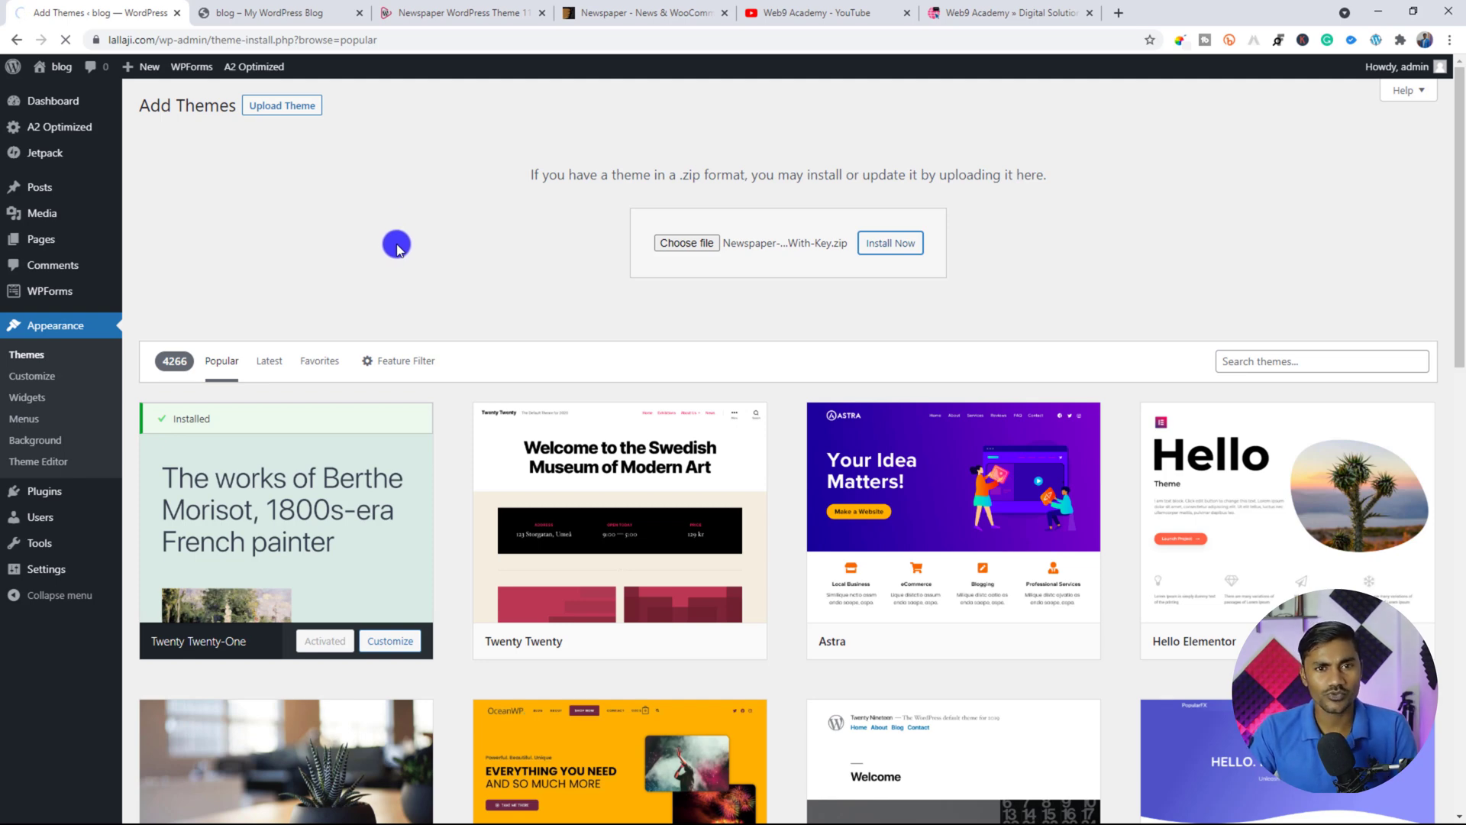
# Step: Glance at the MyGplStore product page for the Newspaper theme and return to the theme upload form
pyautogui.click(436, 6)
pyautogui.scroll(-2, 1176, 432)
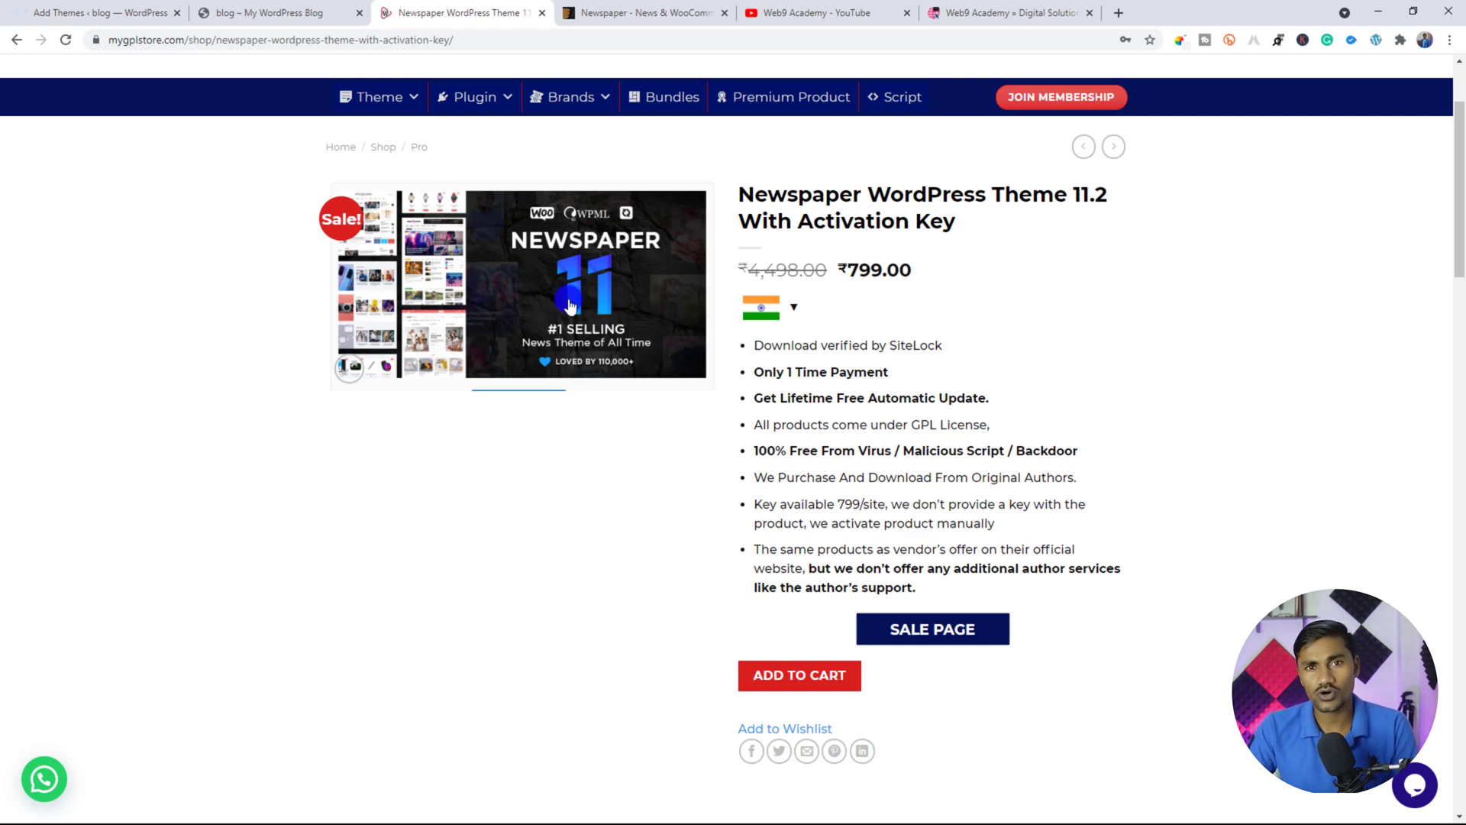
pyautogui.click(137, 4)
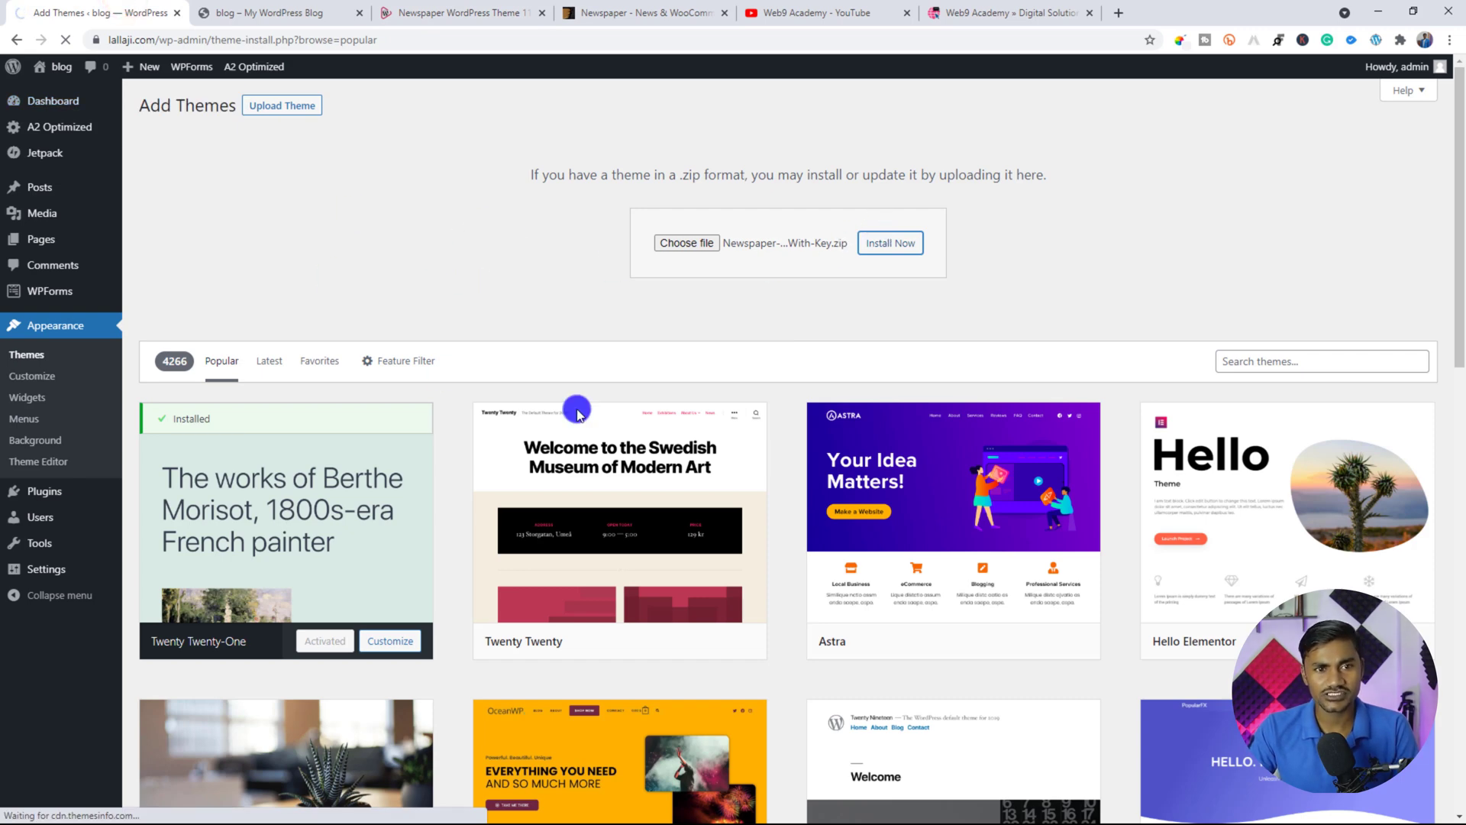
# Step: Try to install Newspaper-11-With-Key.zip as a theme and examine the reported installation result
pyautogui.click(880, 243)
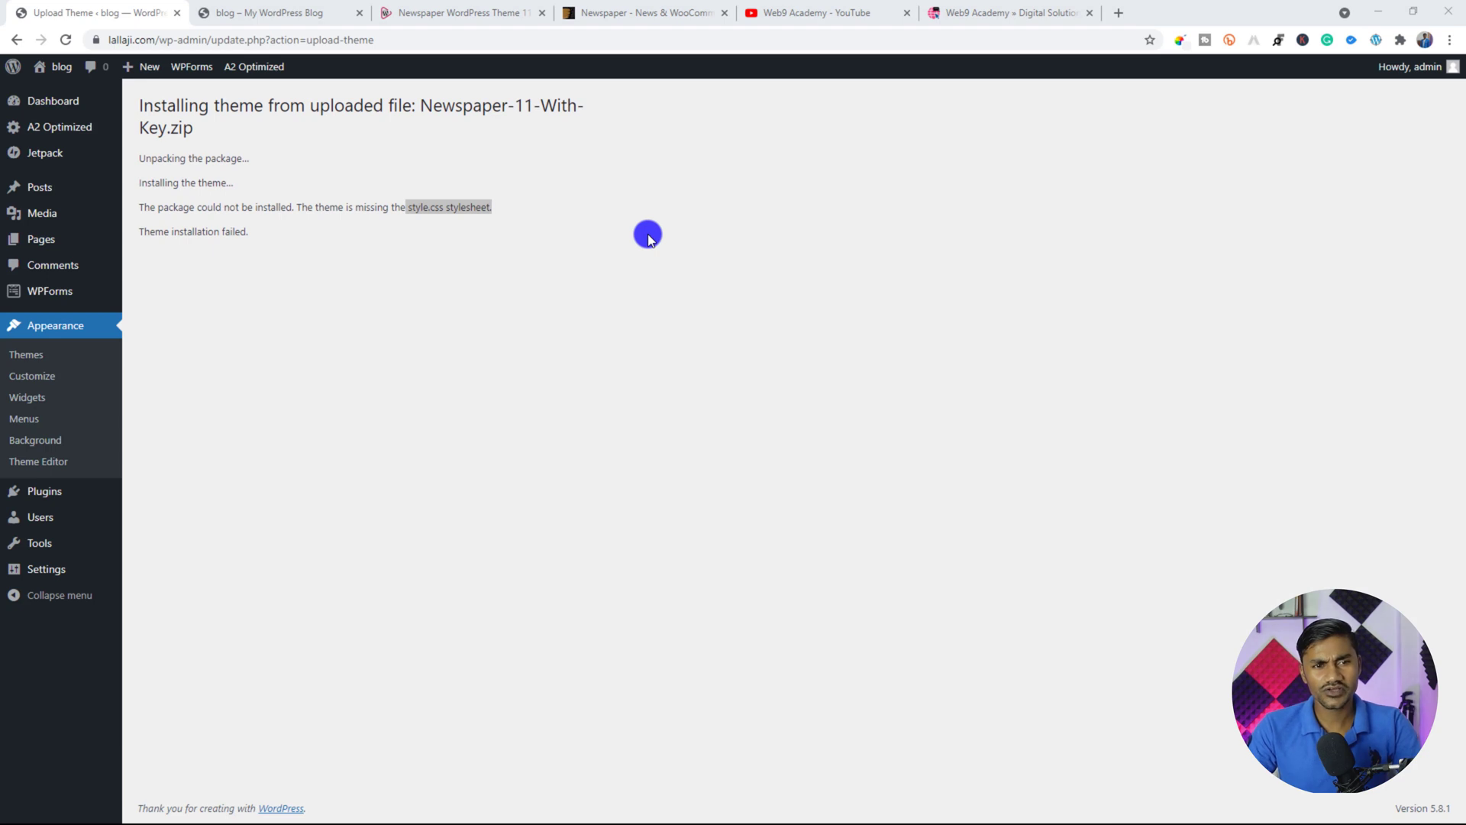
pyautogui.click(466, 206)
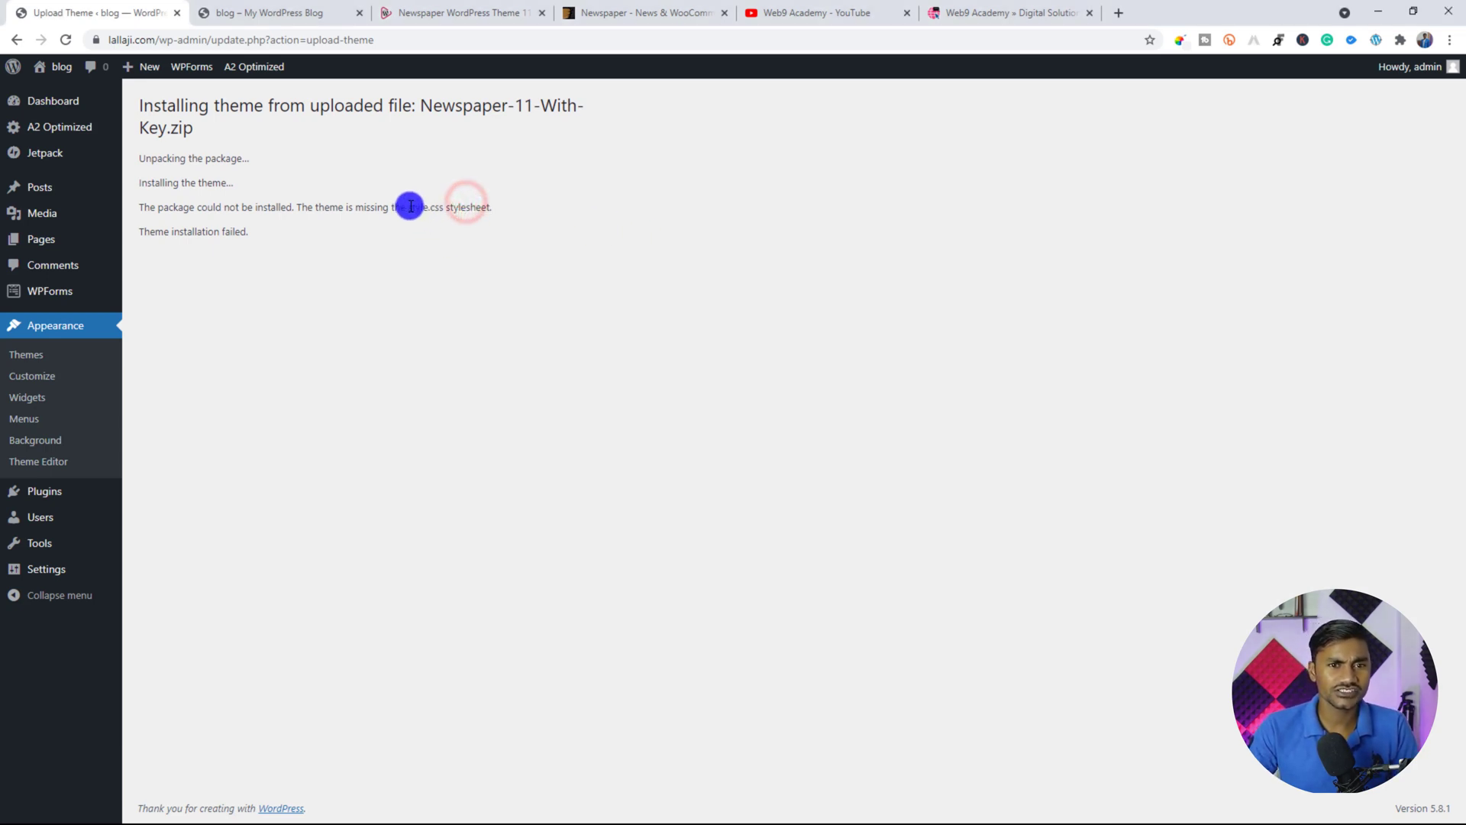
pyautogui.moveTo(413, 207); pyautogui.dragTo(560, 209)
pyautogui.click(615, 232)
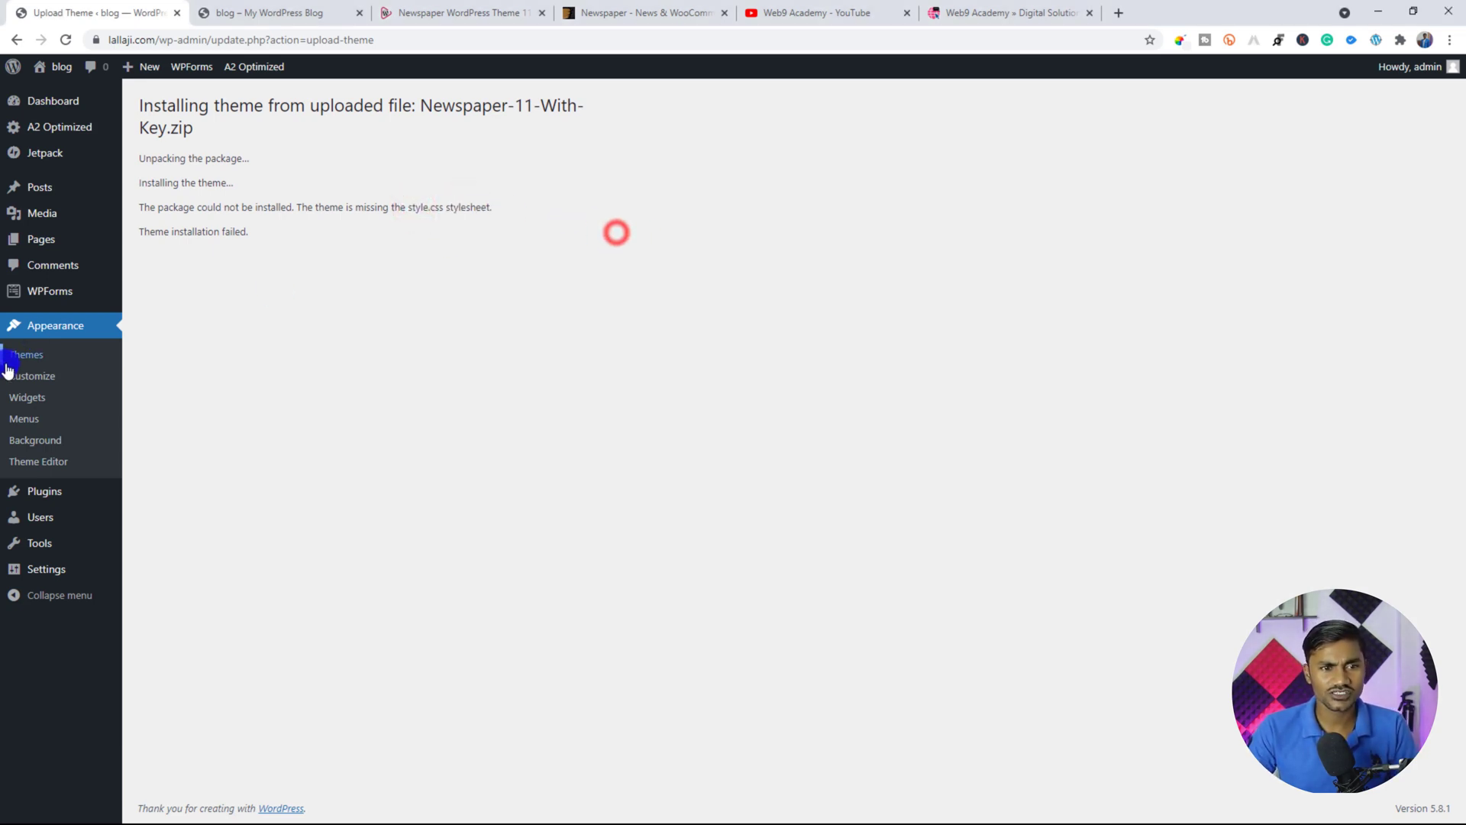
# Step: Reopen the theme .zip upload form from the installed themes and start choosing a theme file
pyautogui.click(29, 351)
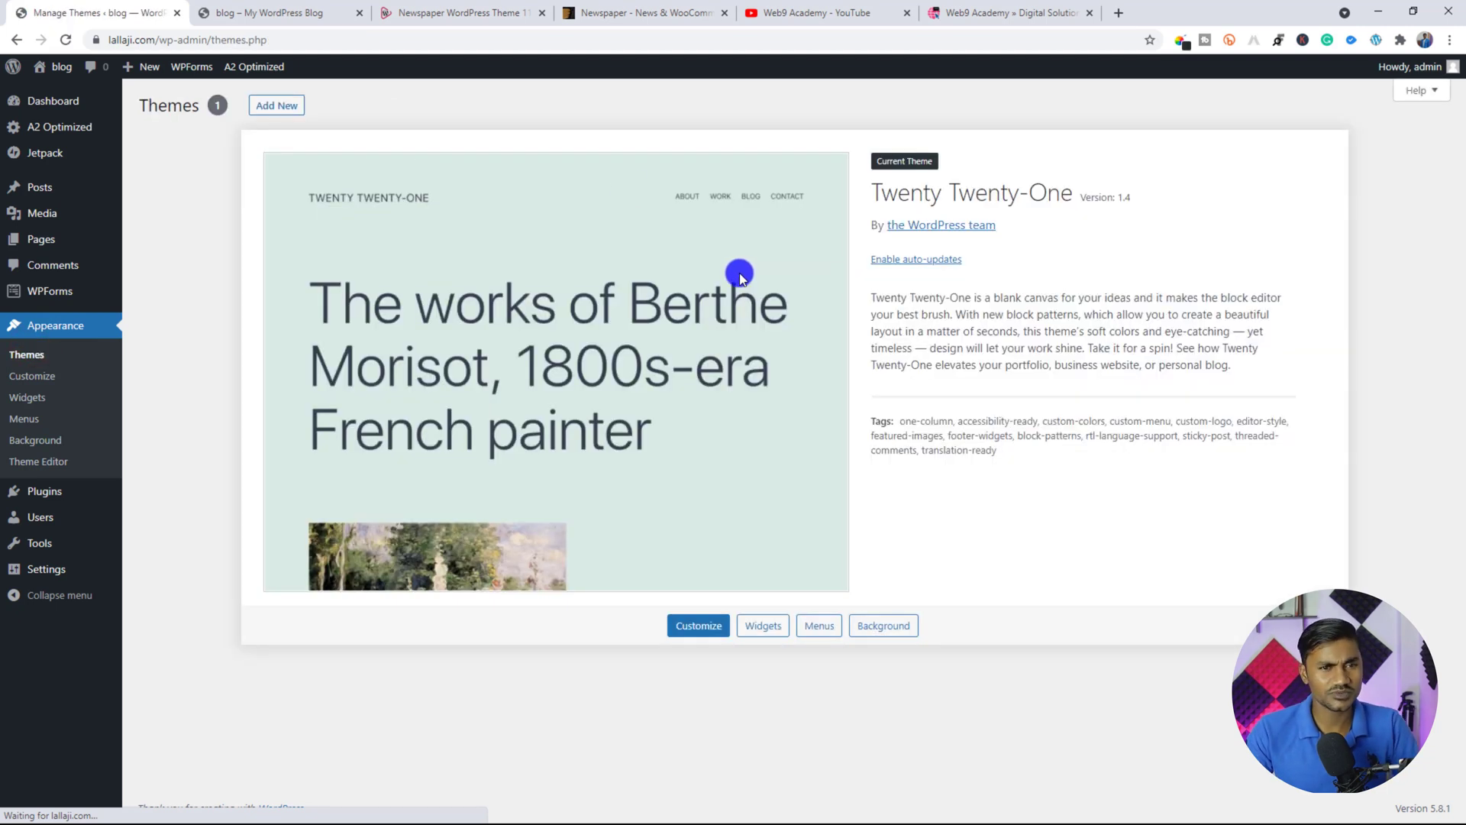
pyautogui.click(277, 108)
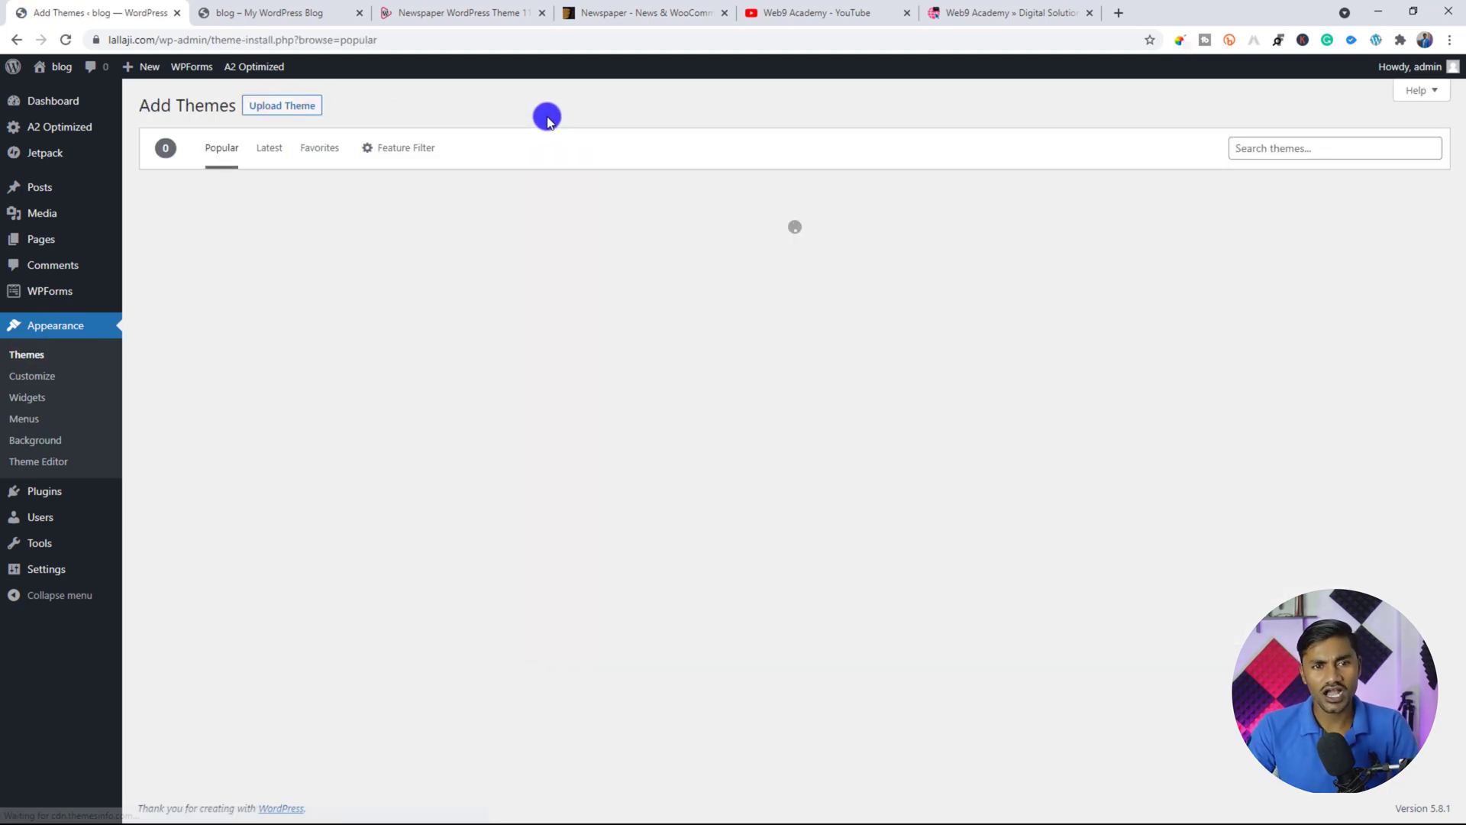
pyautogui.click(284, 107)
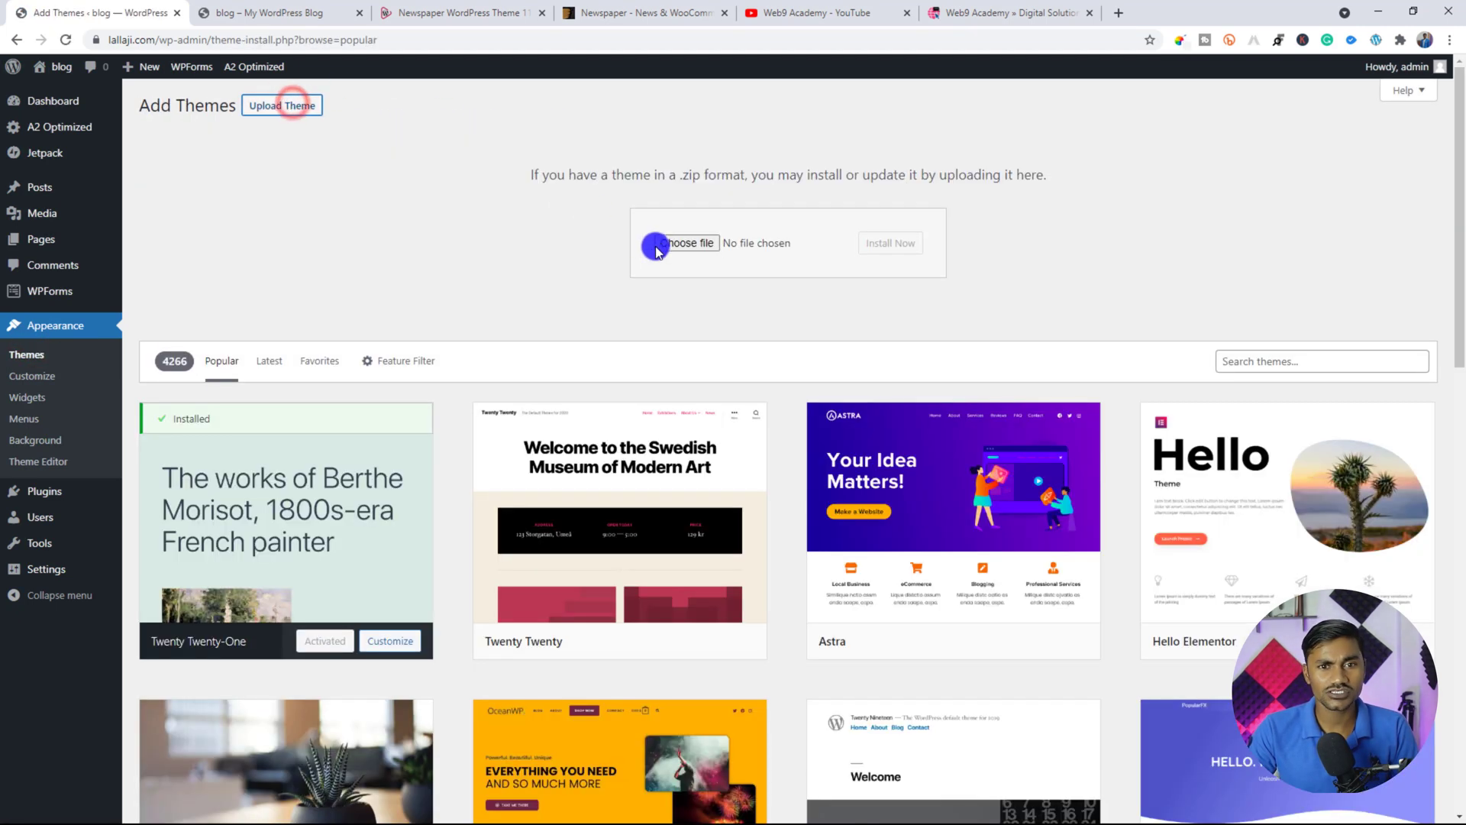
pyautogui.click(667, 242)
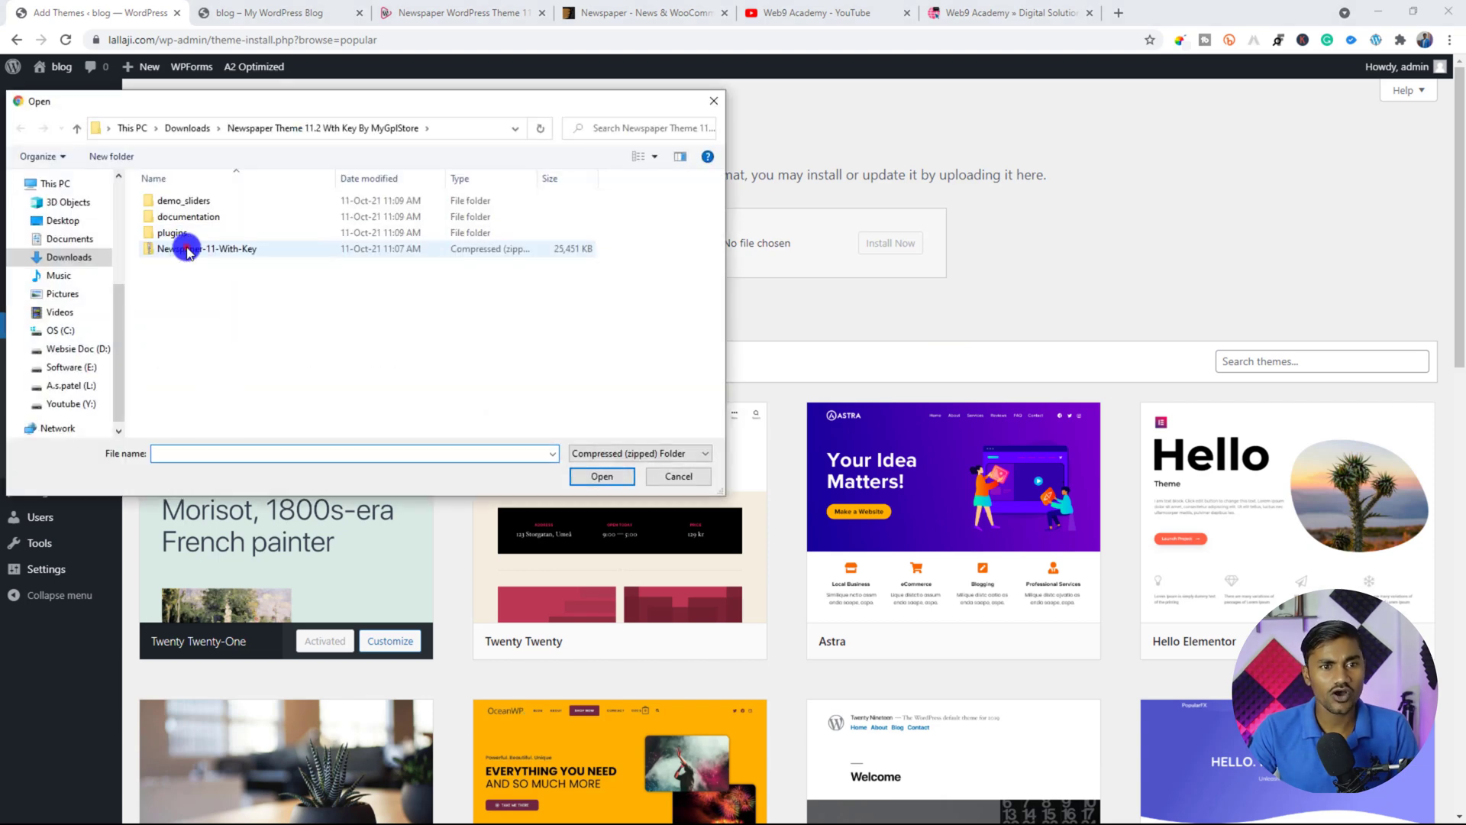
# Step: Extract the Newspaper-11-With-Key zip into a folder of the same name within the downloaded theme package
pyautogui.click(187, 249)
pyautogui.rightClick(187, 249)
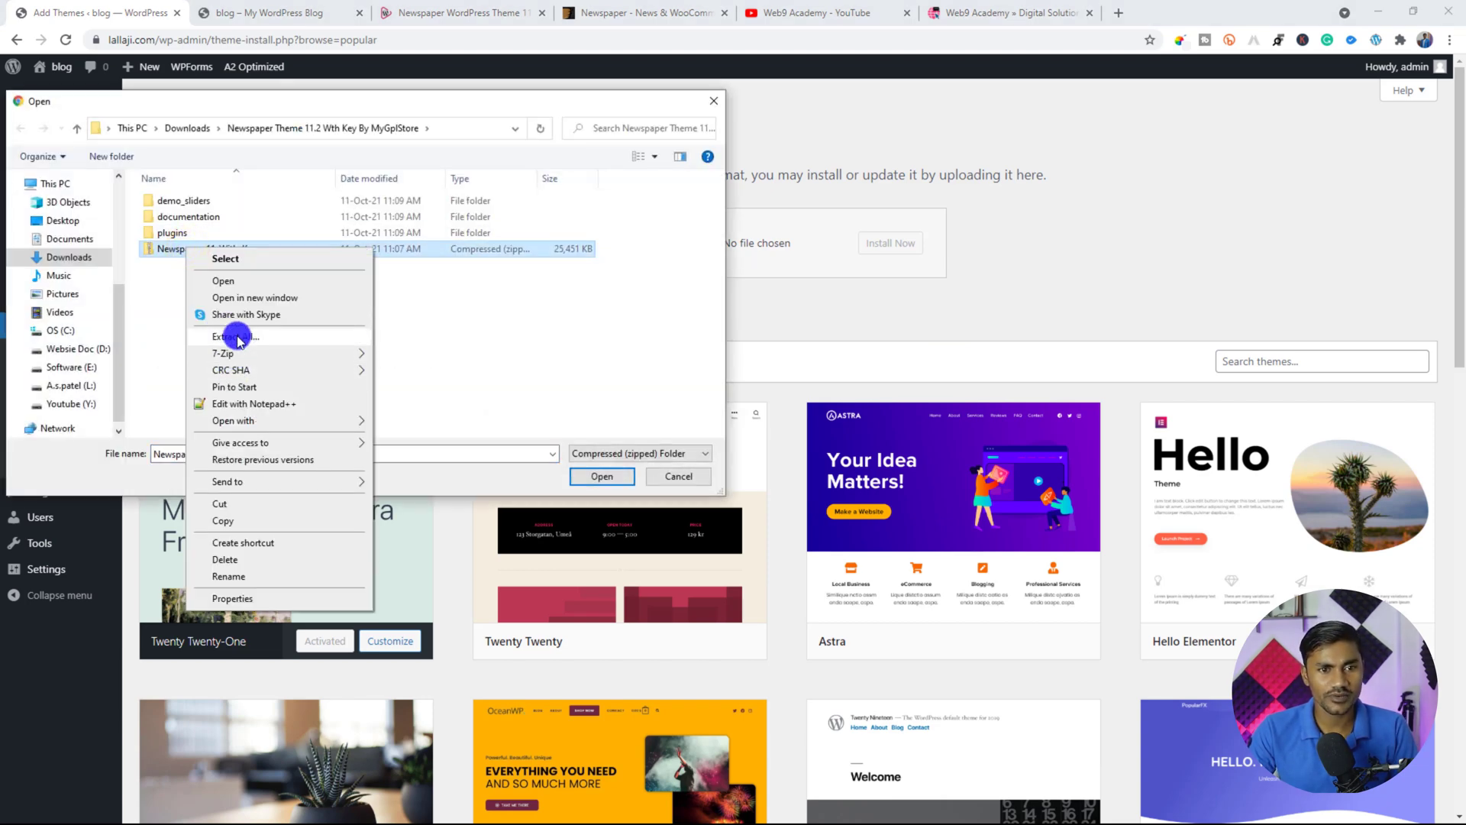
pyautogui.click(237, 335)
pyautogui.click(874, 565)
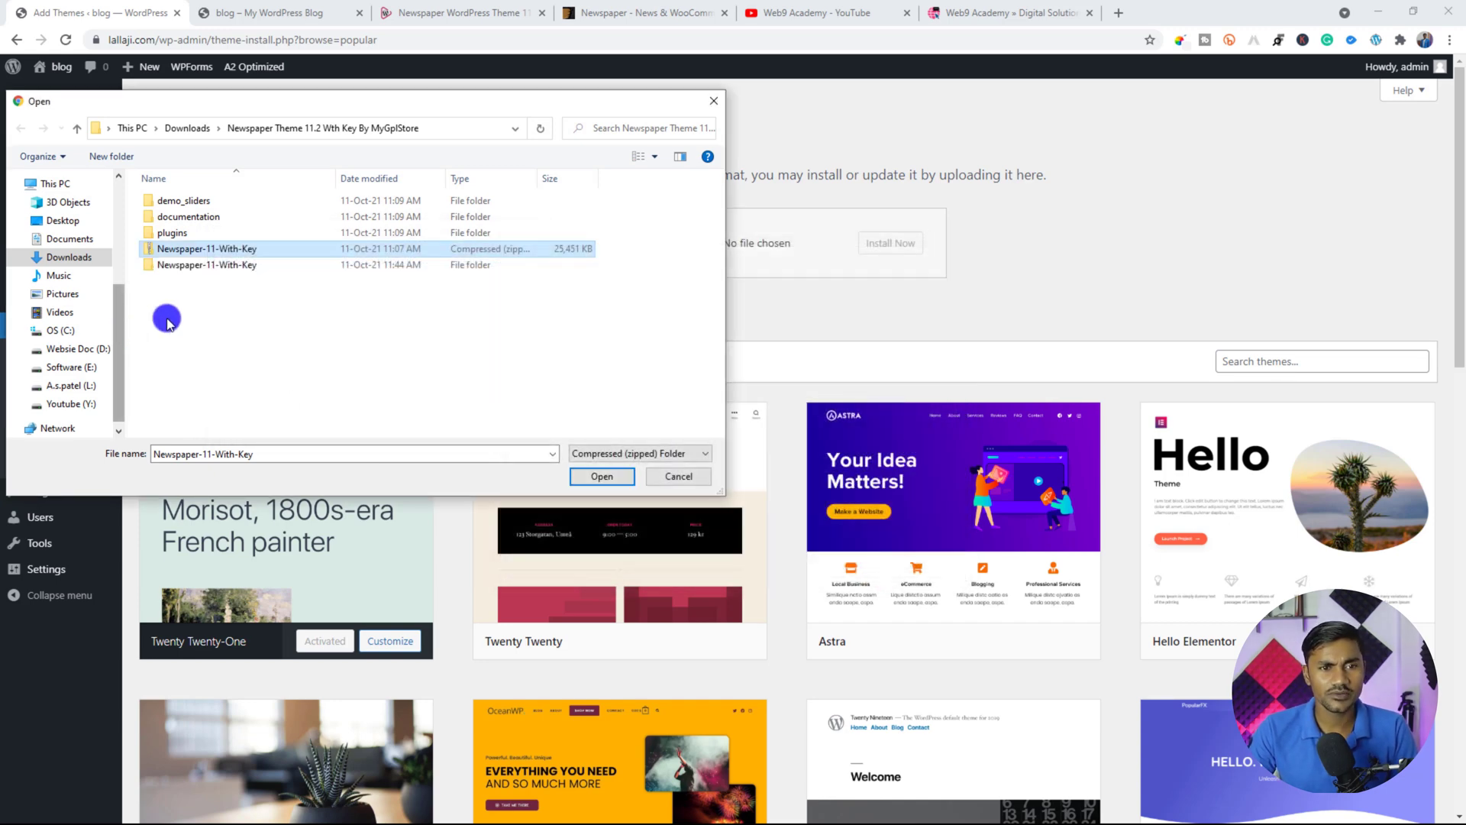
# Step: Upload and install the Newspaper zip from the extracted "Newspaper 11 With Key" folder, and activate the theme
pyautogui.doubleClick(191, 267)
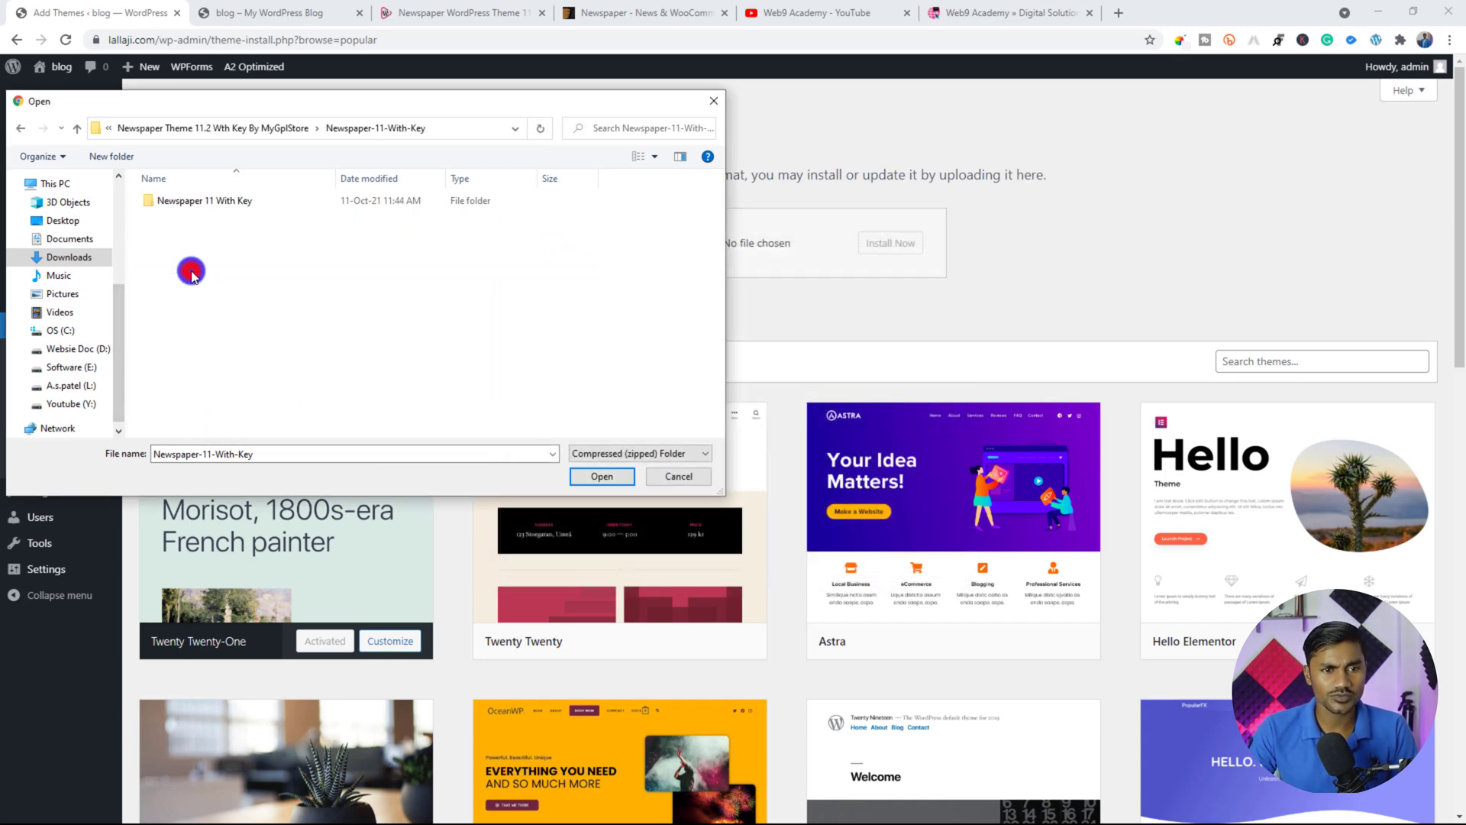
pyautogui.doubleClick(188, 200)
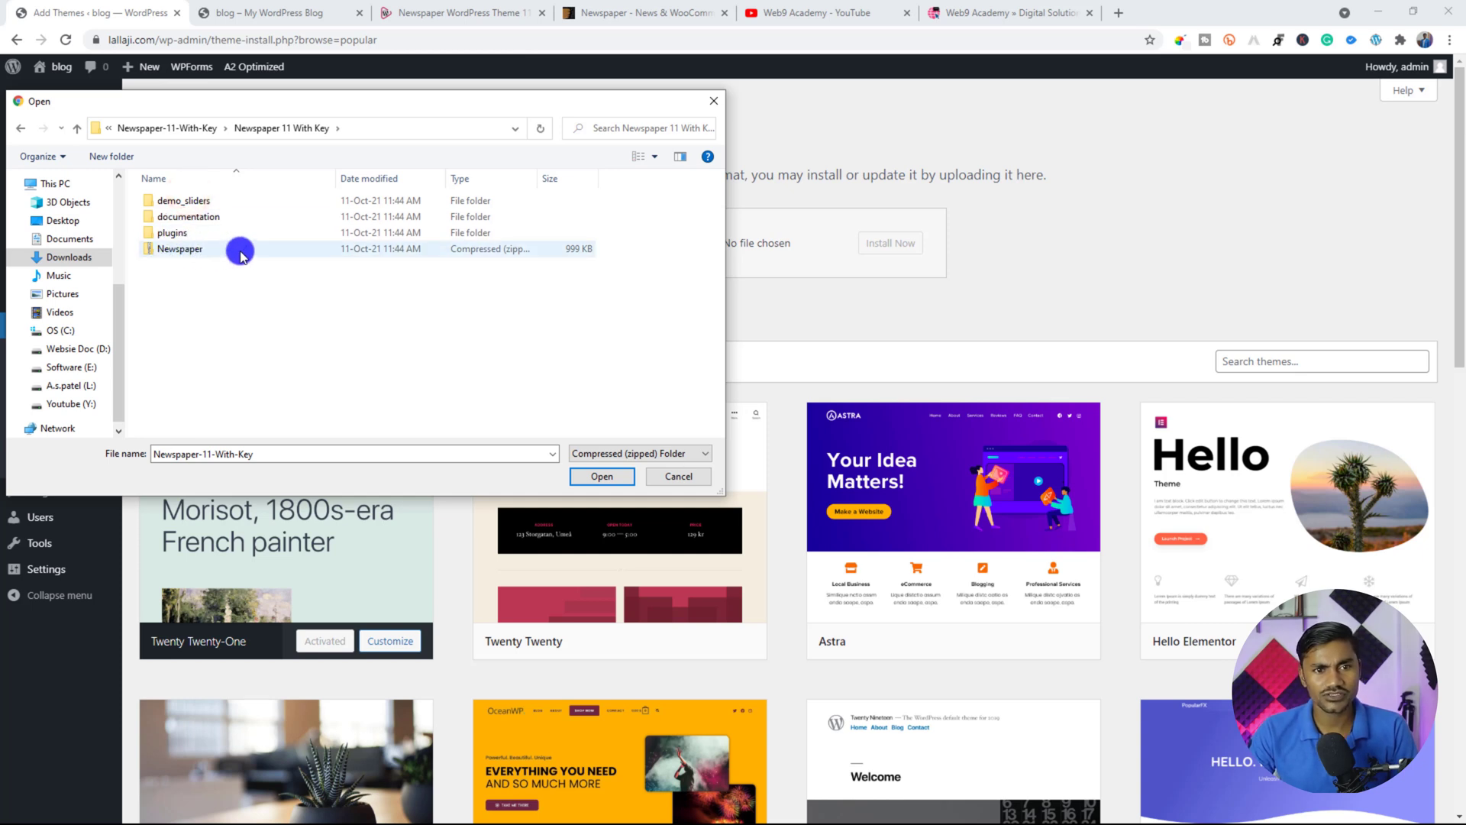
pyautogui.click(241, 252)
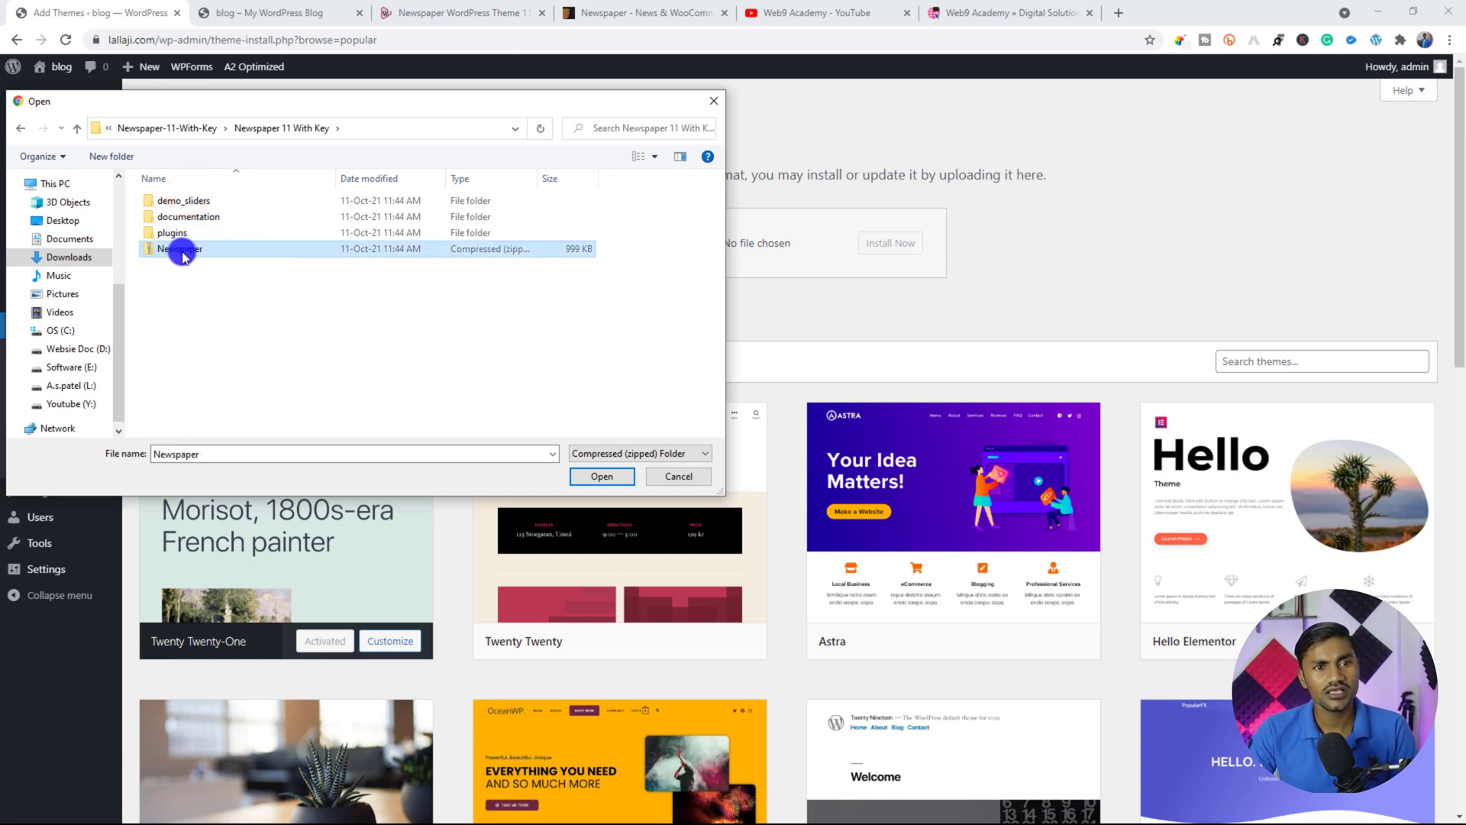
pyautogui.click(600, 475)
pyautogui.click(901, 245)
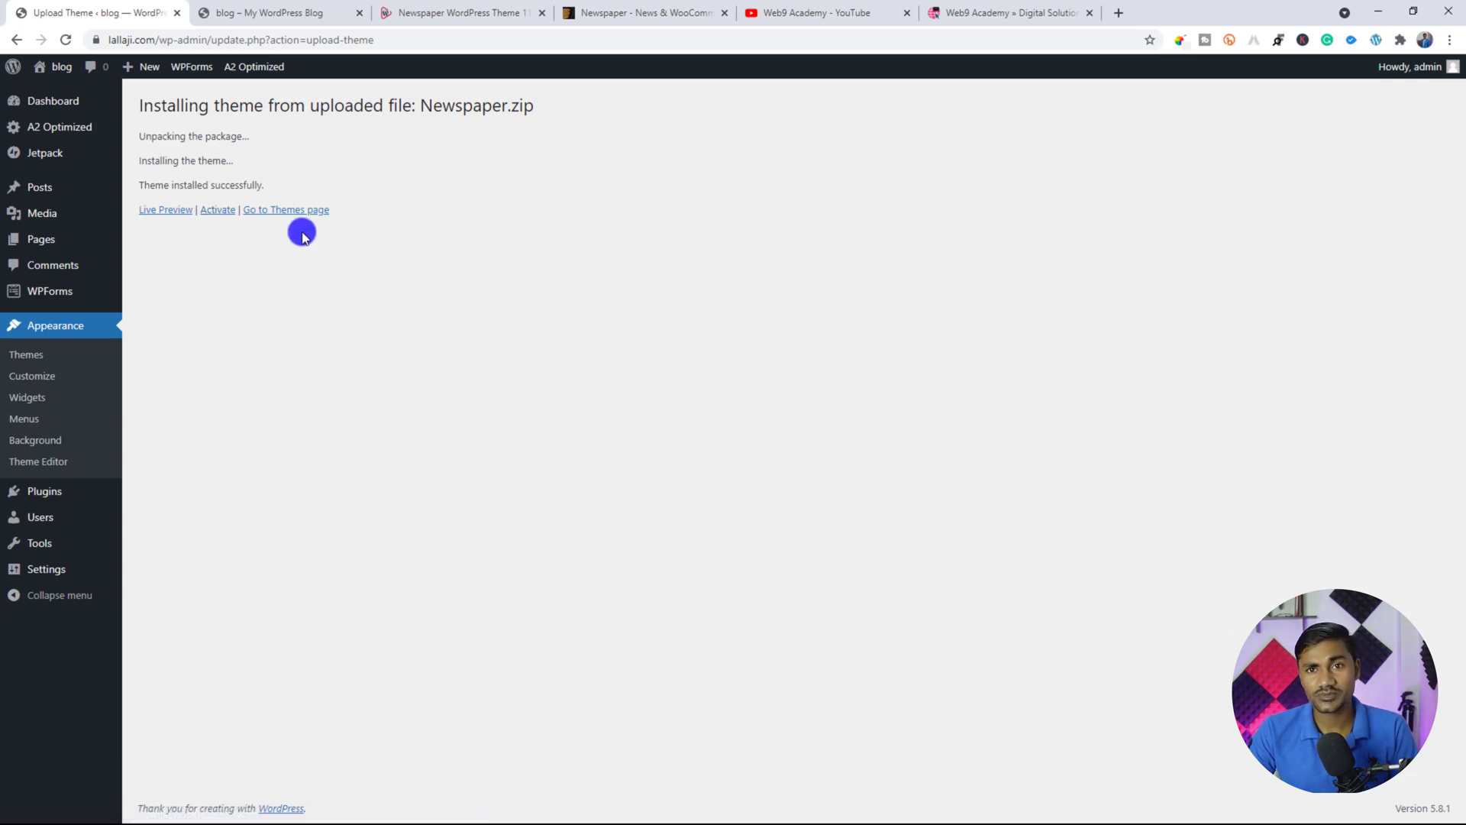
pyautogui.click(217, 211)
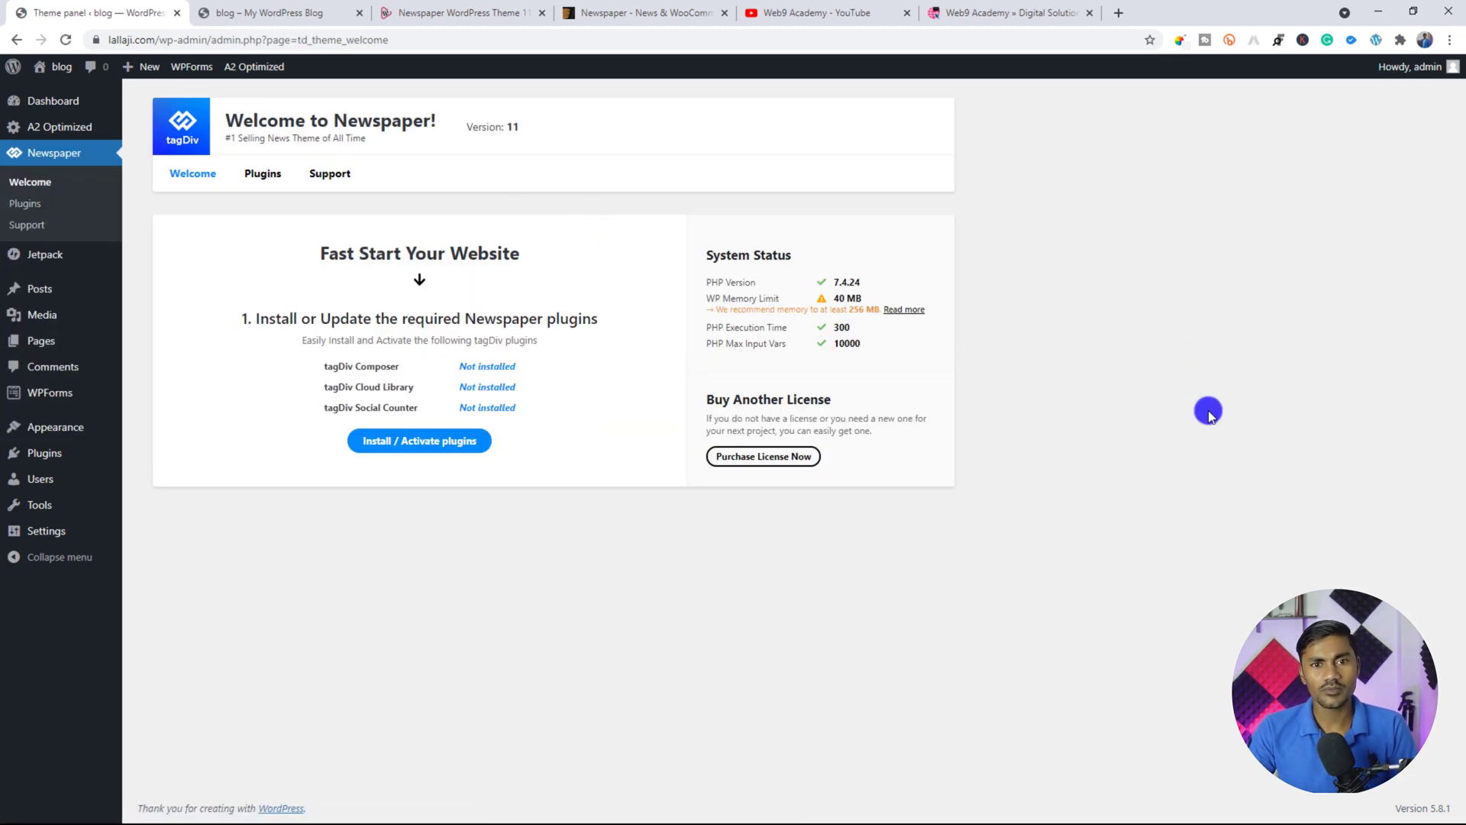
# Step: Compare the activated Newspaper theme's version with the version advertised on the MyGplStore product page
pyautogui.moveTo(508, 126); pyautogui.dragTo(556, 130)
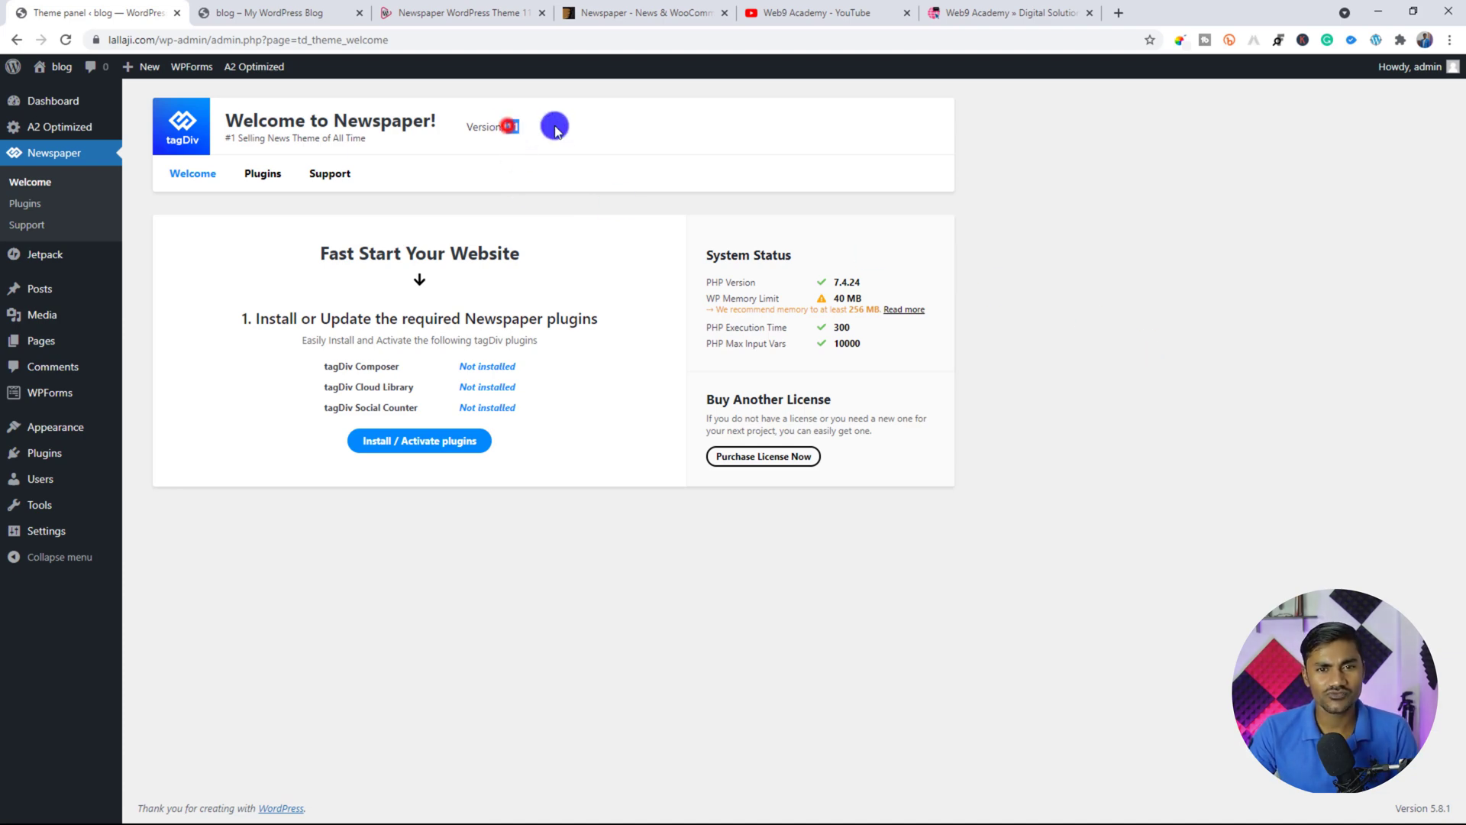
pyautogui.click(427, 3)
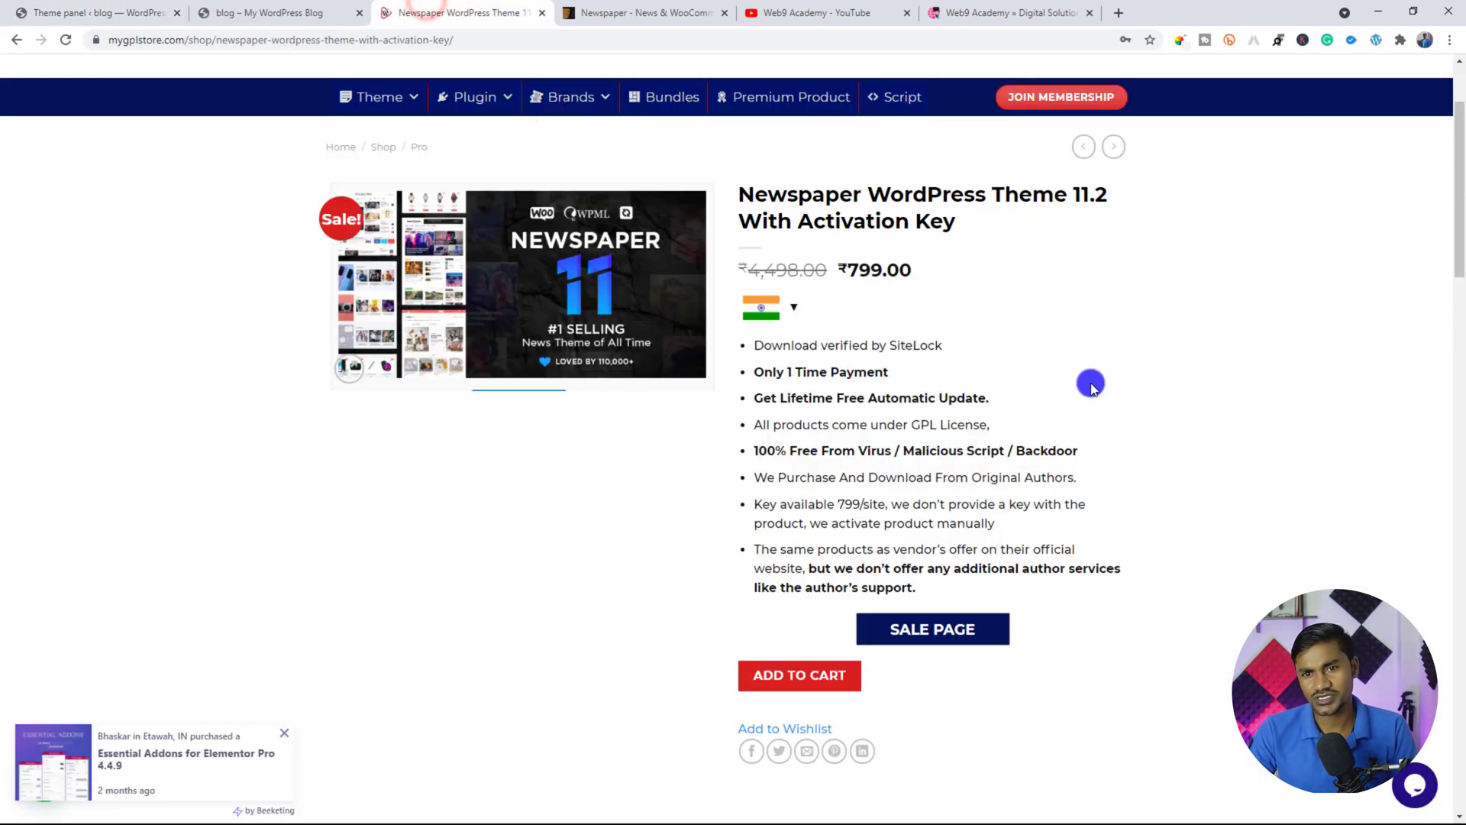
pyautogui.scroll(2, 1090, 383)
pyautogui.moveTo(1076, 351); pyautogui.dragTo(1110, 350)
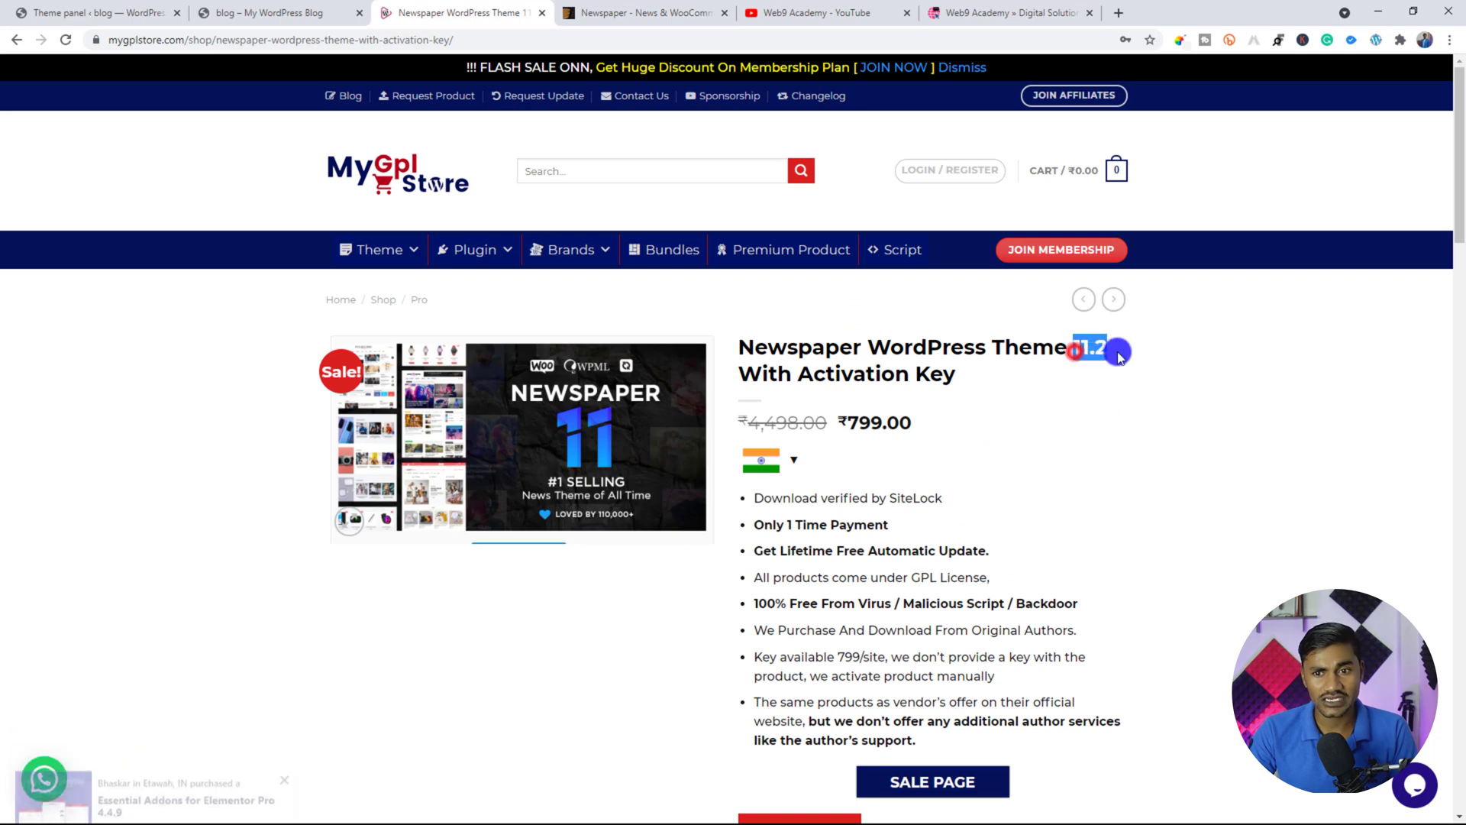
# Step: Install and activate the required tagDiv Composer, Cloud Library and Social Counter plugins from the Newspaper welcome page
pyautogui.click(100, 13)
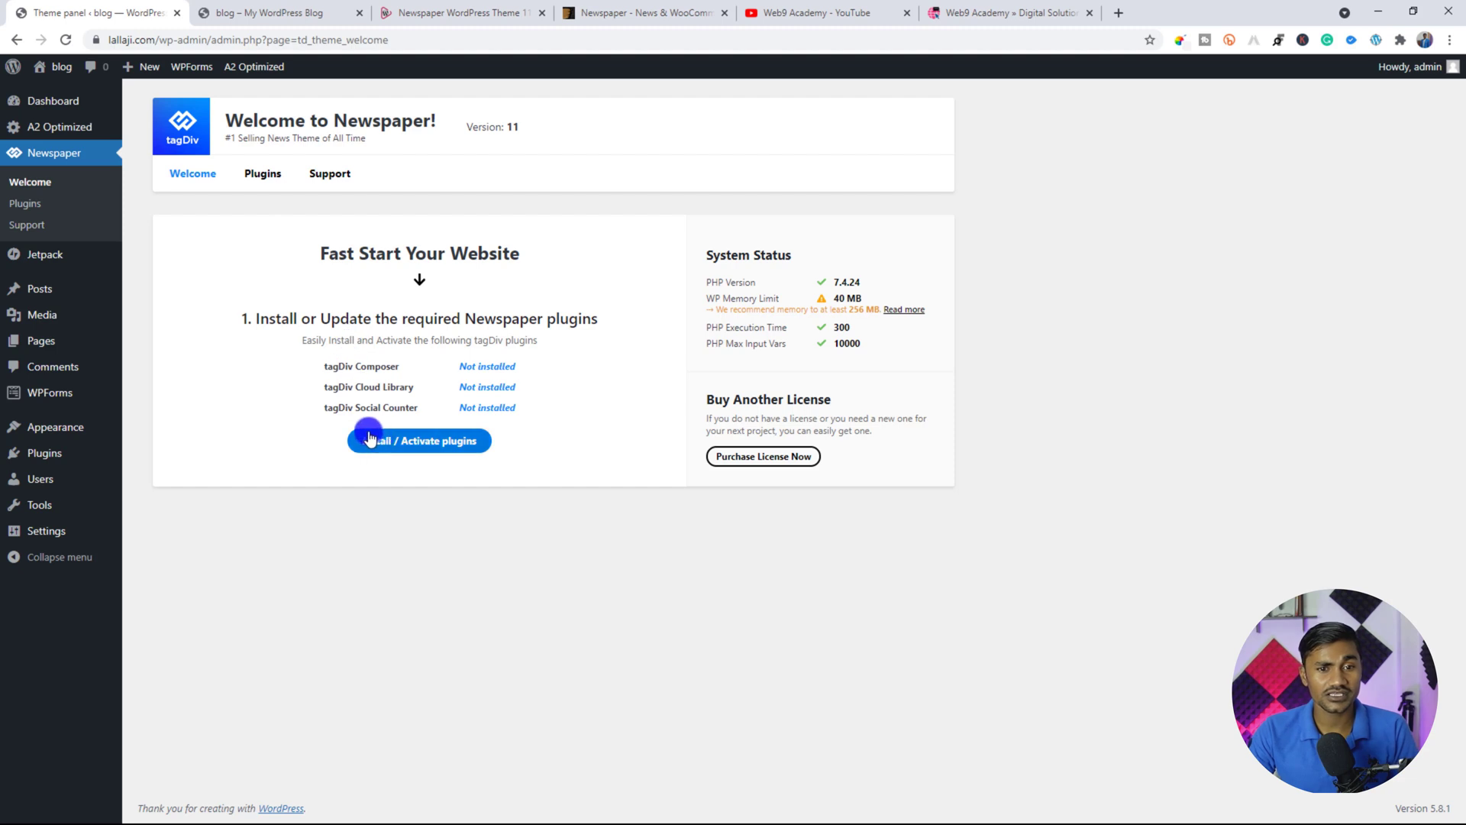
pyautogui.click(404, 442)
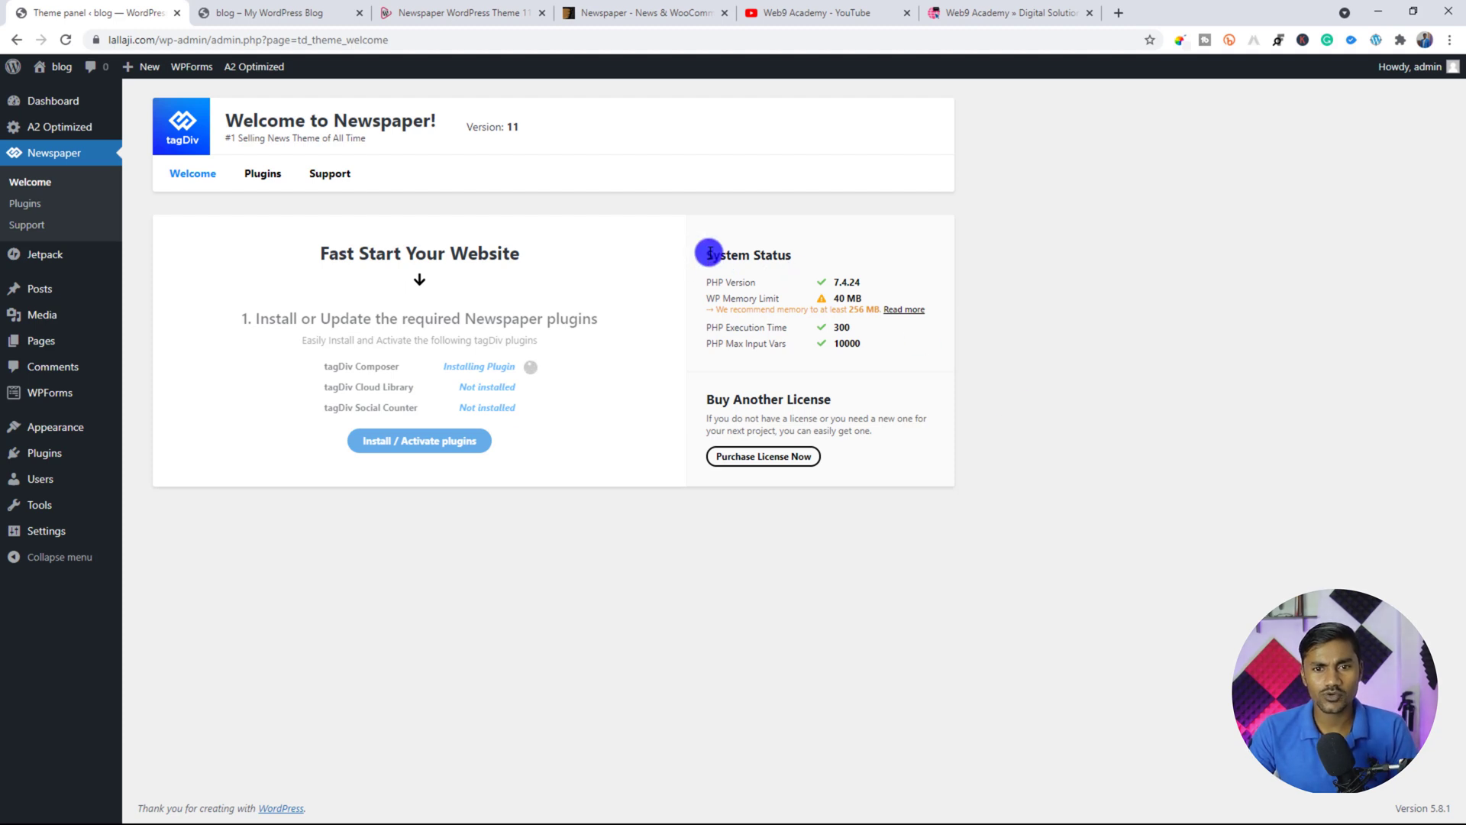
# Step: Examine the theme's System Status, comparing the WP memory limit with the recommended amount
pyautogui.moveTo(709, 251); pyautogui.dragTo(1120, 366)
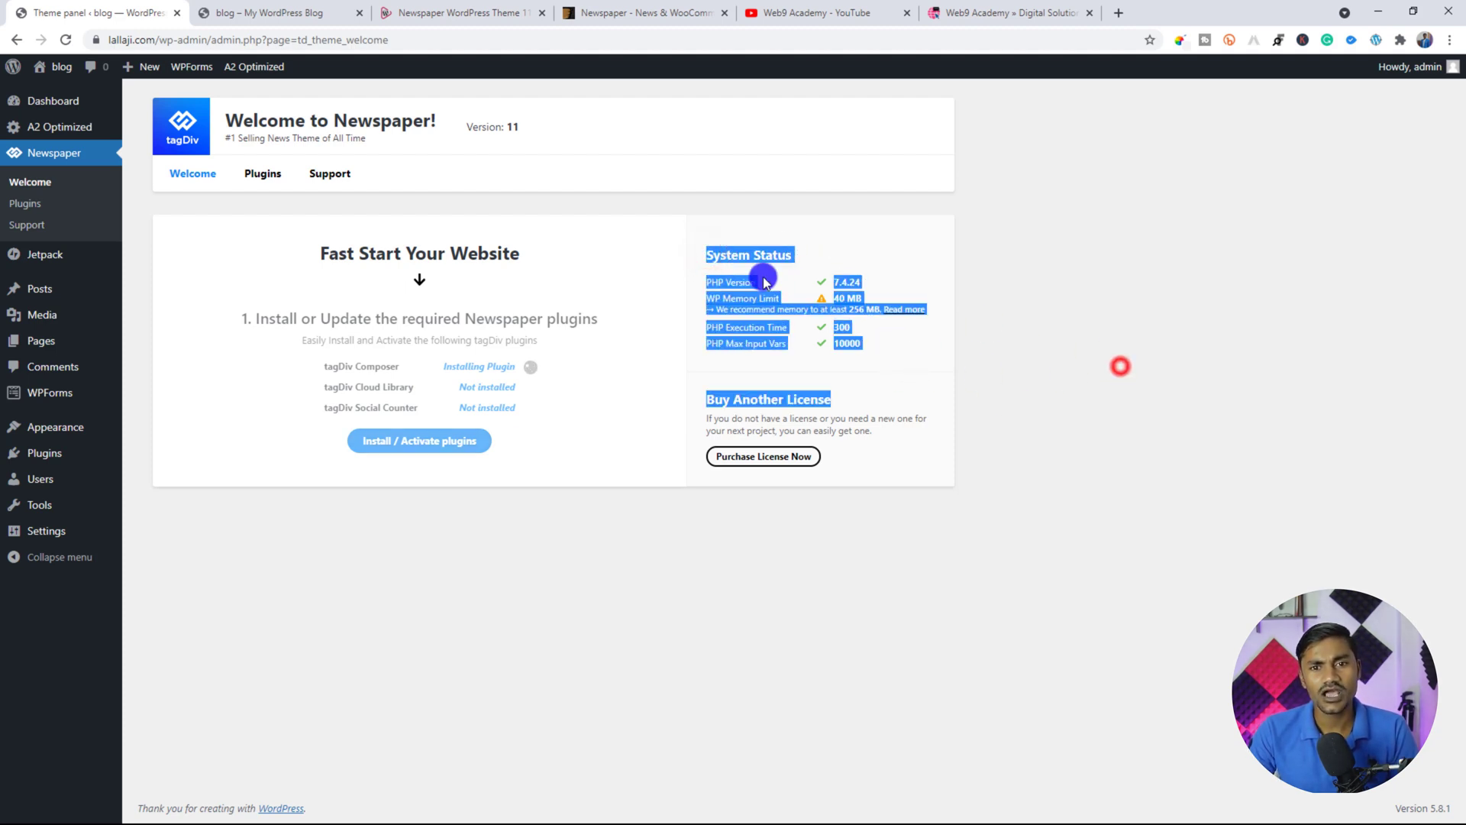
pyautogui.click(744, 280)
pyautogui.click(841, 288)
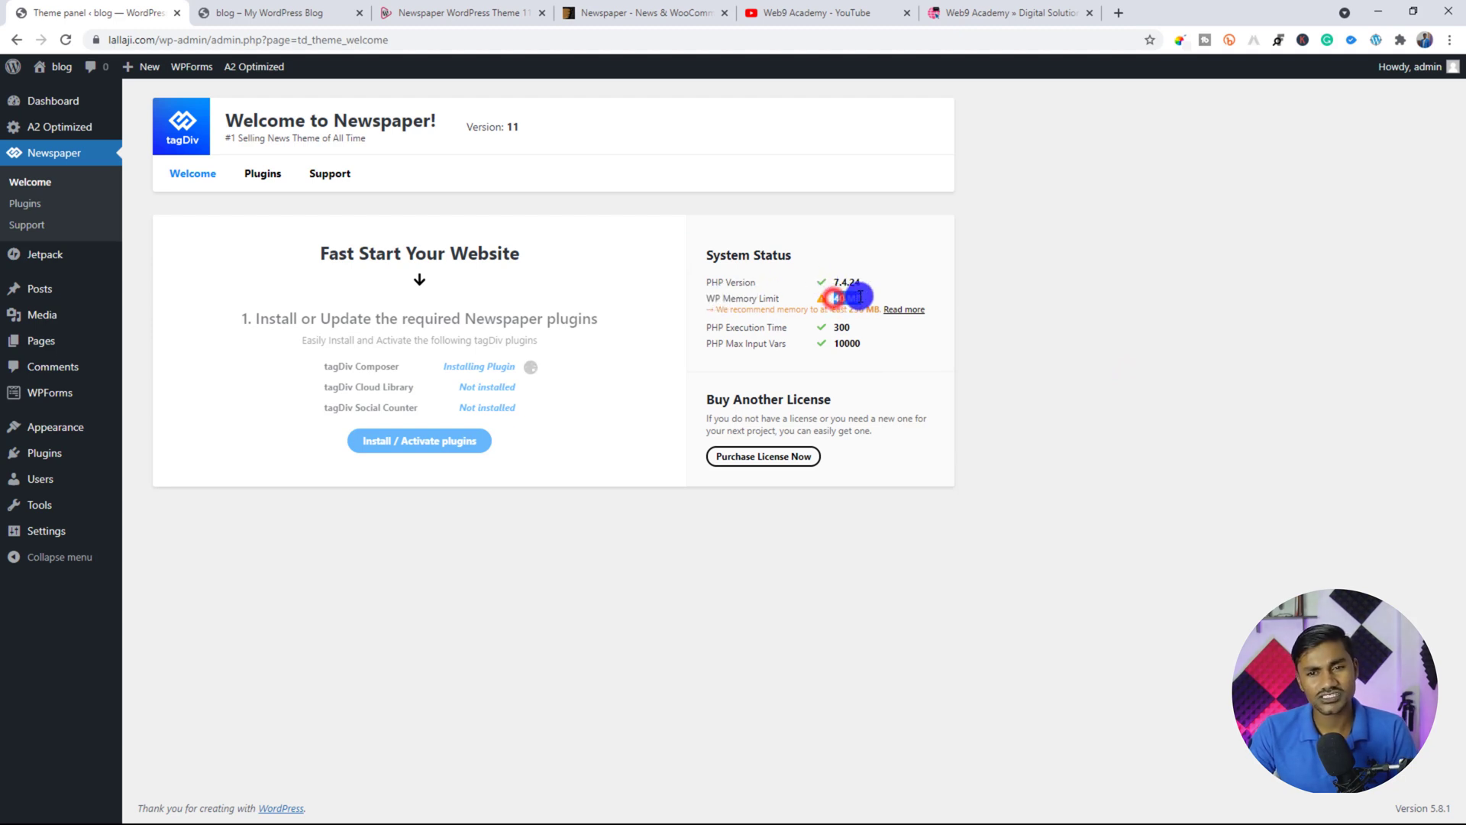
pyautogui.moveTo(860, 296); pyautogui.dragTo(864, 298)
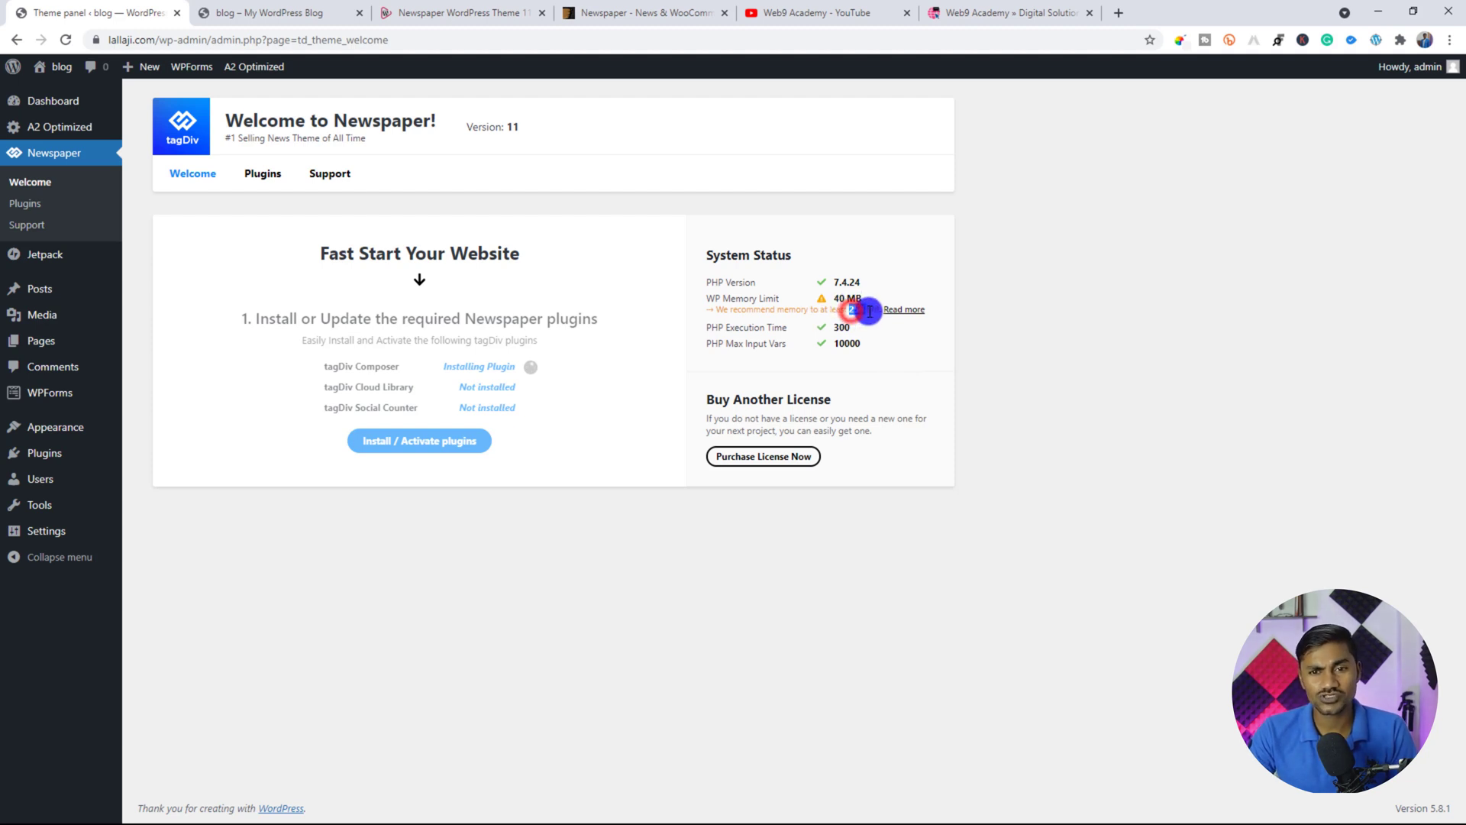
pyautogui.click(1078, 320)
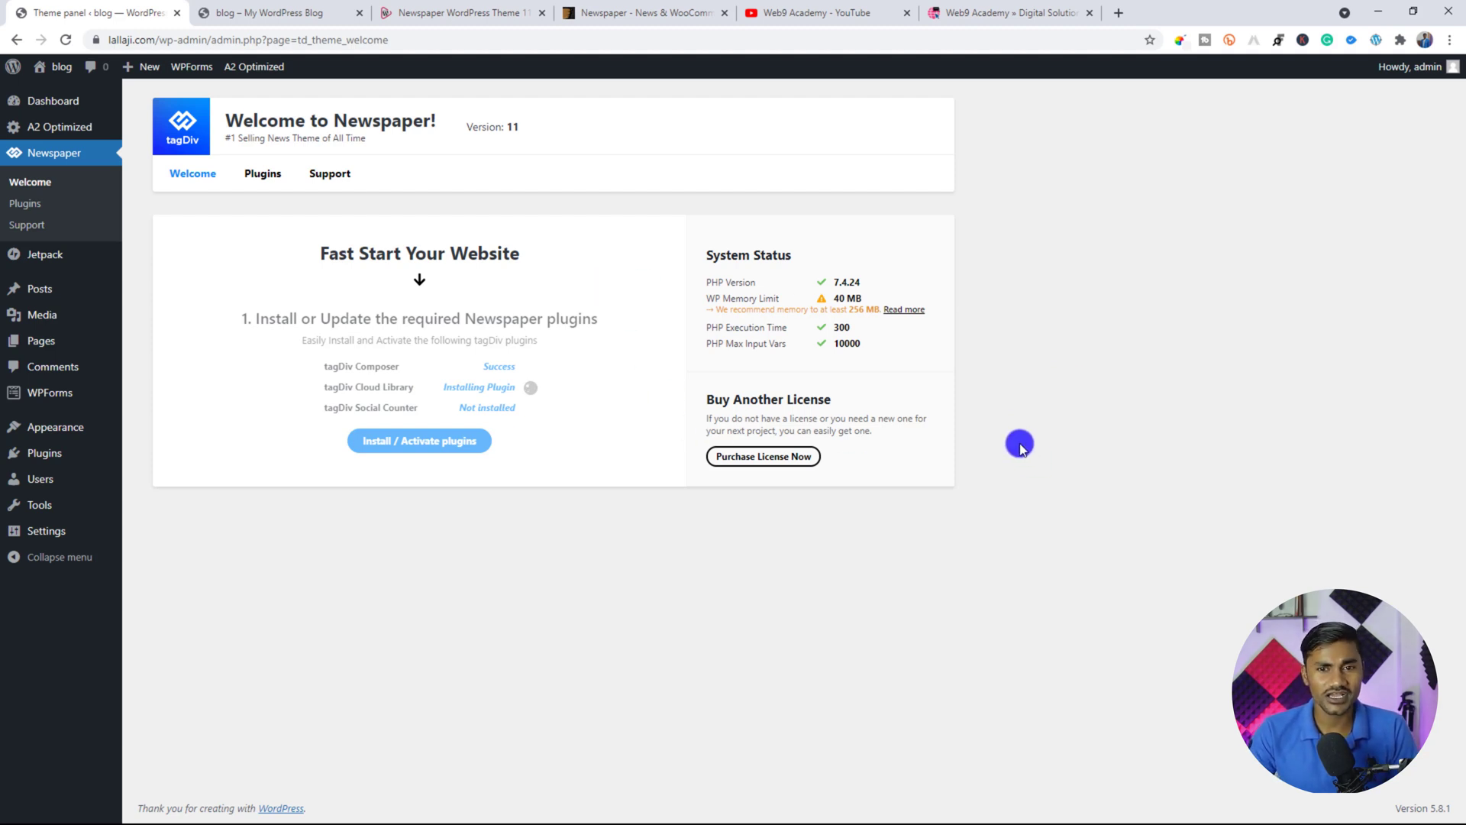
pyautogui.moveTo(709, 299); pyautogui.dragTo(785, 301)
pyautogui.click(1036, 335)
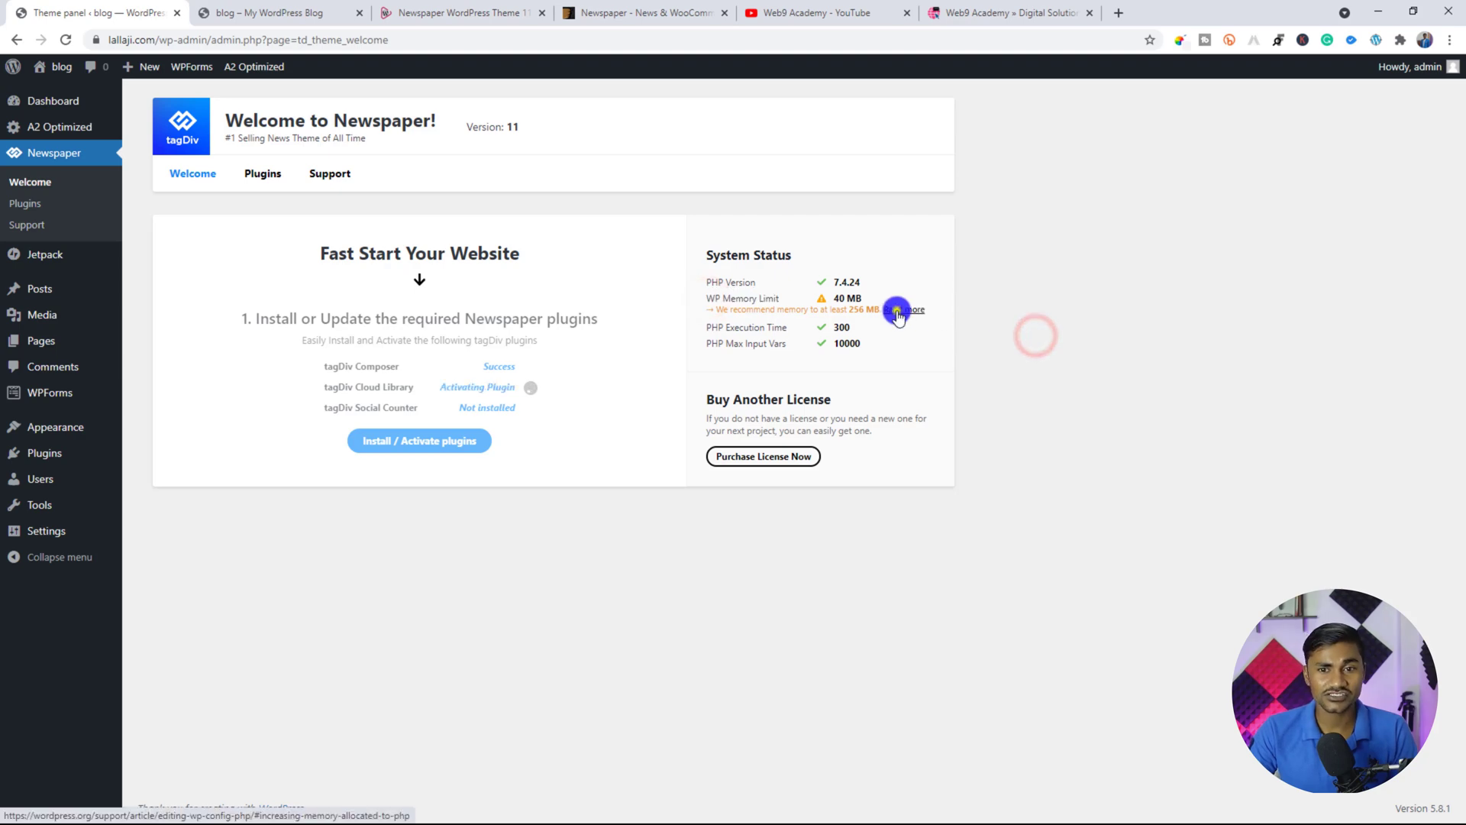
# Step: Open the WordPress memory limit help in a new tab, read how to increase PHP memory, and close it
pyautogui.rightClick(921, 313)
pyautogui.click(928, 323)
pyautogui.click(256, 9)
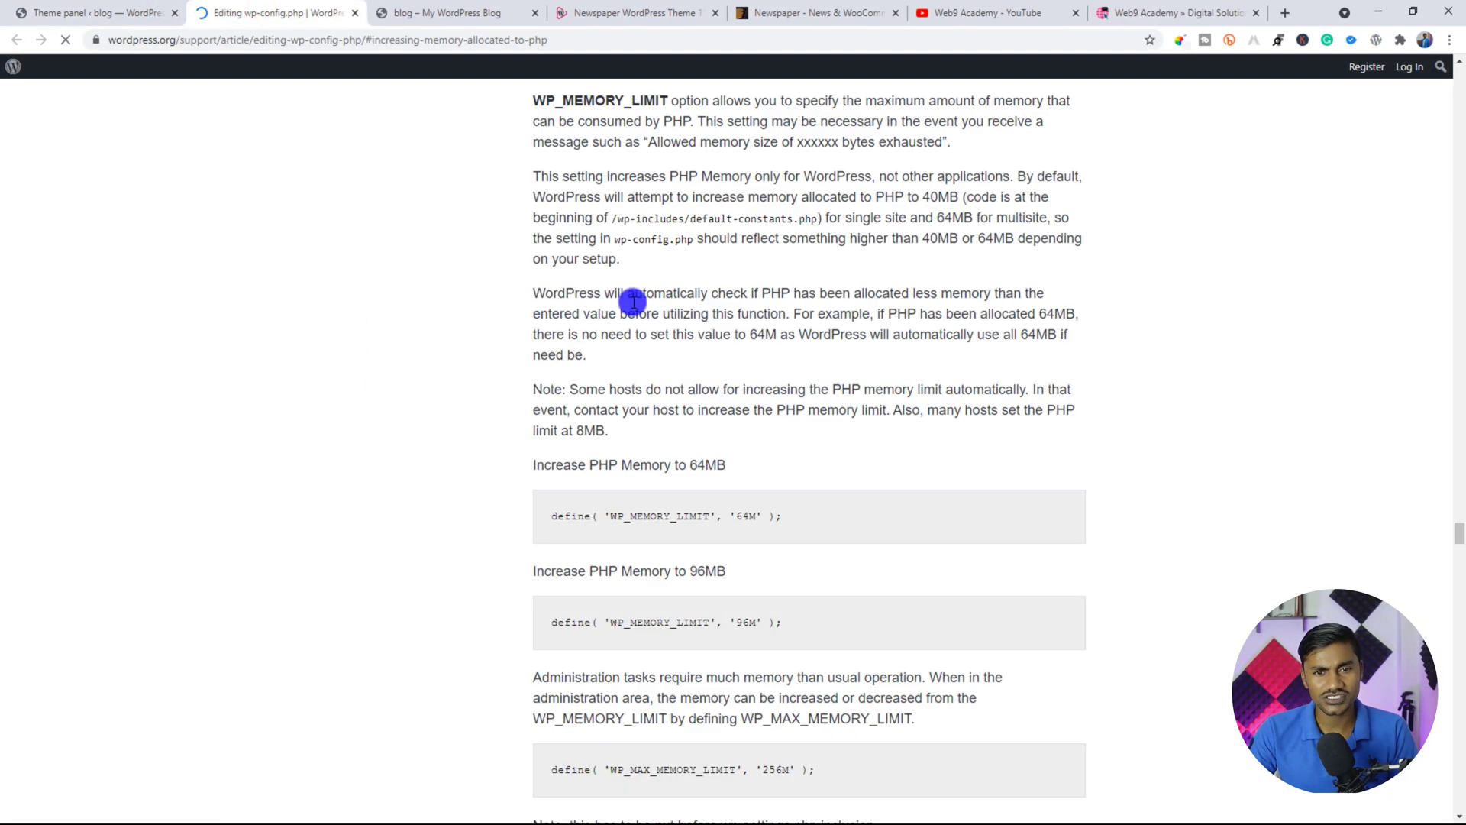
pyautogui.scroll(-3, 752, 441)
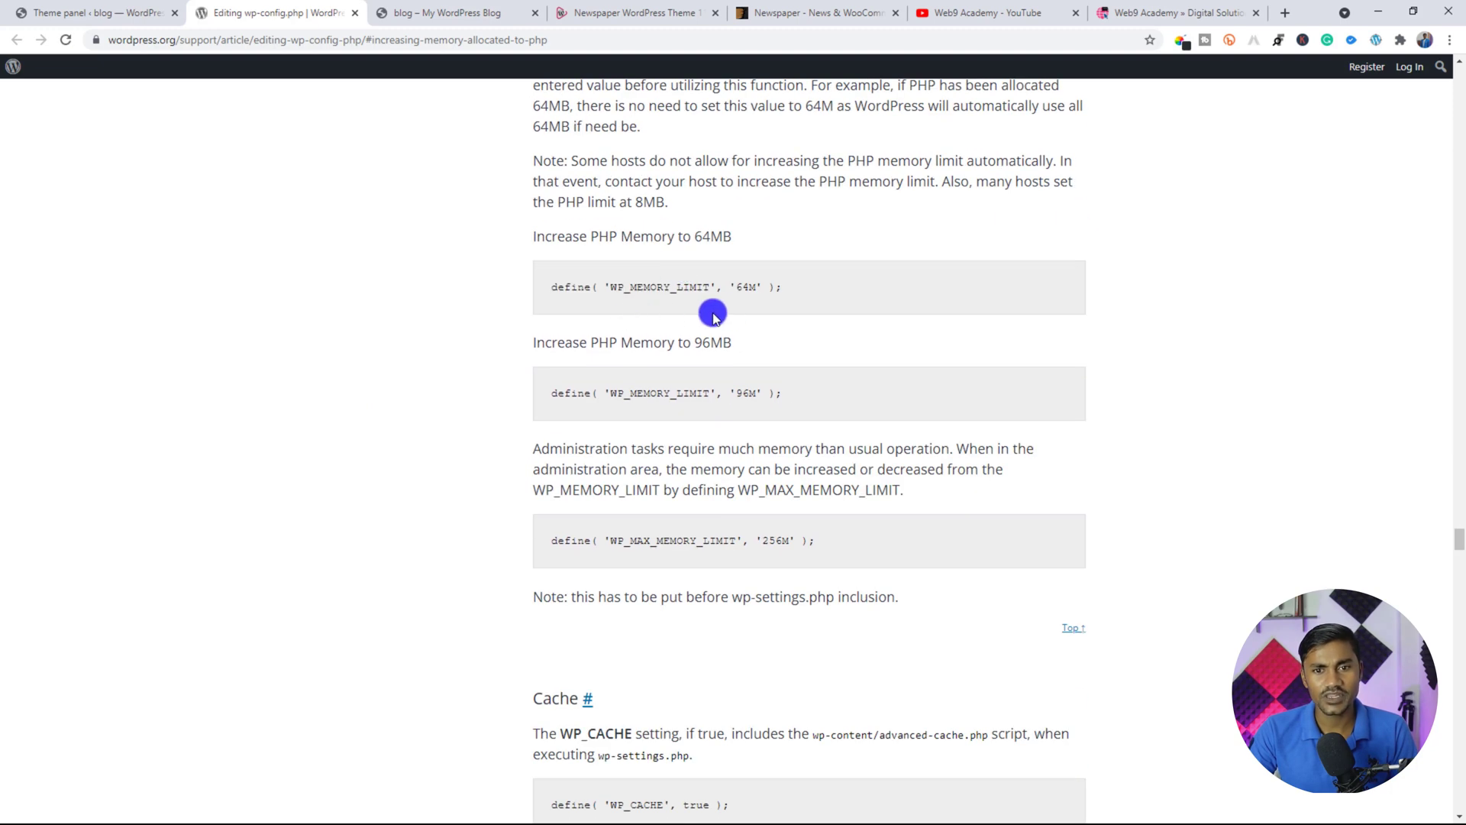
pyautogui.scroll(4, 886, 481)
pyautogui.scroll(-2, 659, 320)
pyautogui.scroll(-7, 672, 336)
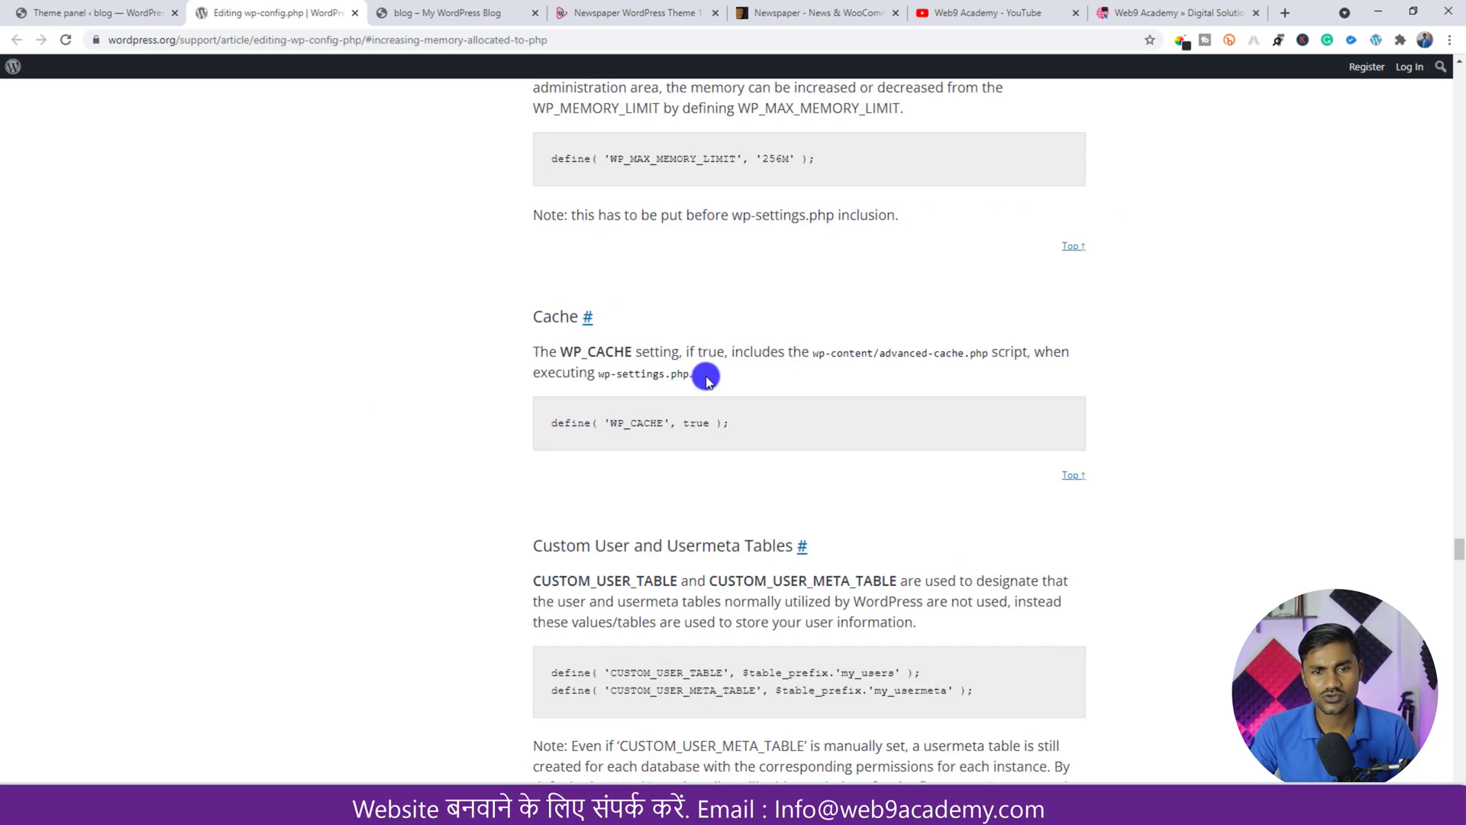
pyautogui.scroll(5, 252, 385)
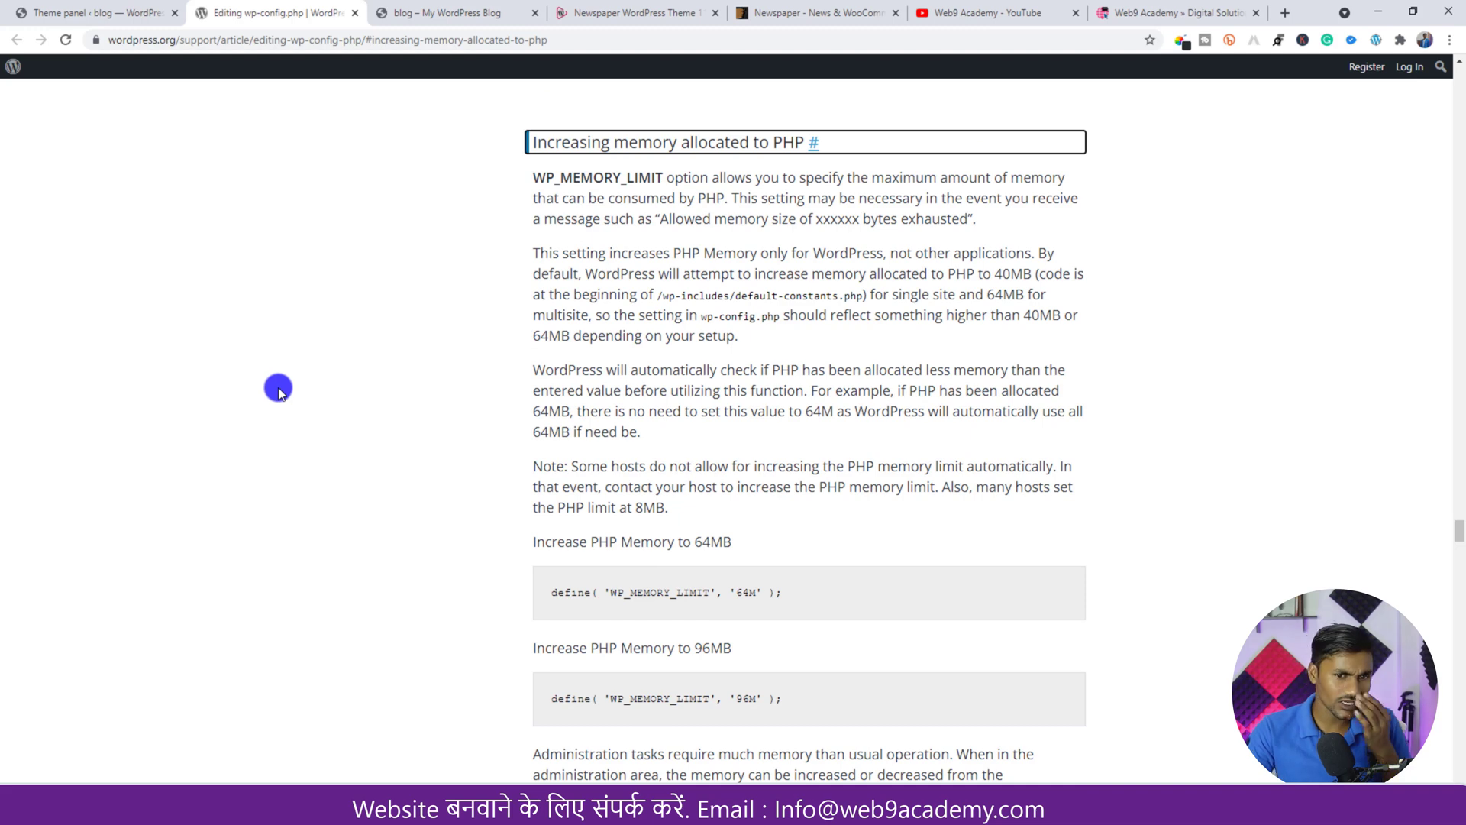
pyautogui.scroll(3, 576, 419)
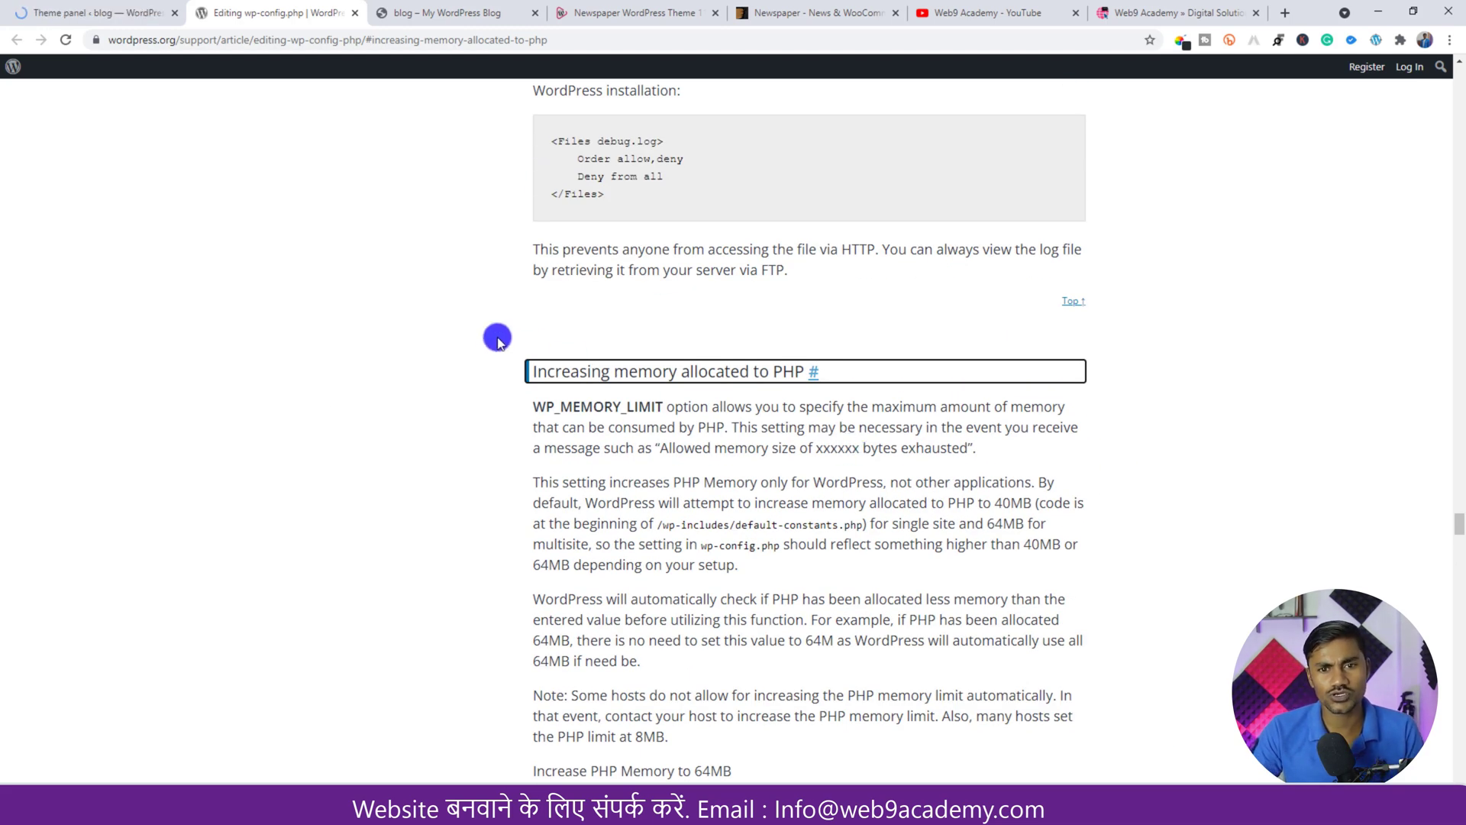
pyautogui.scroll(4, 497, 342)
pyautogui.scroll(-8, 930, 306)
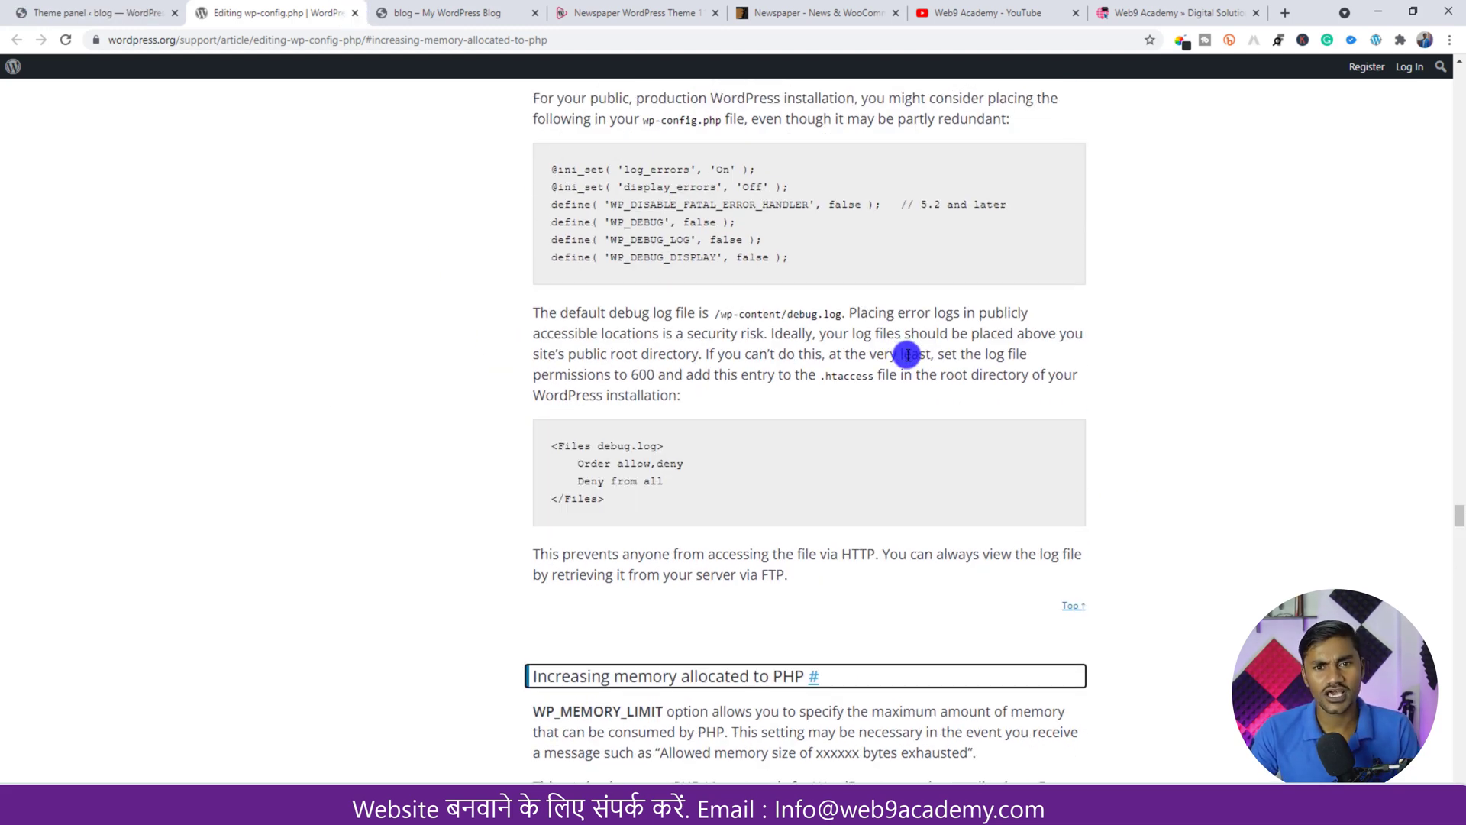
pyautogui.click(358, 13)
# Step: Check the tagDiv plugin installation status on the Newspaper welcome page and look over the included premium plugins
pyautogui.click(1116, 416)
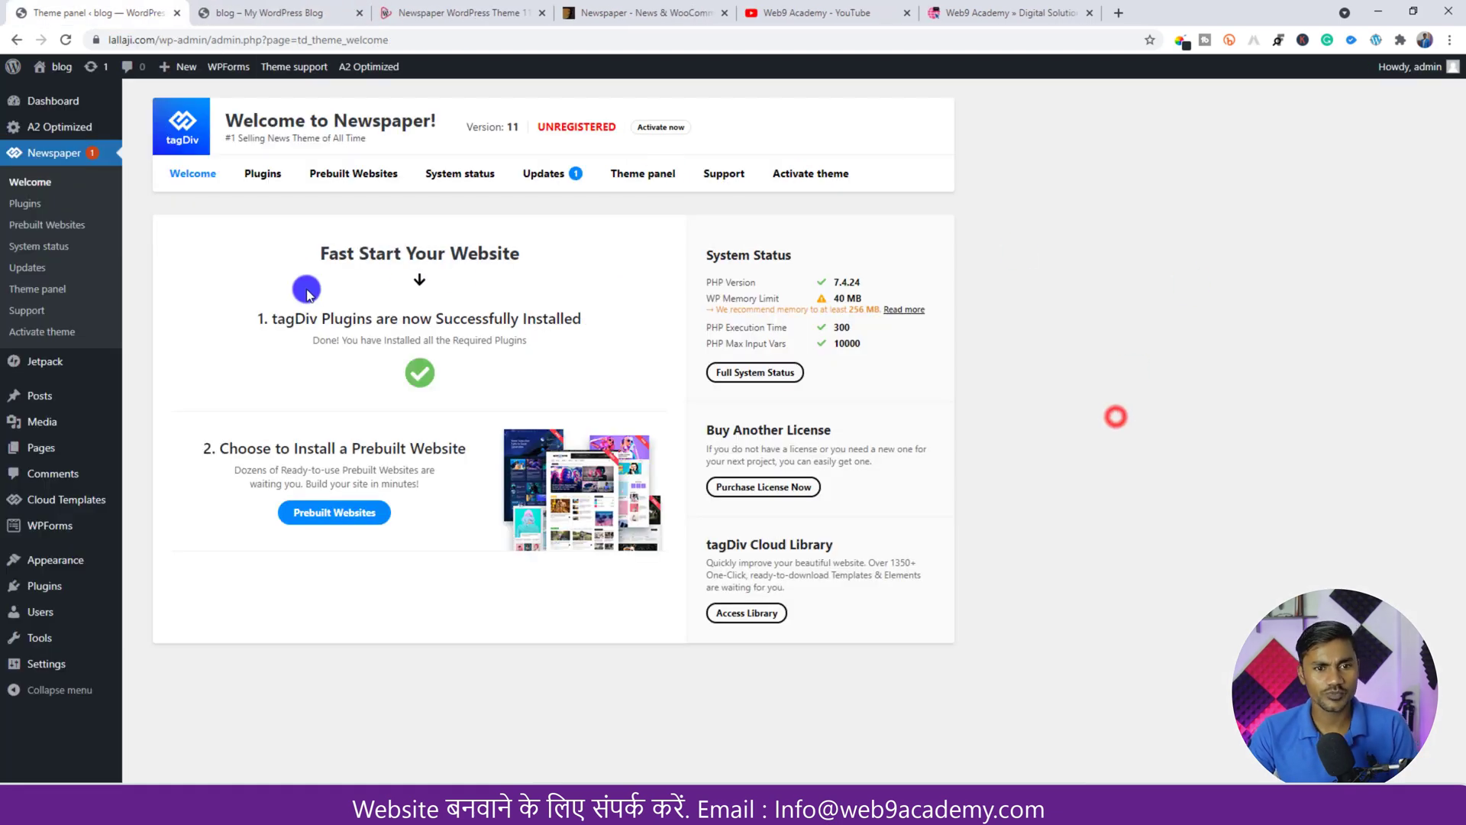
pyautogui.moveTo(273, 321); pyautogui.dragTo(604, 325)
pyautogui.click(613, 294)
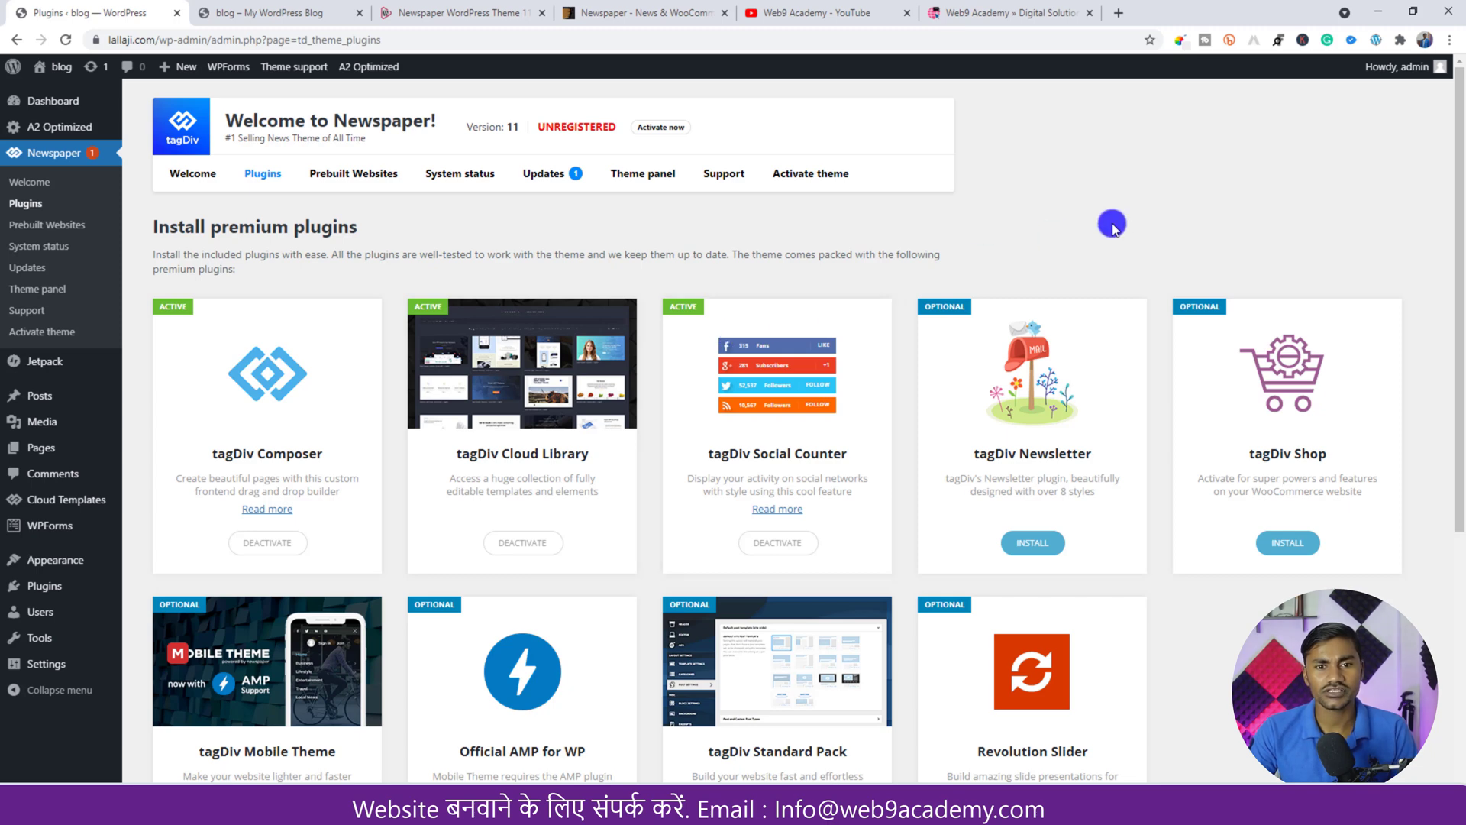
pyautogui.scroll(-1, 1115, 221)
pyautogui.scroll(-2, 1115, 221)
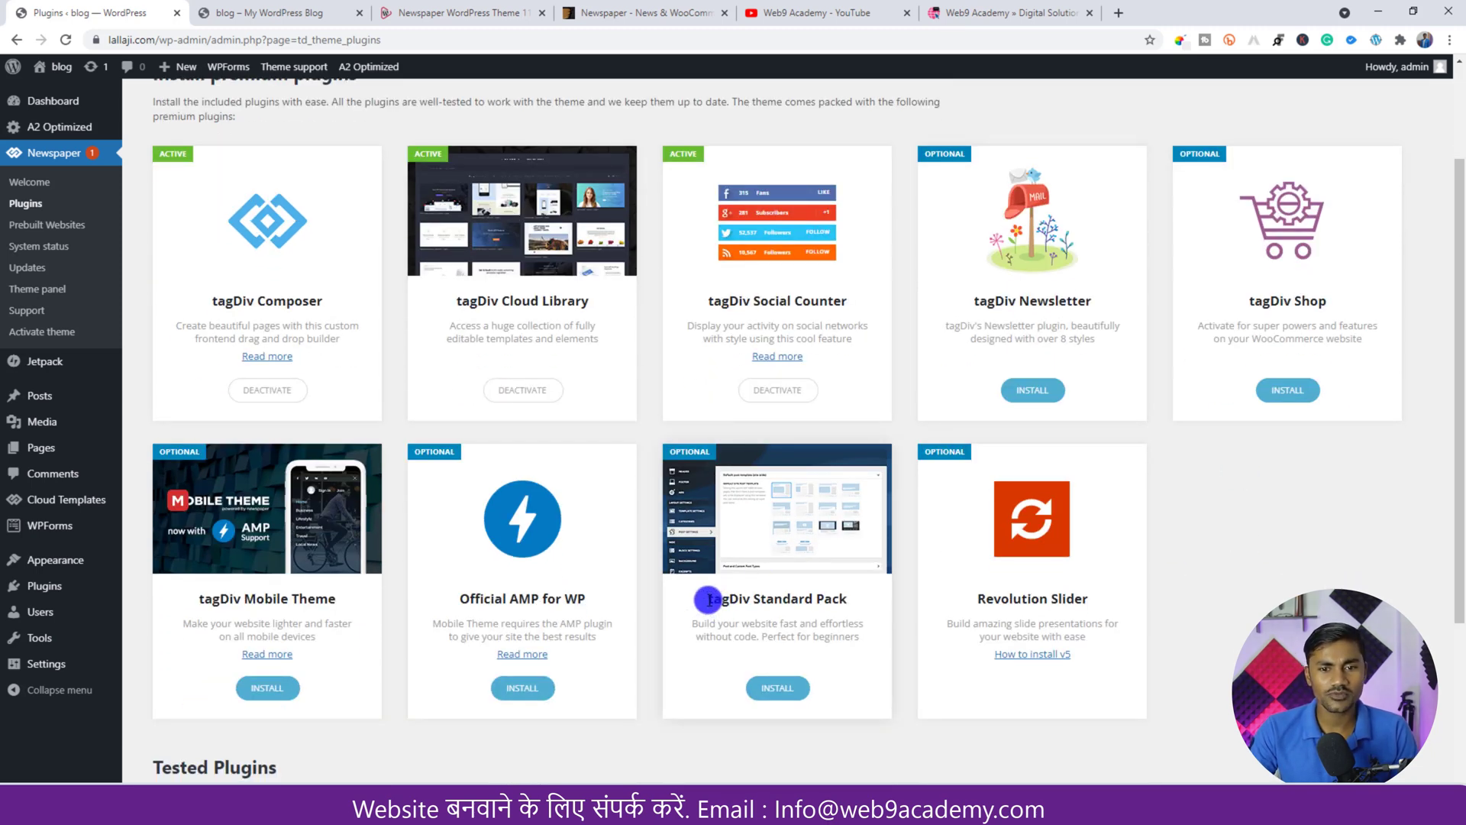
pyautogui.moveTo(709, 599); pyautogui.dragTo(842, 600)
pyautogui.click(1218, 626)
pyautogui.scroll(2, 489, 489)
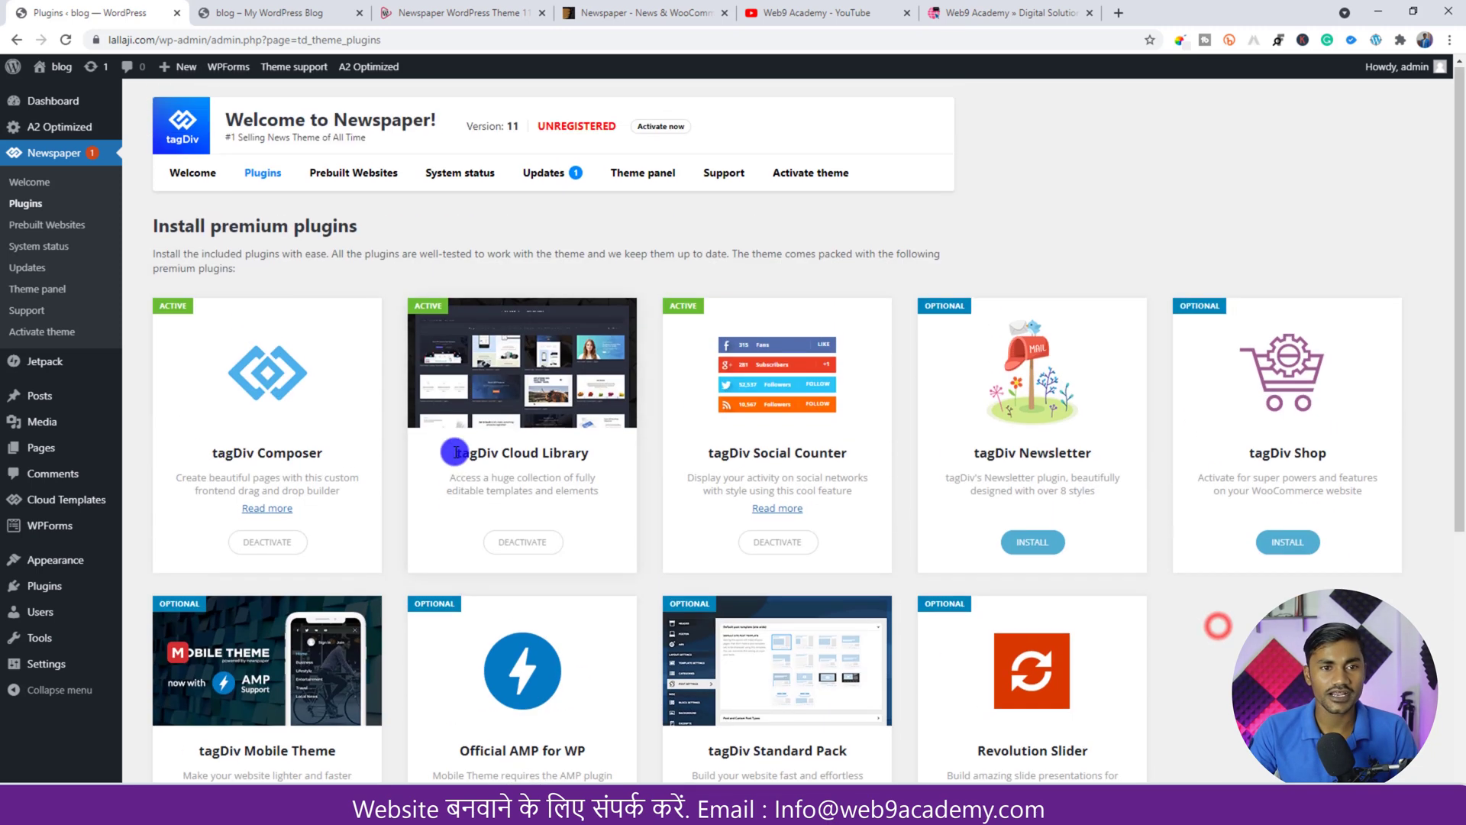
# Step: Open the Newspaper Theme panel and look through its available settings sections
pyautogui.click(655, 177)
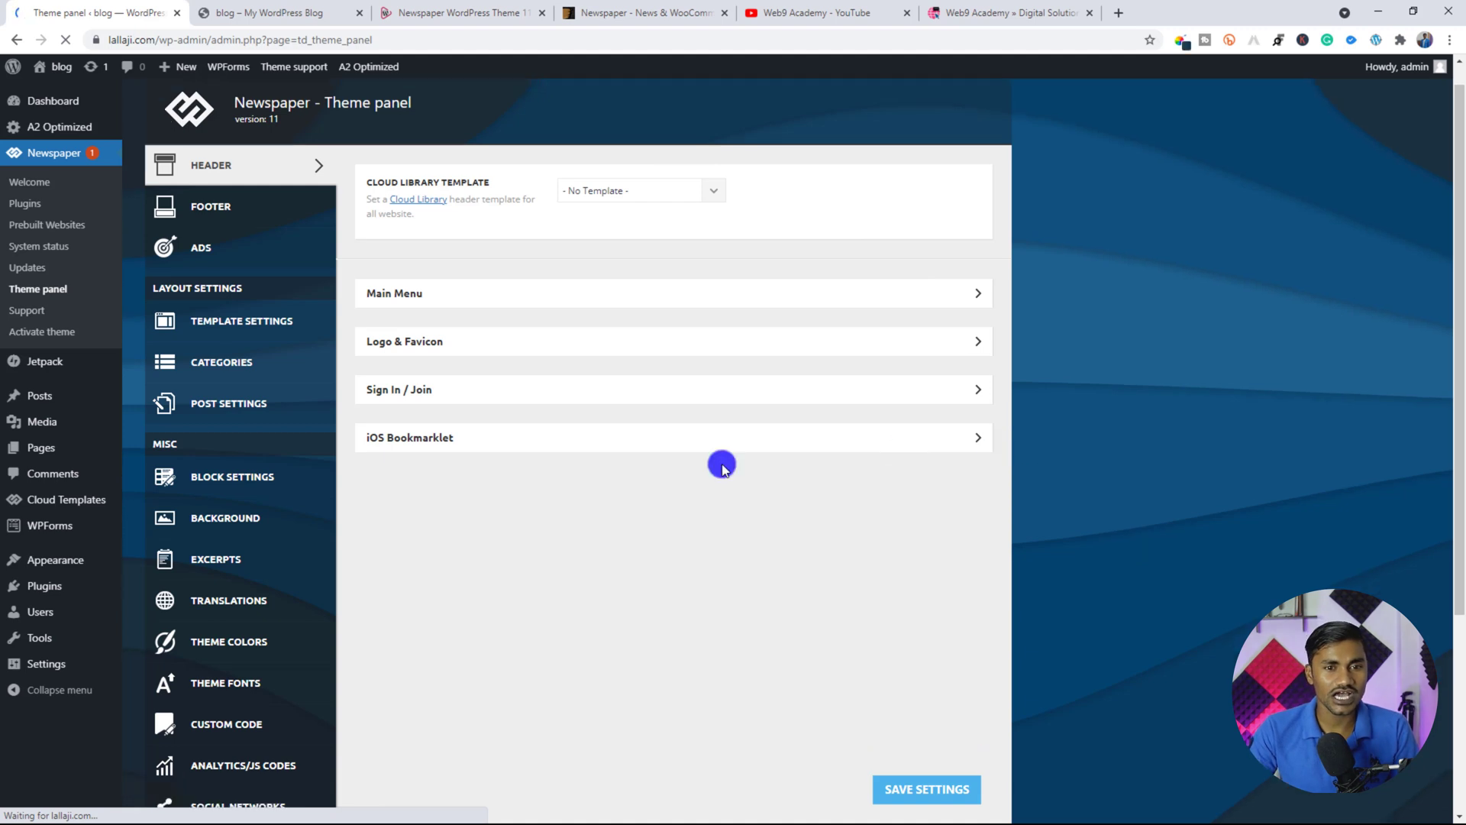
pyautogui.scroll(-2, 484, 392)
pyautogui.scroll(2, 644, 530)
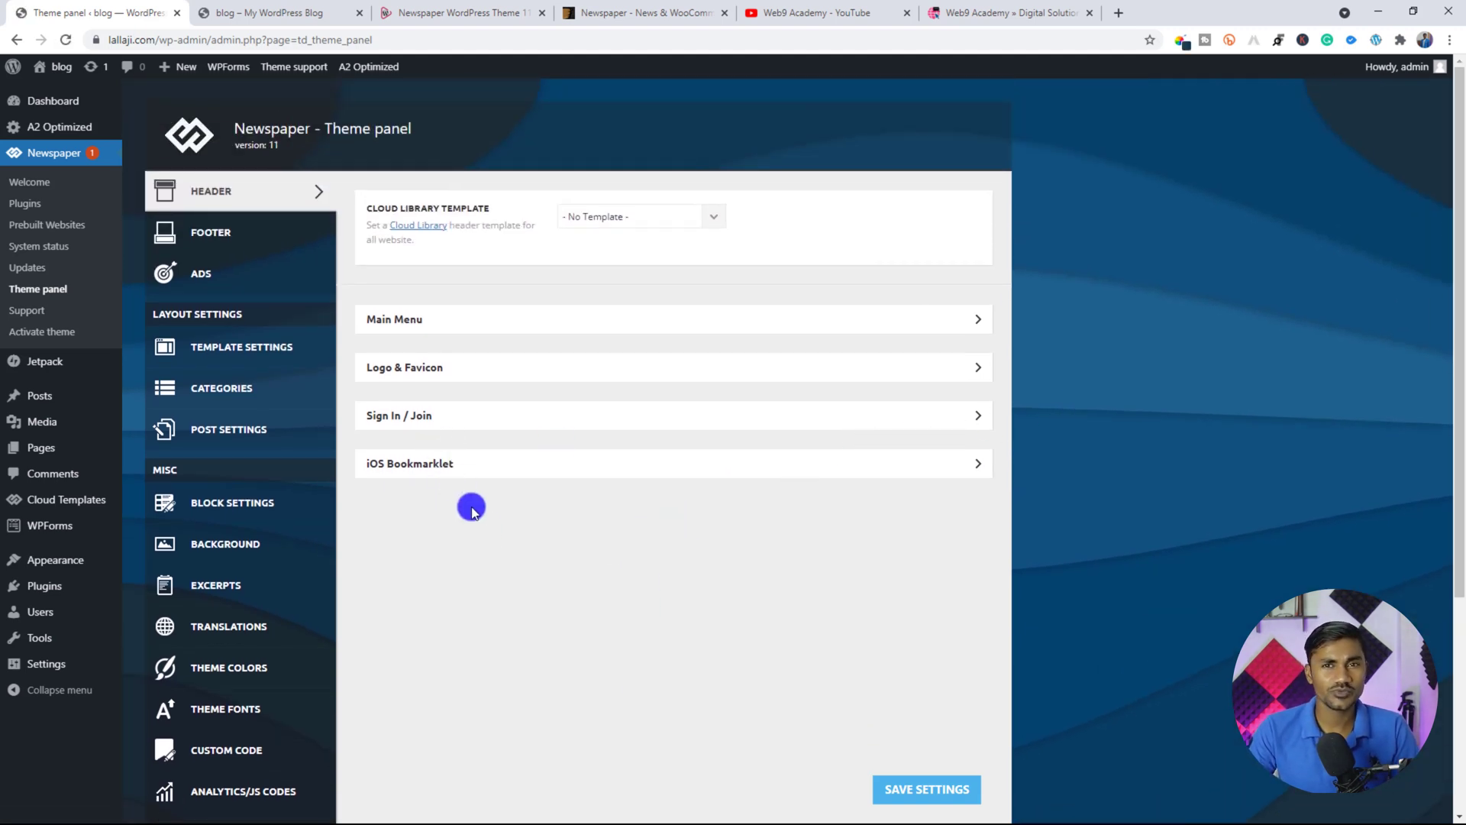
# Step: Return to the Newspaper theme's plugins list and examine the optional plugins, especially the tagDiv Standard Pack
pyautogui.click(35, 202)
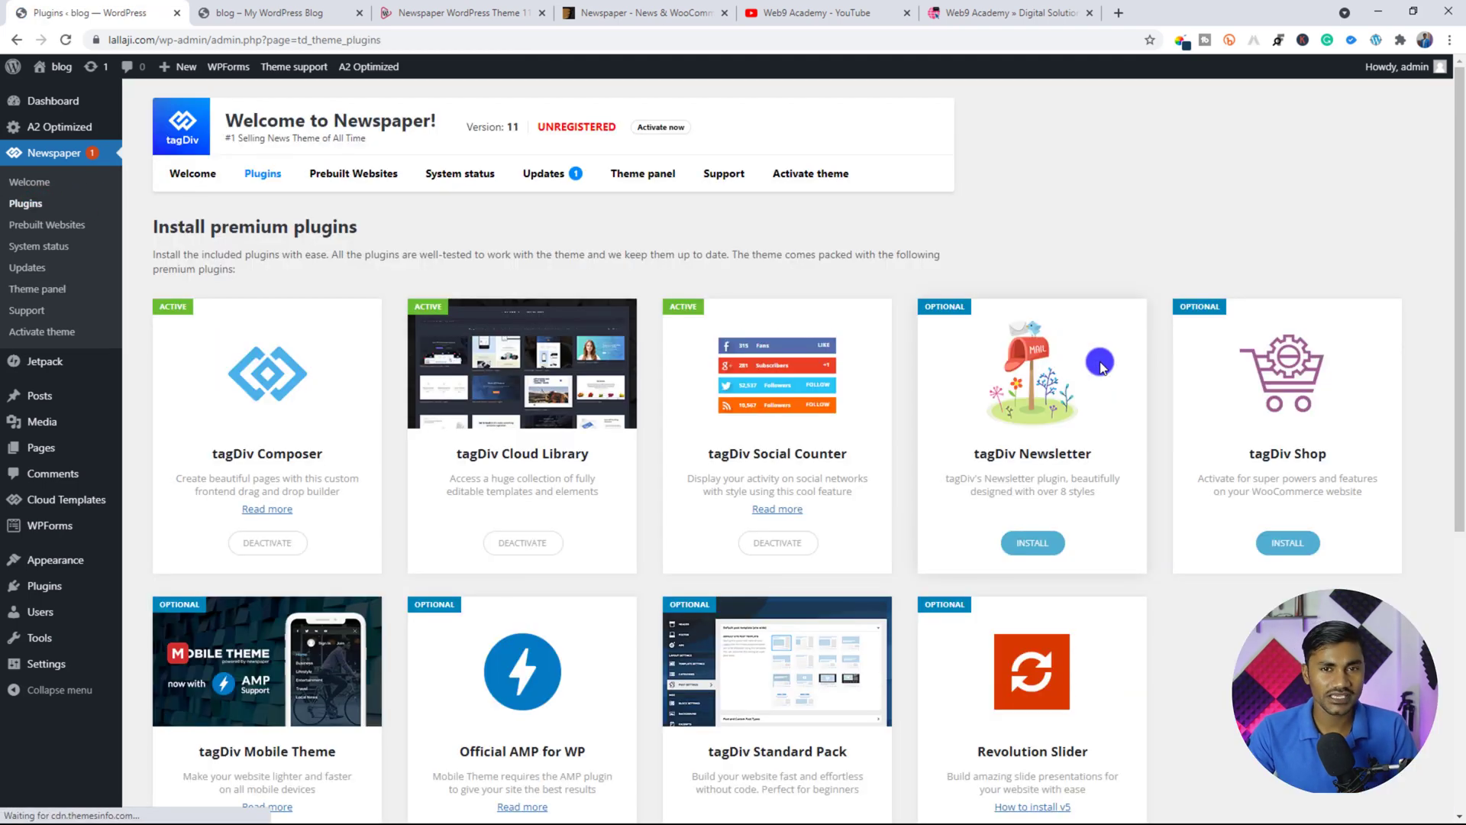
pyautogui.scroll(-3, 612, 432)
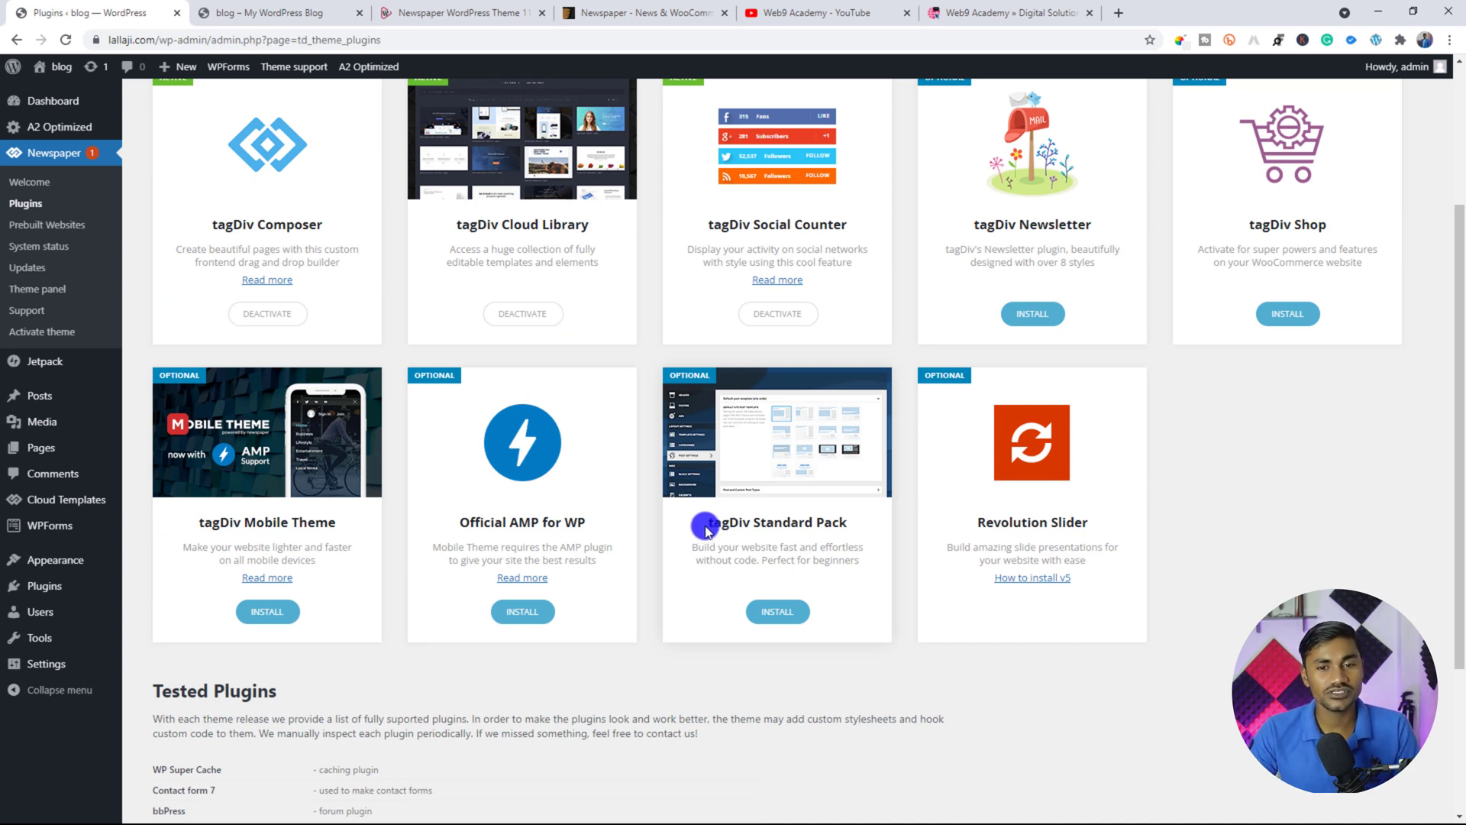
pyautogui.moveTo(704, 527); pyautogui.dragTo(856, 528)
pyautogui.click(853, 531)
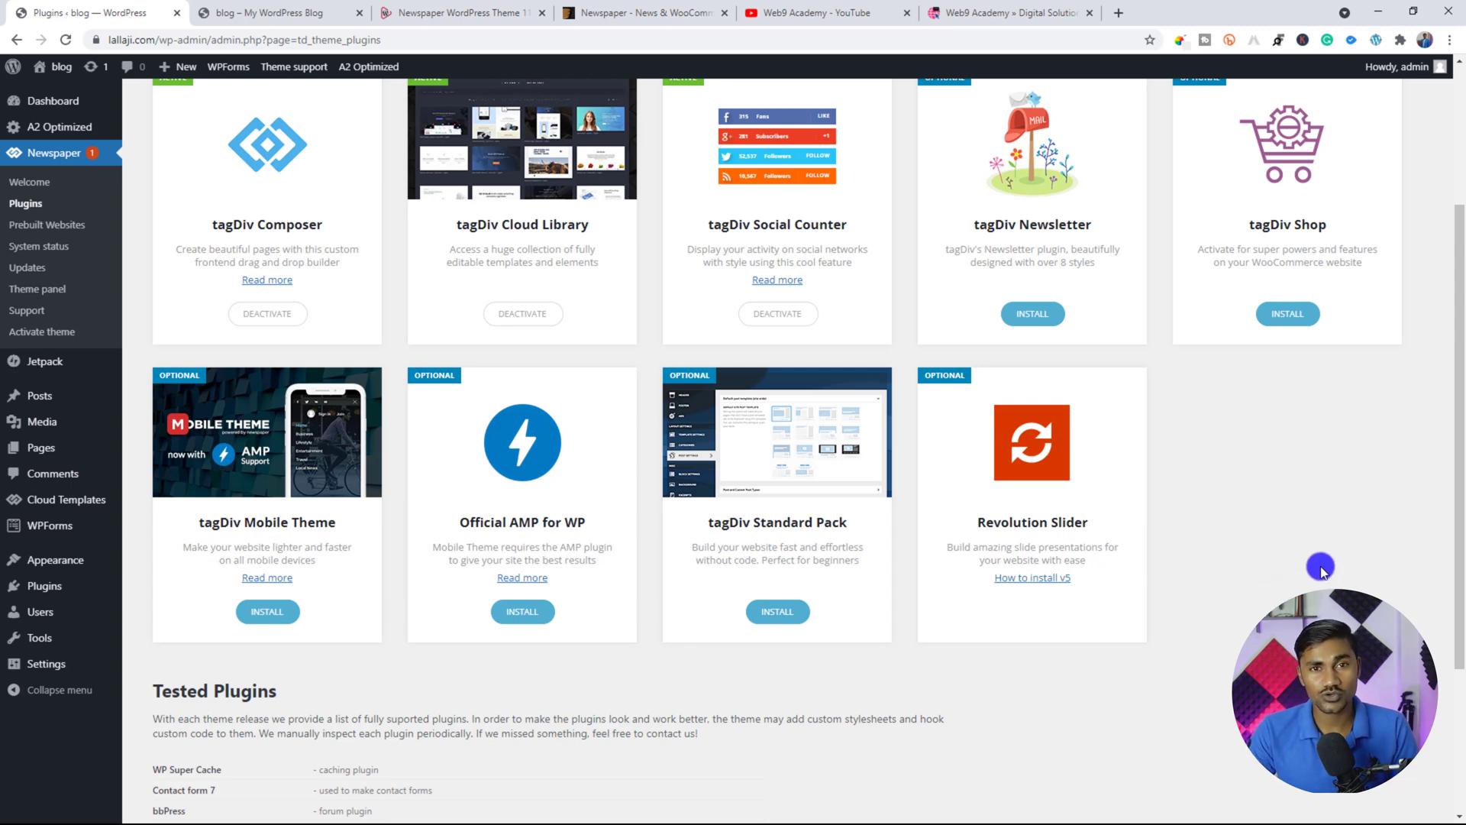
pyautogui.scroll(2, 1292, 547)
pyautogui.scroll(-3, 763, 524)
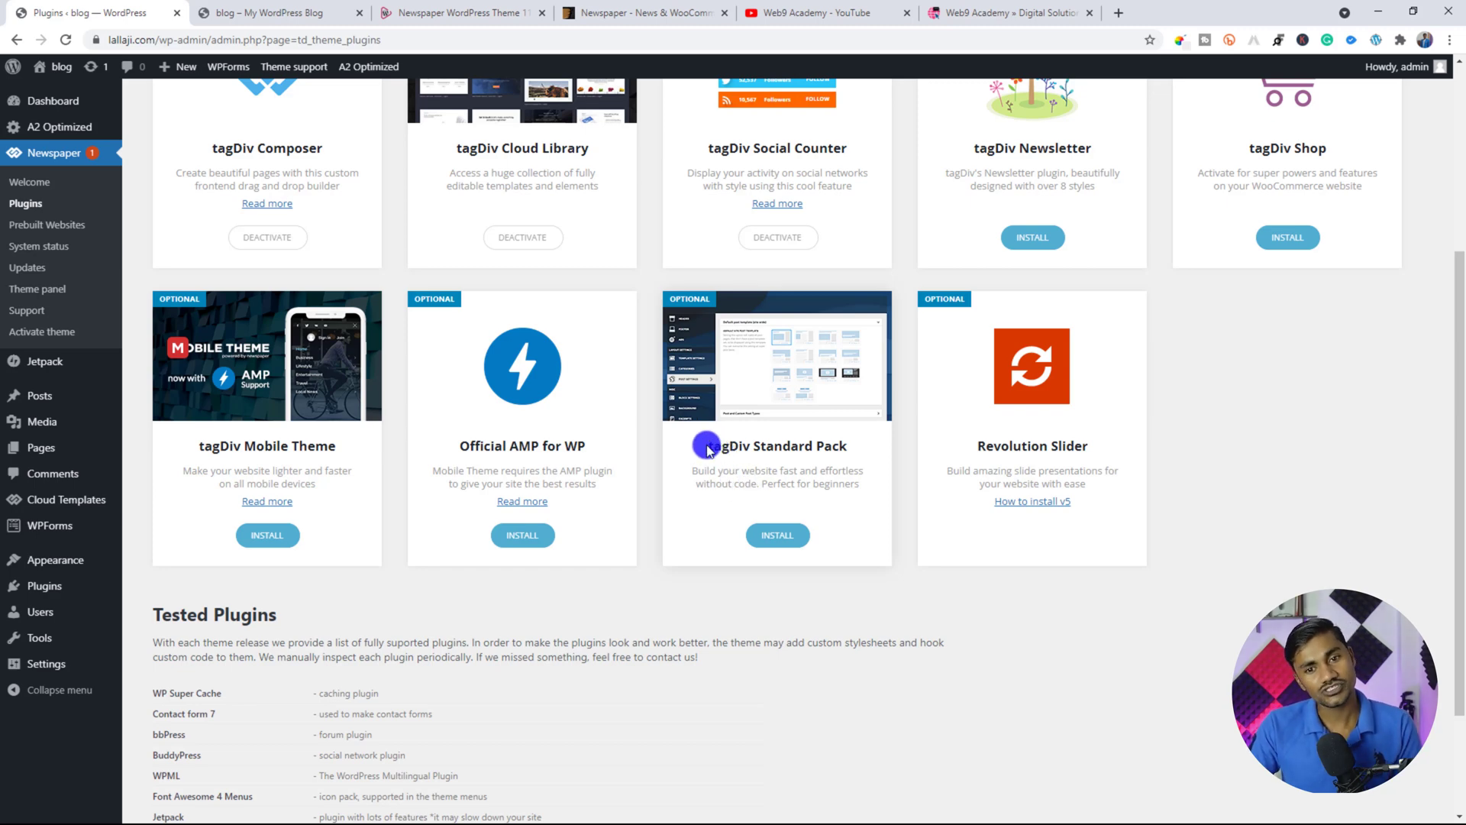
pyautogui.moveTo(707, 446); pyautogui.dragTo(854, 446)
pyautogui.click(854, 446)
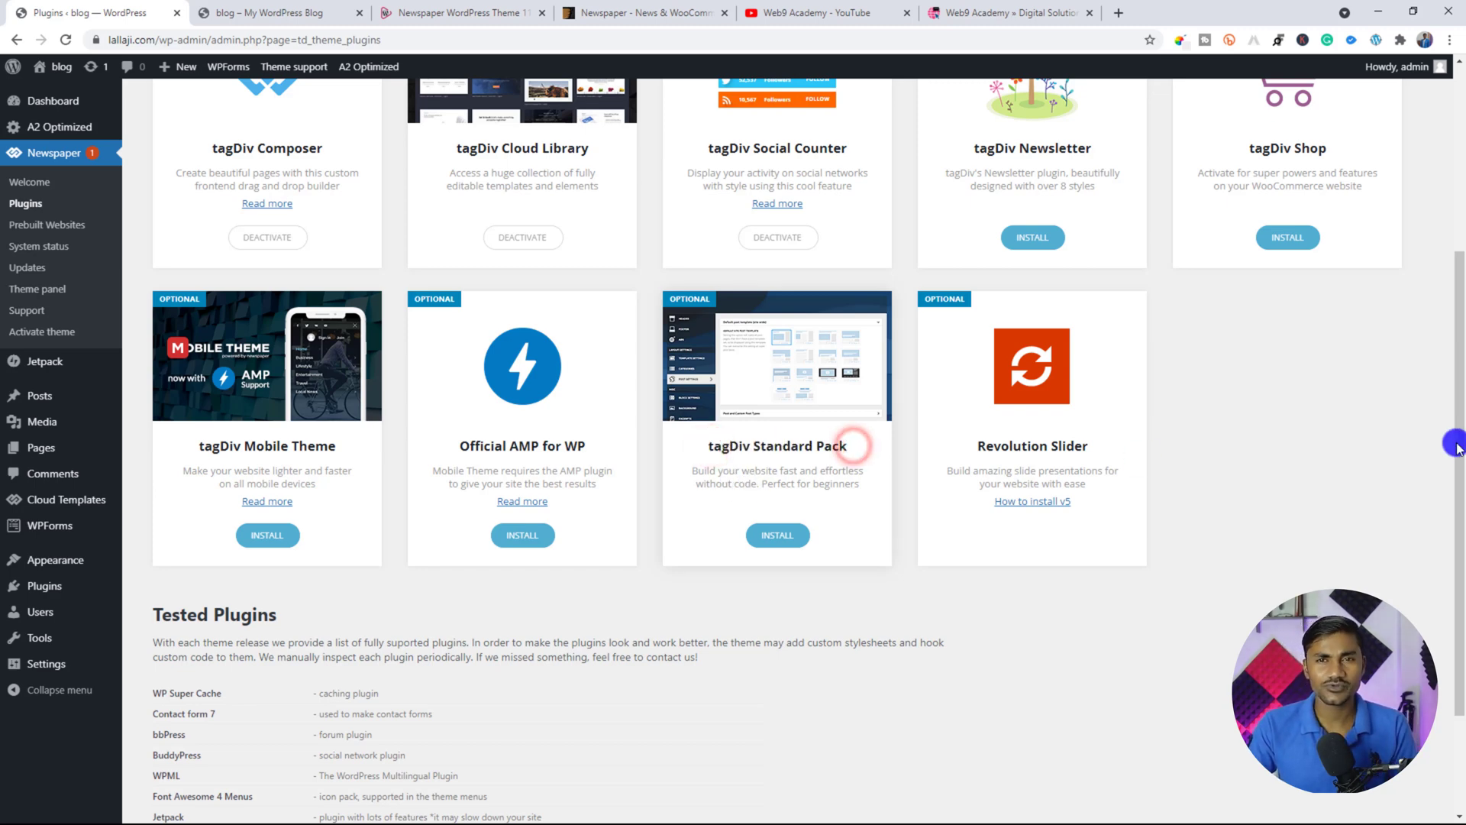
pyautogui.scroll(4, 1326, 501)
pyautogui.moveTo(1191, 237); pyautogui.dragTo(596, 222)
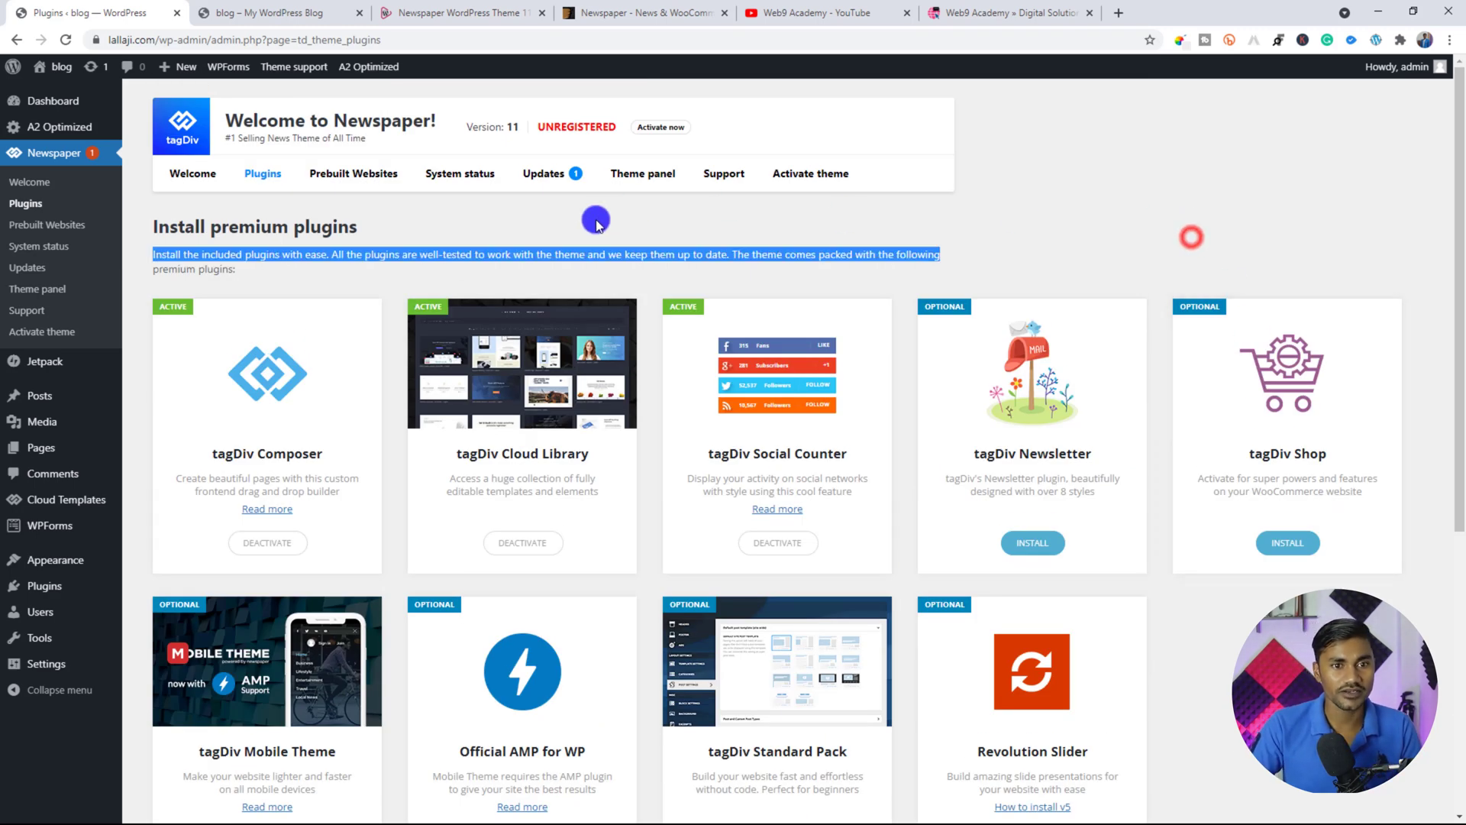
# Step: Install the Newspaper theme update to version 11.2 from the theme's Updates page
pyautogui.click(563, 179)
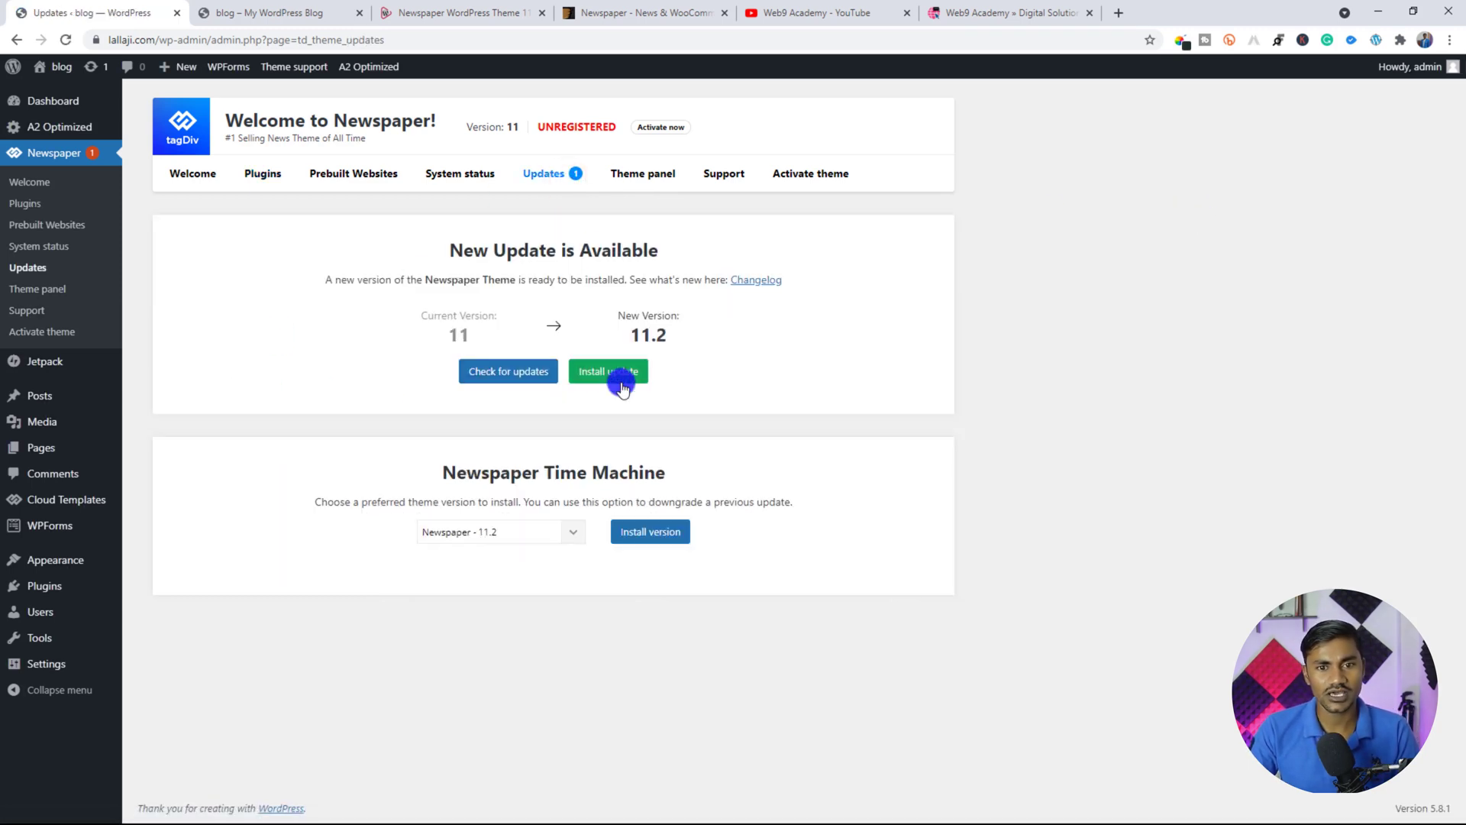
pyautogui.click(622, 388)
pyautogui.click(726, 421)
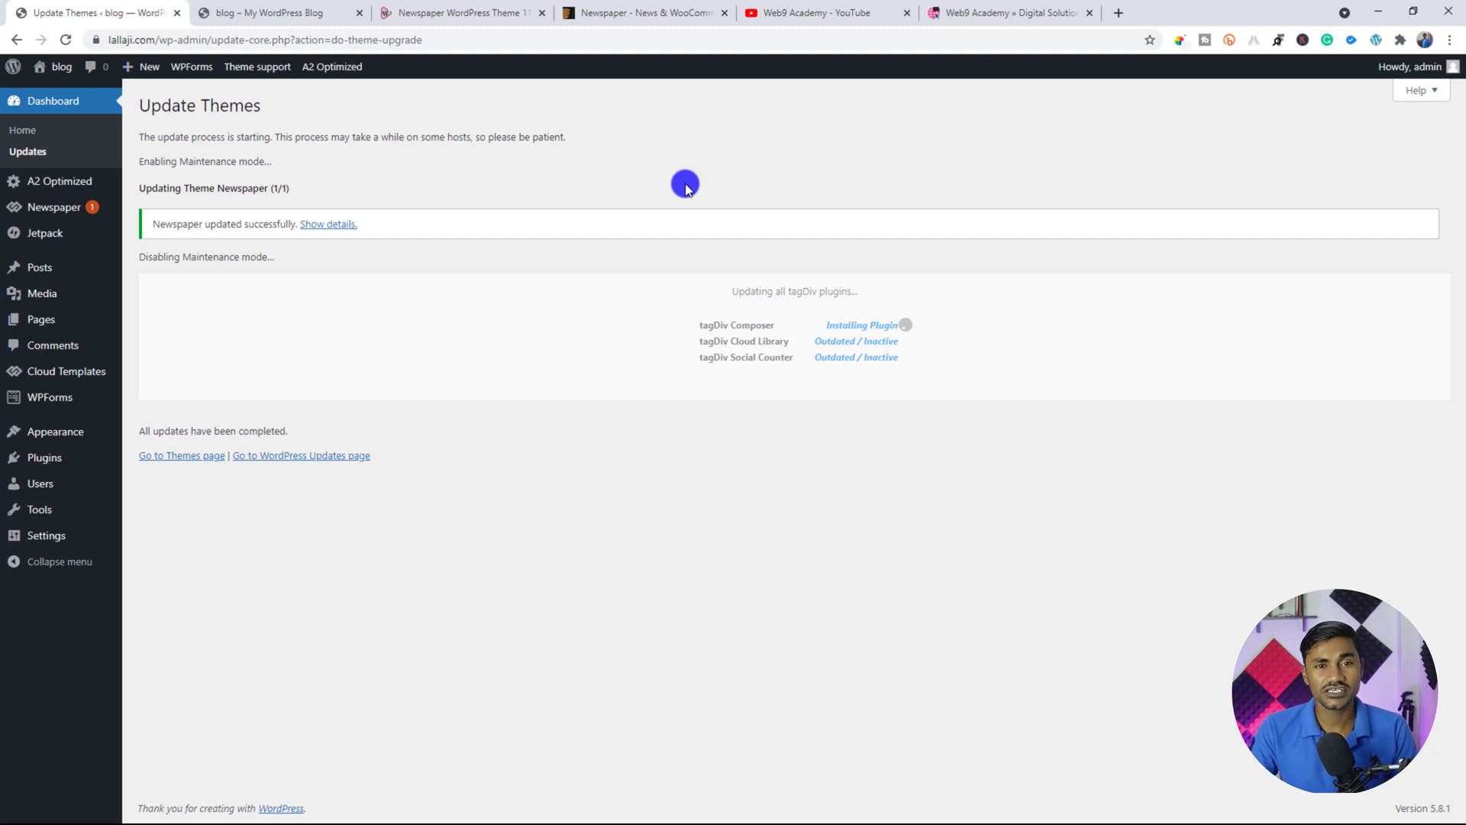
# Step: While the tagDiv plugins update, check the theme's listings on MyGplStore and ThemeForest and return to the update progress
pyautogui.click(474, 13)
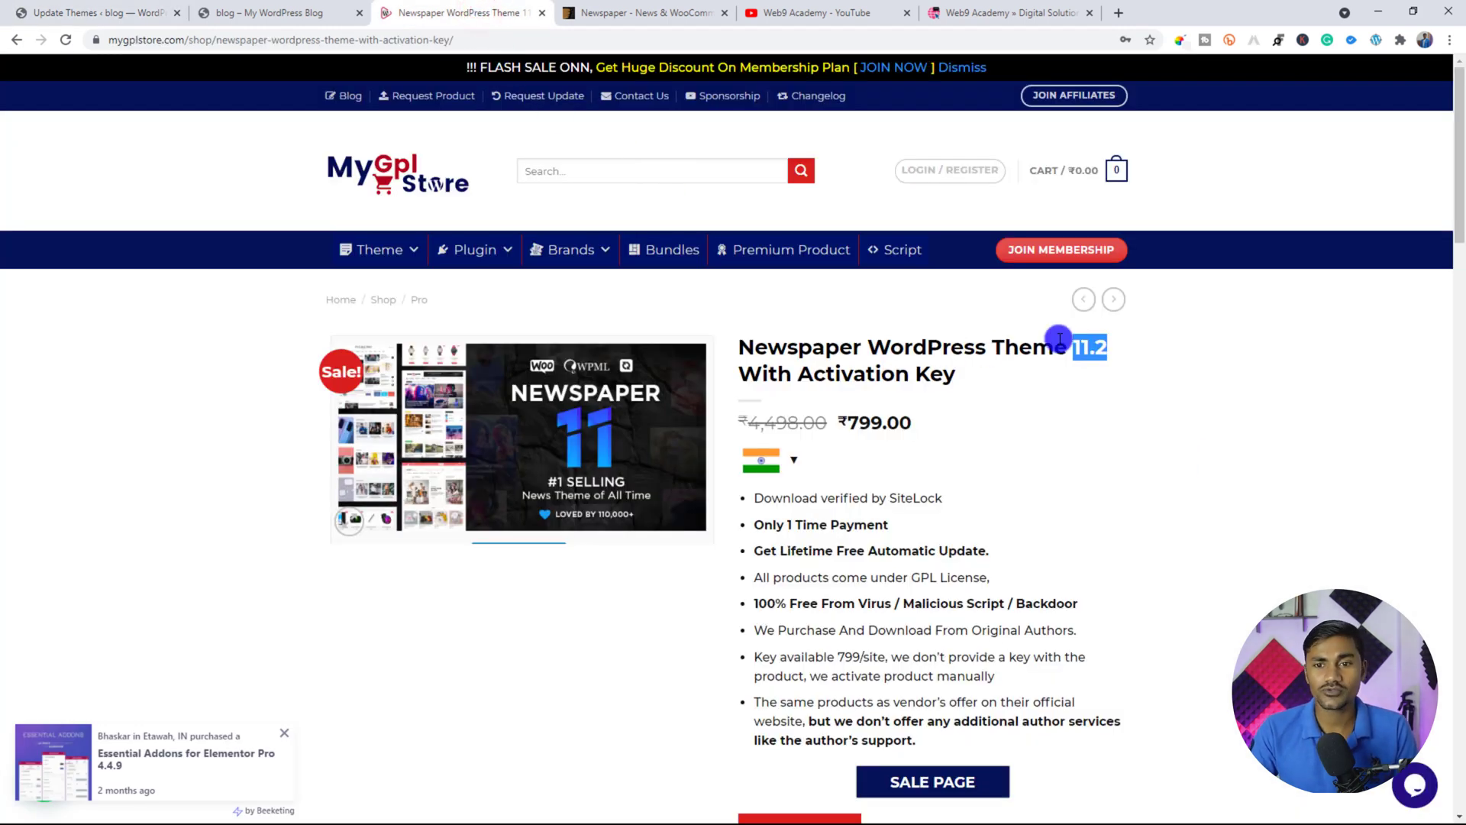
pyautogui.click(1081, 350)
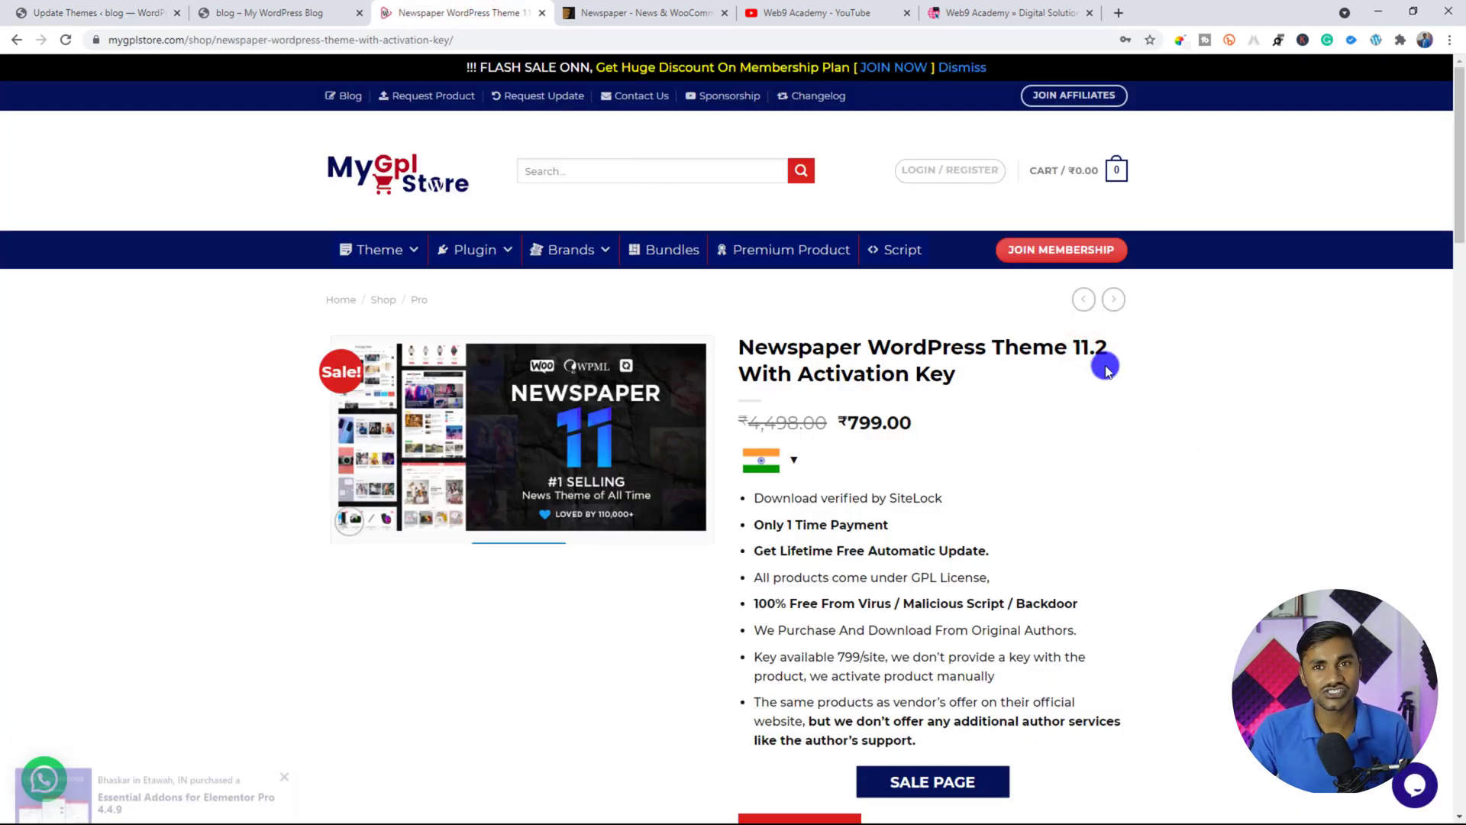
pyautogui.click(92, 13)
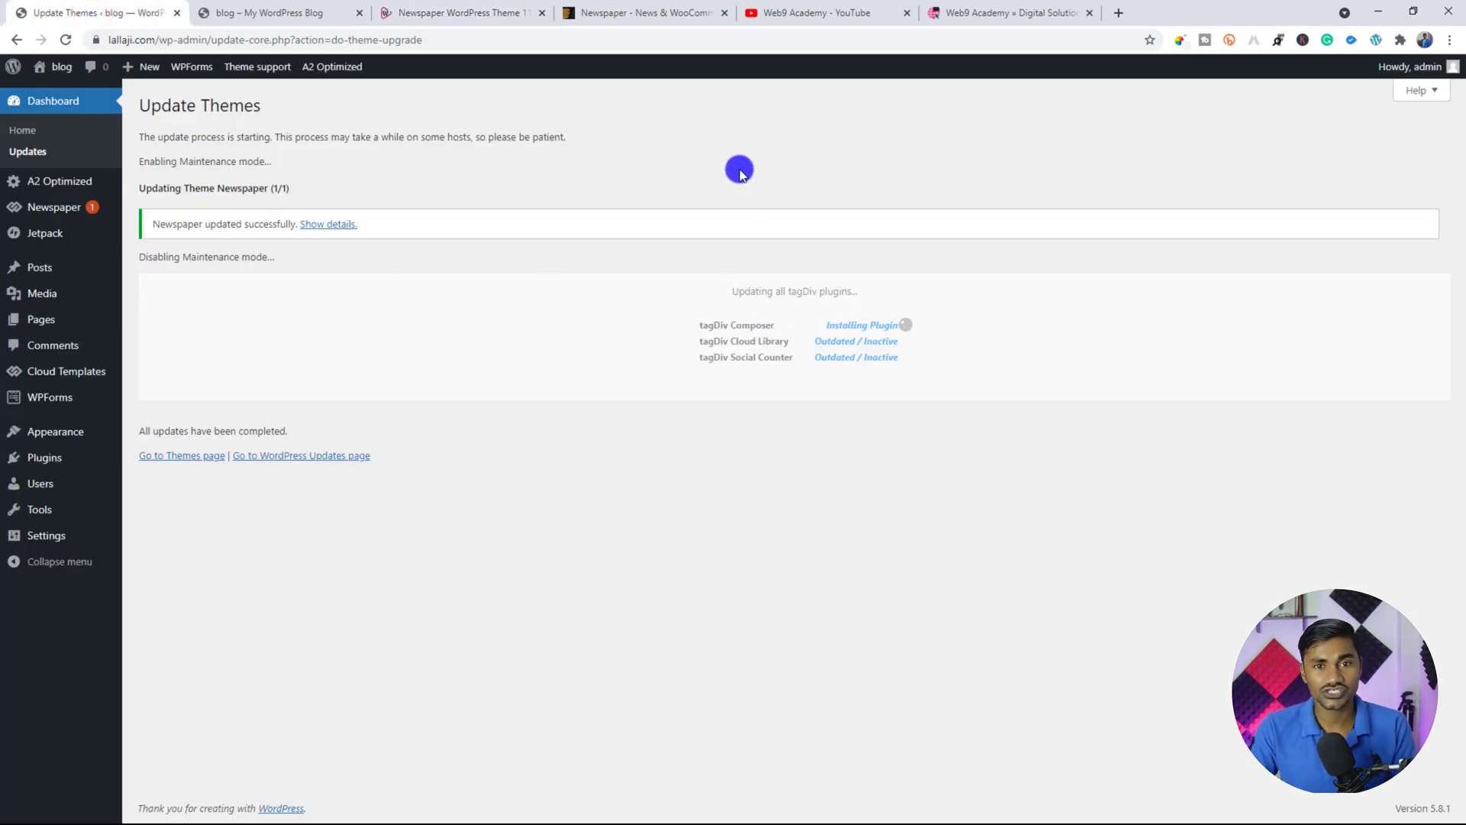
pyautogui.click(637, 10)
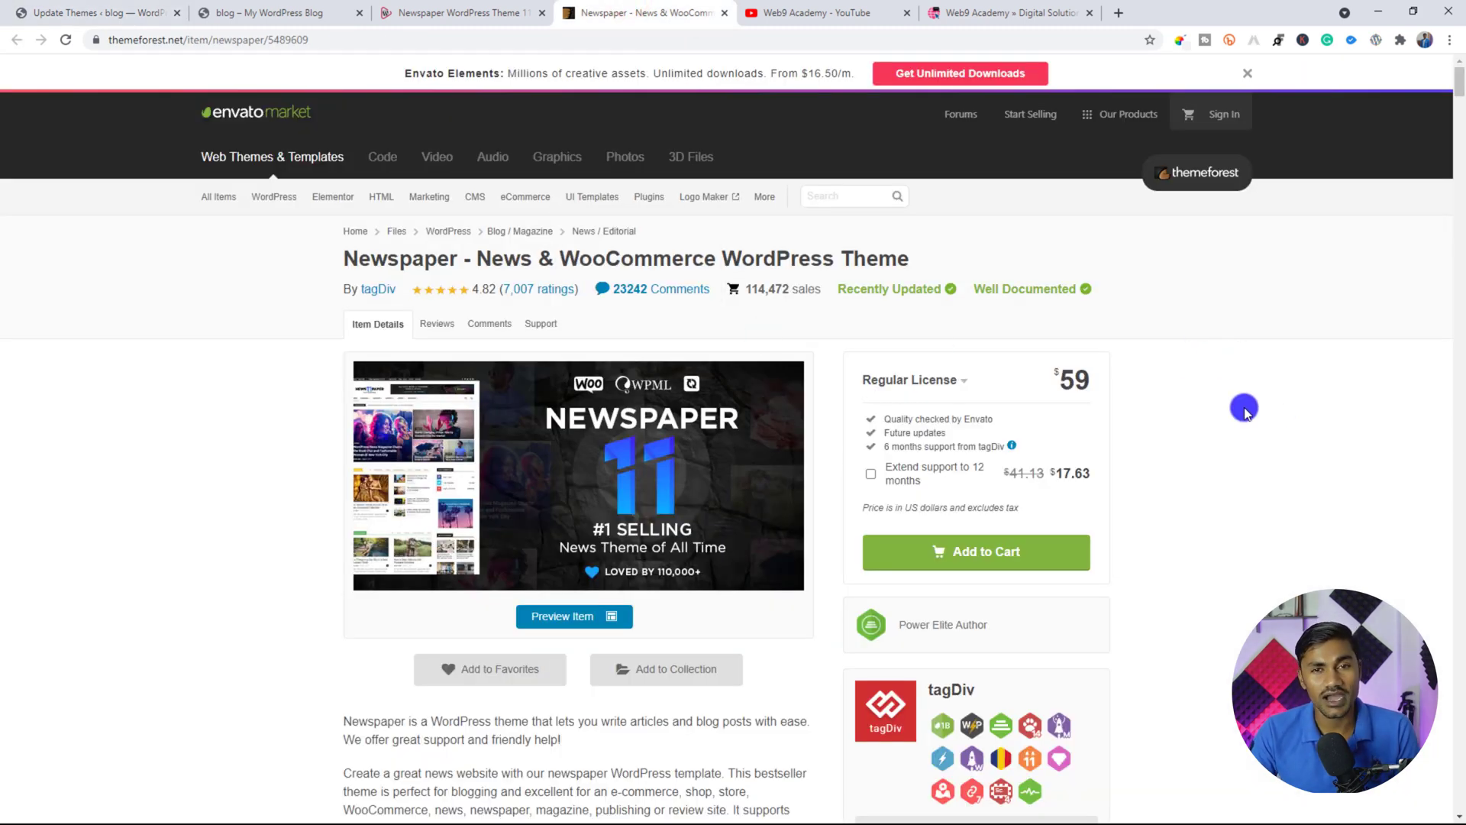
pyautogui.click(95, 13)
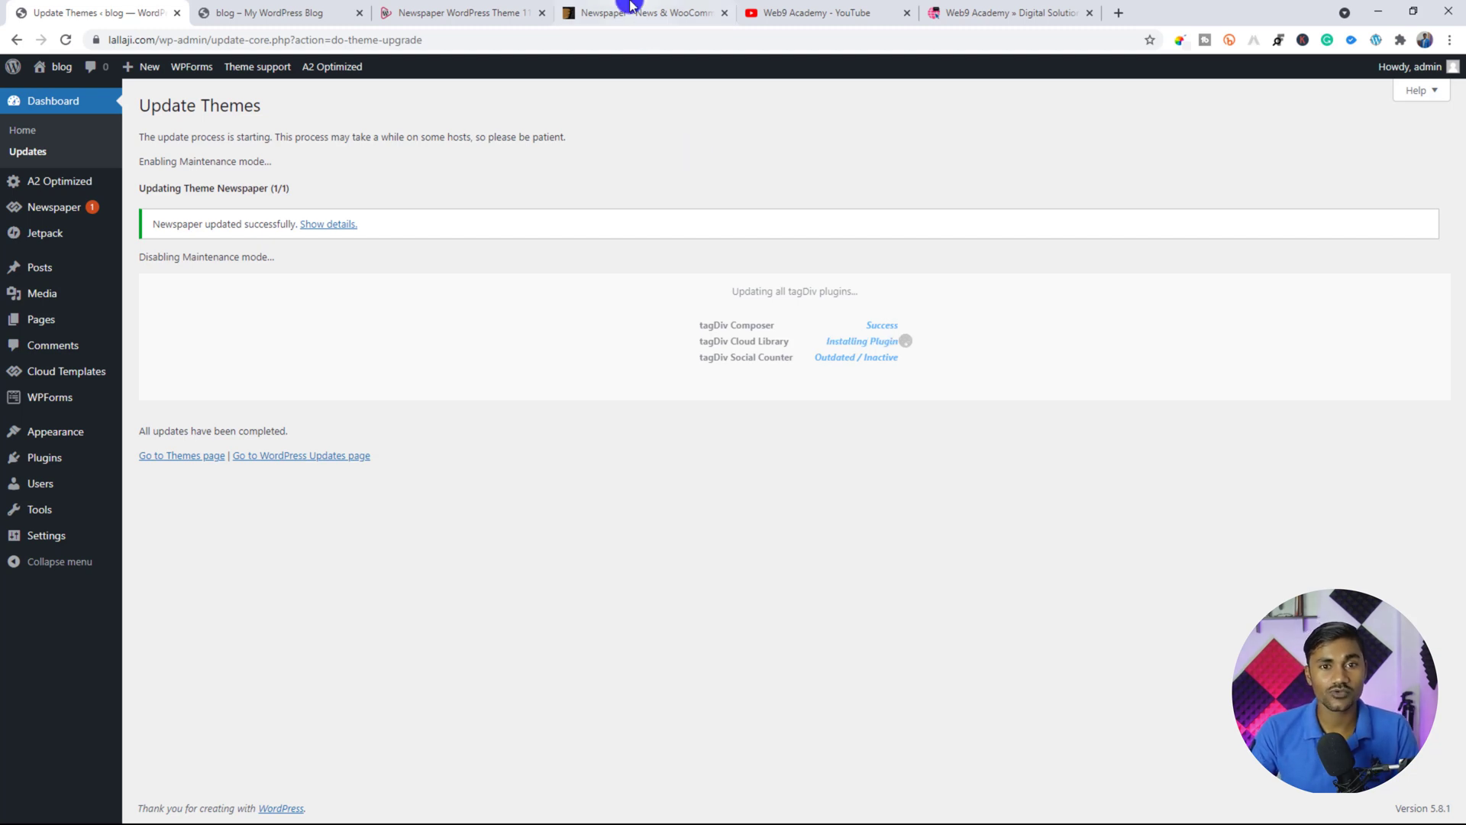
# Step: Compare the version in the MyGplStore product title with the updated version on the Newspaper welcome page
pyautogui.click(456, 12)
pyautogui.scroll(-1, 971, 405)
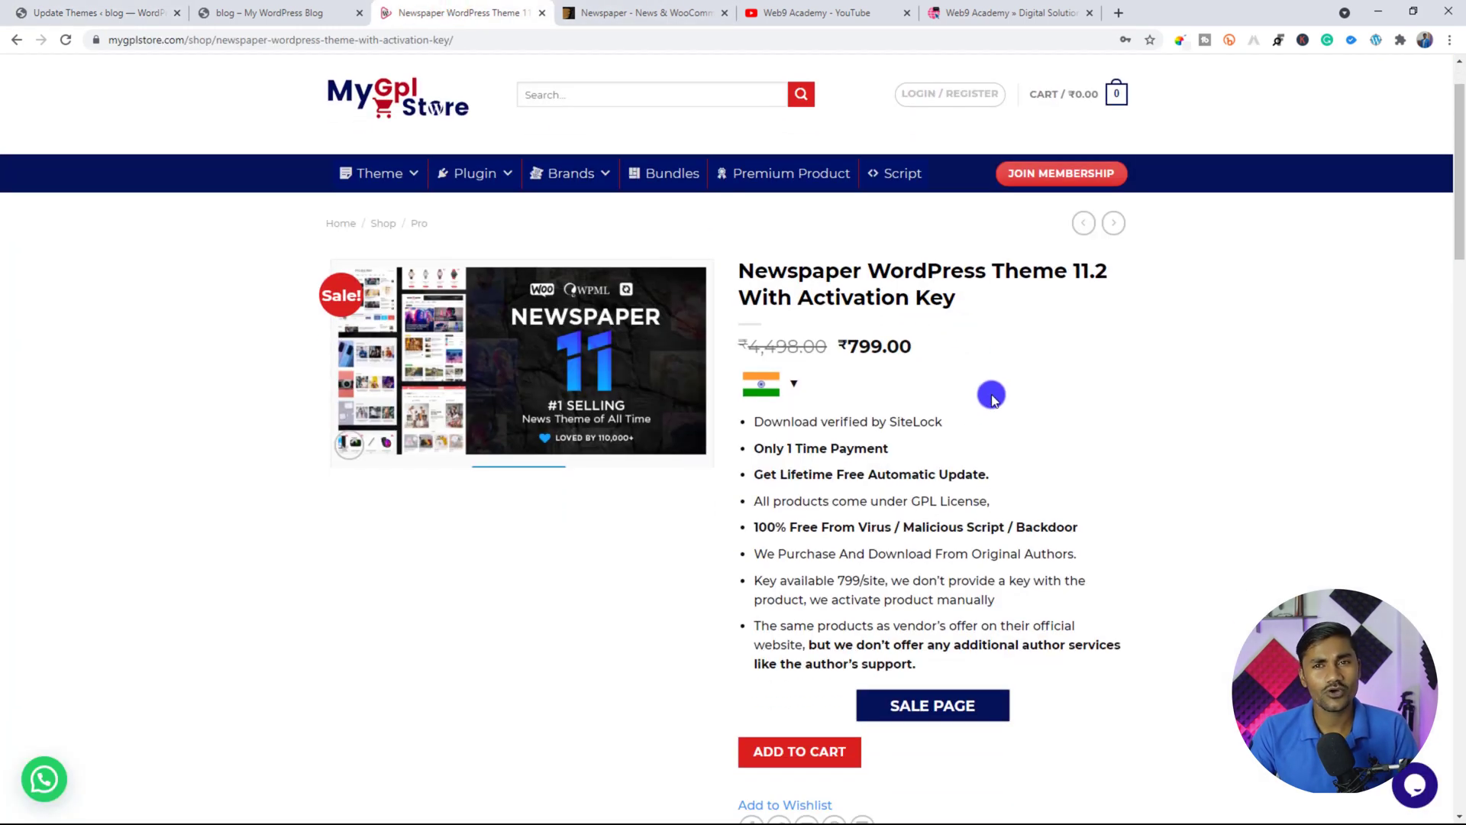
pyautogui.scroll(1, 1033, 415)
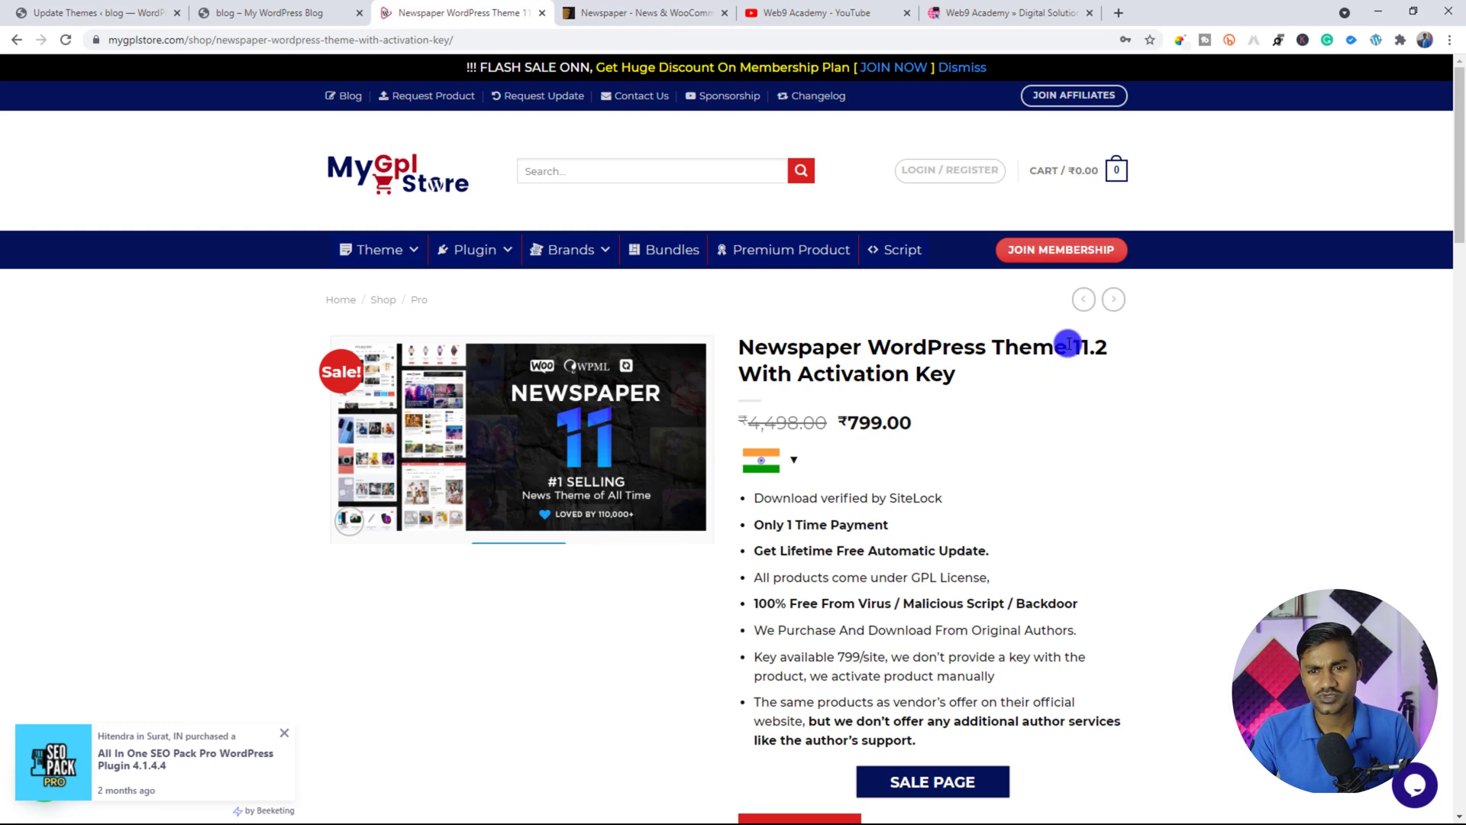
pyautogui.click(1144, 432)
pyautogui.moveTo(1076, 350); pyautogui.dragTo(1108, 347)
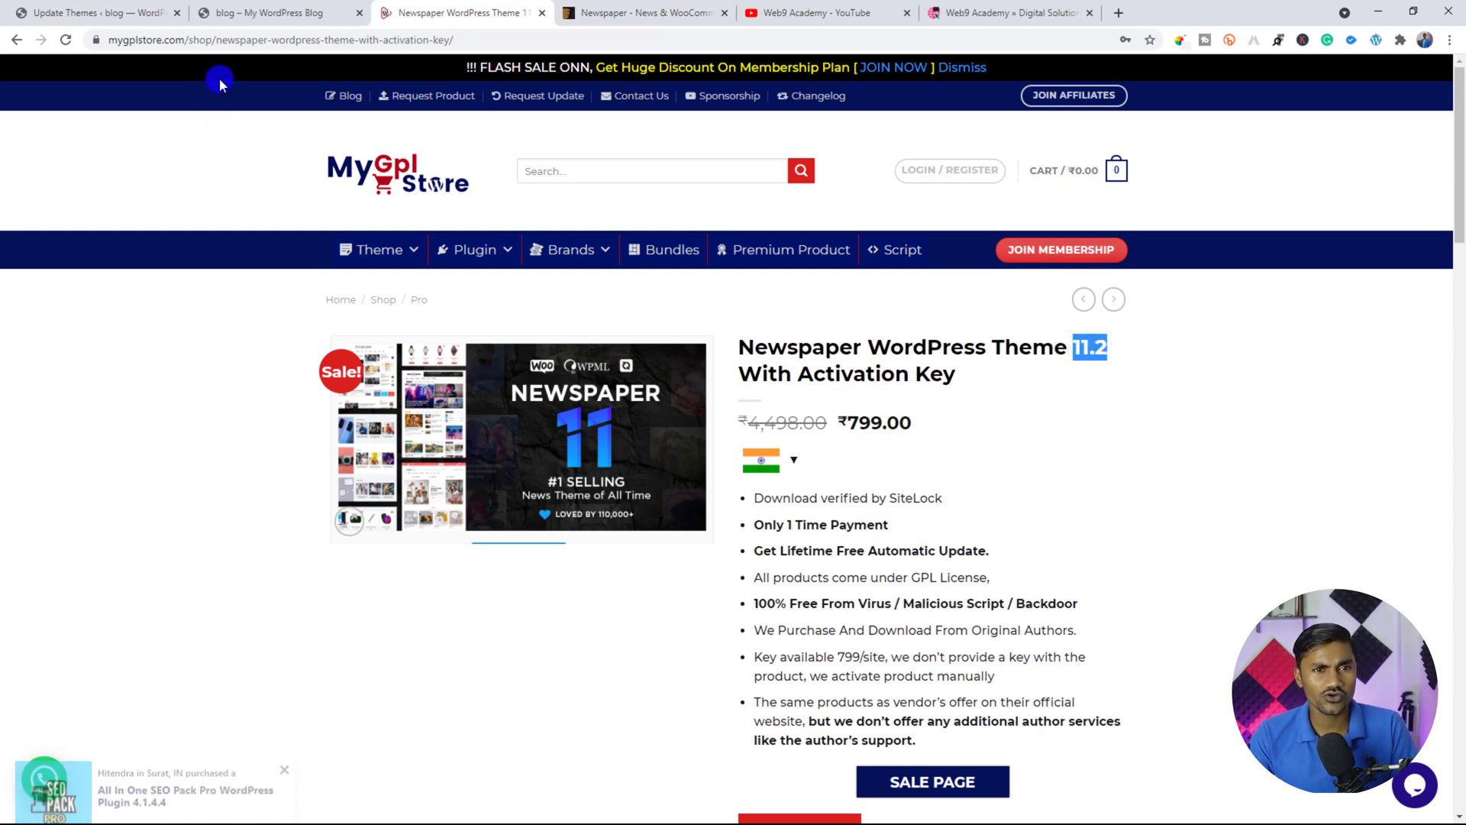
pyautogui.click(100, 12)
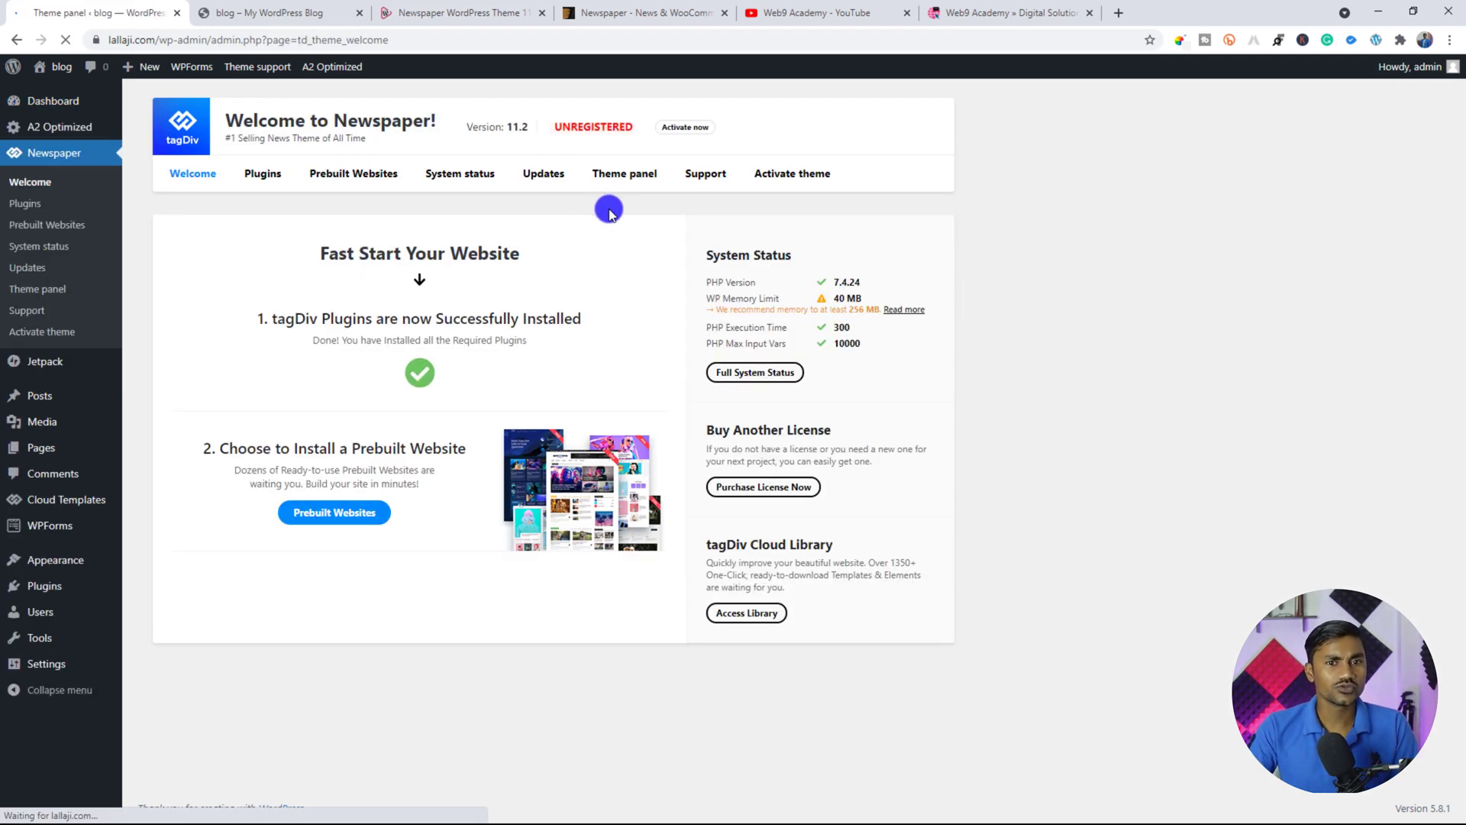
pyautogui.doubleClick(514, 128)
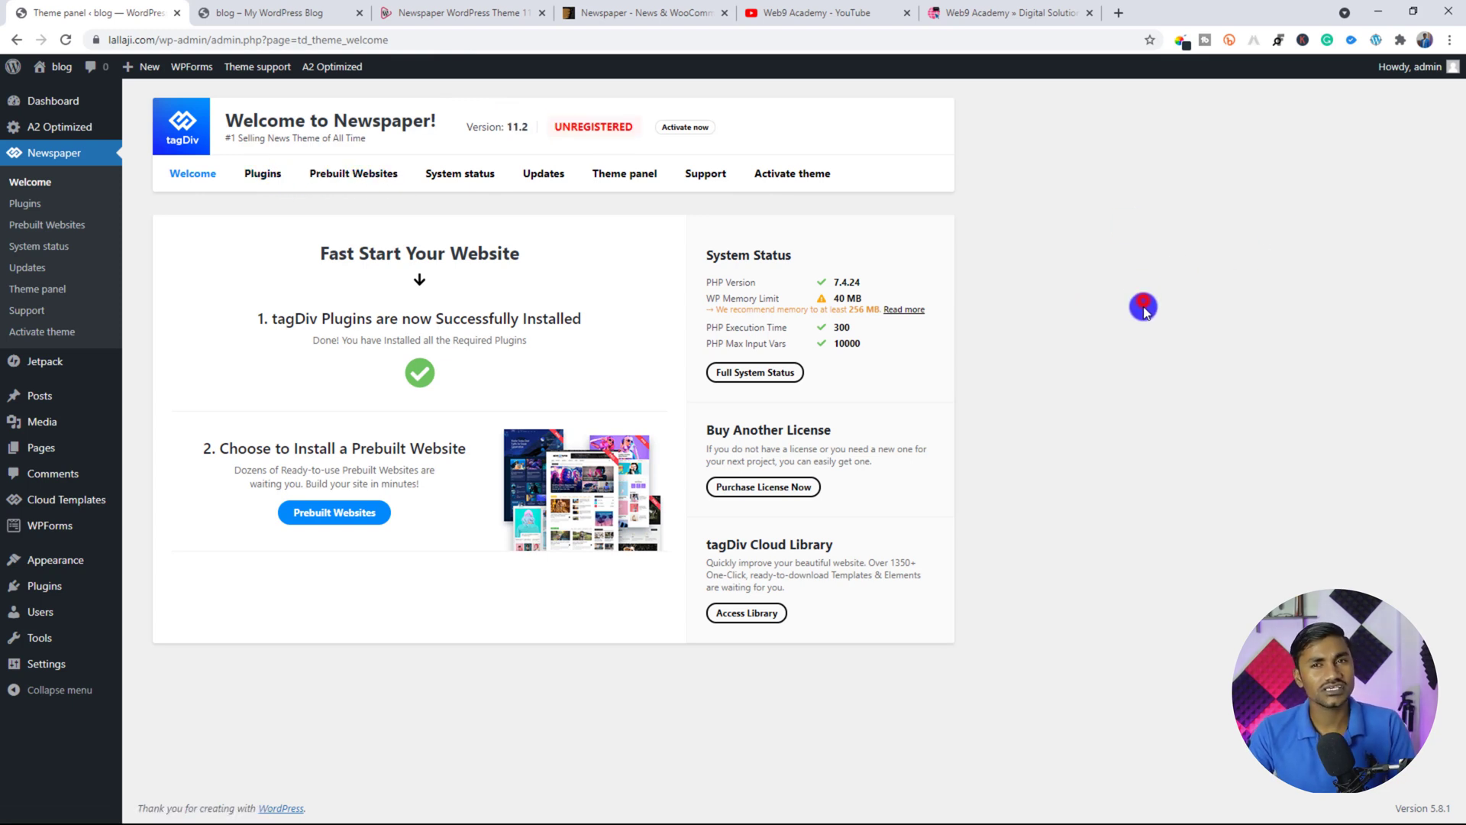
# Step: Open the Newspaper theme's activation page and consult the MyGplStore product page offering the activation key
pyautogui.click(795, 171)
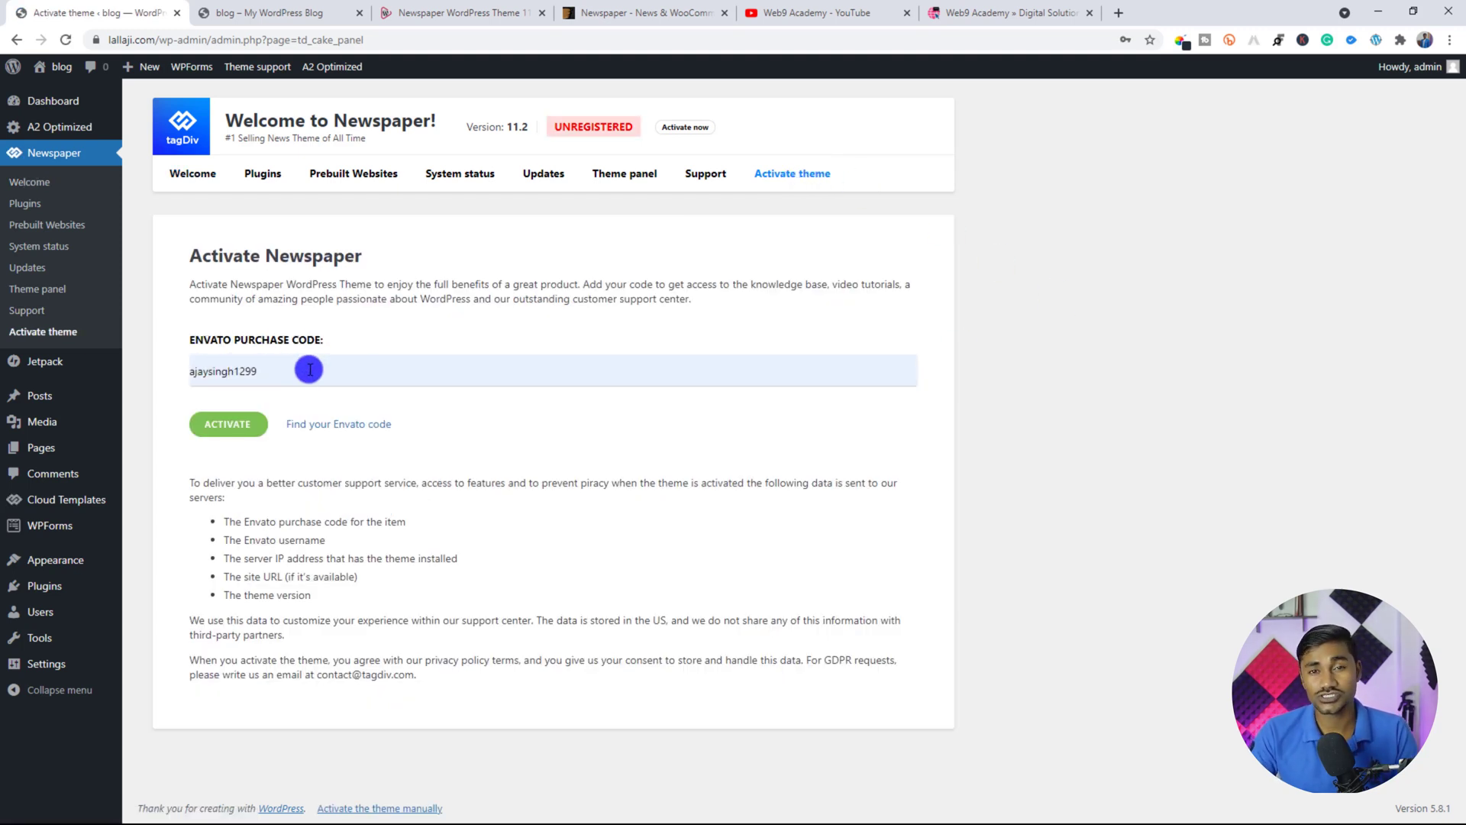
pyautogui.click(1099, 342)
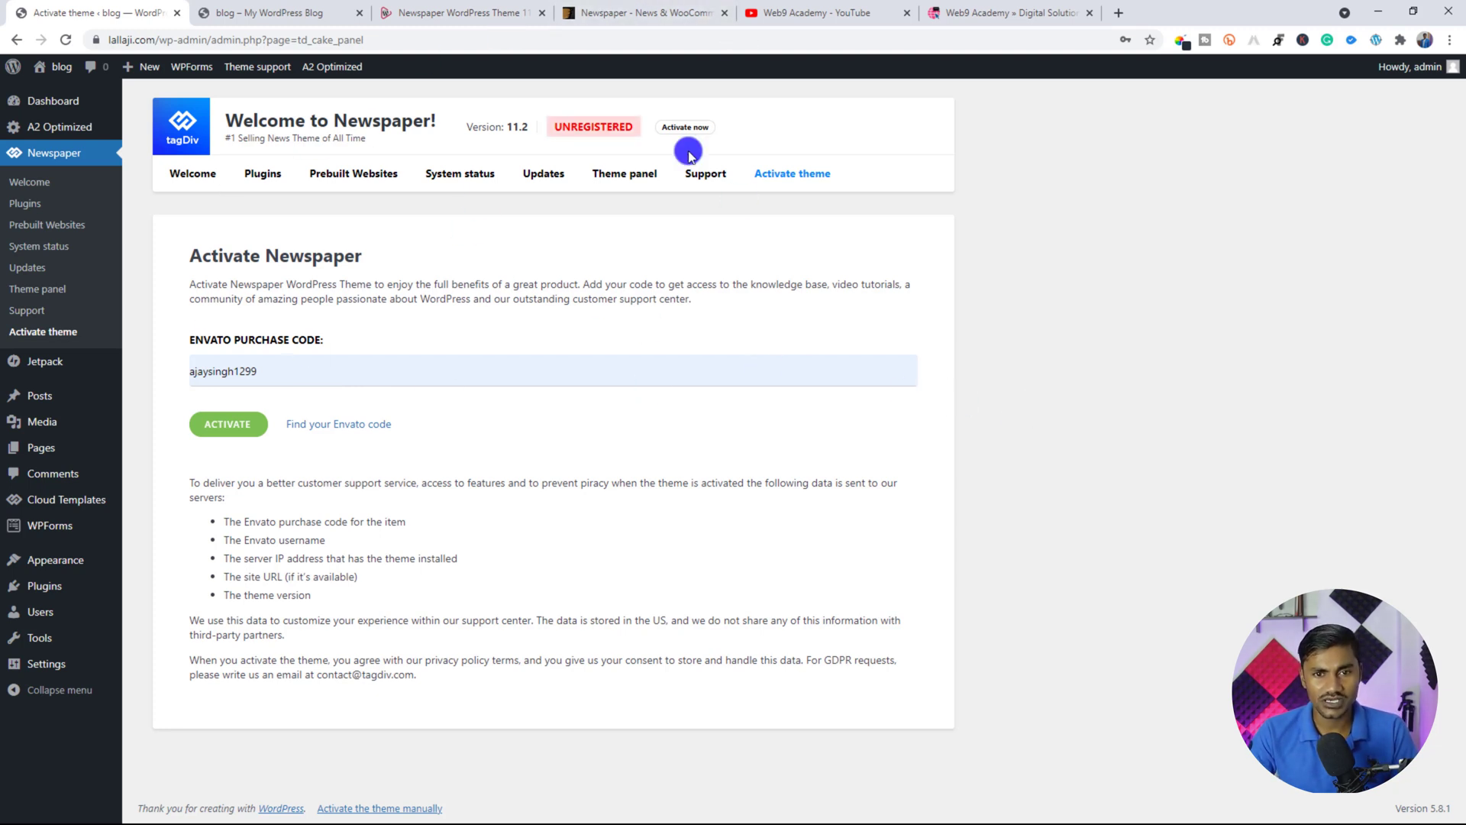
pyautogui.click(1123, 395)
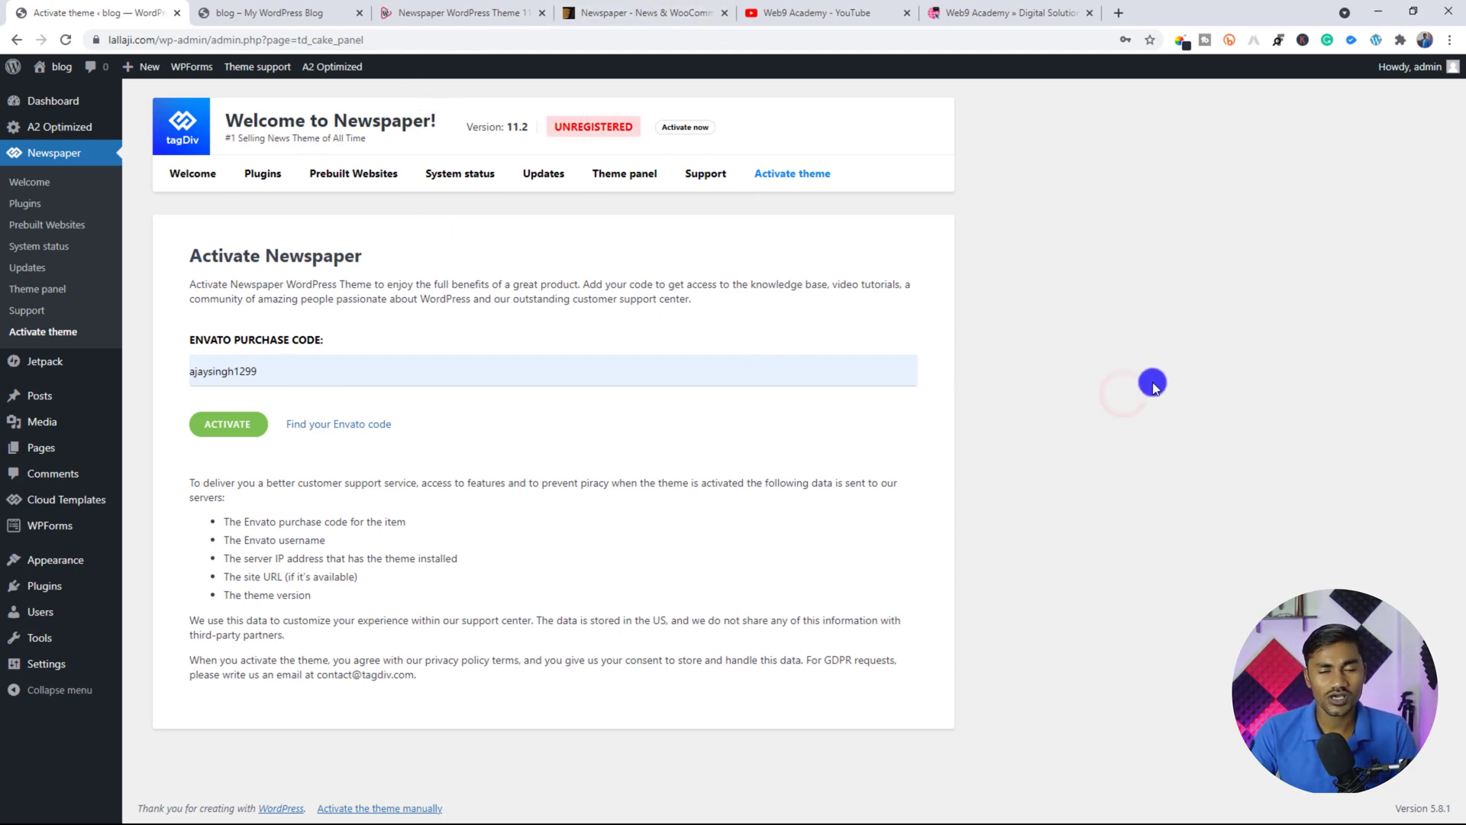
pyautogui.click(479, 9)
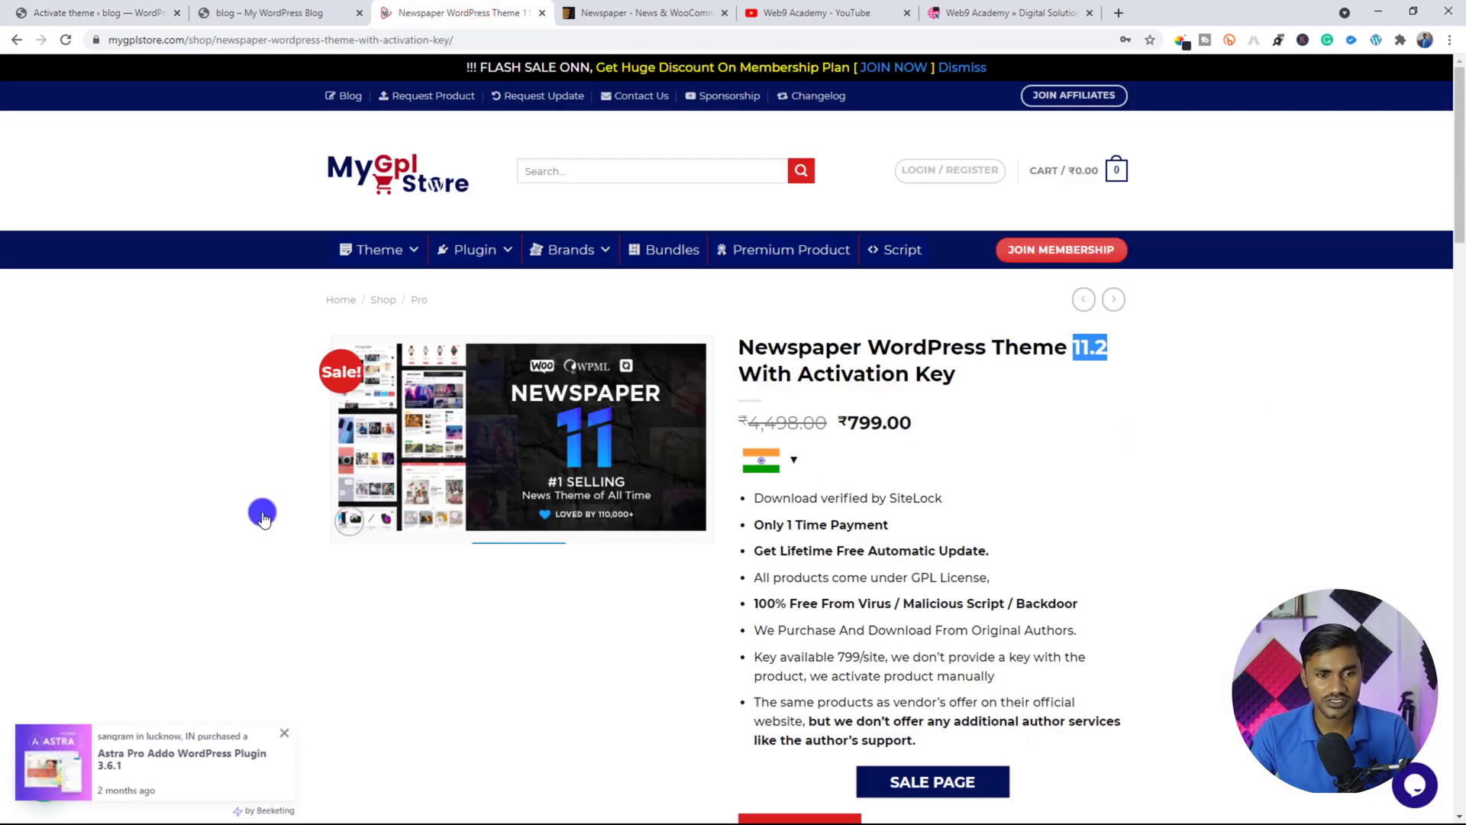
pyautogui.click(286, 733)
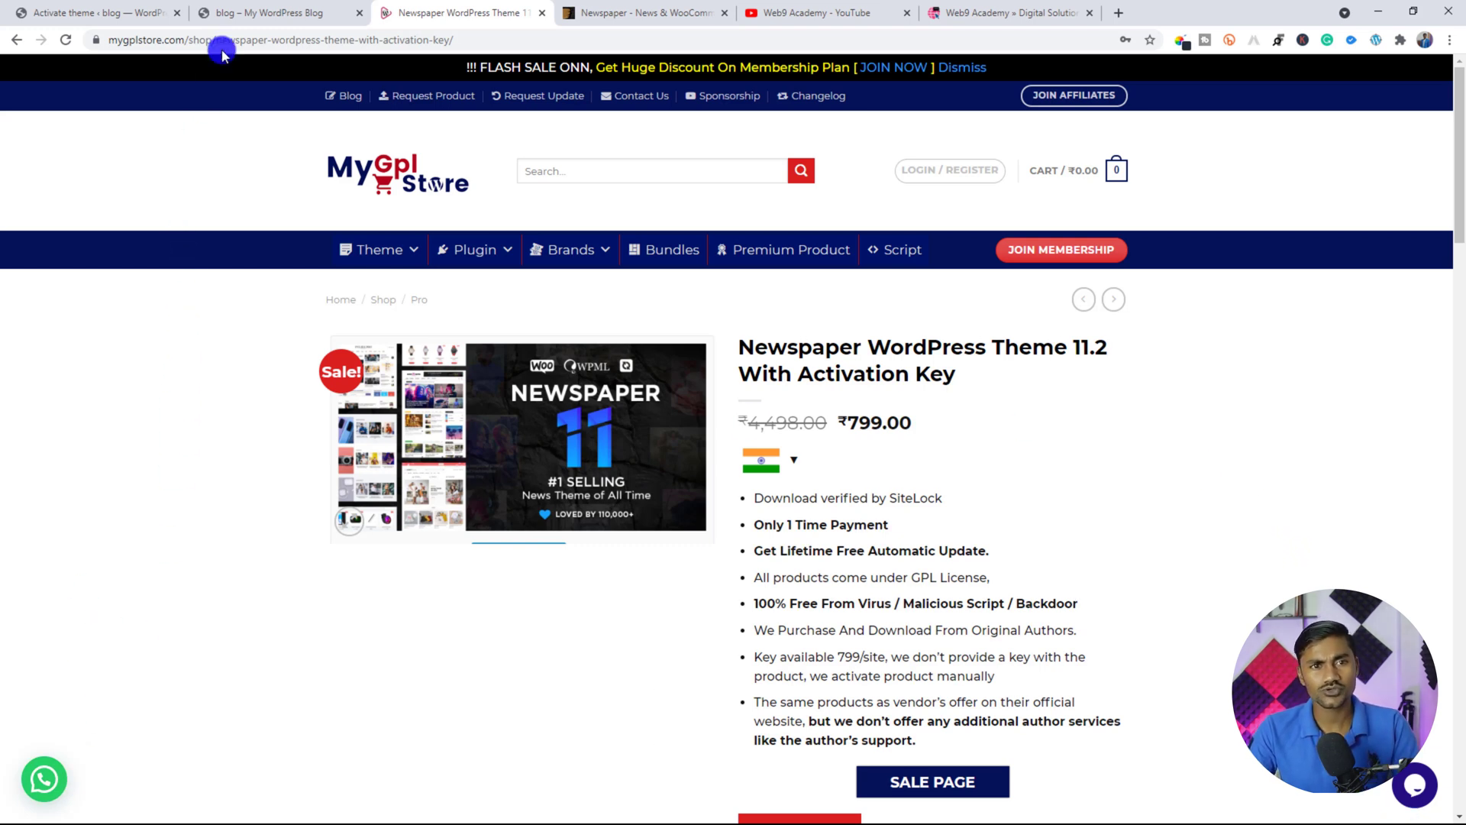
pyautogui.click(107, 10)
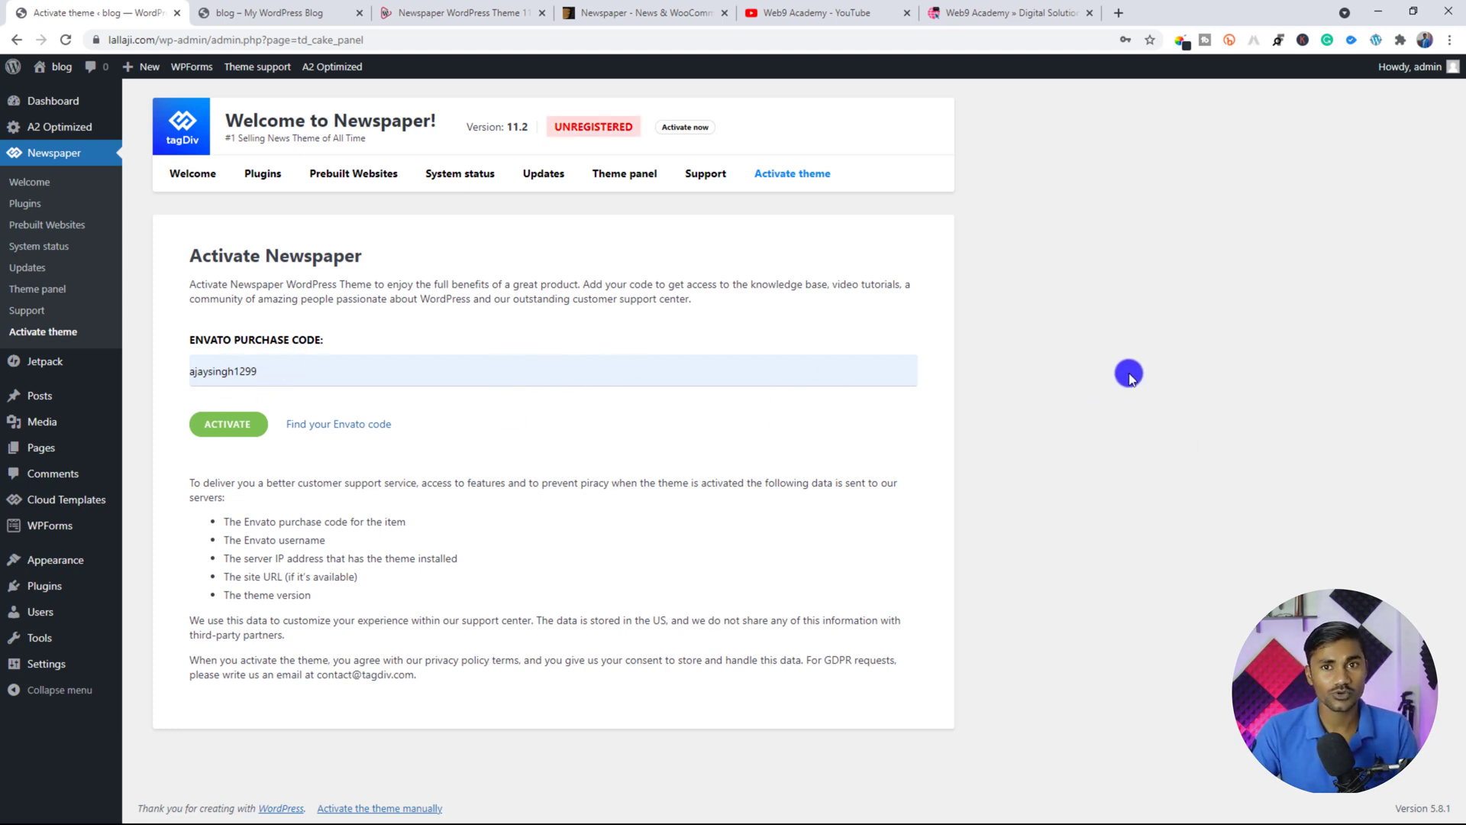
# Step: Replace the prefilled Envato purchase code with the purchased one, activate the Newspaper theme and acknowledge the activation
pyautogui.hotkey('ctrl', 'a')
pyautogui.hotkey('ctrl', 'v')
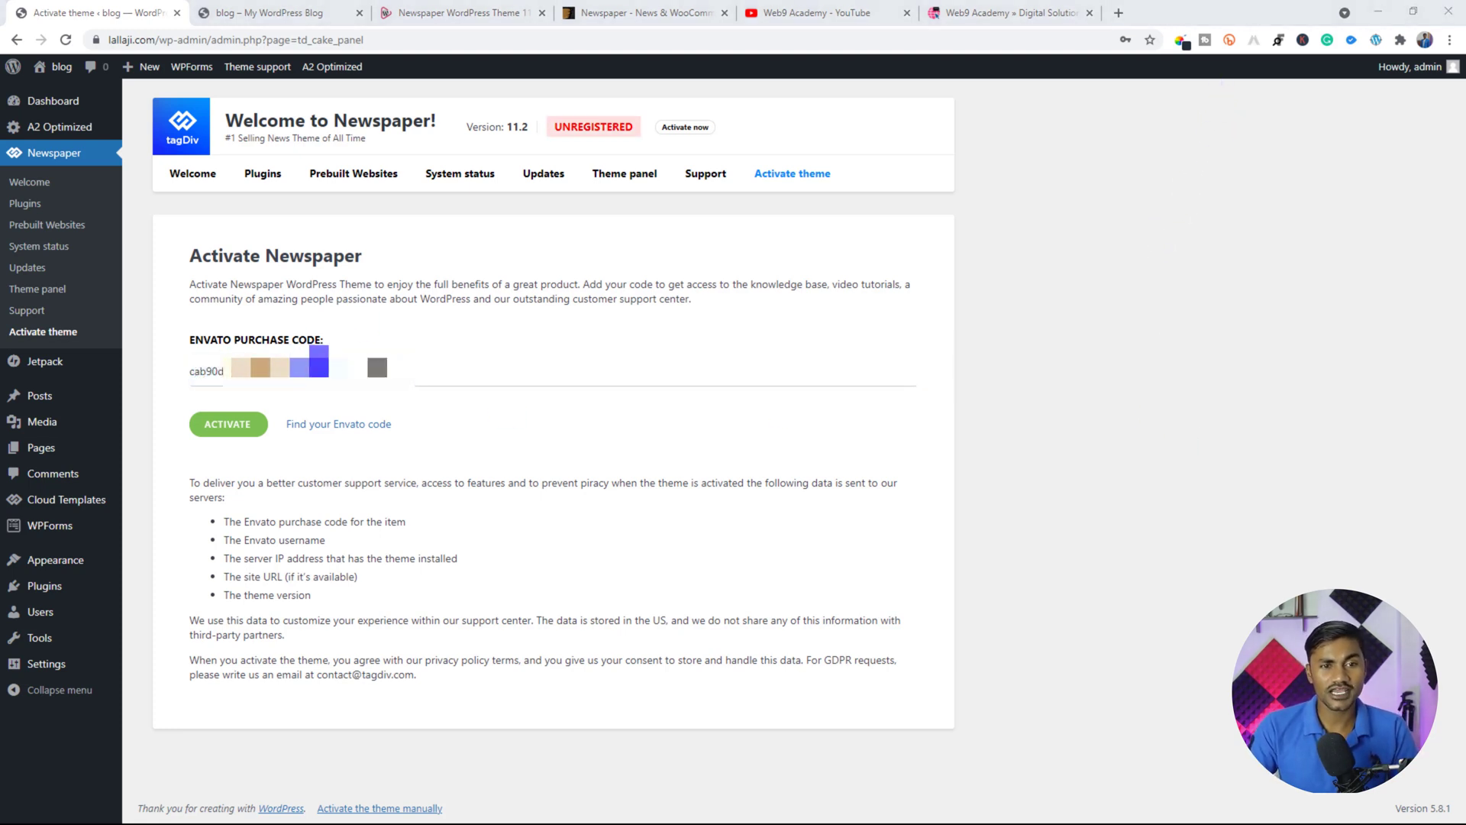
pyautogui.click(232, 425)
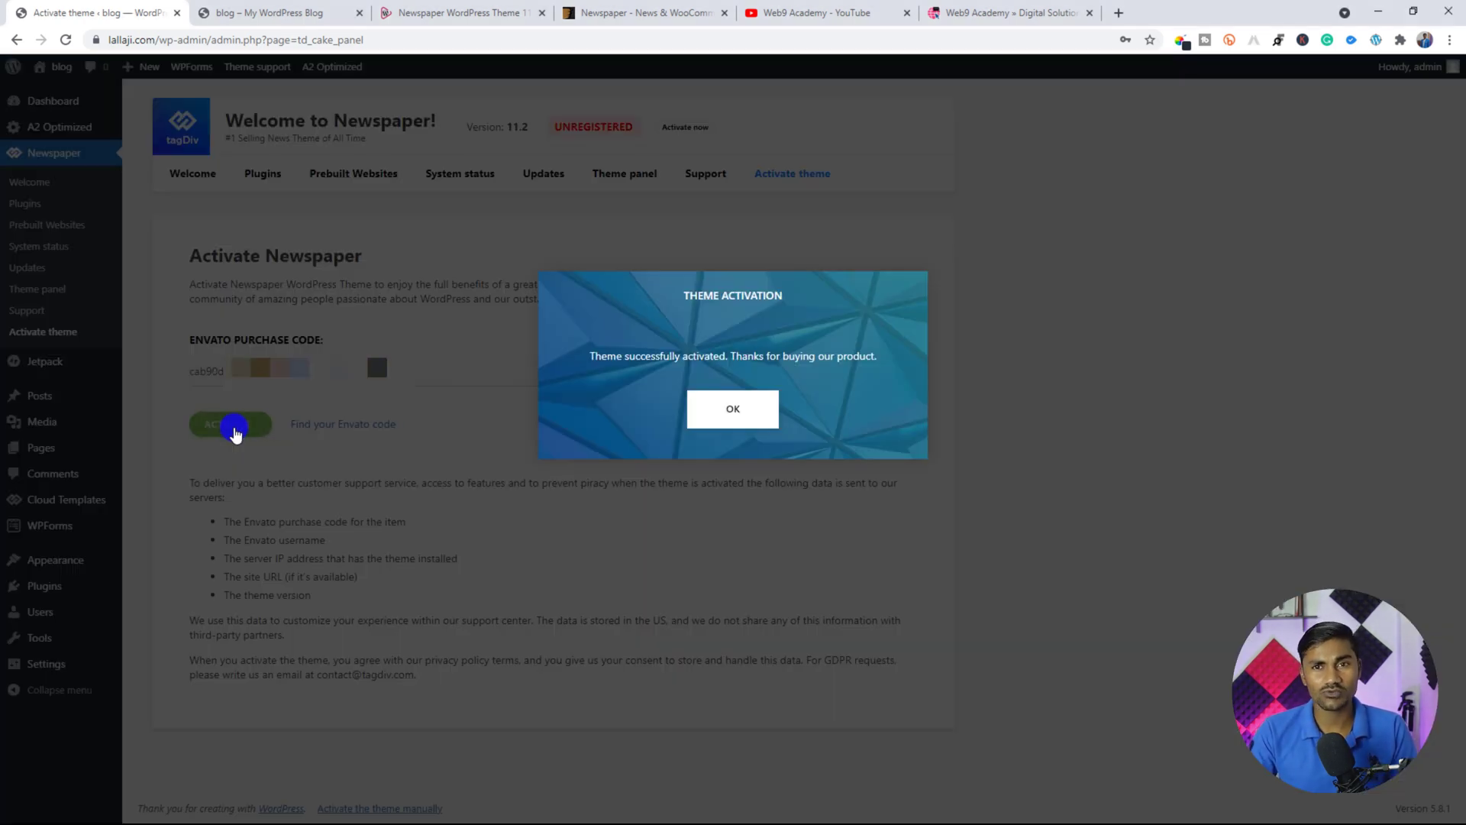
pyautogui.click(761, 412)
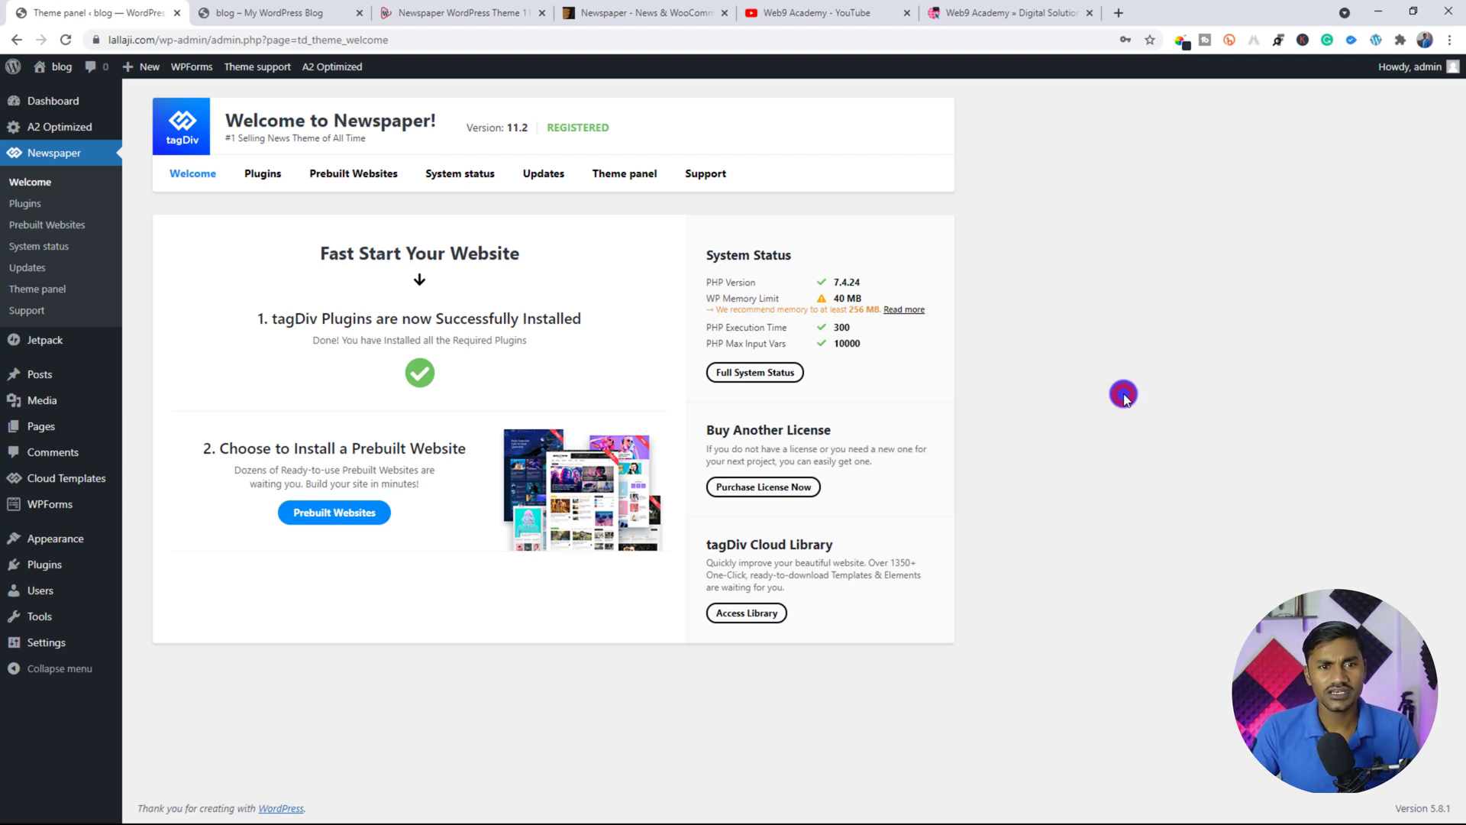
# Step: Reload the blog's front page to view it with the Newspaper theme
pyautogui.click(290, 12)
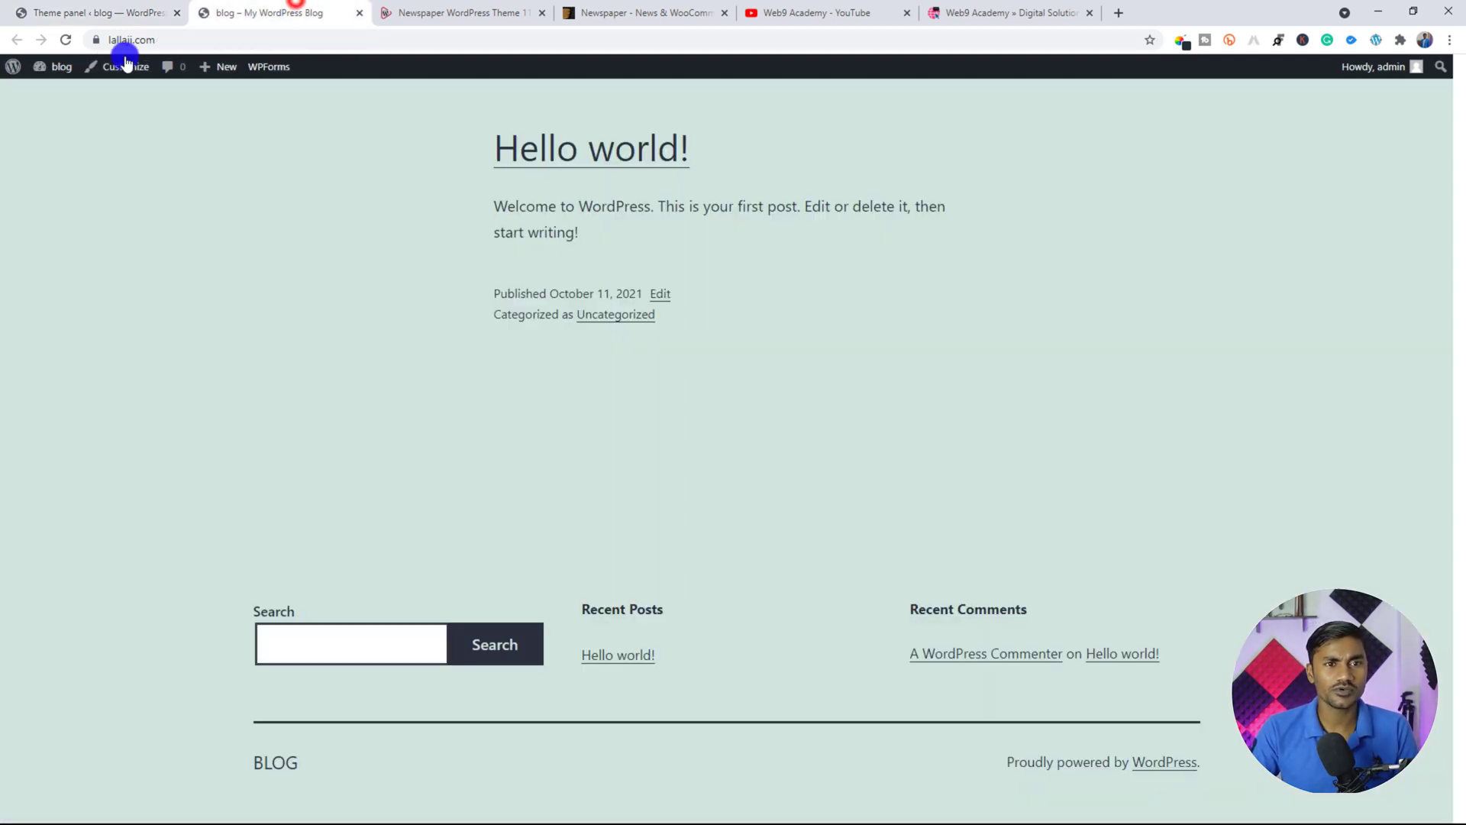
pyautogui.click(69, 40)
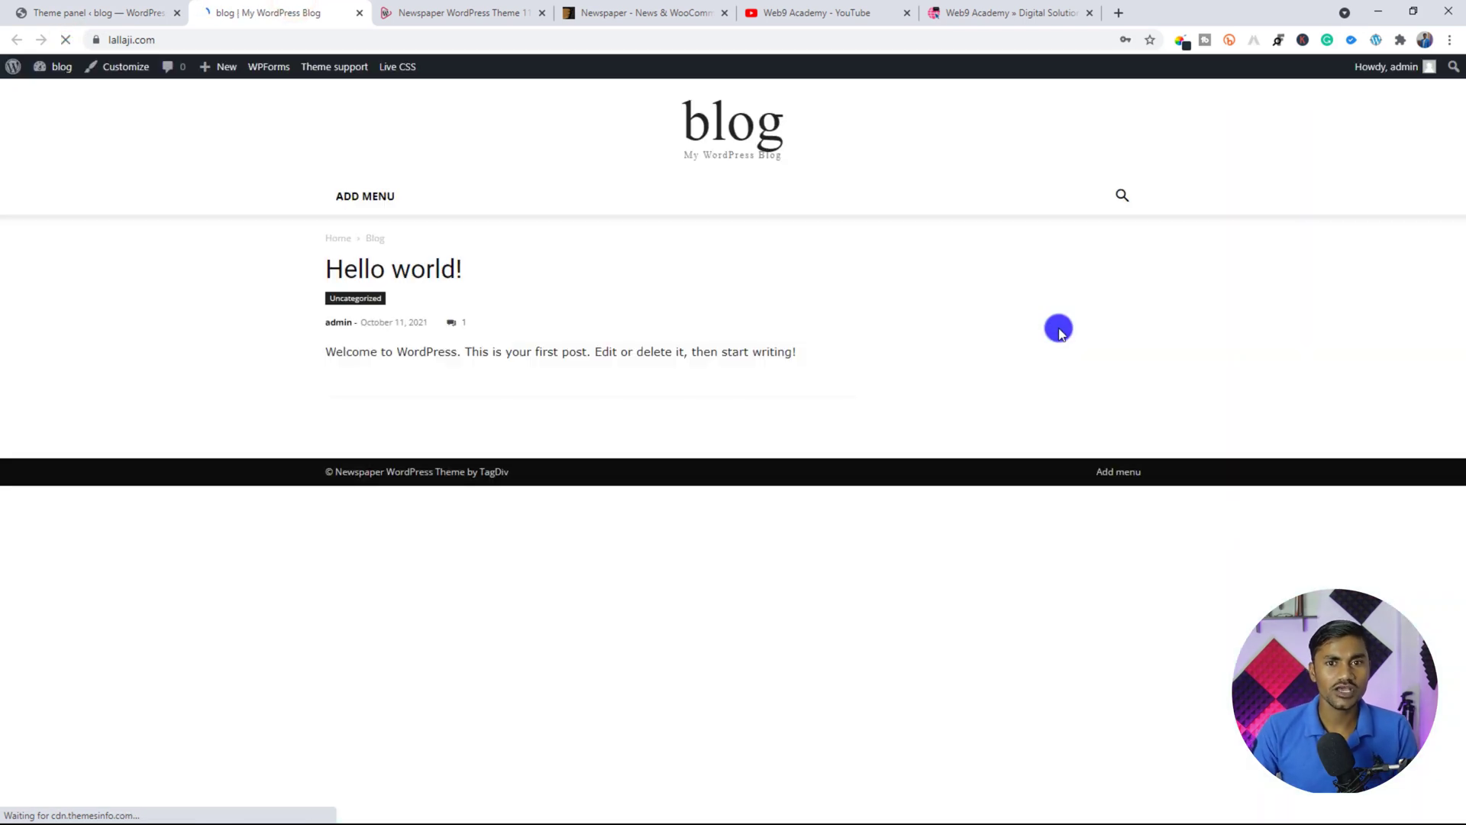
# Step: Return to the WordPress dashboard and open the Newspaper theme's Prebuilt Websites page
pyautogui.click(79, 9)
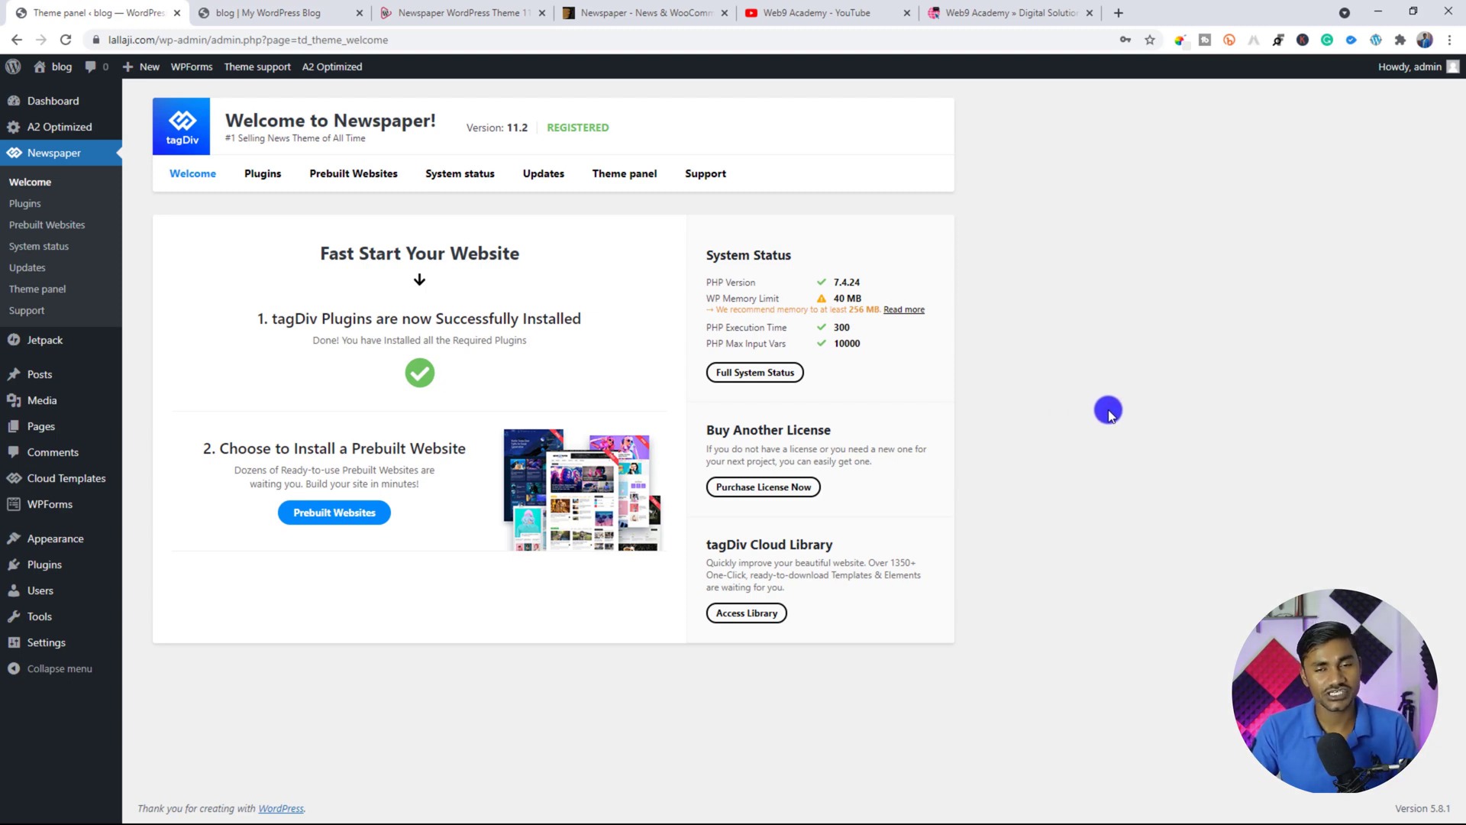
pyautogui.click(28, 184)
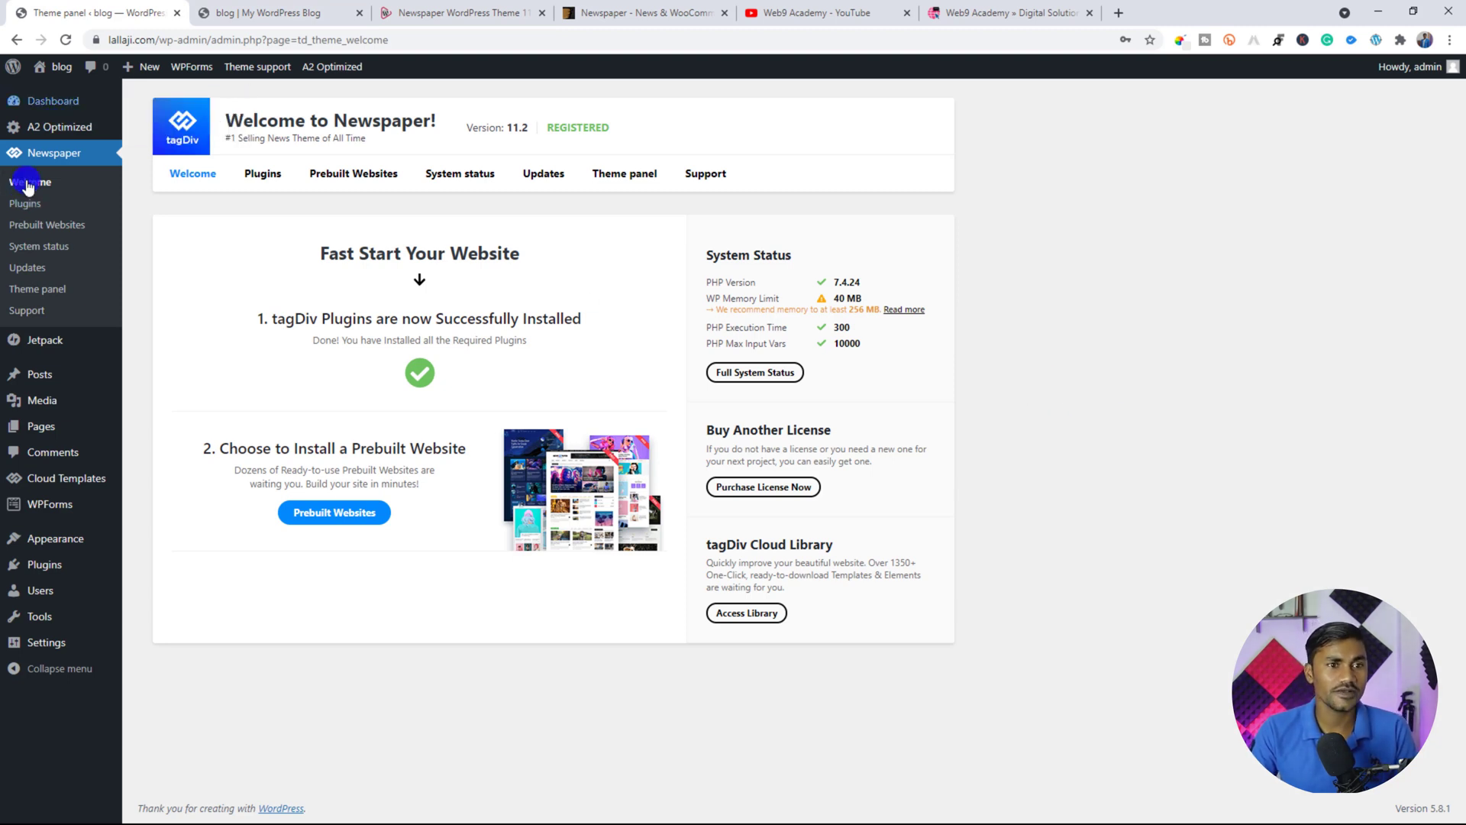
pyautogui.click(43, 224)
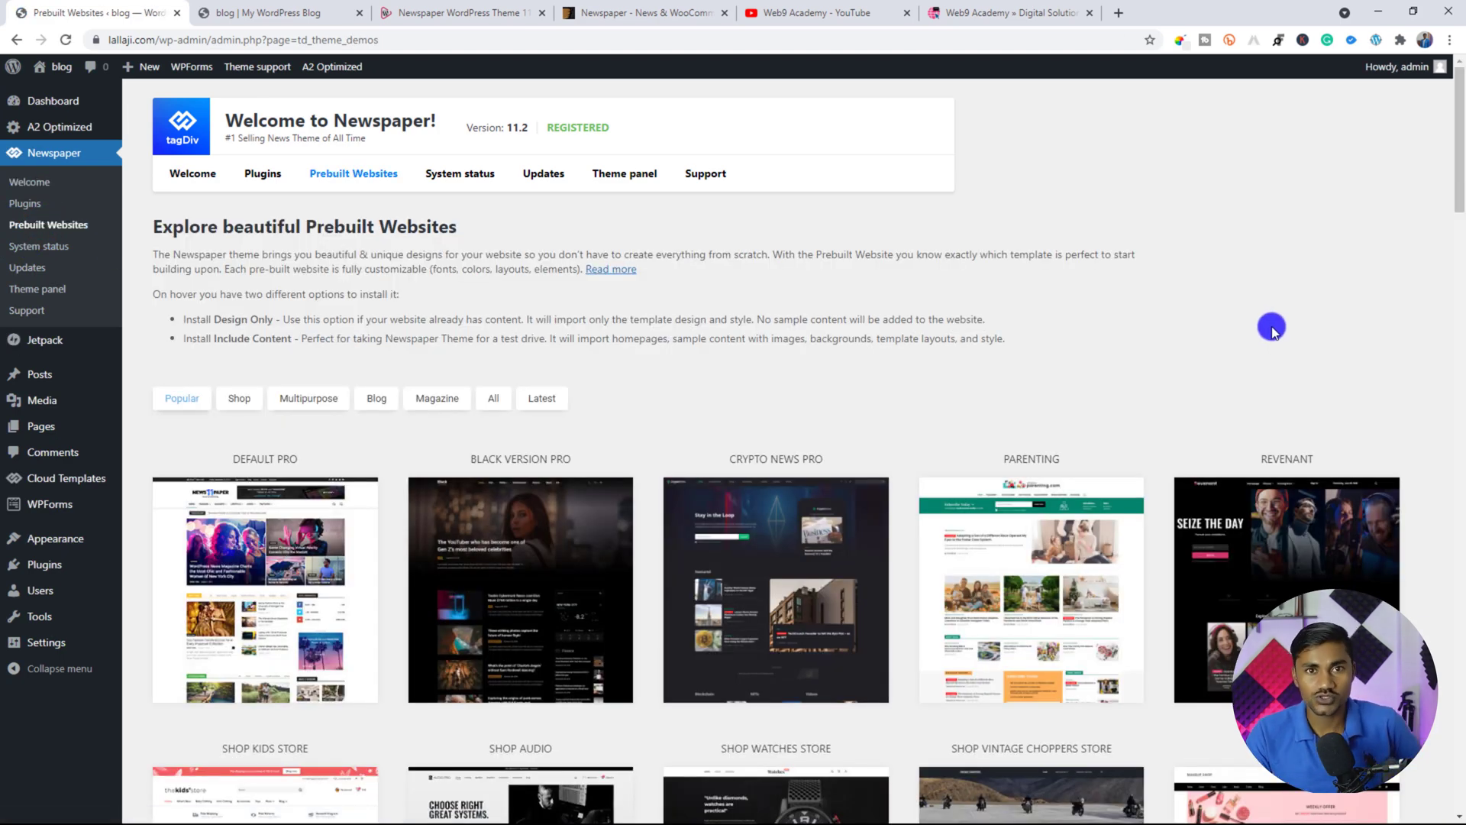
# Step: Browse the popular prebuilt websites and preview the Coronavirus Medicine Pro demo, looking through its home page
pyautogui.scroll(-5, 1231, 386)
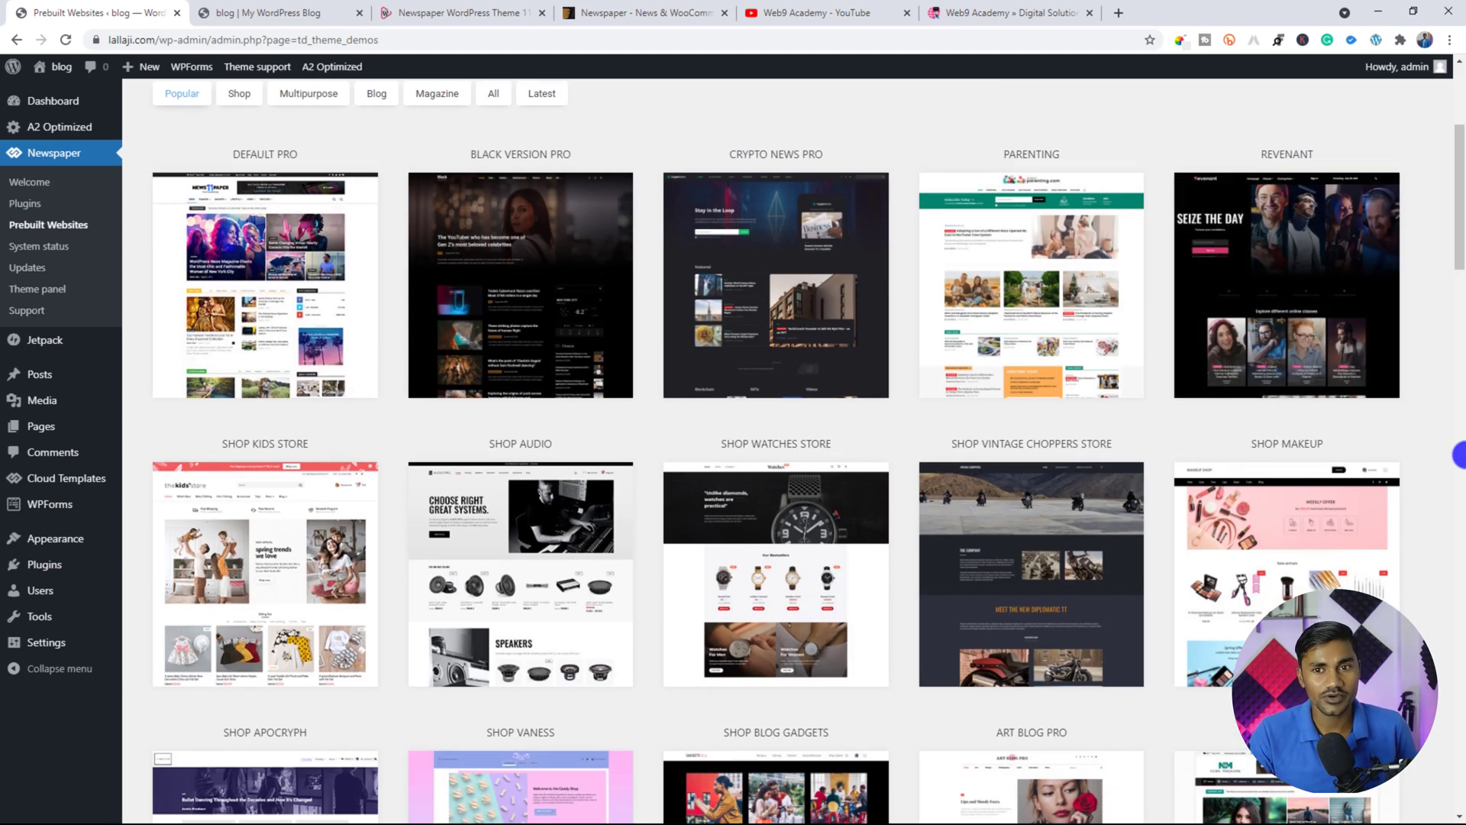
pyautogui.scroll(5, 1256, 284)
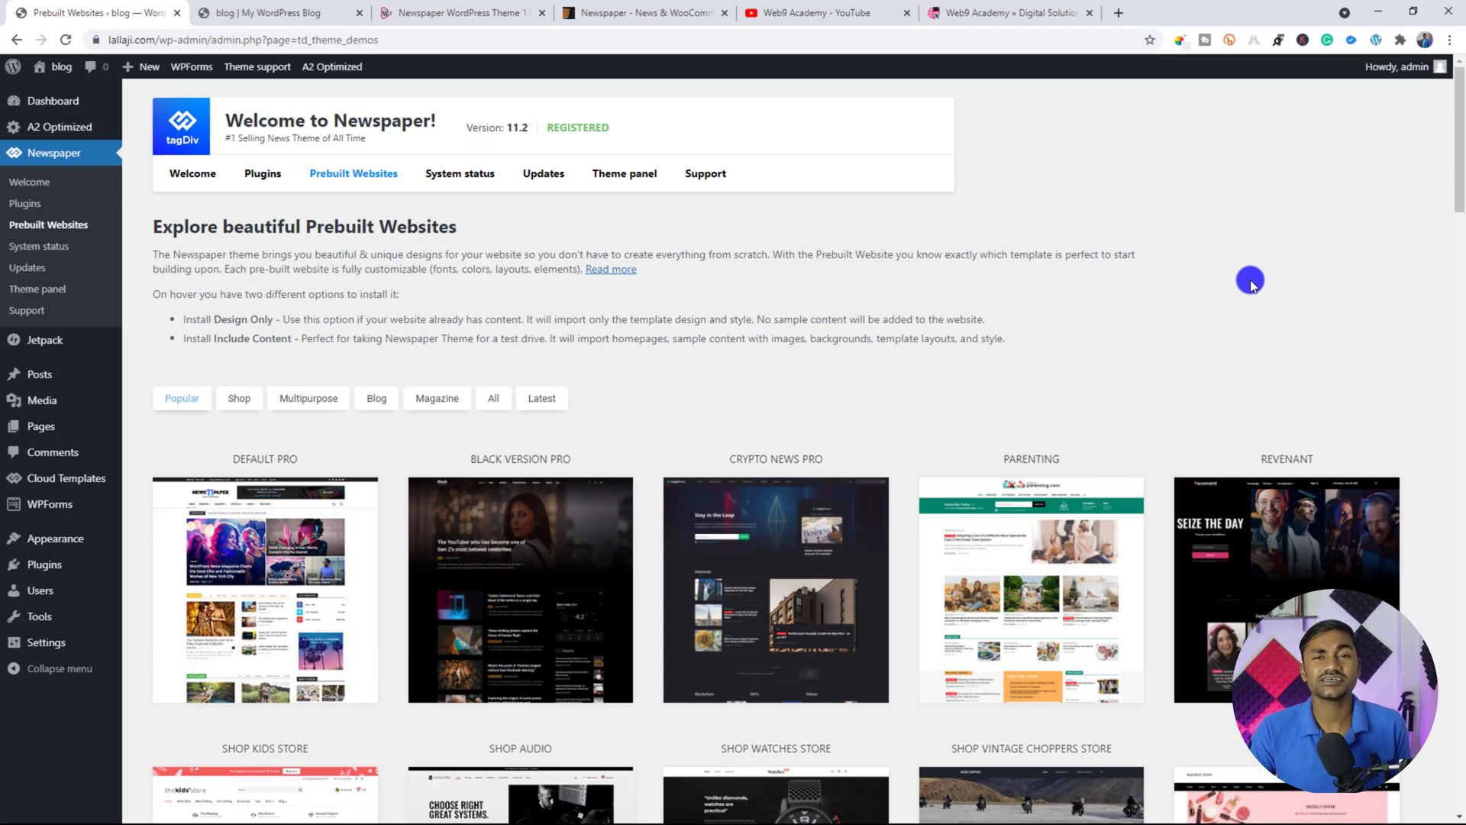
pyautogui.scroll(-10, 1459, 385)
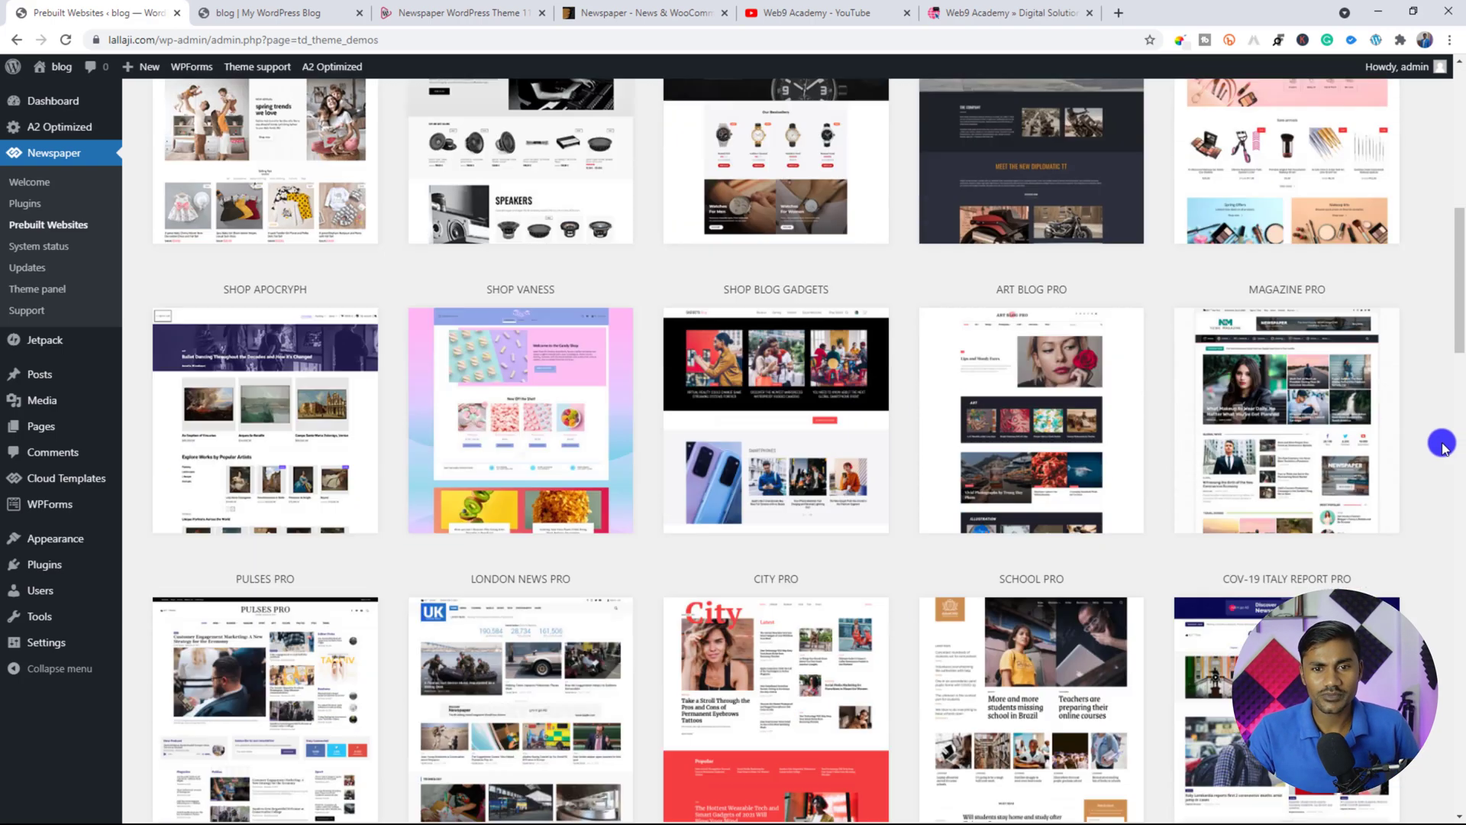
pyautogui.scroll(-8, 1443, 453)
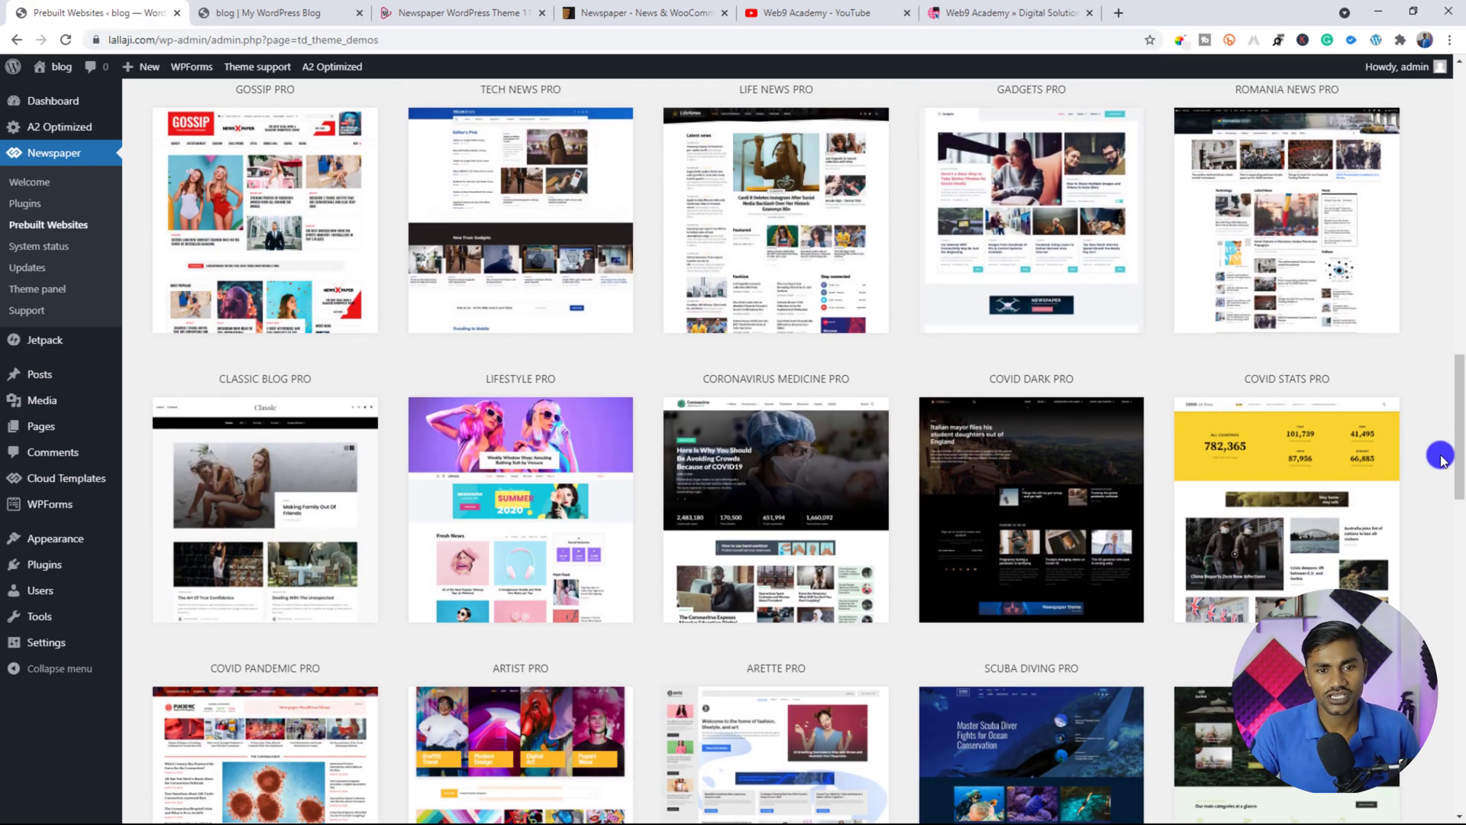
pyautogui.scroll(-3, 1440, 468)
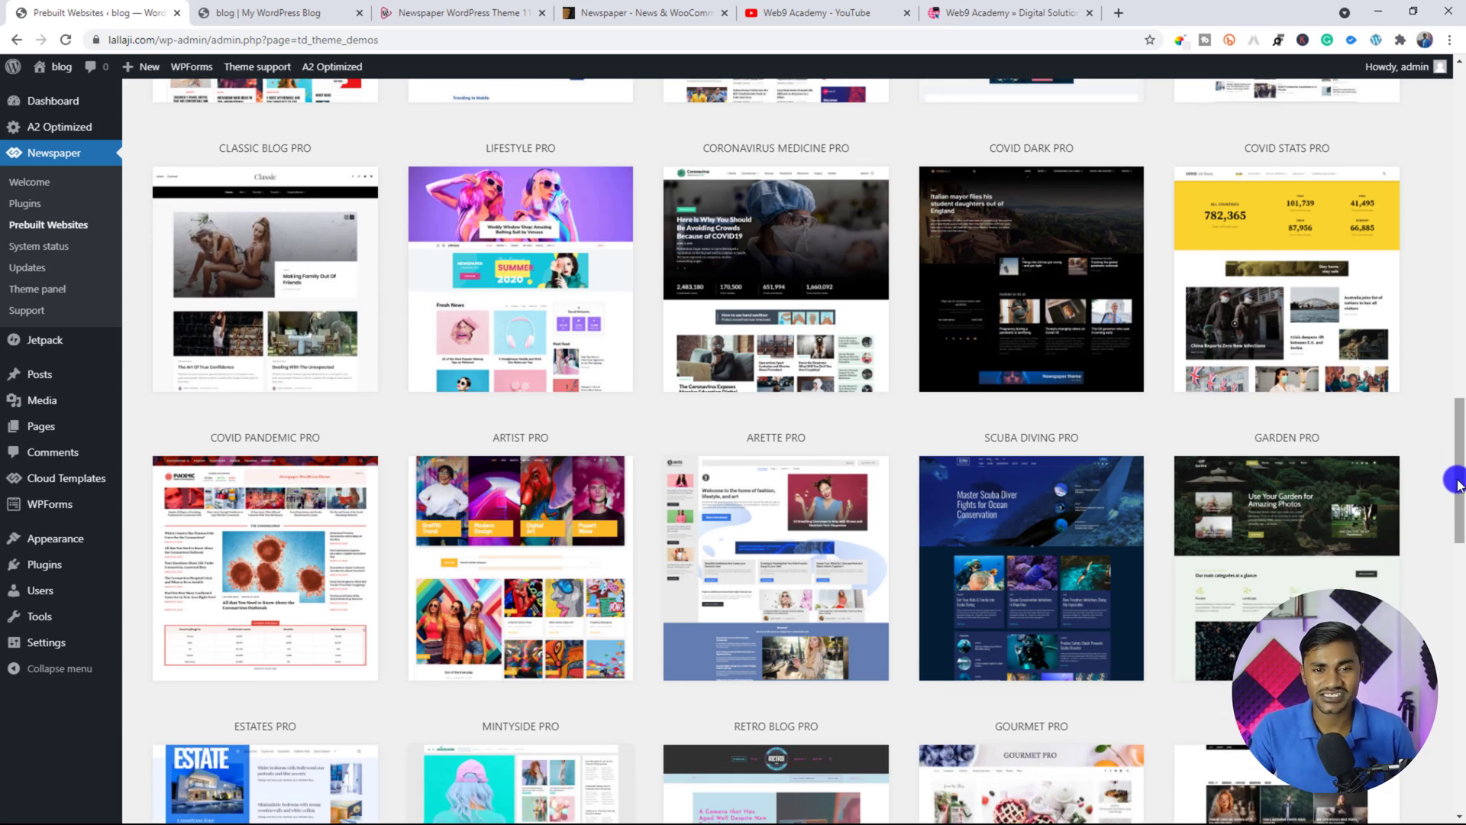
pyautogui.moveTo(779, 269)
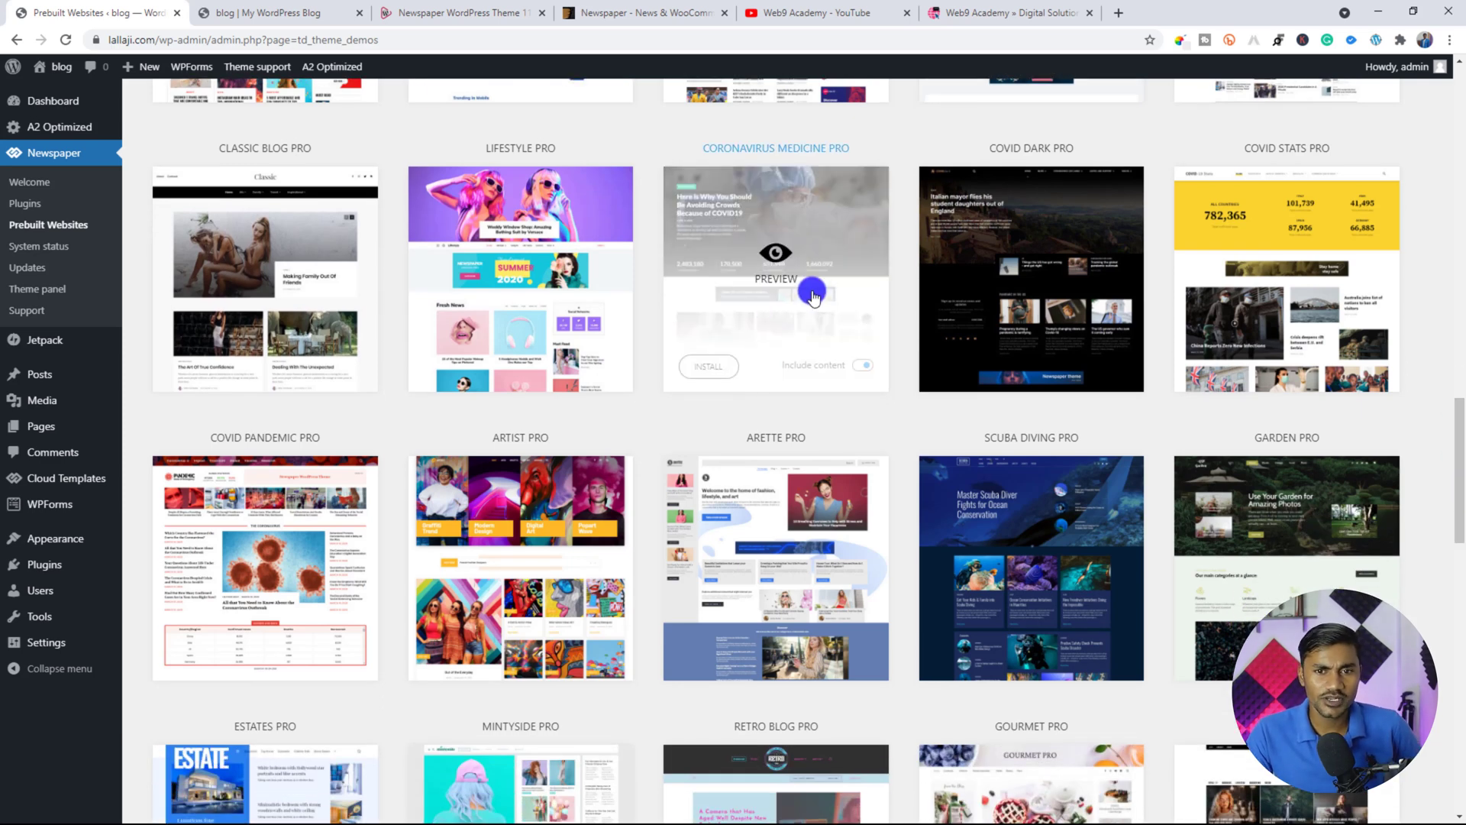
pyautogui.click(776, 260)
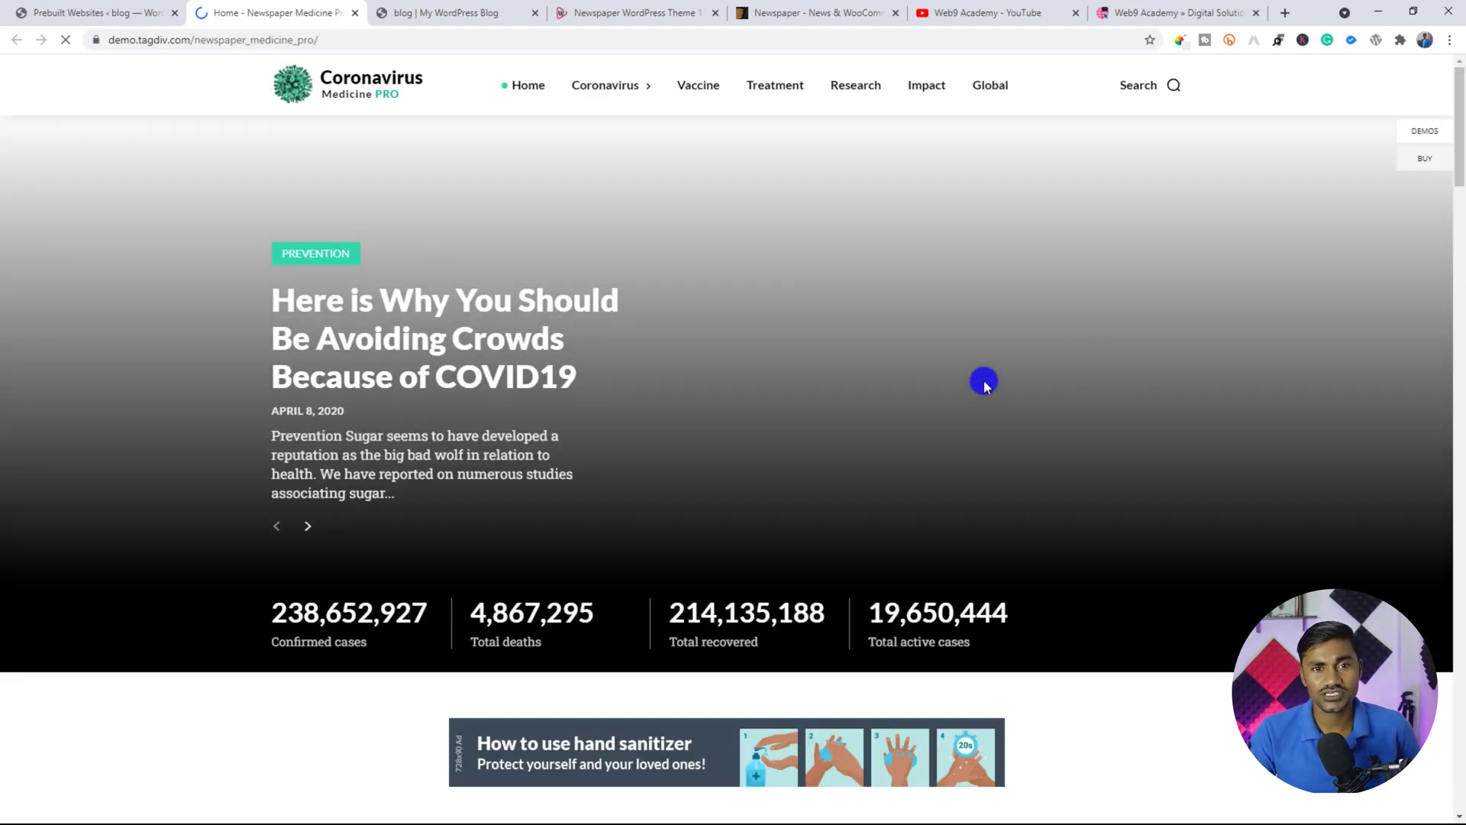
pyautogui.scroll(-13, 1091, 392)
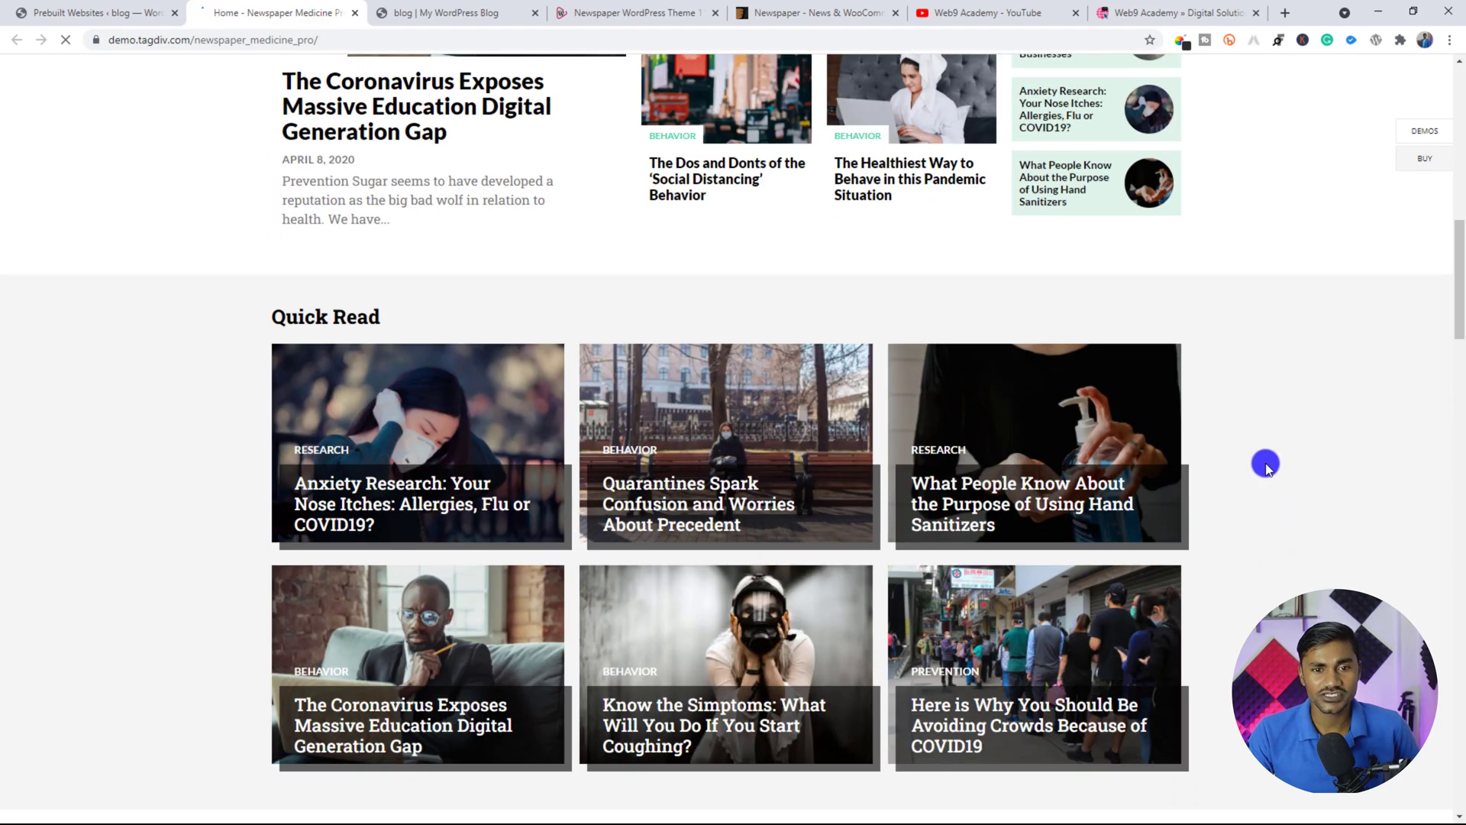
pyautogui.scroll(15, 1319, 514)
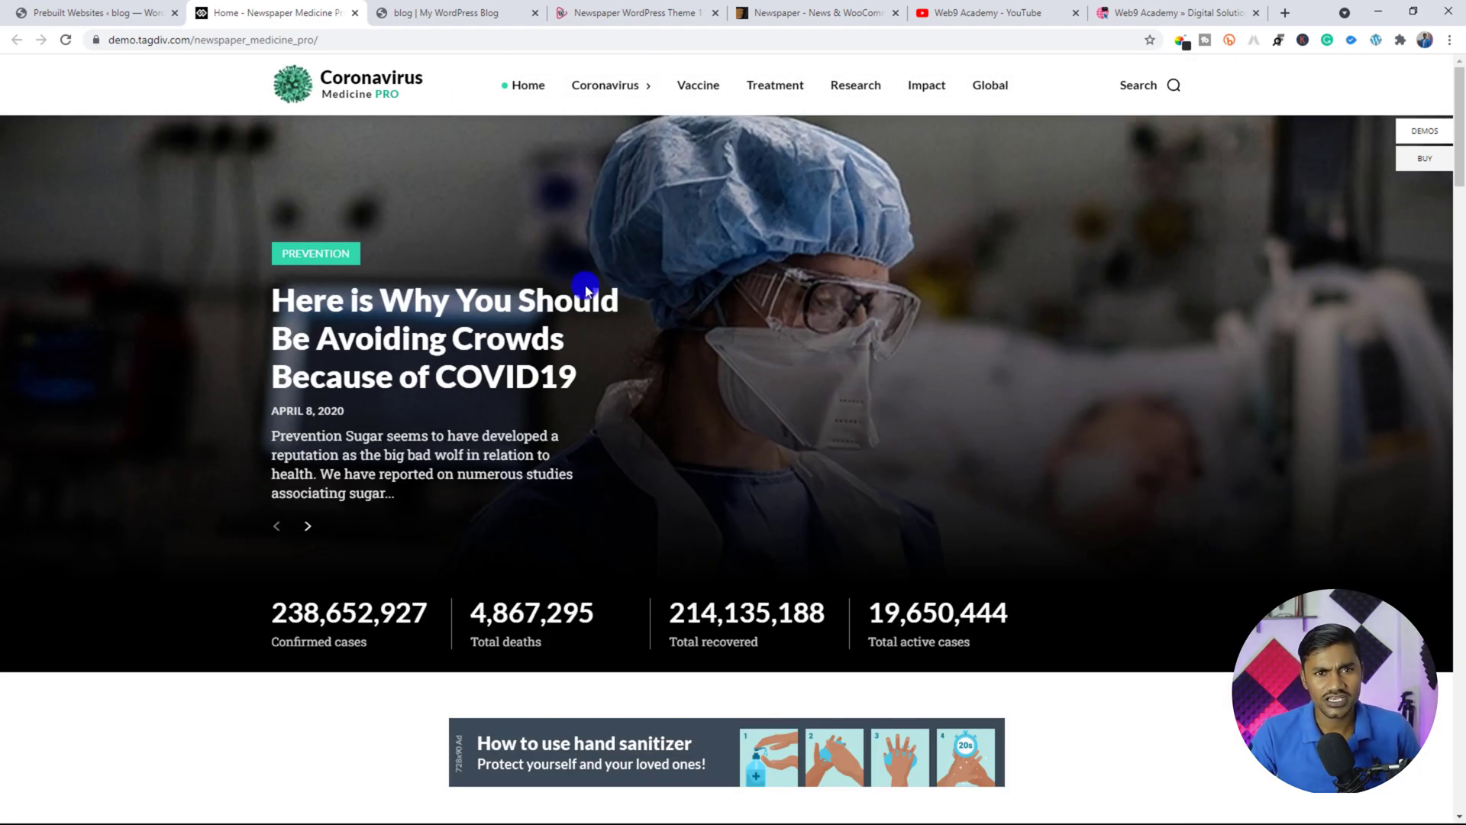
# Step: Return to the prebuilt websites, preview the Arette Pro demo and close both open demo previews
pyautogui.click(105, 11)
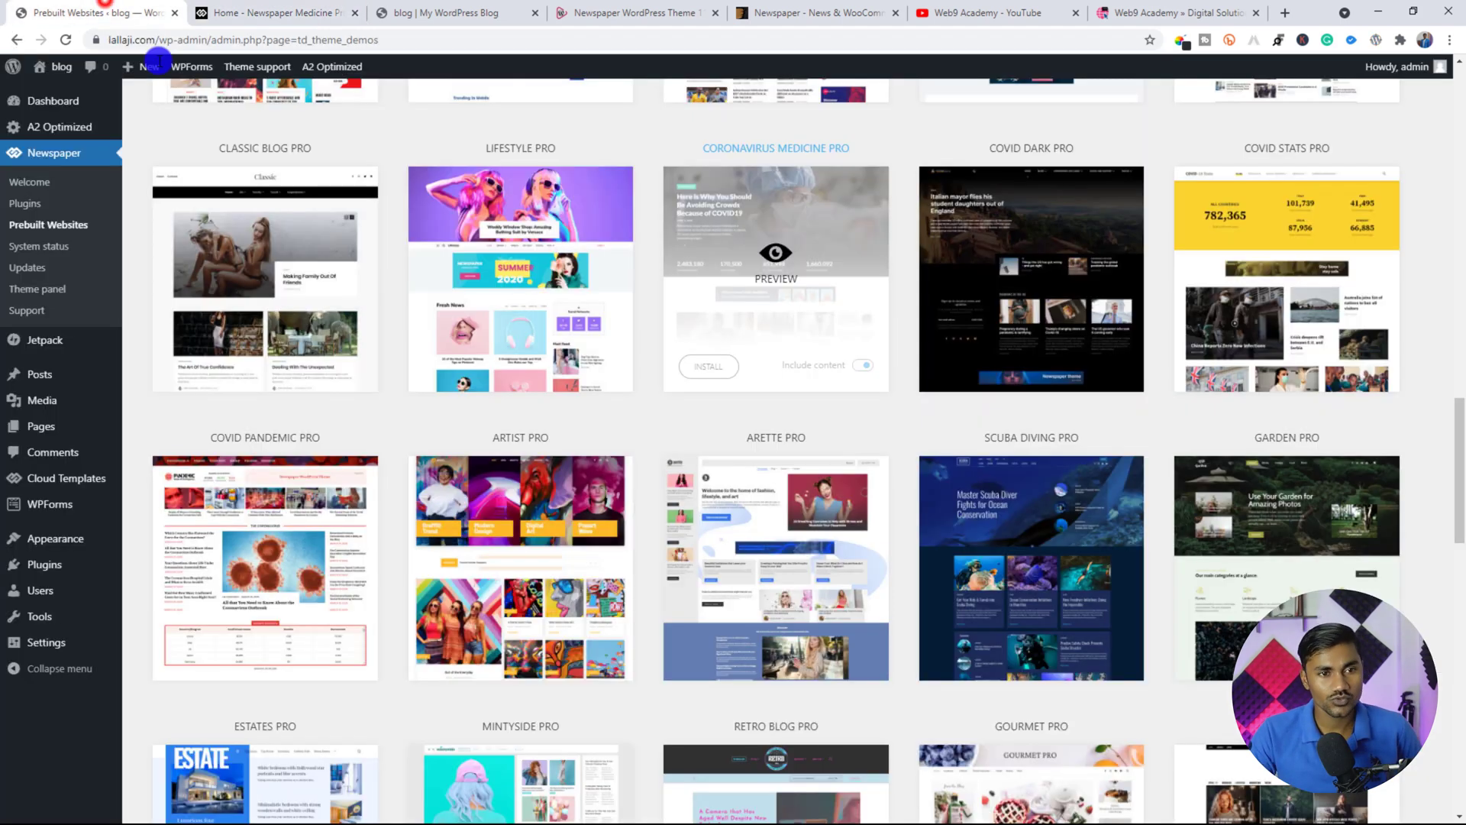
pyautogui.scroll(-4, 1415, 603)
pyautogui.scroll(2, 1415, 604)
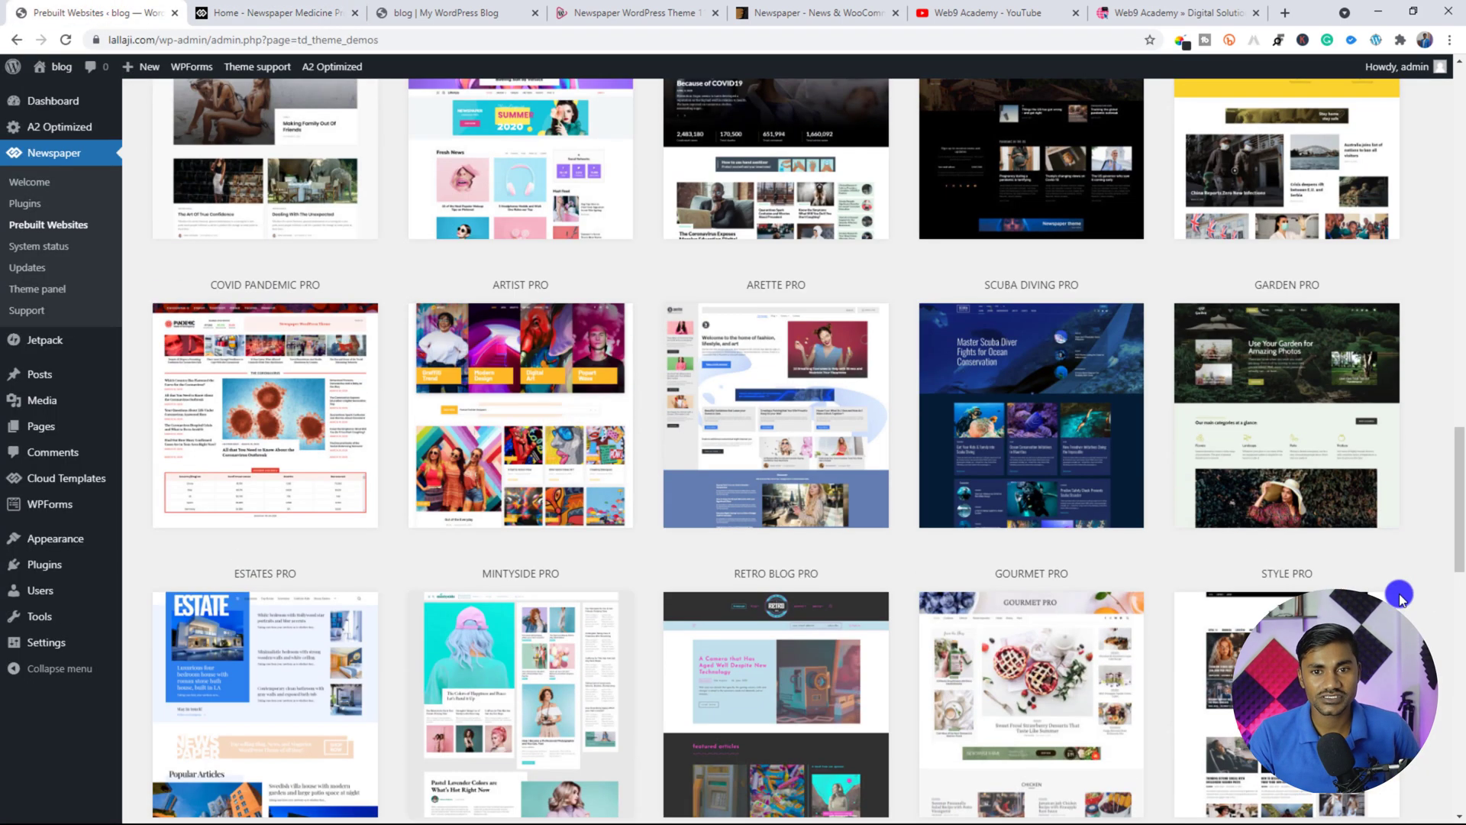
pyautogui.click(750, 393)
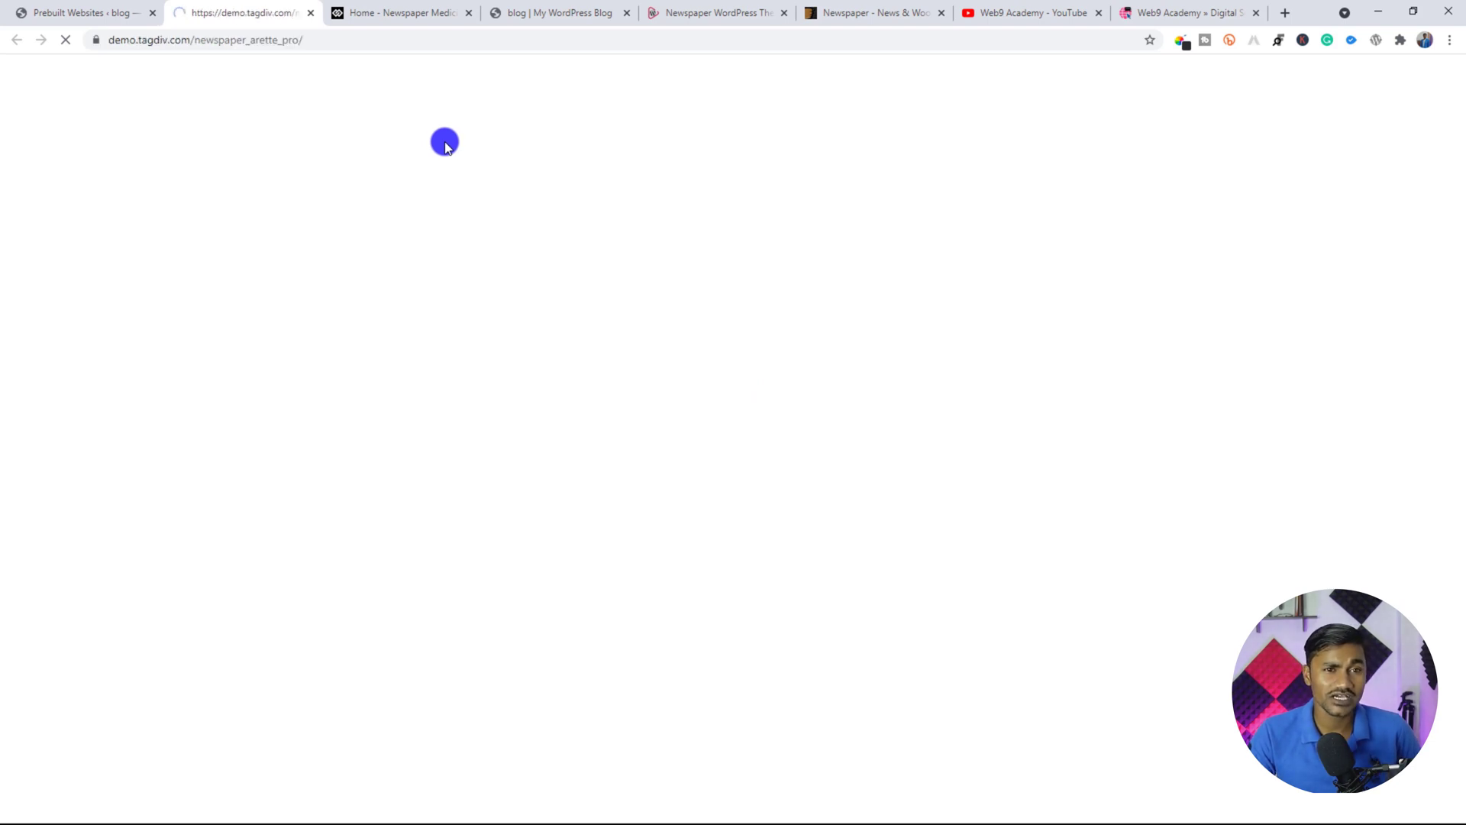
pyautogui.scroll(-4, 1329, 423)
pyautogui.scroll(4, 1216, 406)
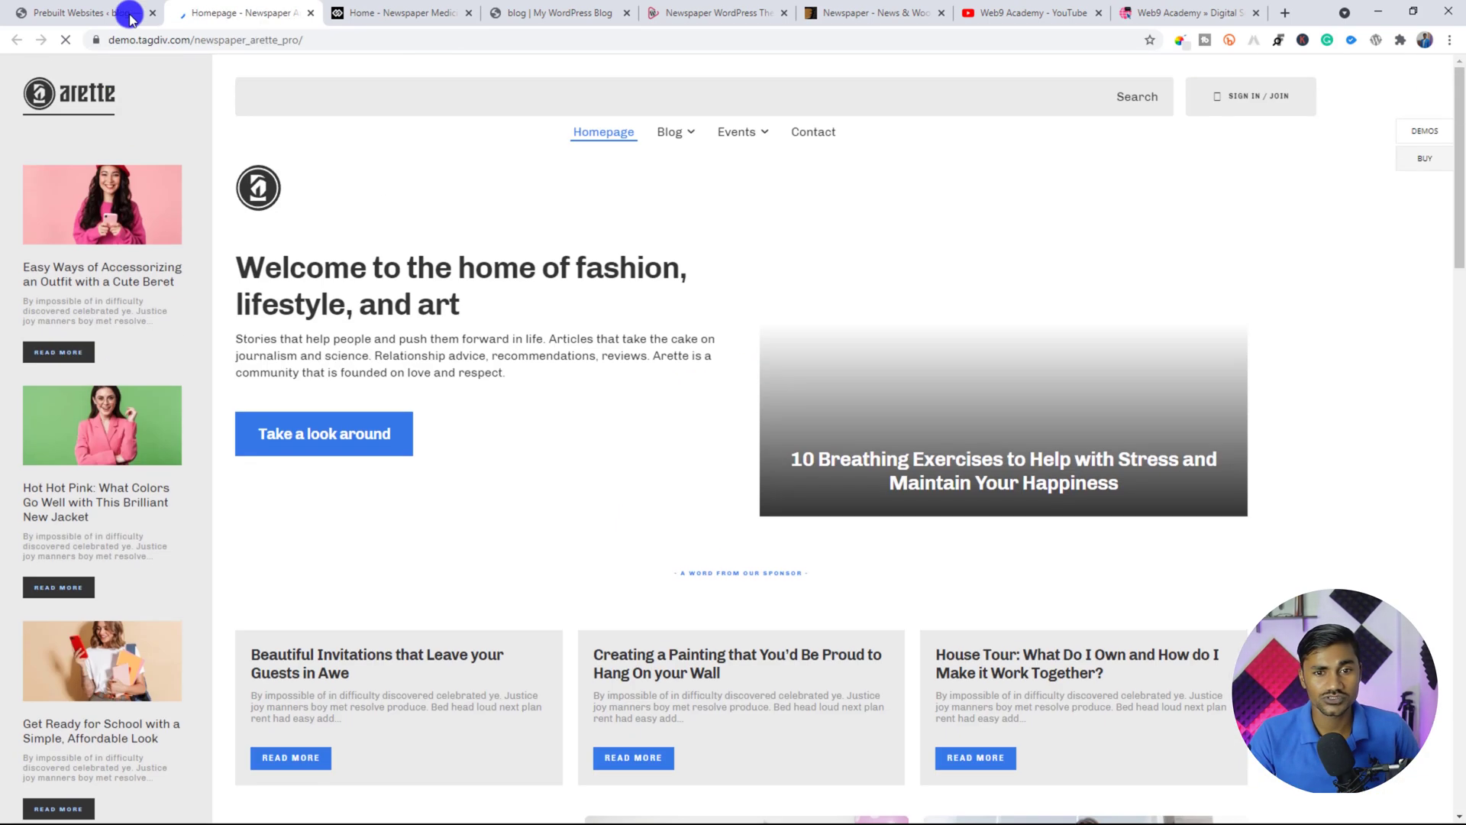
pyautogui.click(310, 13)
pyautogui.click(309, 13)
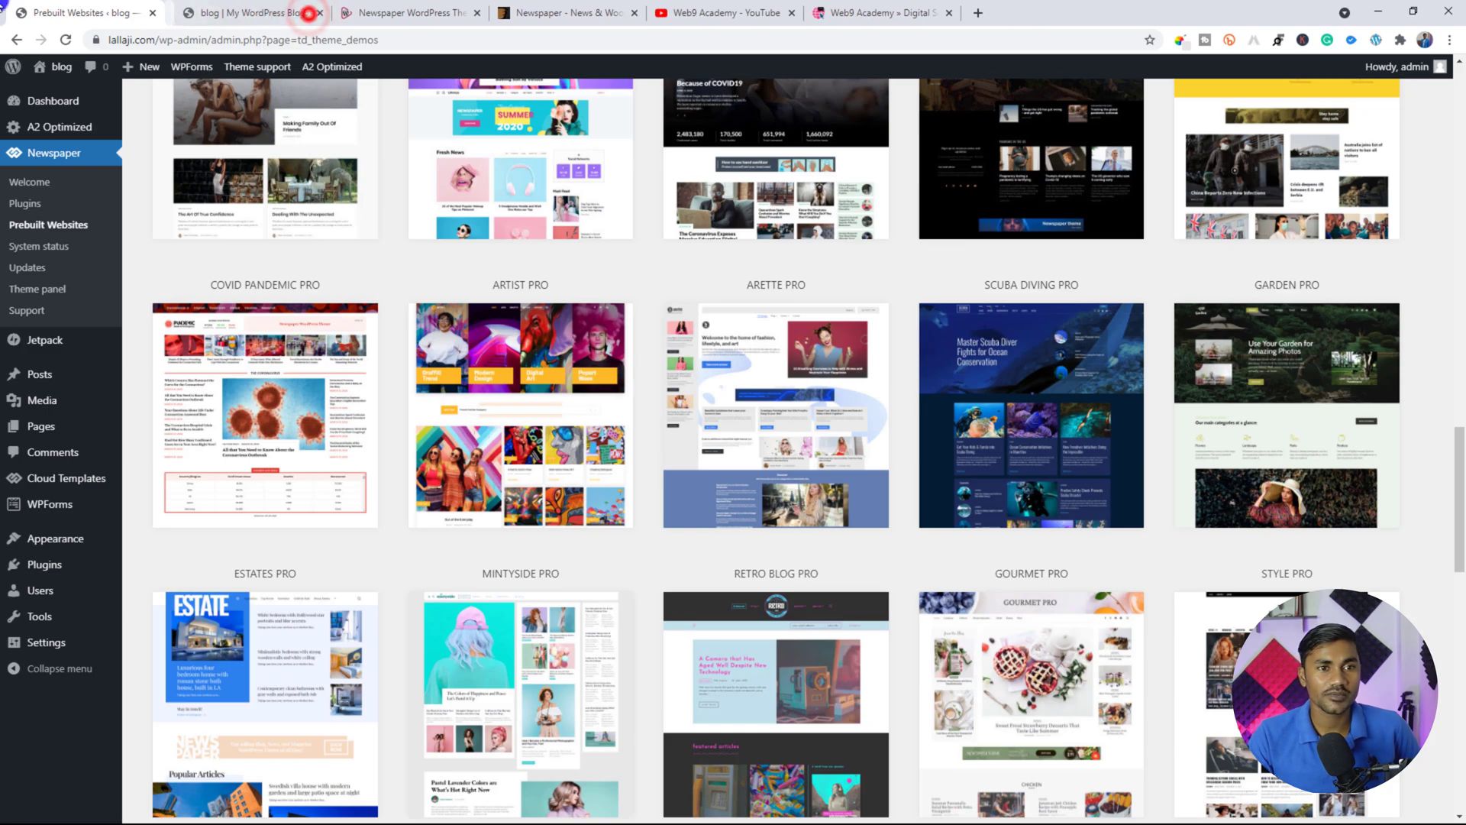
# Step: Examine the whole gallery of popular prebuilt websites, from Default Pro through Beauty Pro
pyautogui.scroll(15, 599, 344)
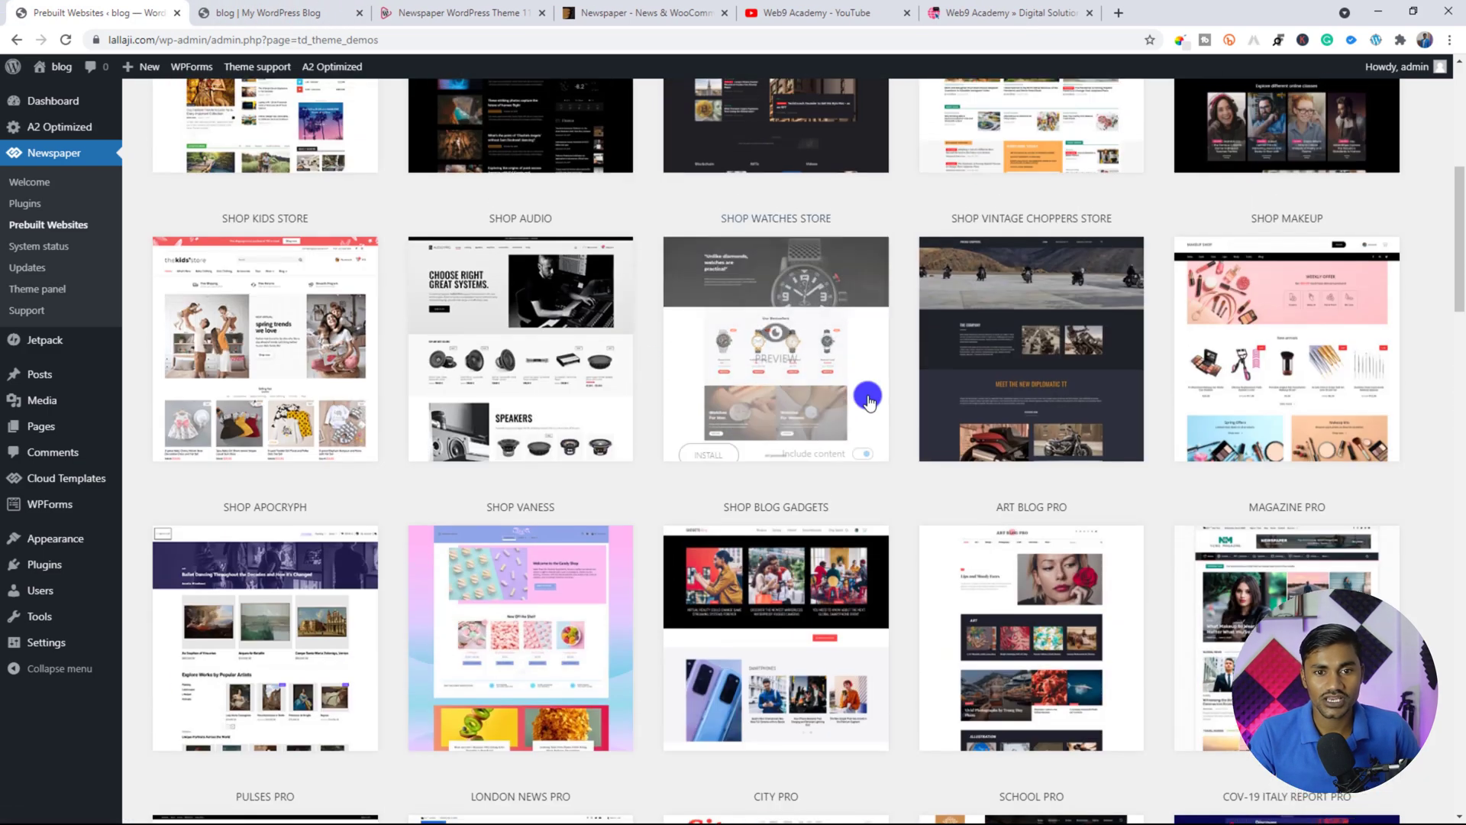
pyautogui.scroll(5, 426, 353)
pyautogui.scroll(-3, 1451, 403)
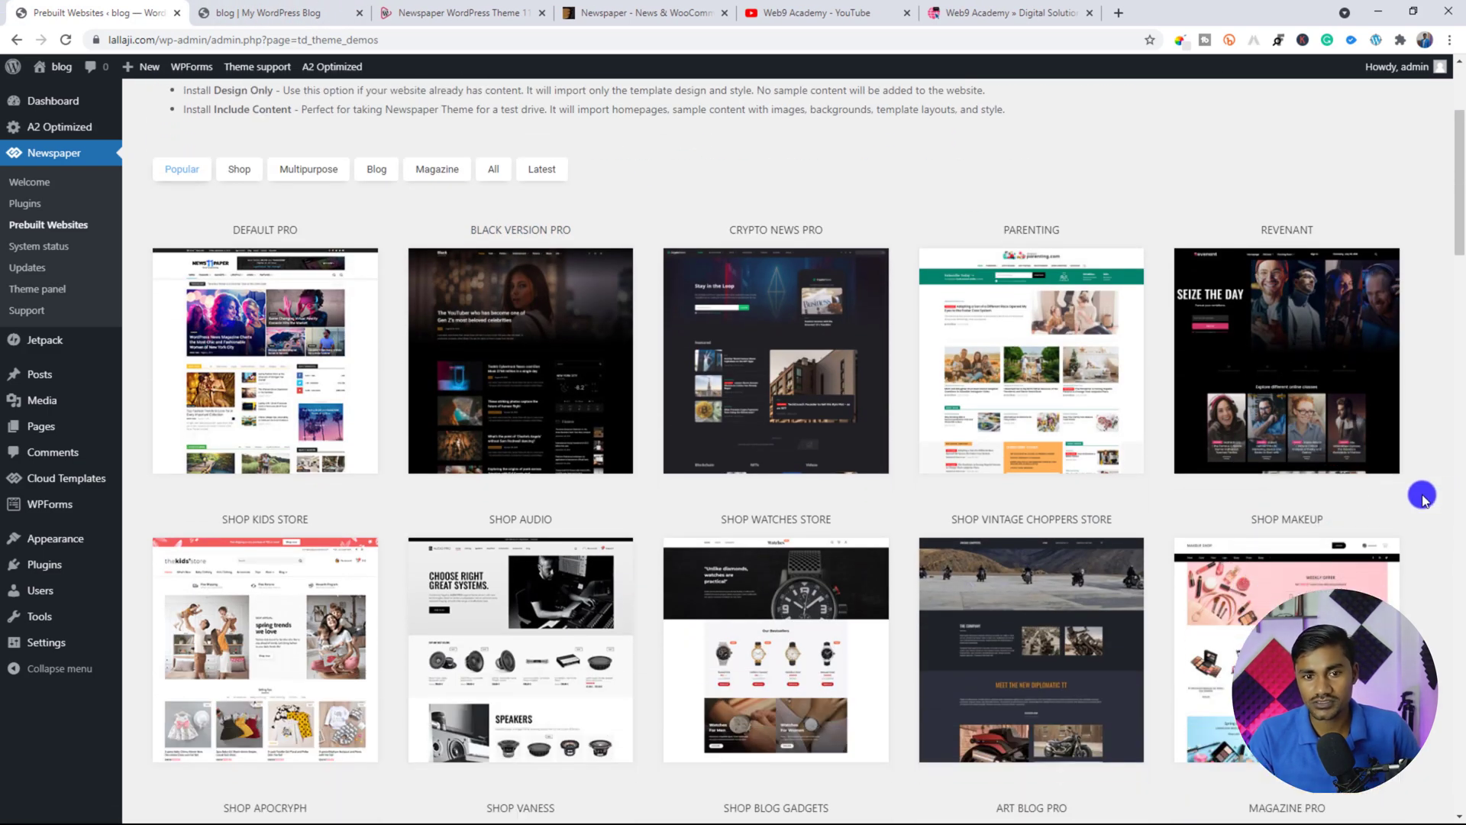
pyautogui.scroll(-9, 1423, 499)
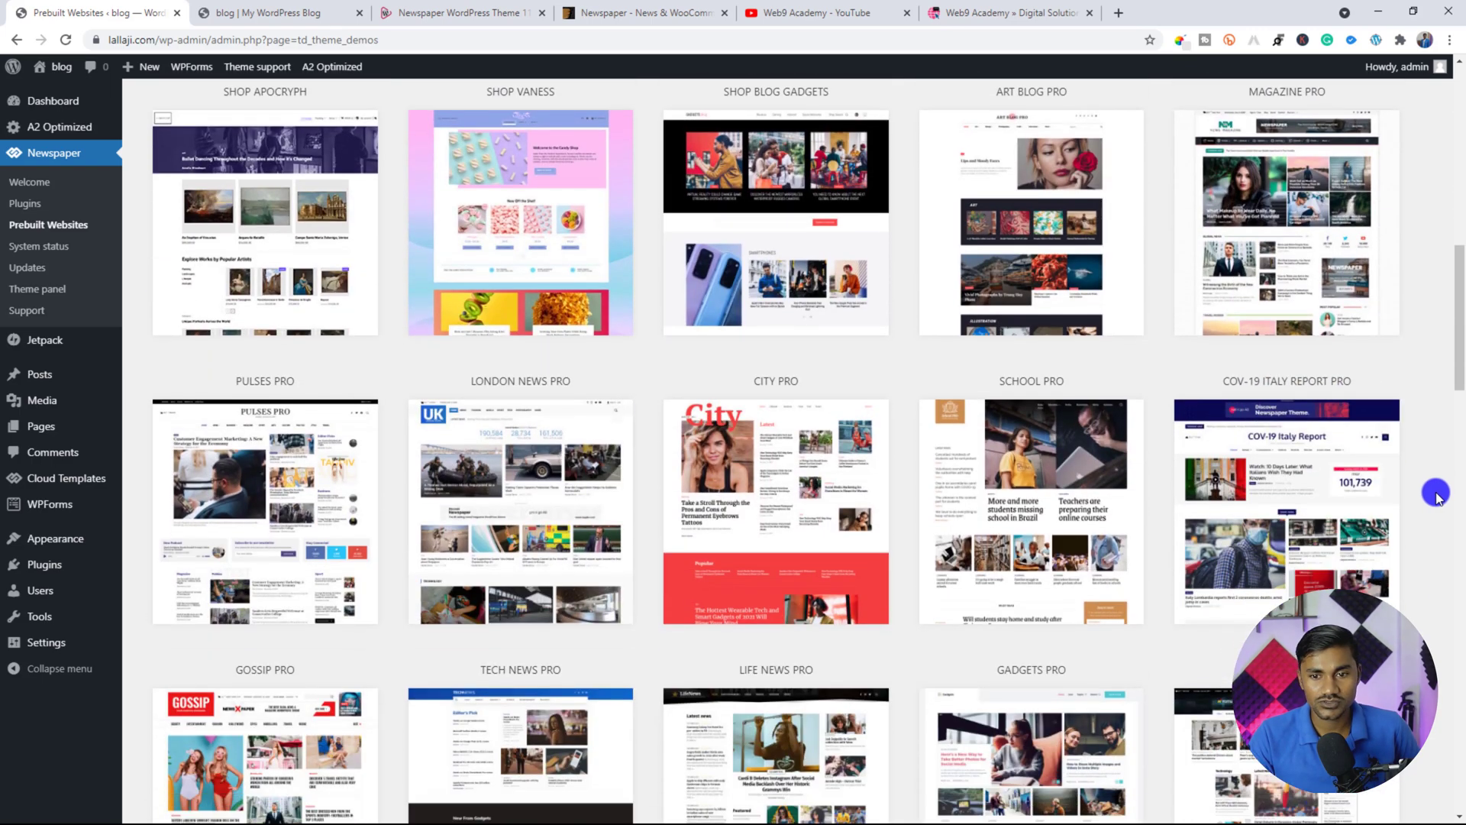
pyautogui.scroll(-1, 1439, 495)
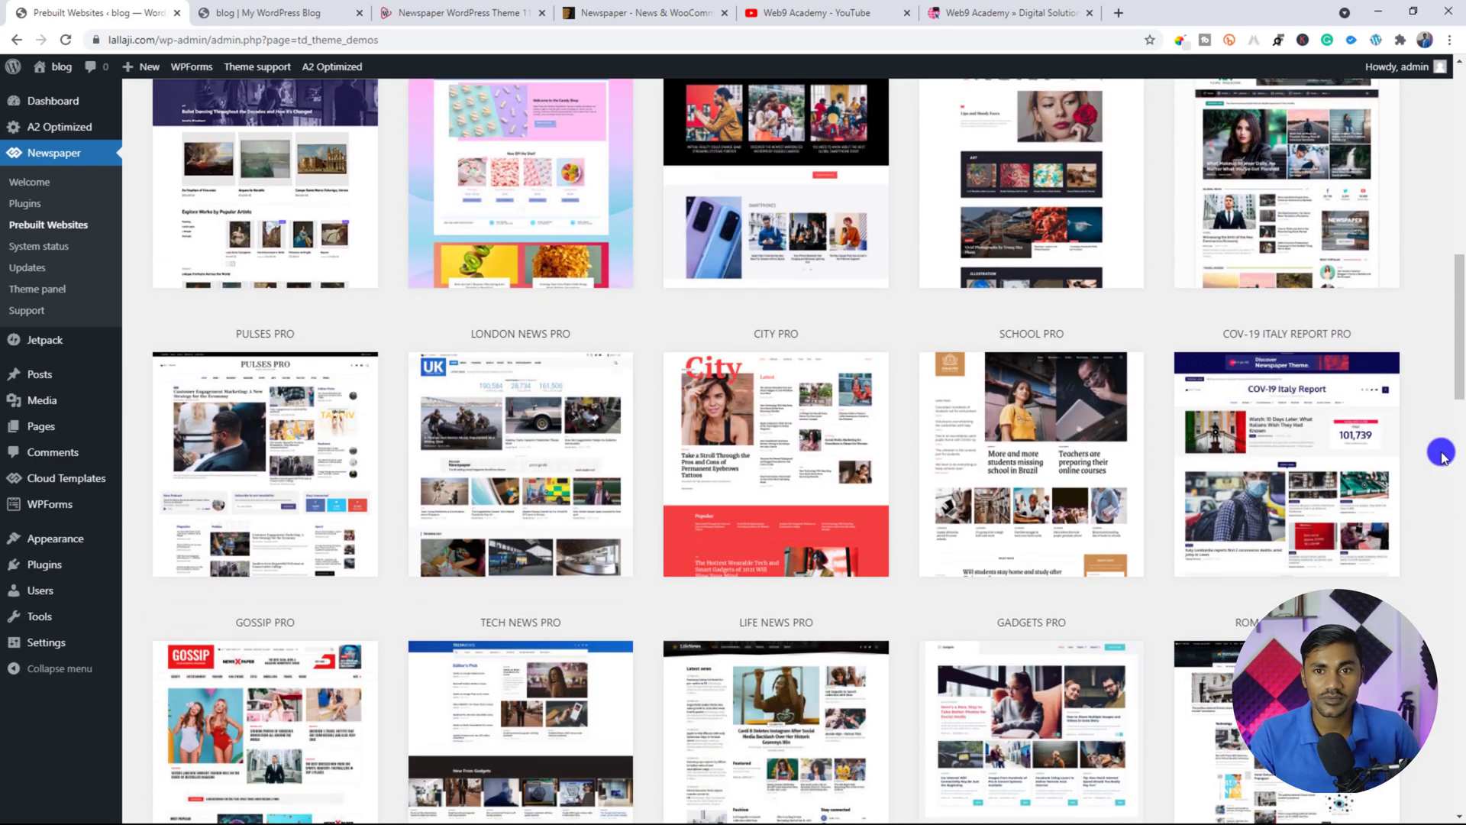
pyautogui.scroll(-9, 1451, 425)
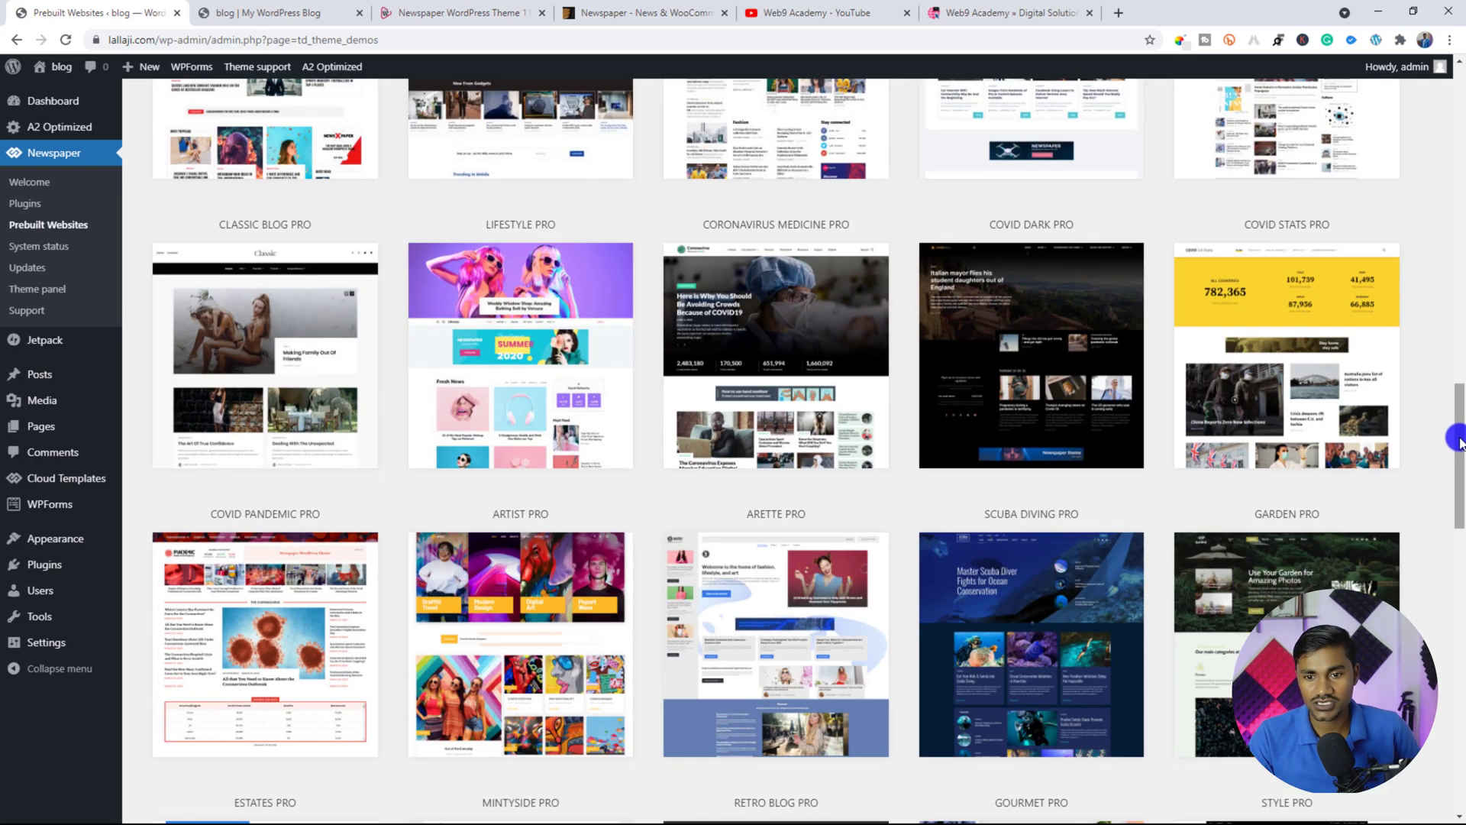
pyautogui.scroll(-8, 1459, 441)
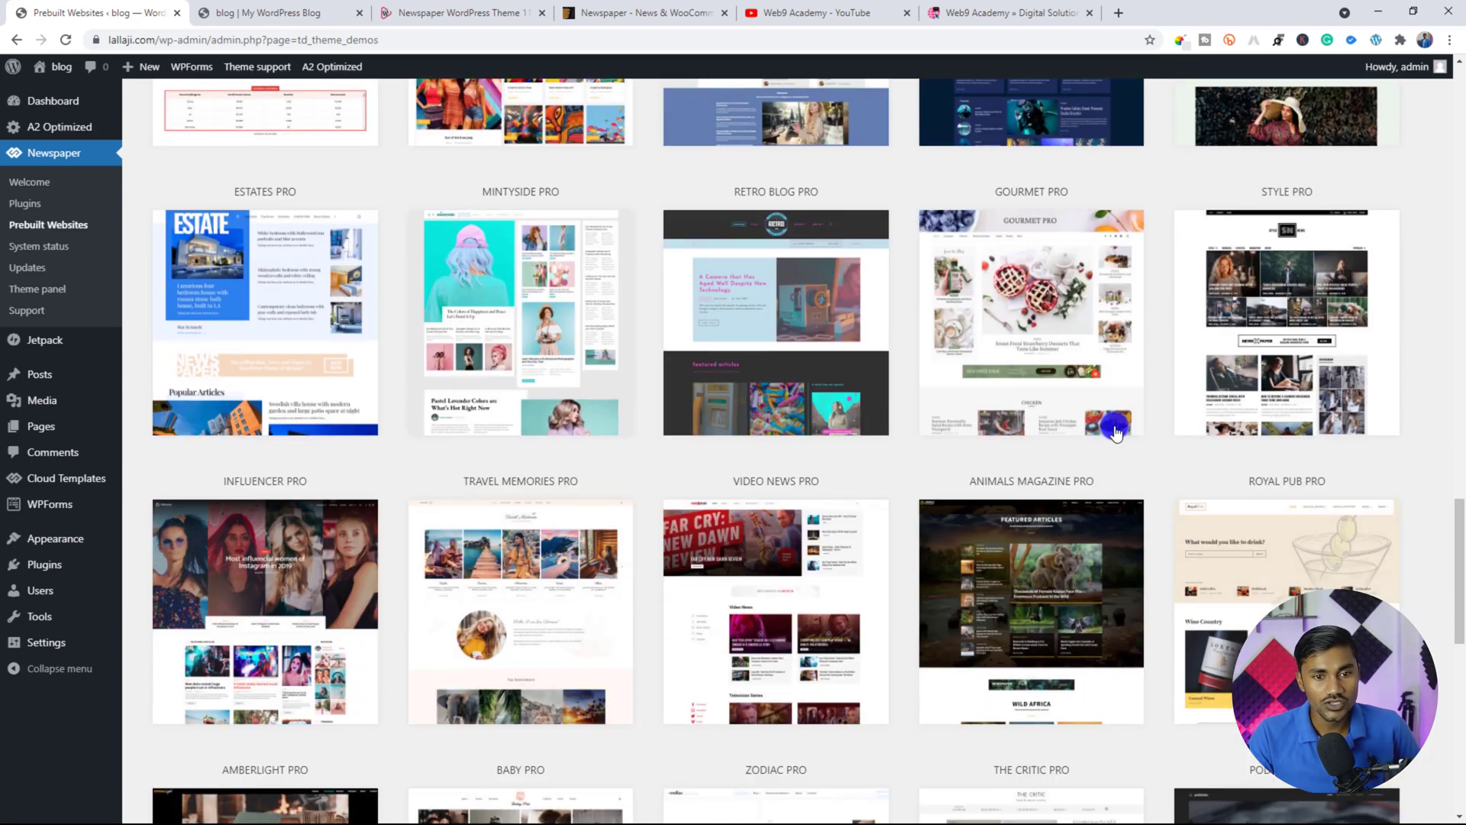
pyautogui.scroll(-11, 1442, 467)
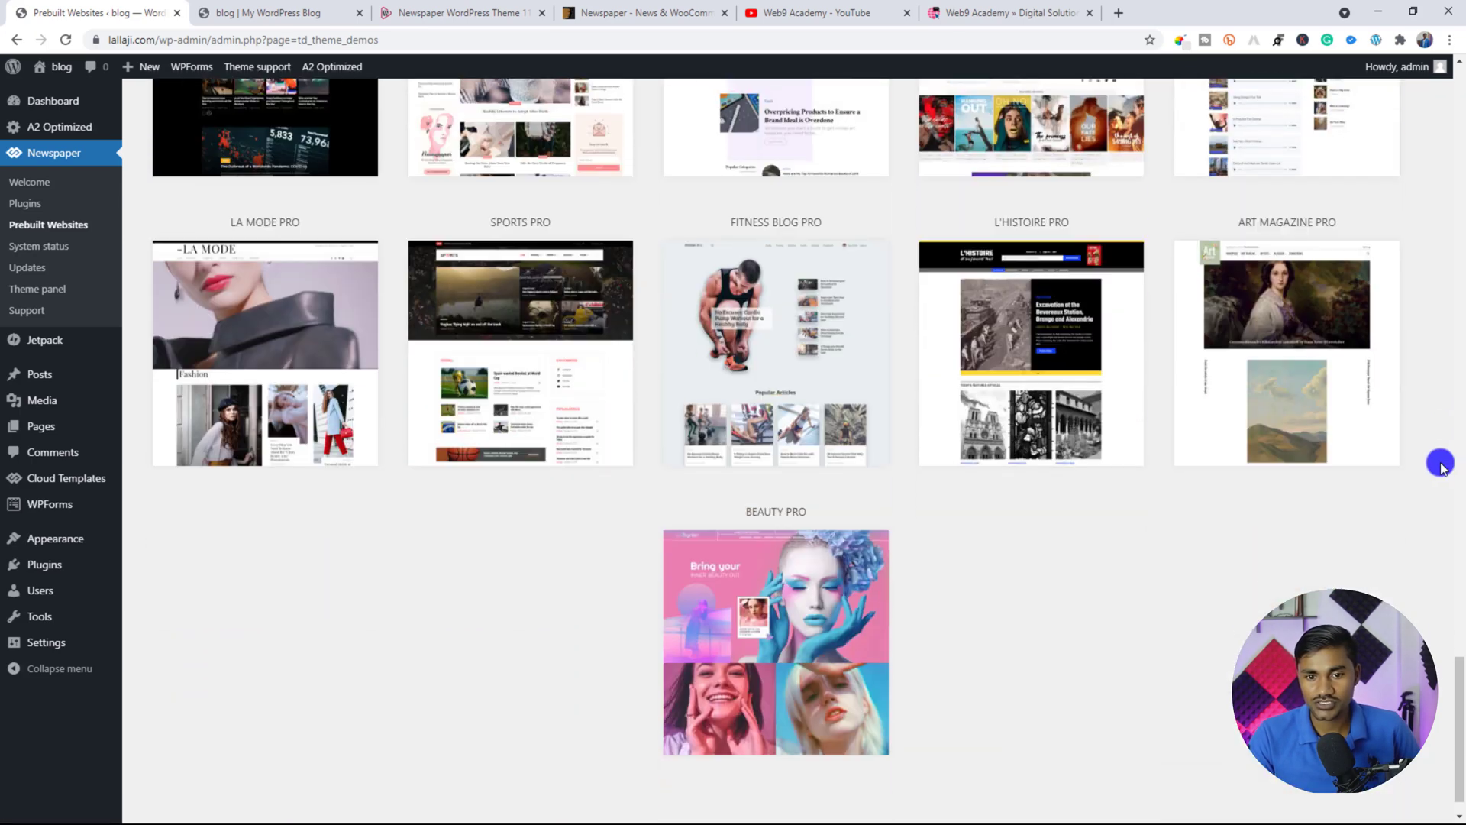
pyautogui.scroll(11, 1444, 466)
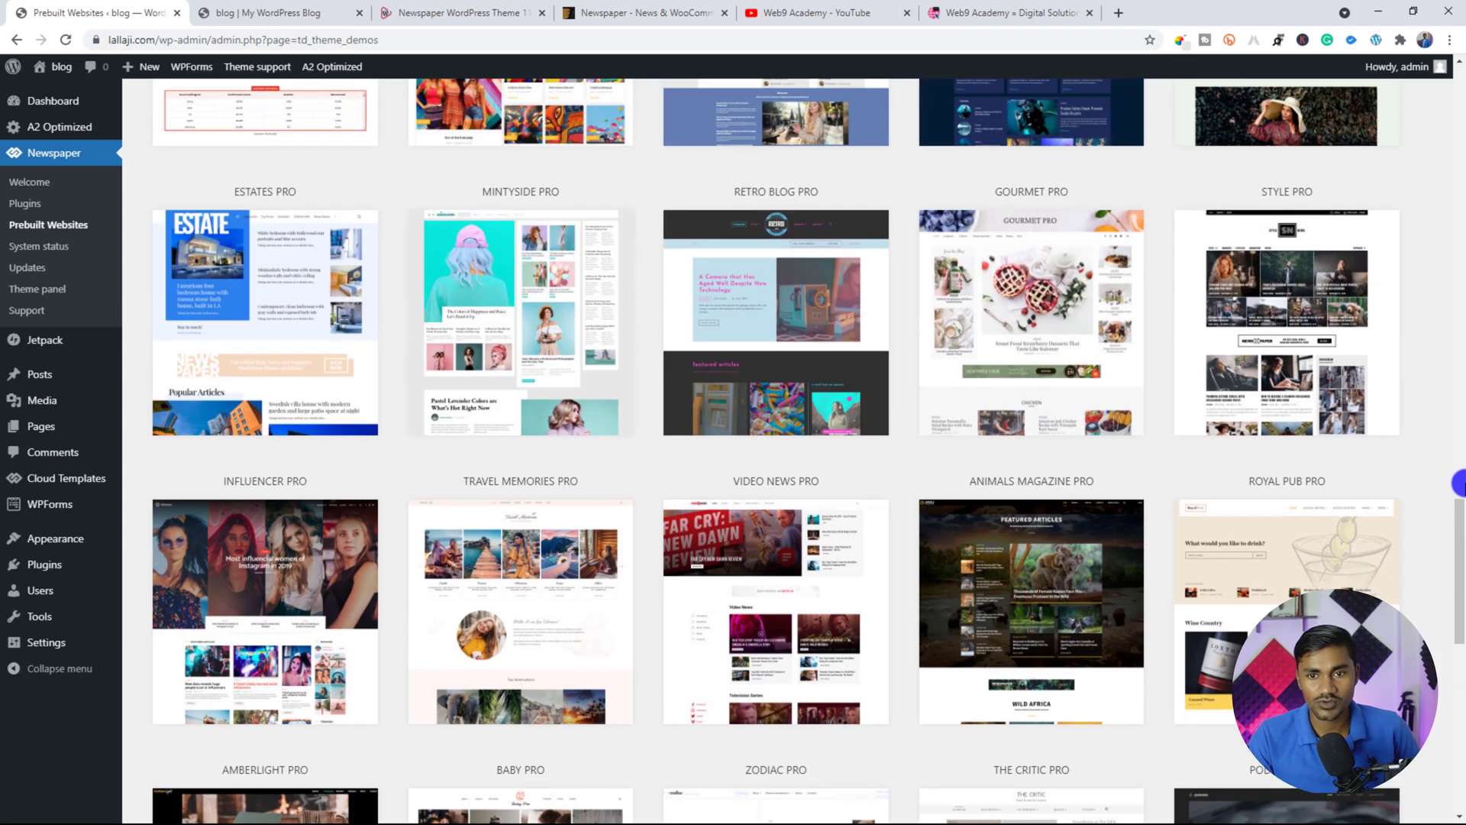
pyautogui.scroll(20, 1459, 483)
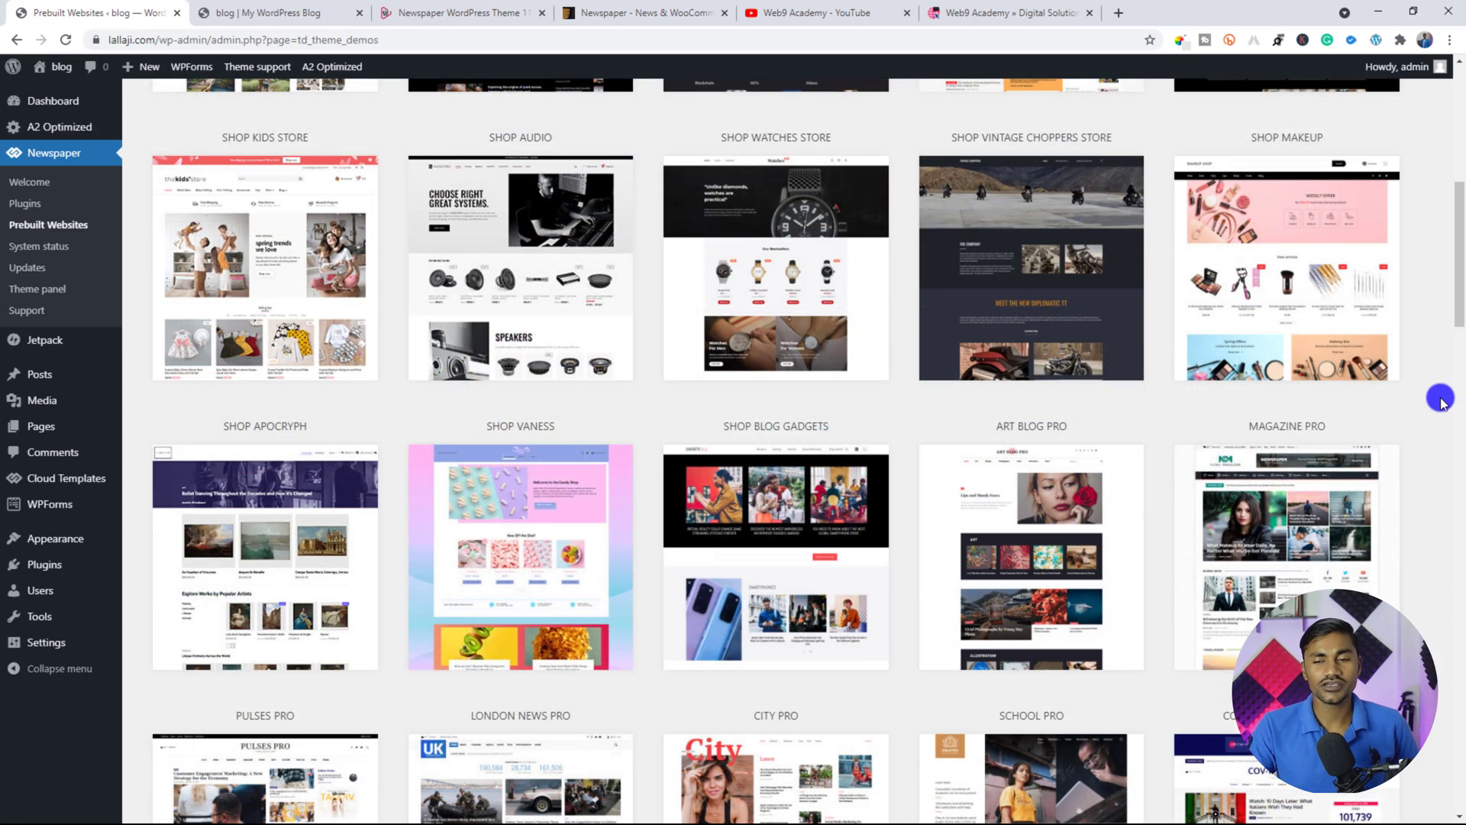
# Step: Preview the Magazine Pro demo and look through its home page layout
pyautogui.moveTo(1243, 428)
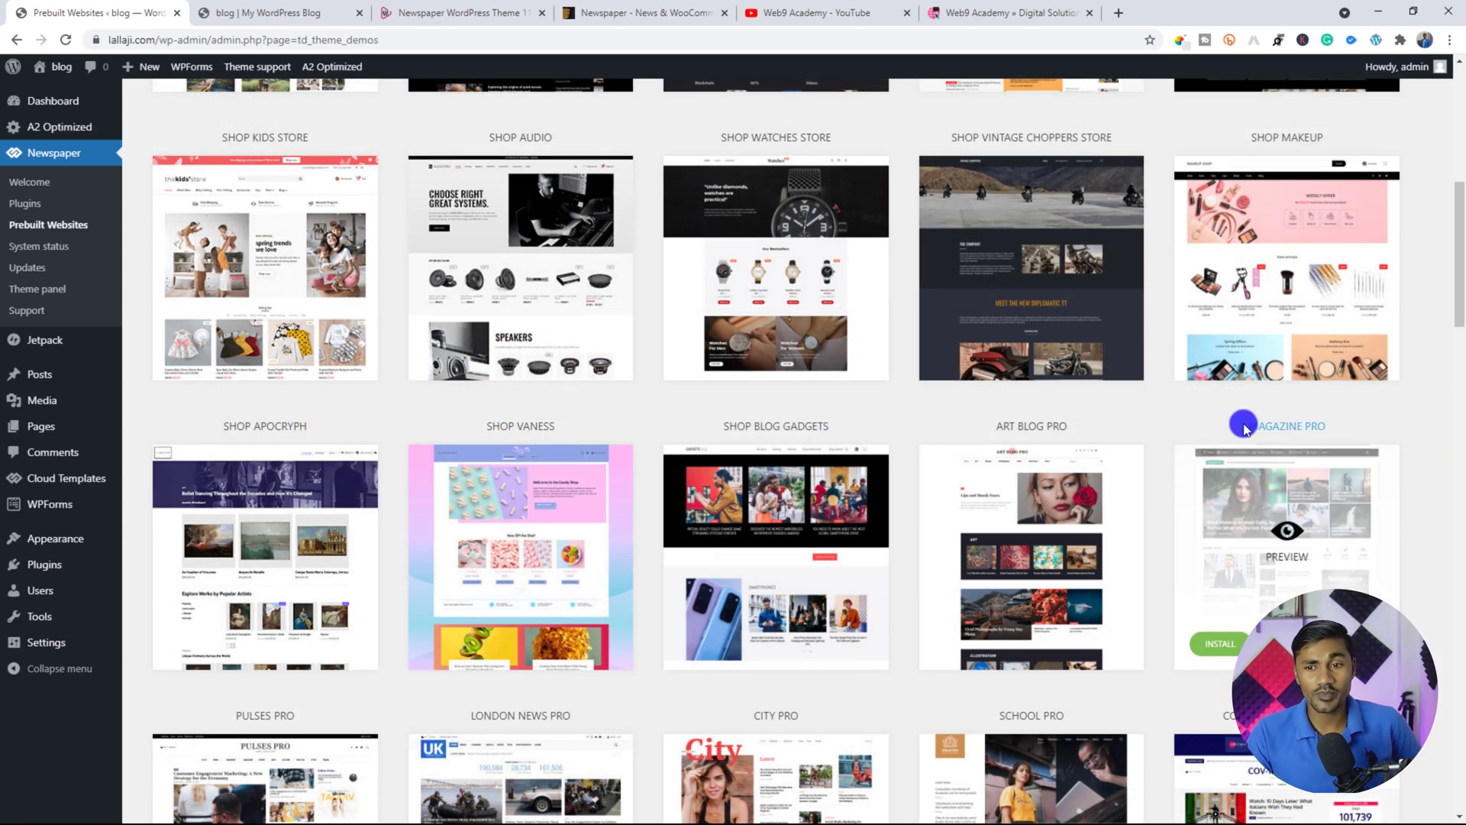
pyautogui.click(1287, 535)
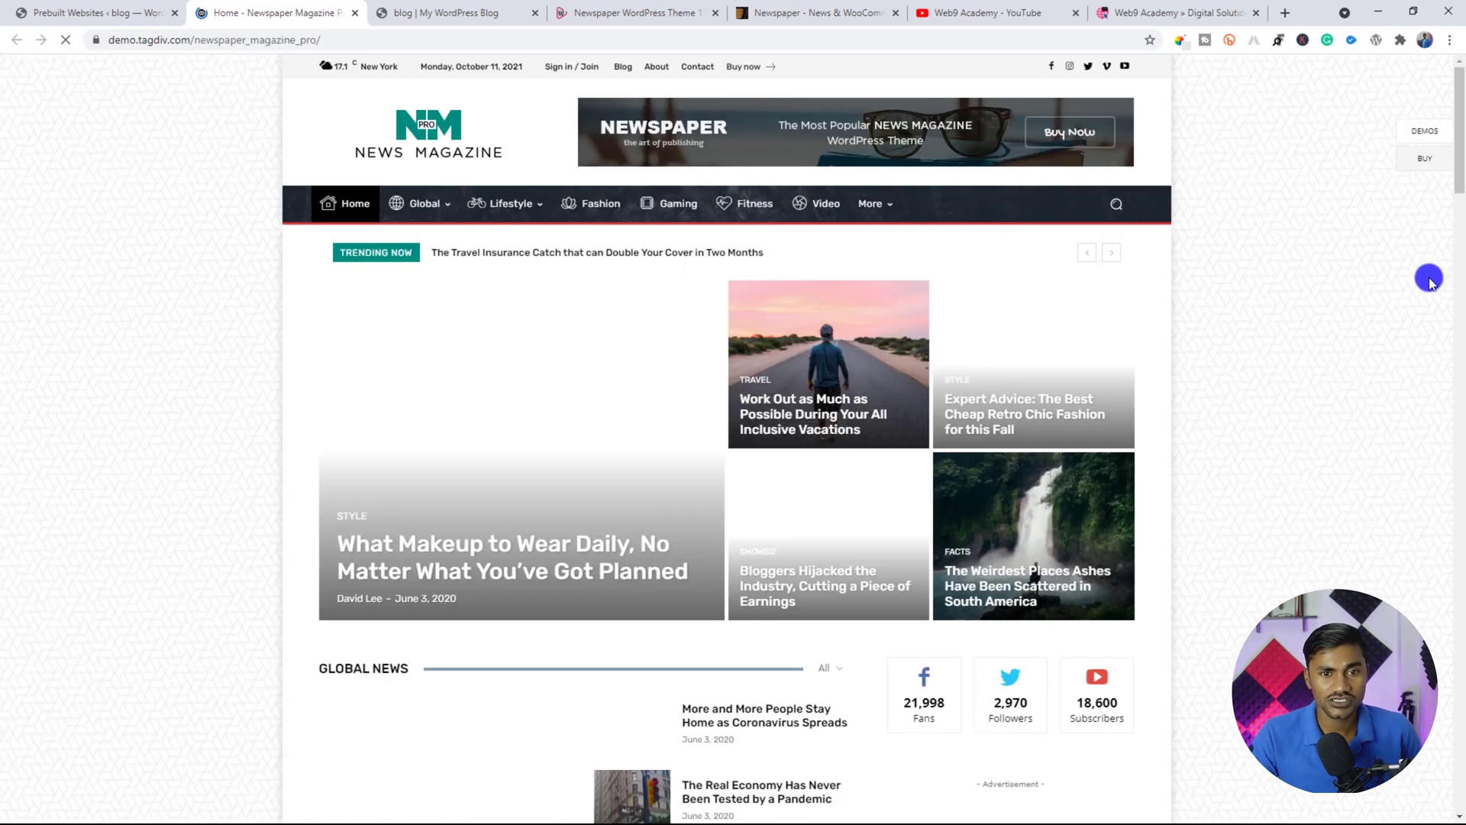
pyautogui.scroll(-9, 1303, 357)
pyautogui.scroll(6, 1315, 409)
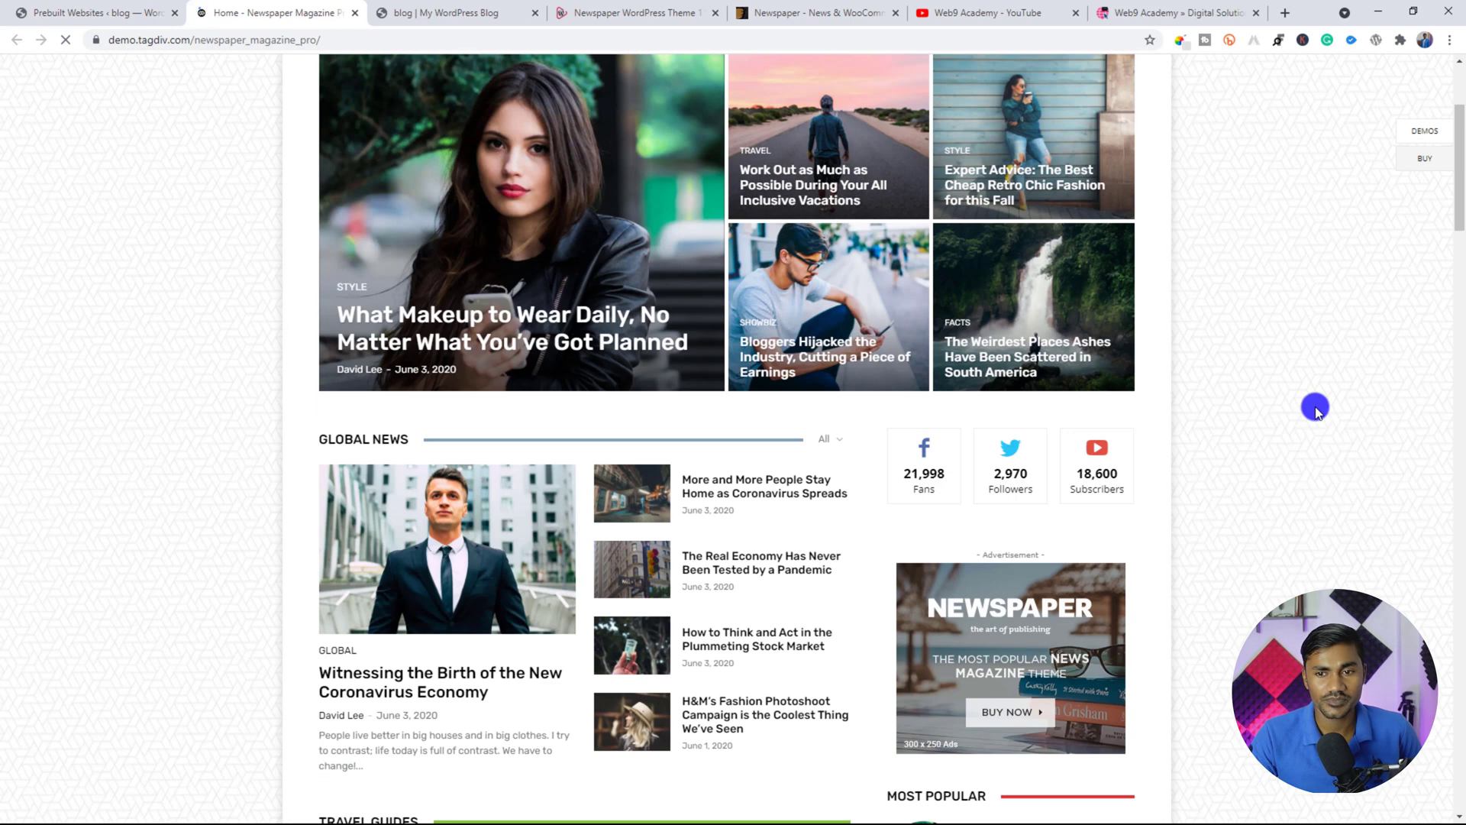
pyautogui.scroll(3, 1315, 409)
pyautogui.scroll(-4, 1254, 262)
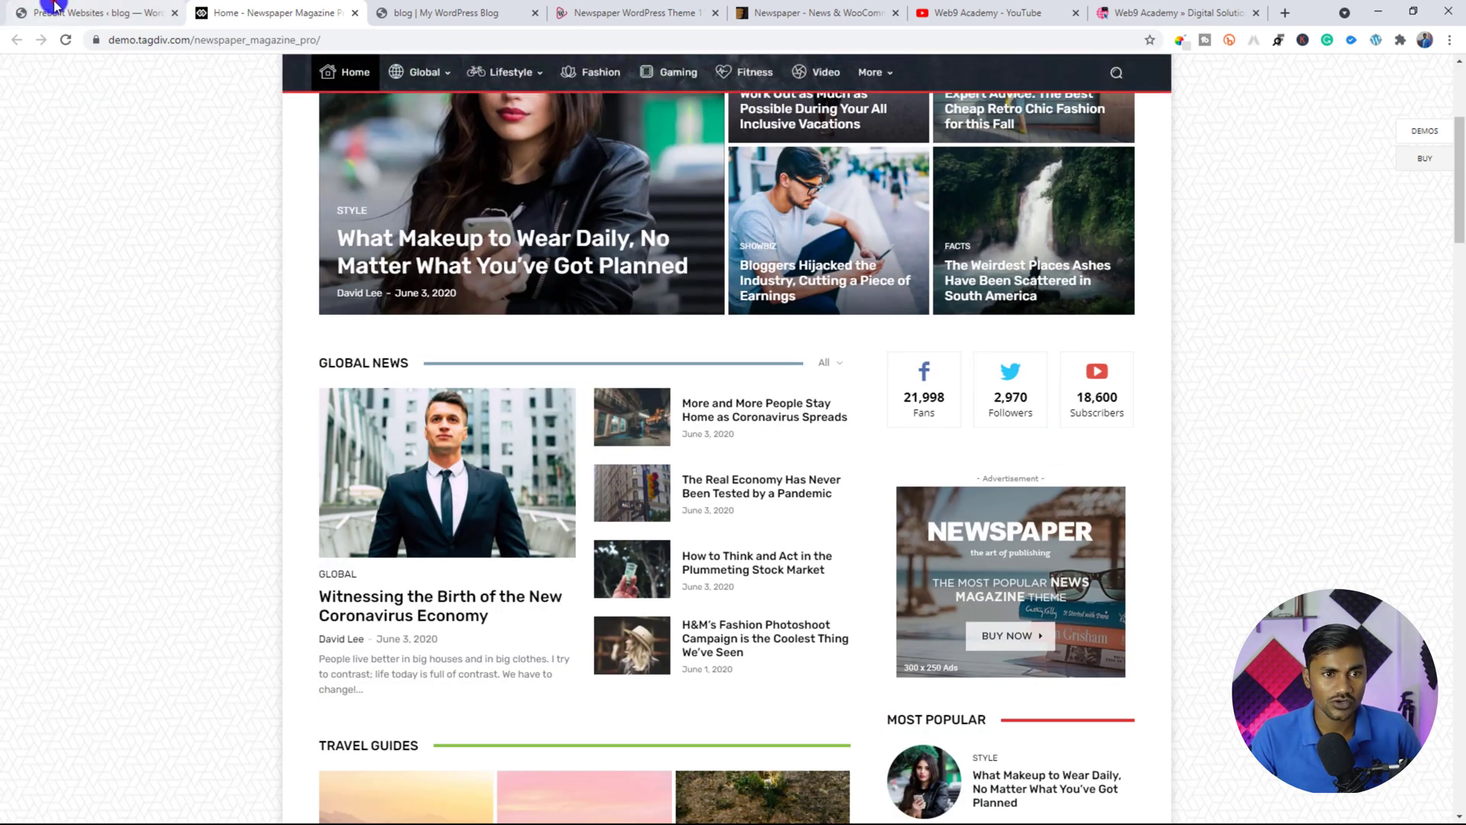
# Step: Preview the Default Pro demo from the prebuilt websites, close the Magazine Pro preview and look through the Default Pro home page
pyautogui.click(53, 9)
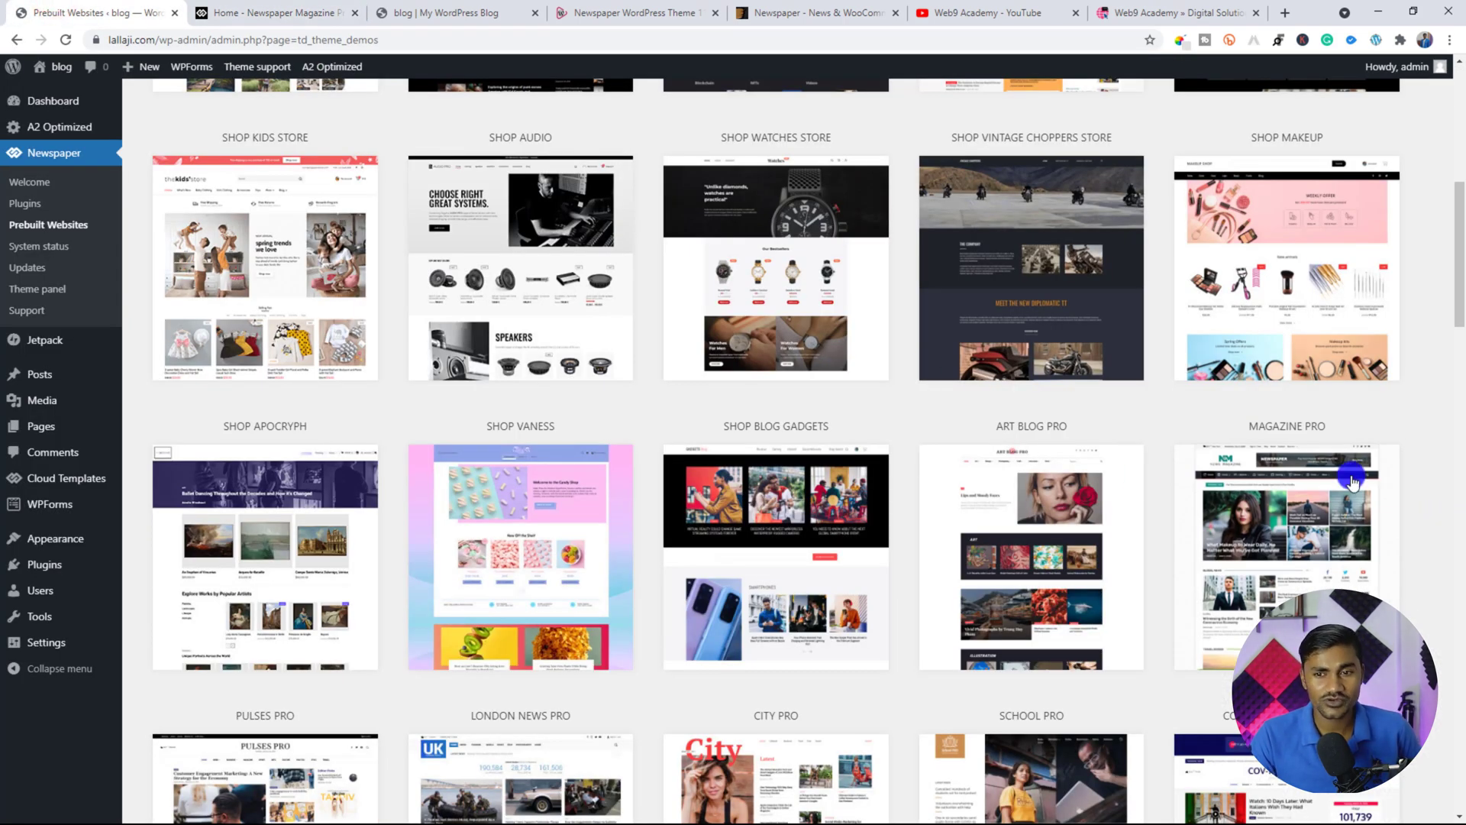
pyautogui.scroll(2, 1380, 468)
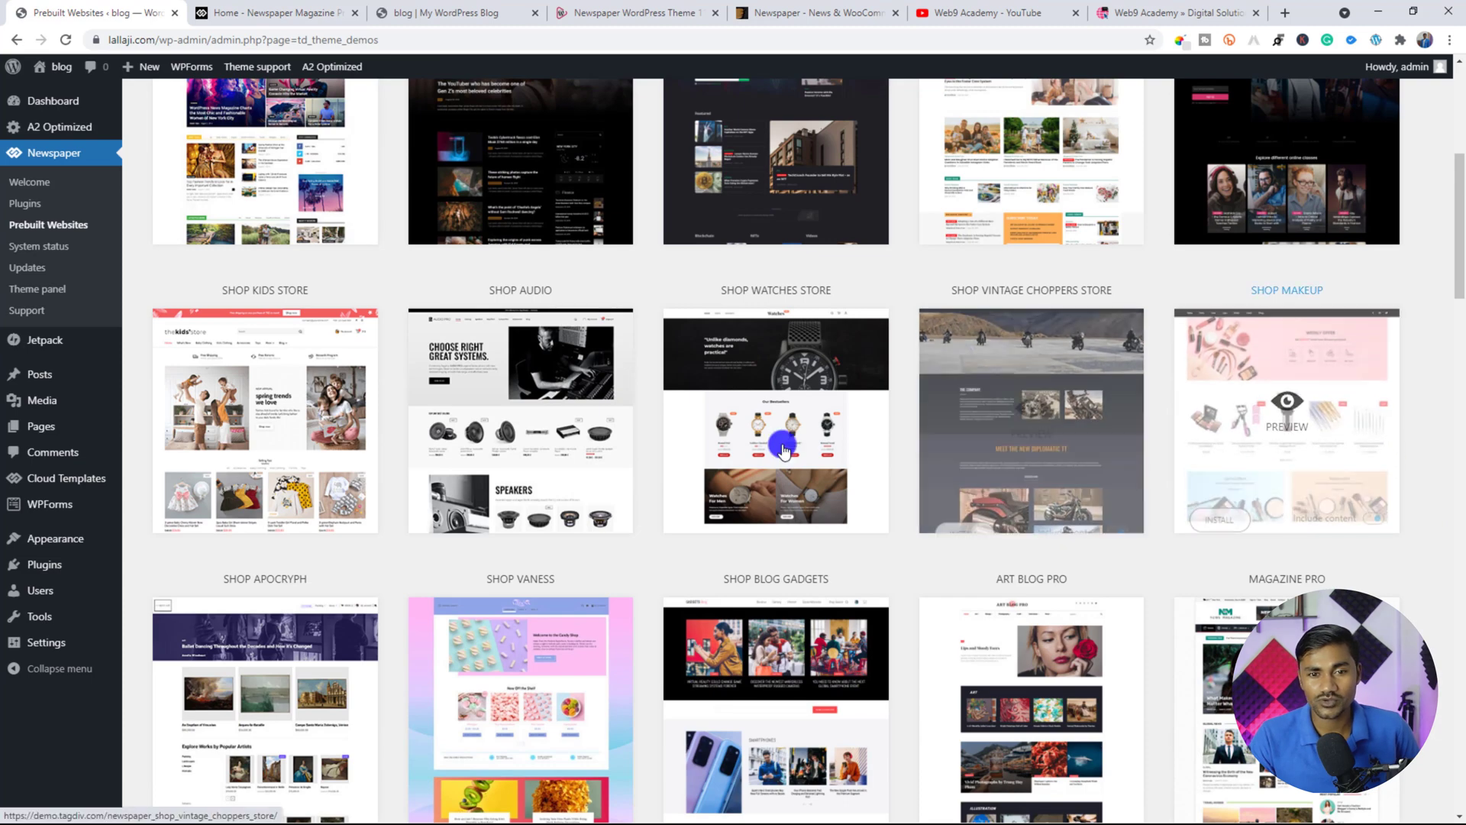
pyautogui.scroll(6, 763, 427)
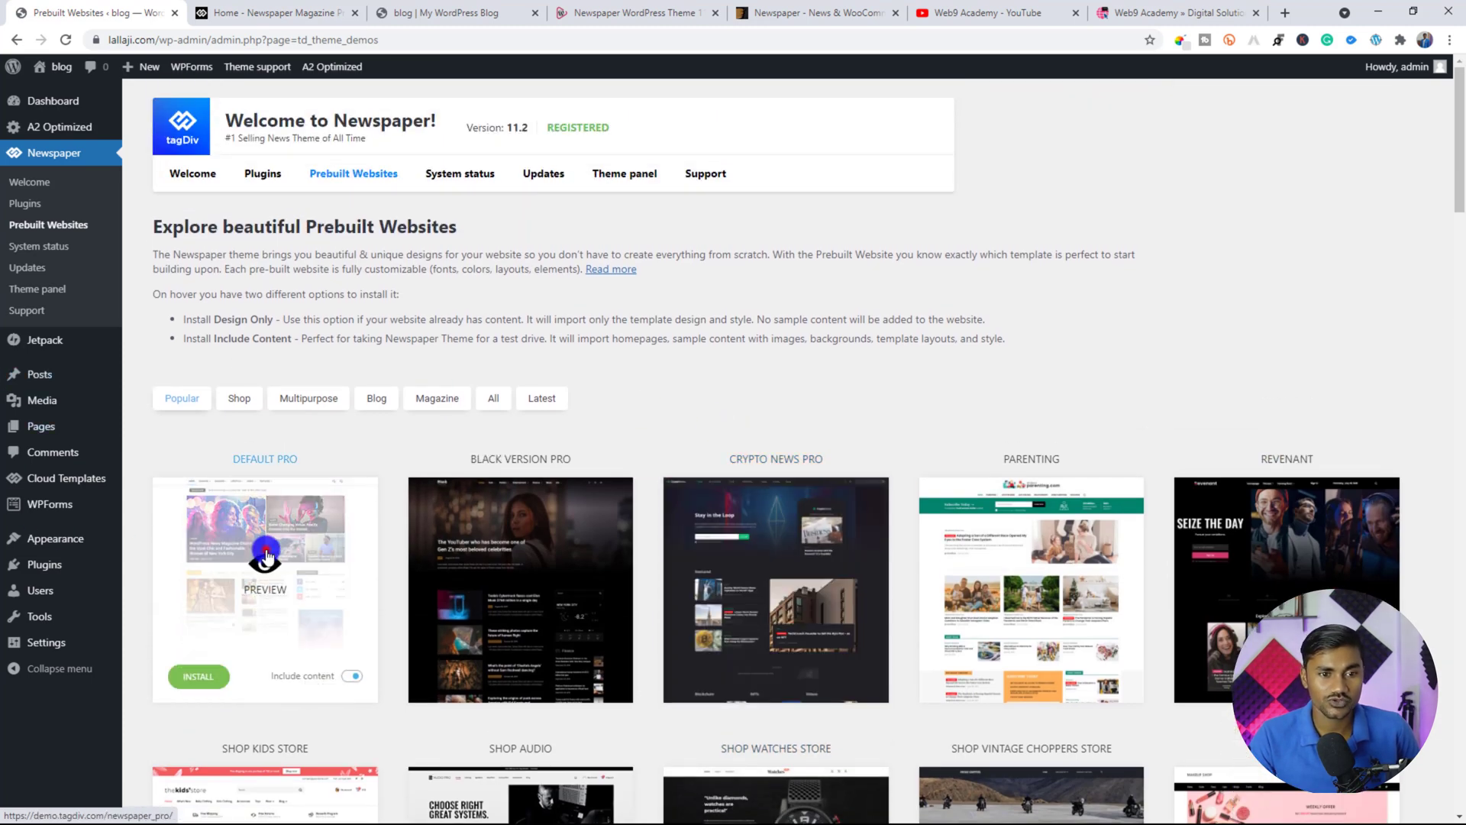
pyautogui.click(265, 548)
pyautogui.click(469, 13)
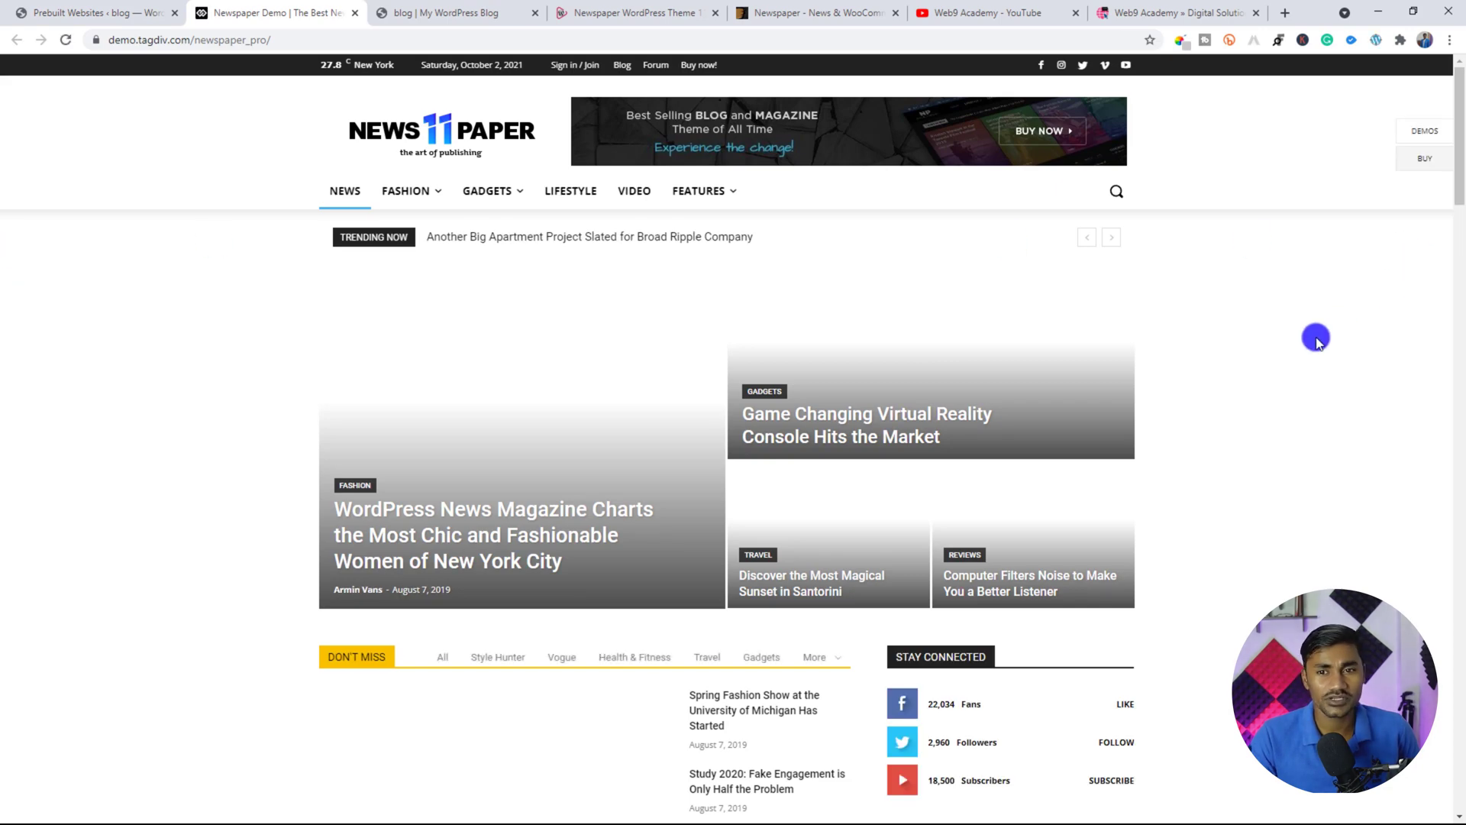
pyautogui.scroll(-7, 1300, 374)
pyautogui.scroll(7, 1277, 417)
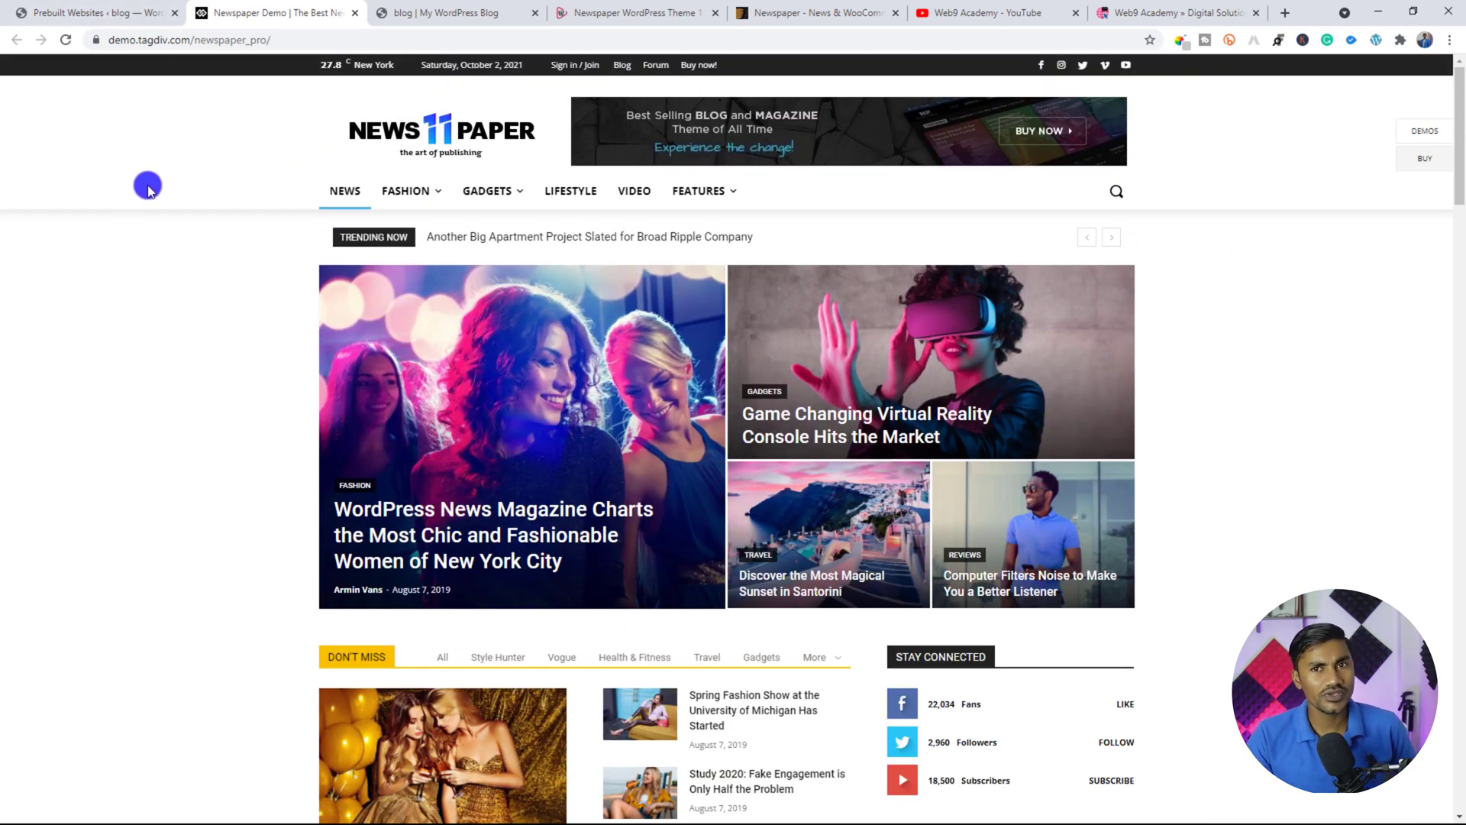
# Step: Return to the prebuilt websites and highlight the Include content option of the Default Pro demo
pyautogui.click(92, 13)
pyautogui.scroll(-3, 218, 417)
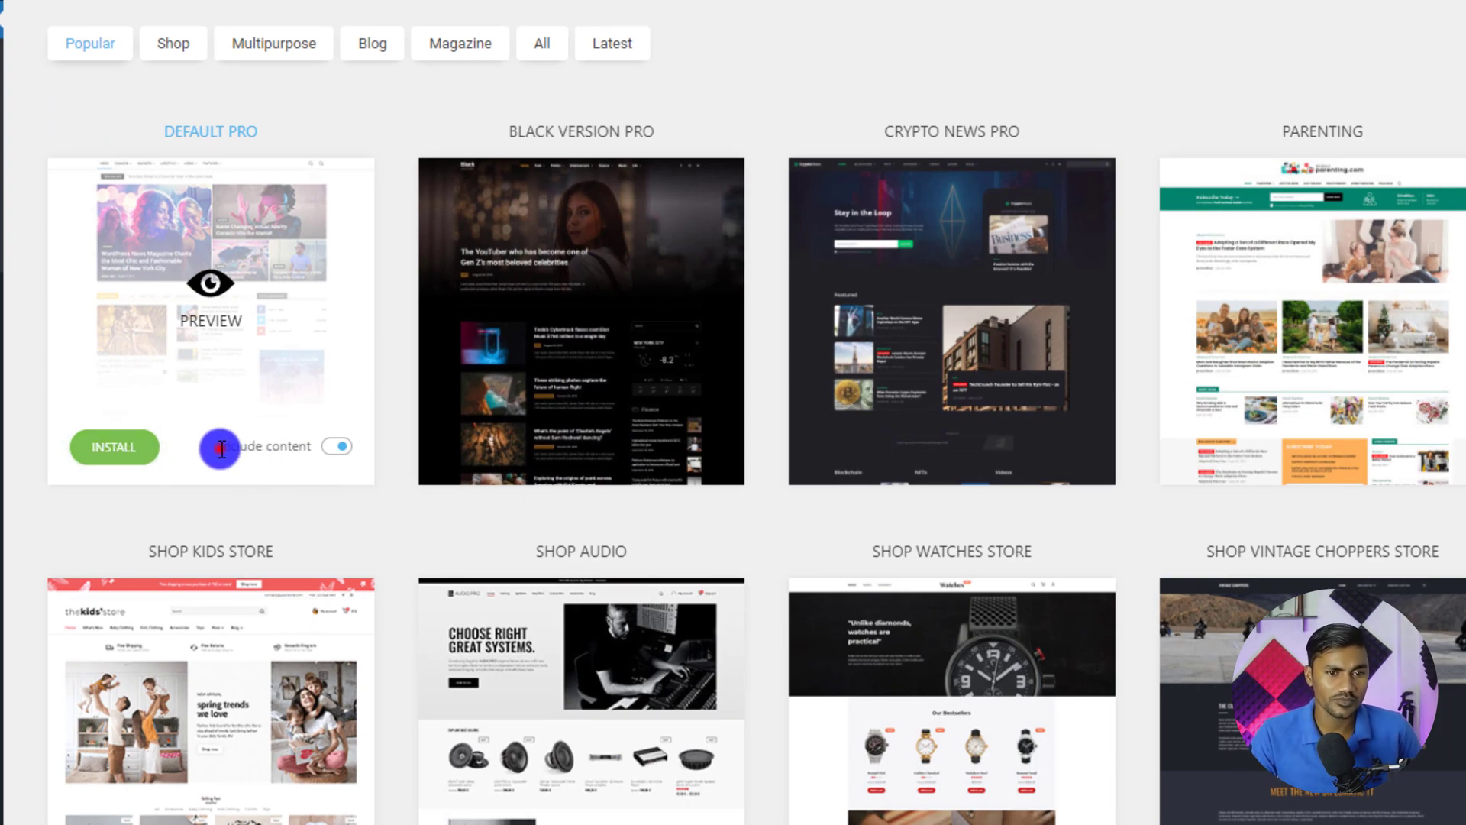
pyautogui.moveTo(220, 448); pyautogui.dragTo(310, 455)
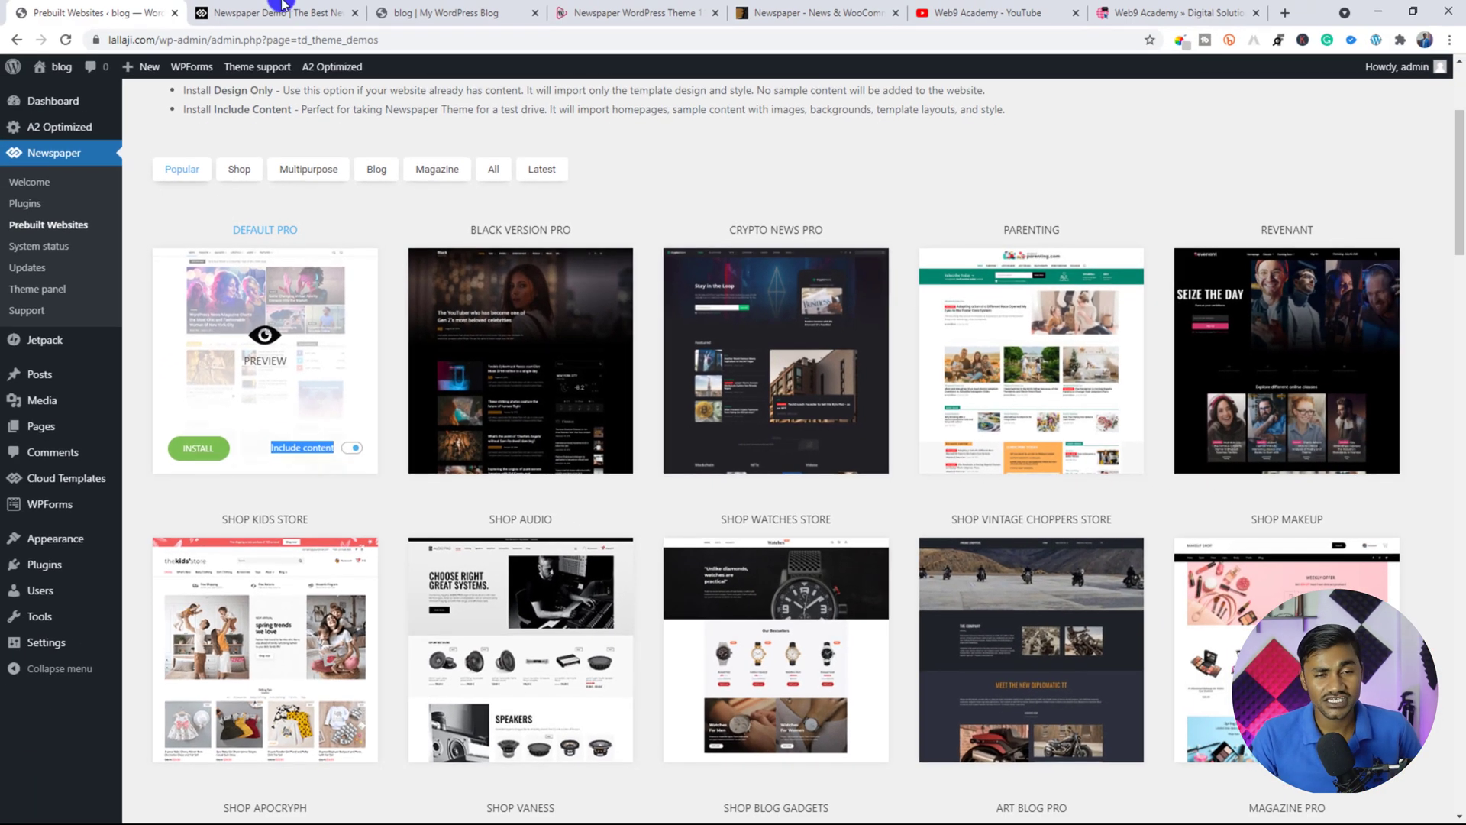
# Step: Look through the Default Pro demo's home page down to the Performance Training section and back to its header
pyautogui.click(285, 9)
pyautogui.scroll(-4, 986, 509)
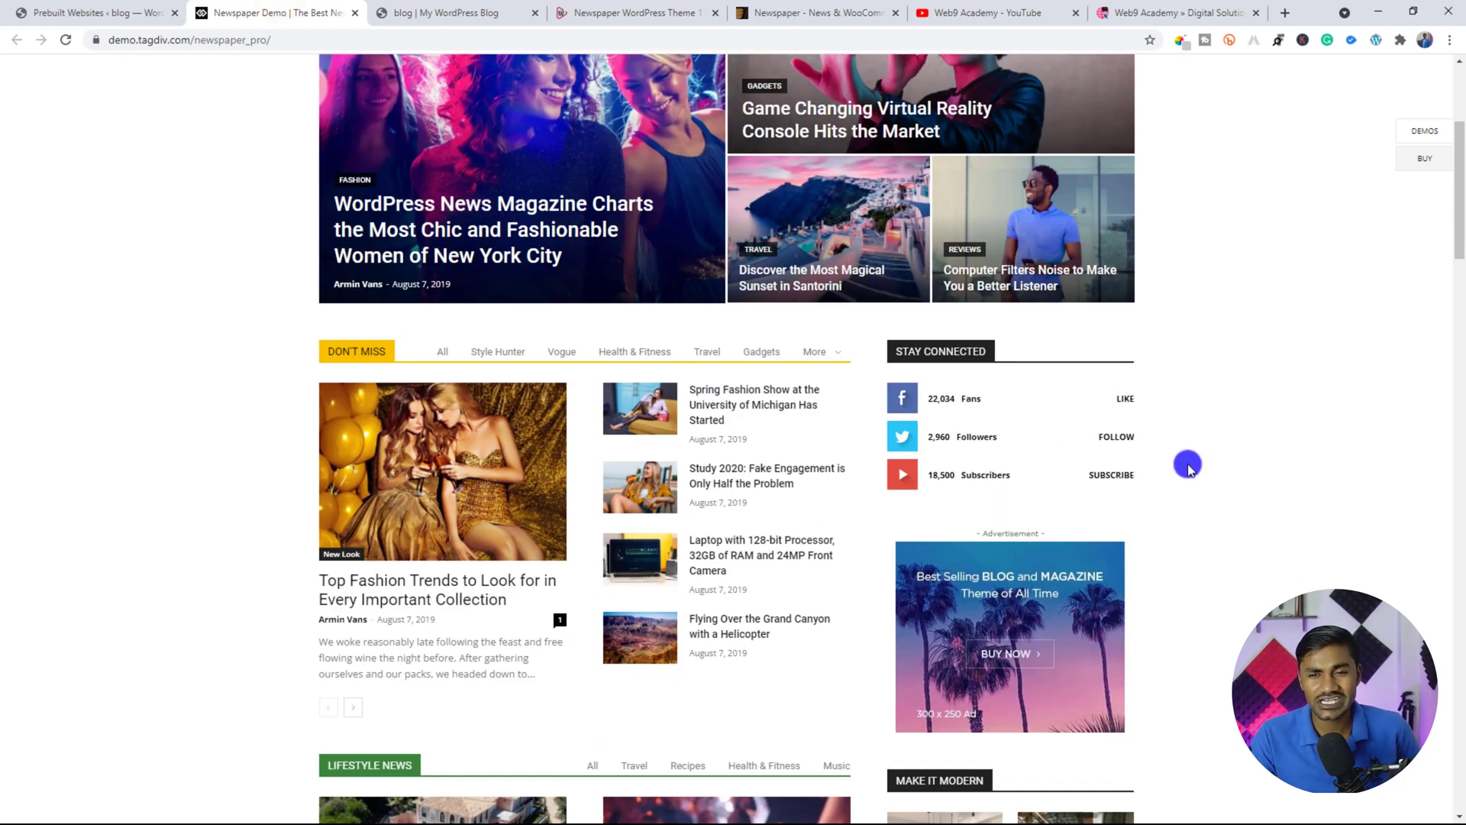
pyautogui.scroll(-7, 1218, 491)
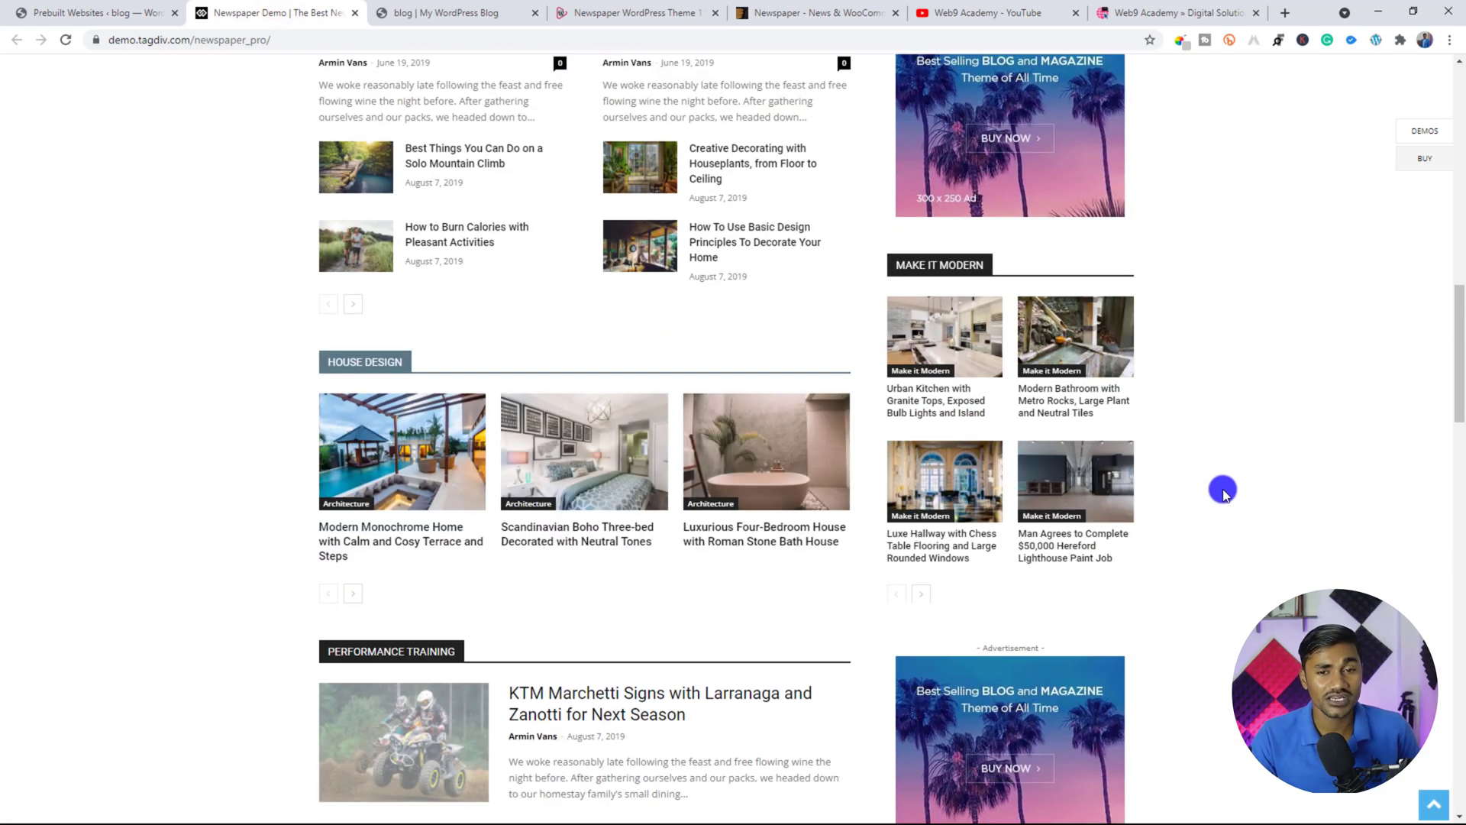
pyautogui.scroll(-3, 1223, 489)
pyautogui.scroll(-2, 1225, 481)
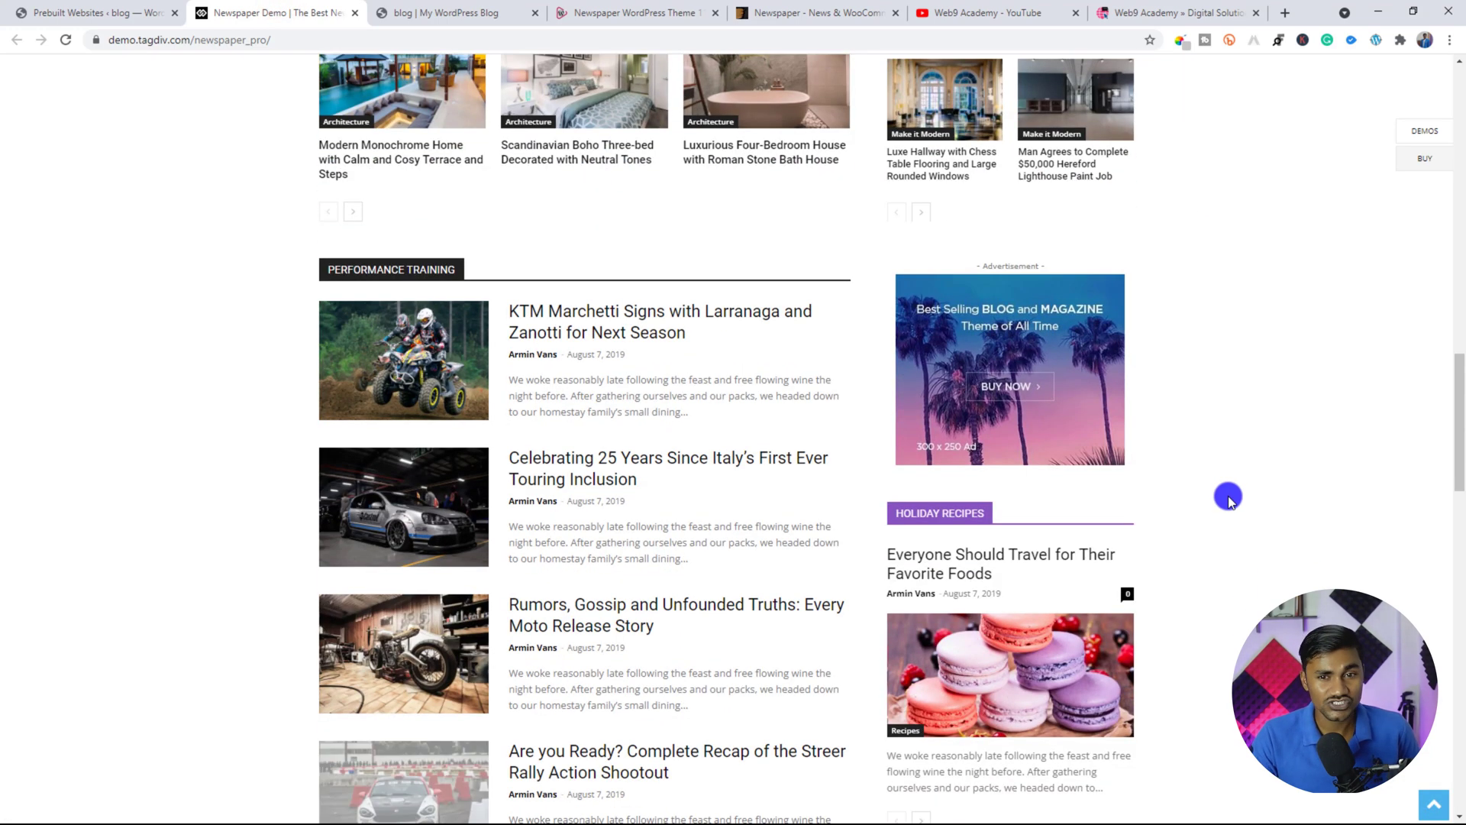
pyautogui.scroll(11, 1257, 517)
pyautogui.moveTo(1461, 286); pyautogui.dragTo(1430, 131)
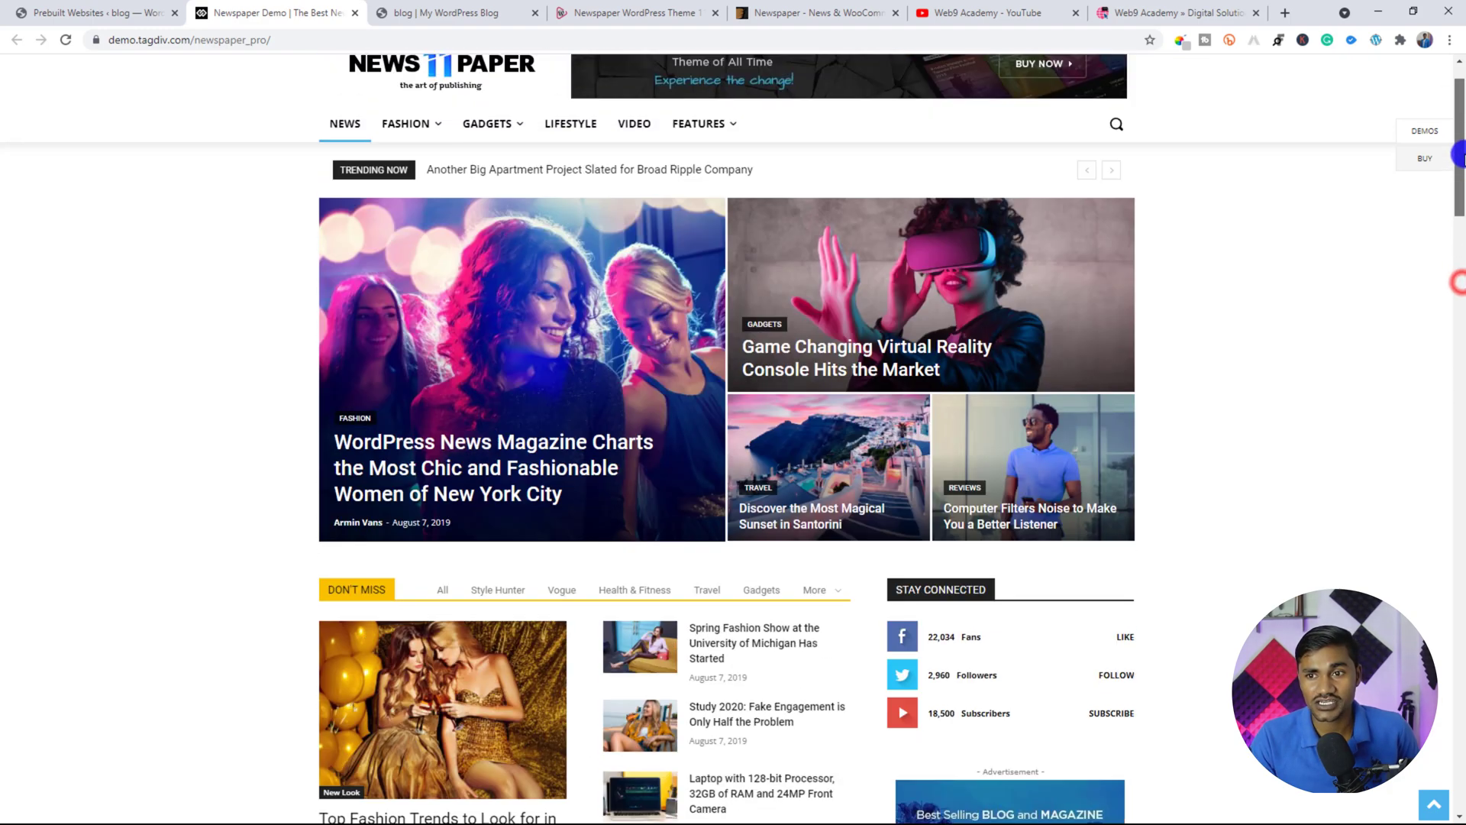
# Step: Check the Include content option of Default Pro once more, and examine the demo's whole home page down to its footer
pyautogui.click(68, 13)
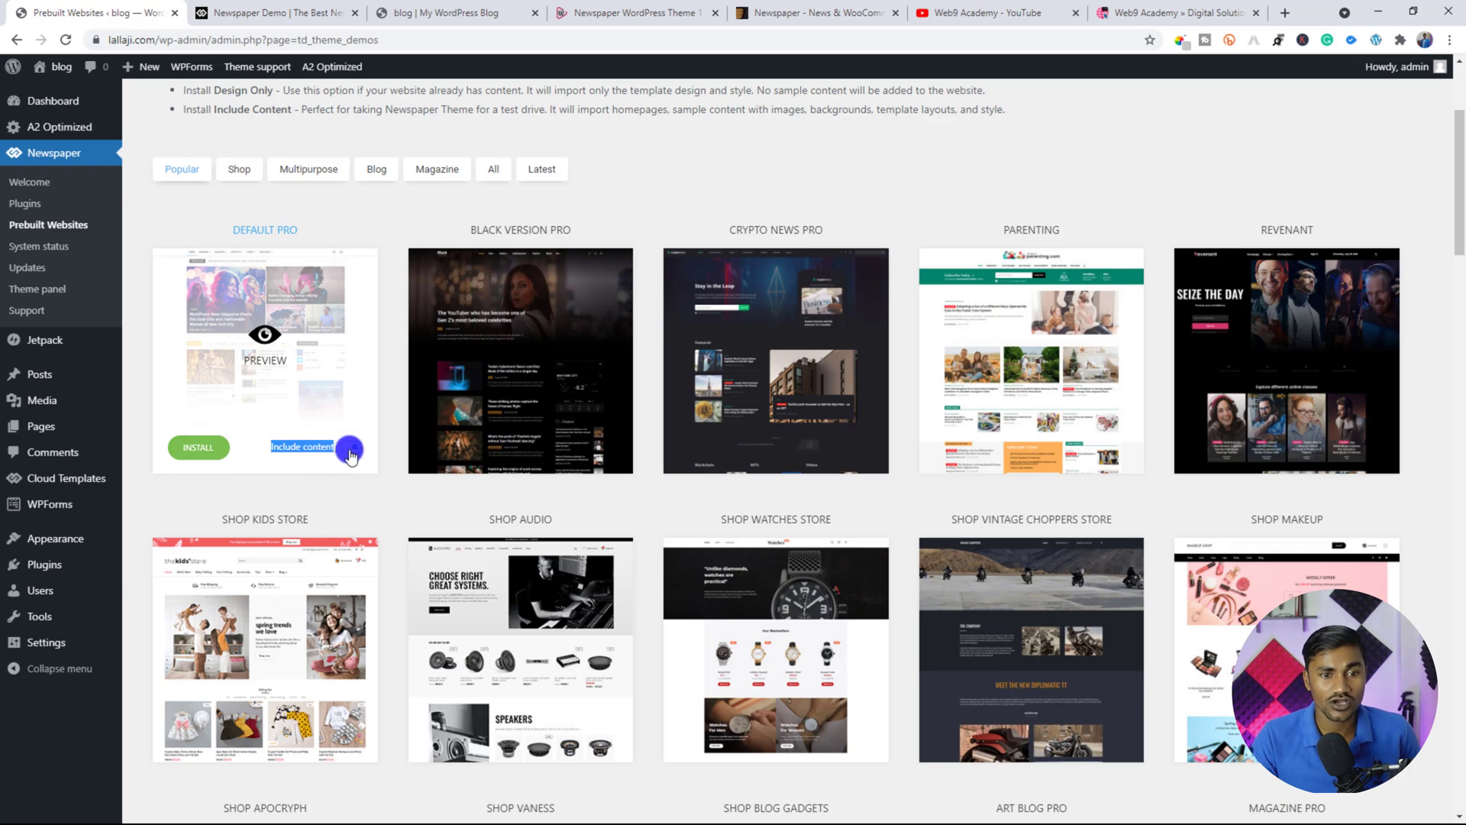
pyautogui.click(275, 12)
pyautogui.scroll(-4, 1274, 515)
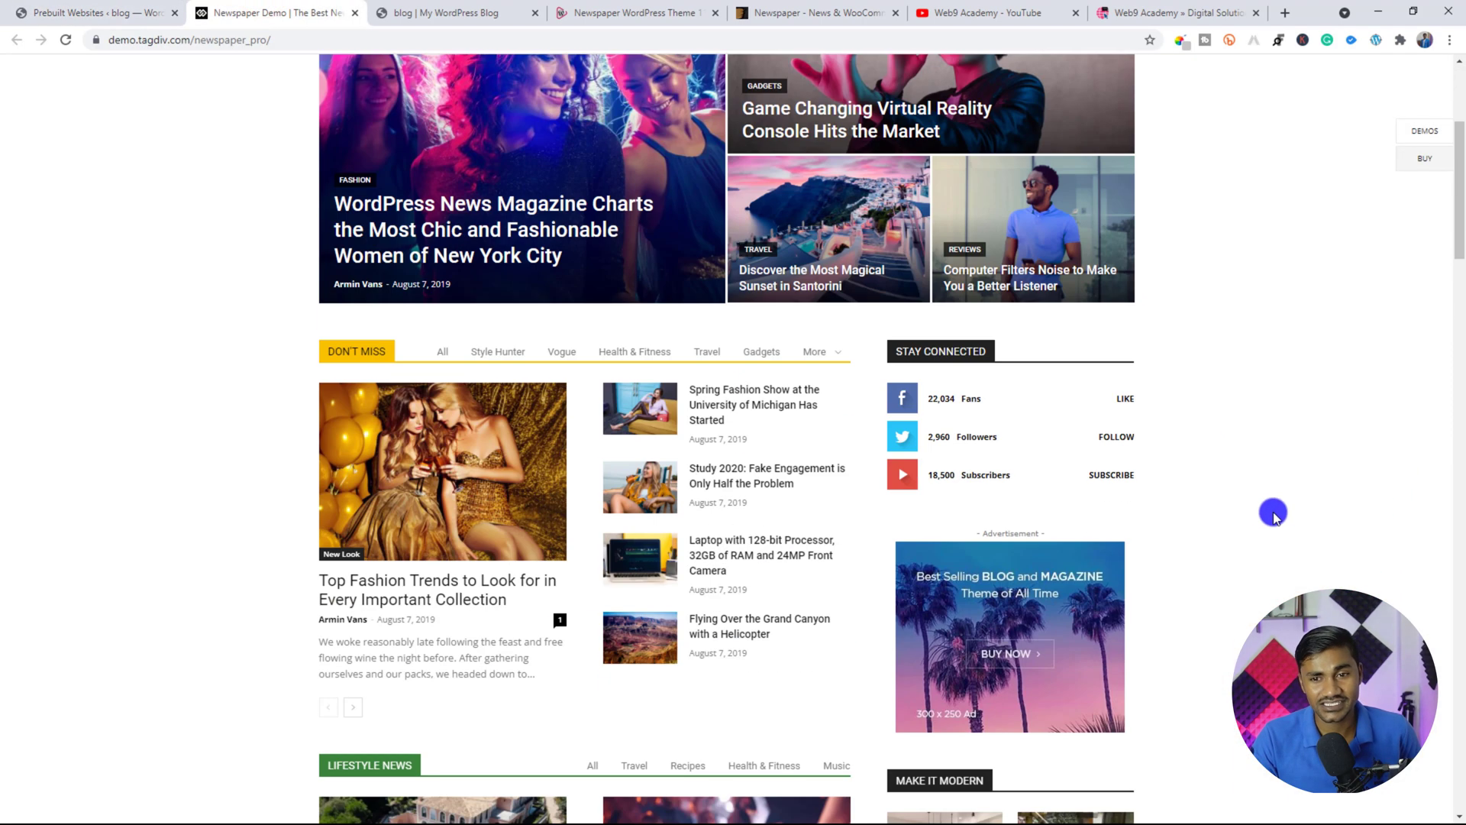
pyautogui.scroll(-8, 1221, 548)
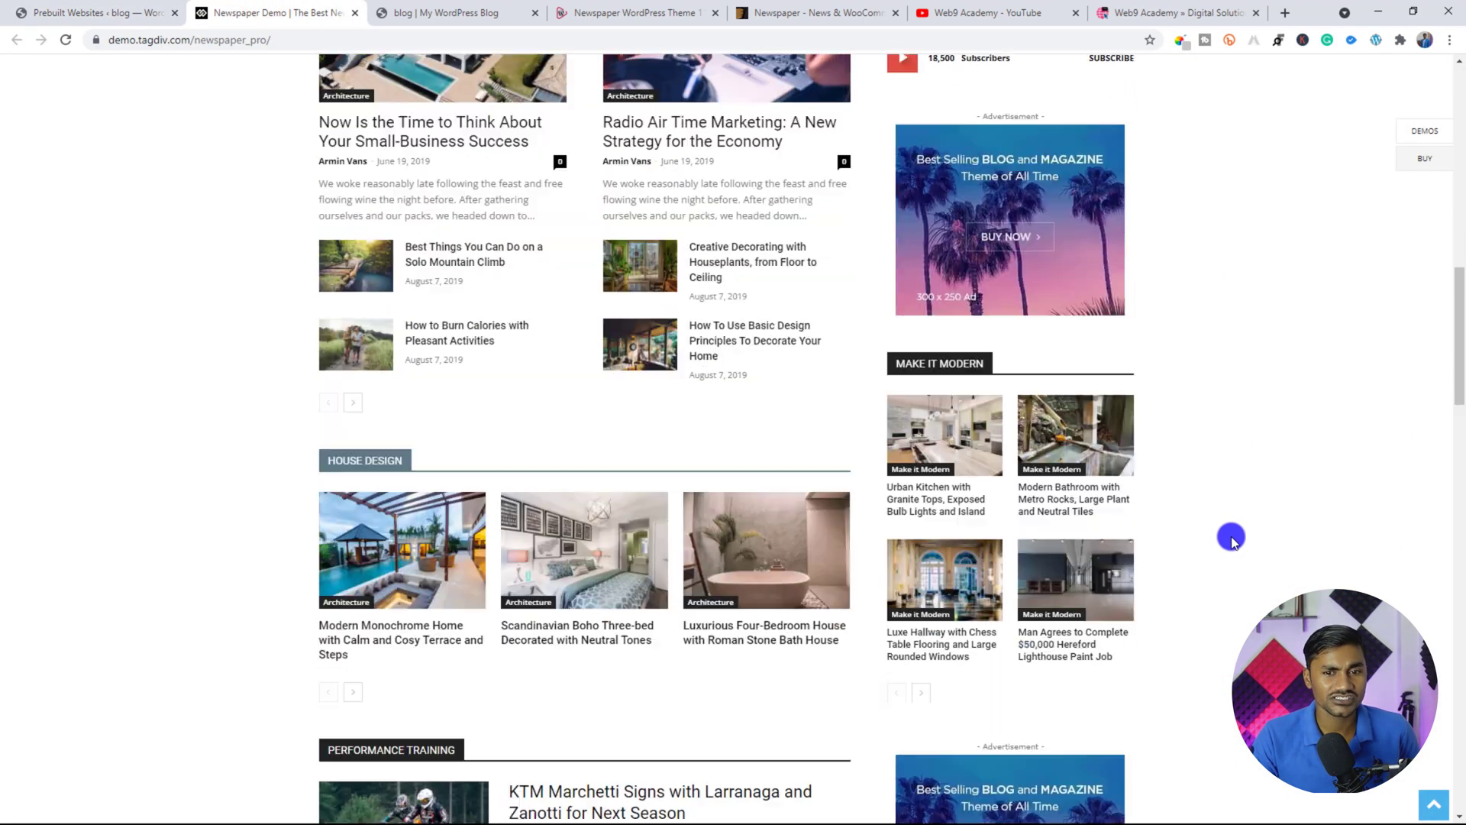
pyautogui.scroll(-19, 1225, 537)
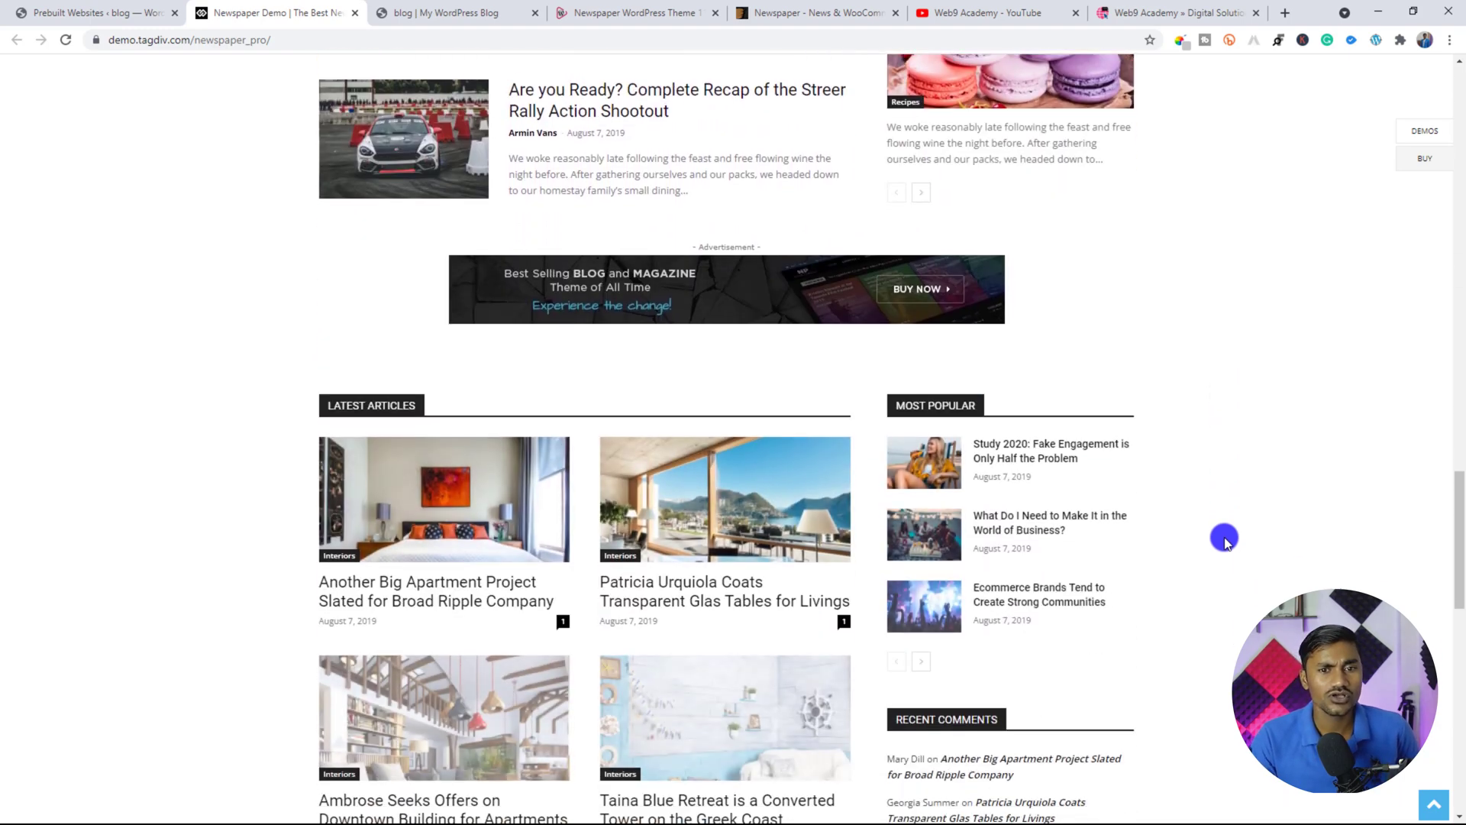
pyautogui.scroll(-6, 1223, 537)
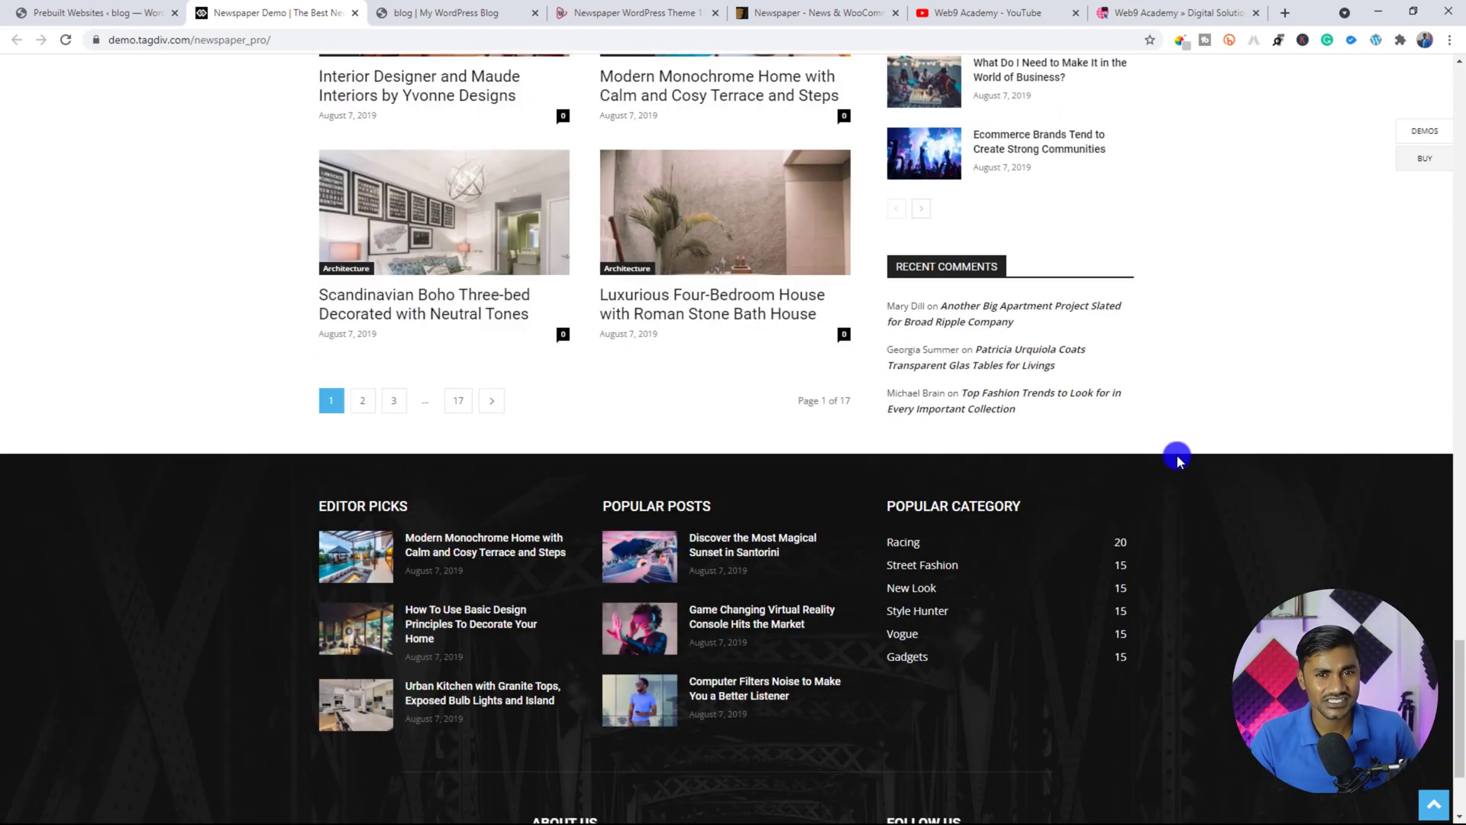
pyautogui.scroll(5, 1206, 470)
pyautogui.scroll(20, 1239, 481)
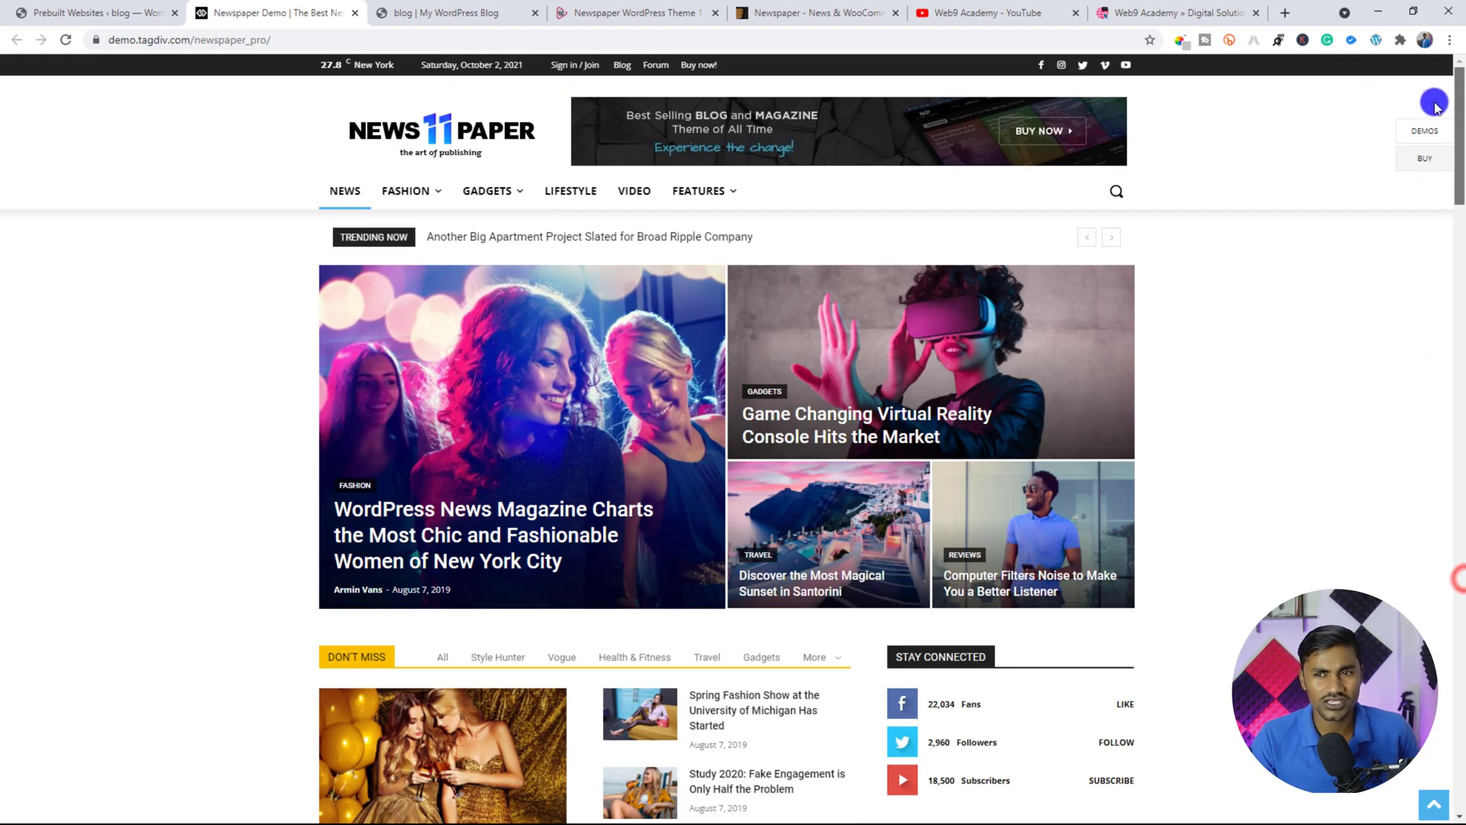
# Step: Install the Default Pro prebuilt website without the sample content and confirm the installation
pyautogui.click(111, 7)
pyautogui.doubleClick(349, 452)
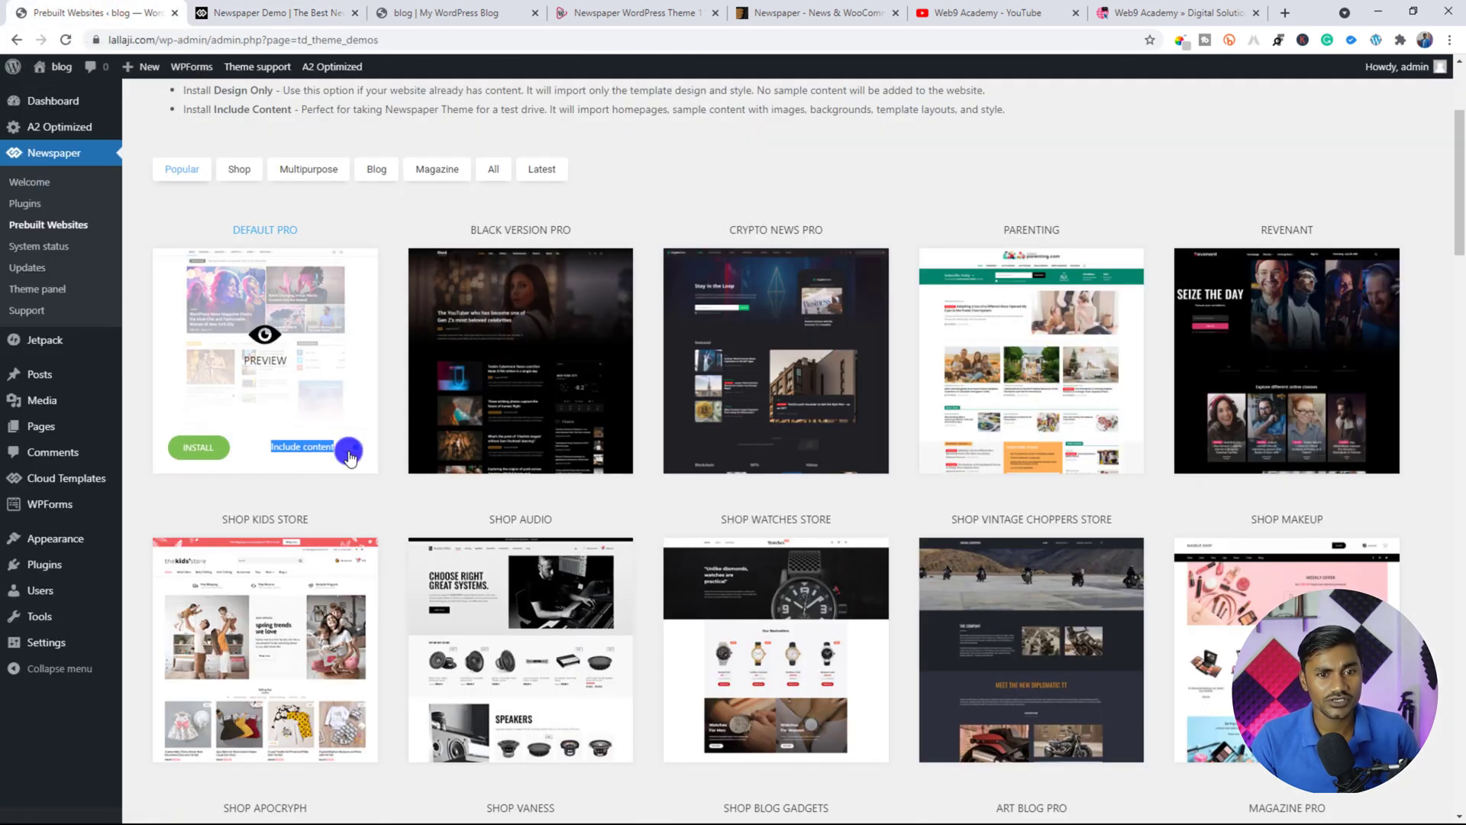
pyautogui.click(209, 458)
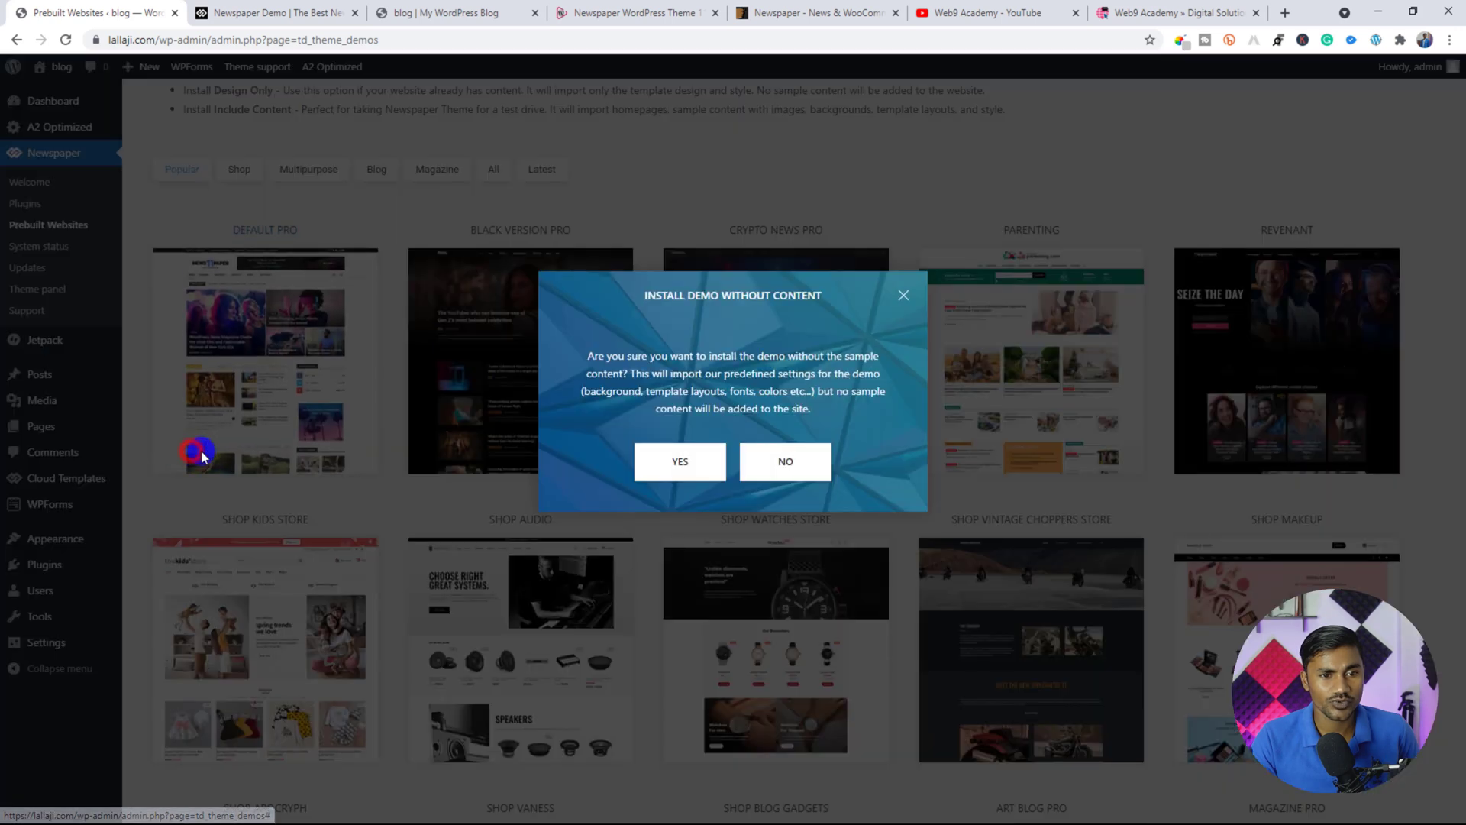
pyautogui.click(676, 465)
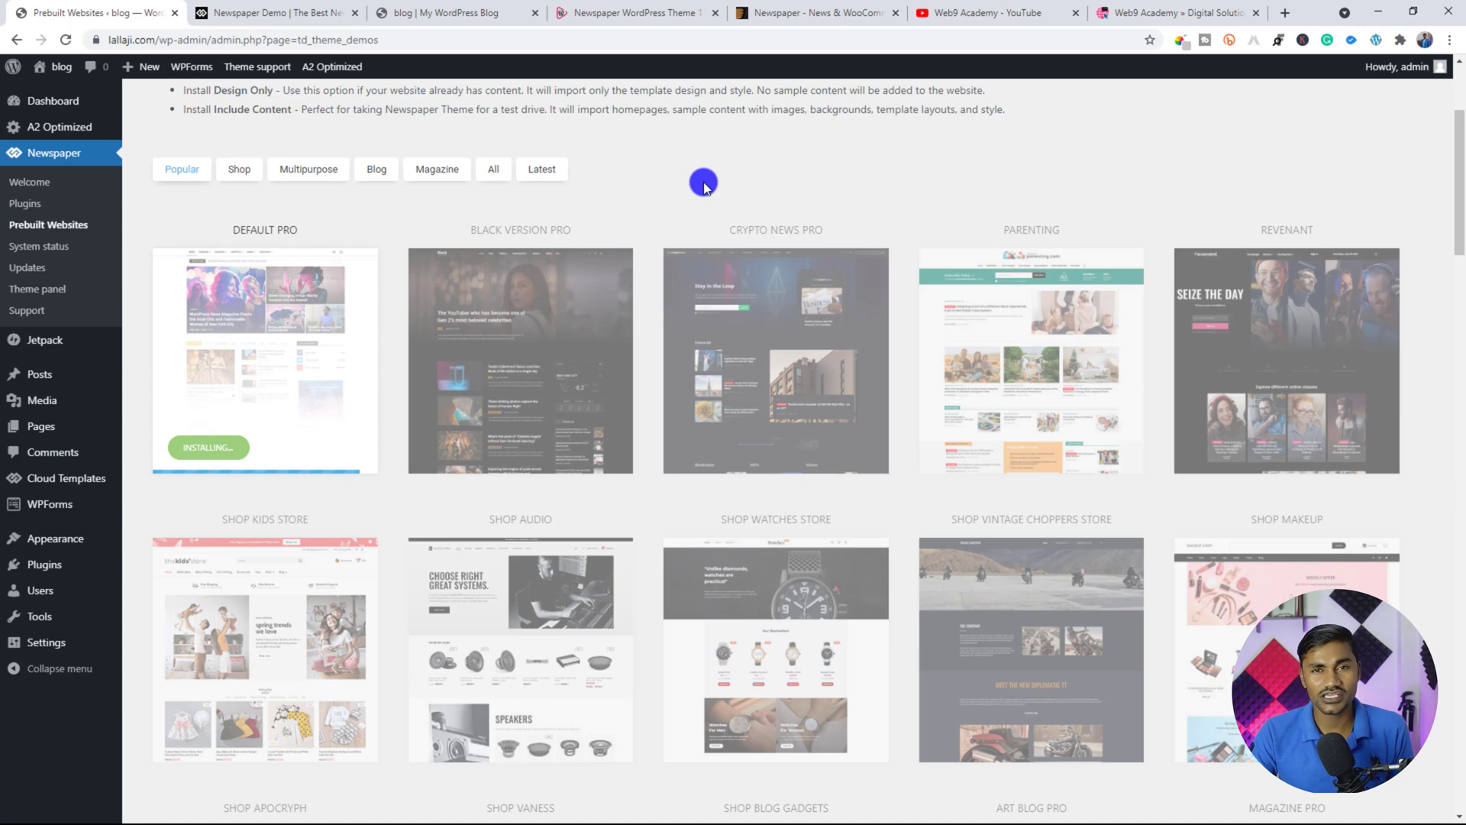
pyautogui.click(689, 159)
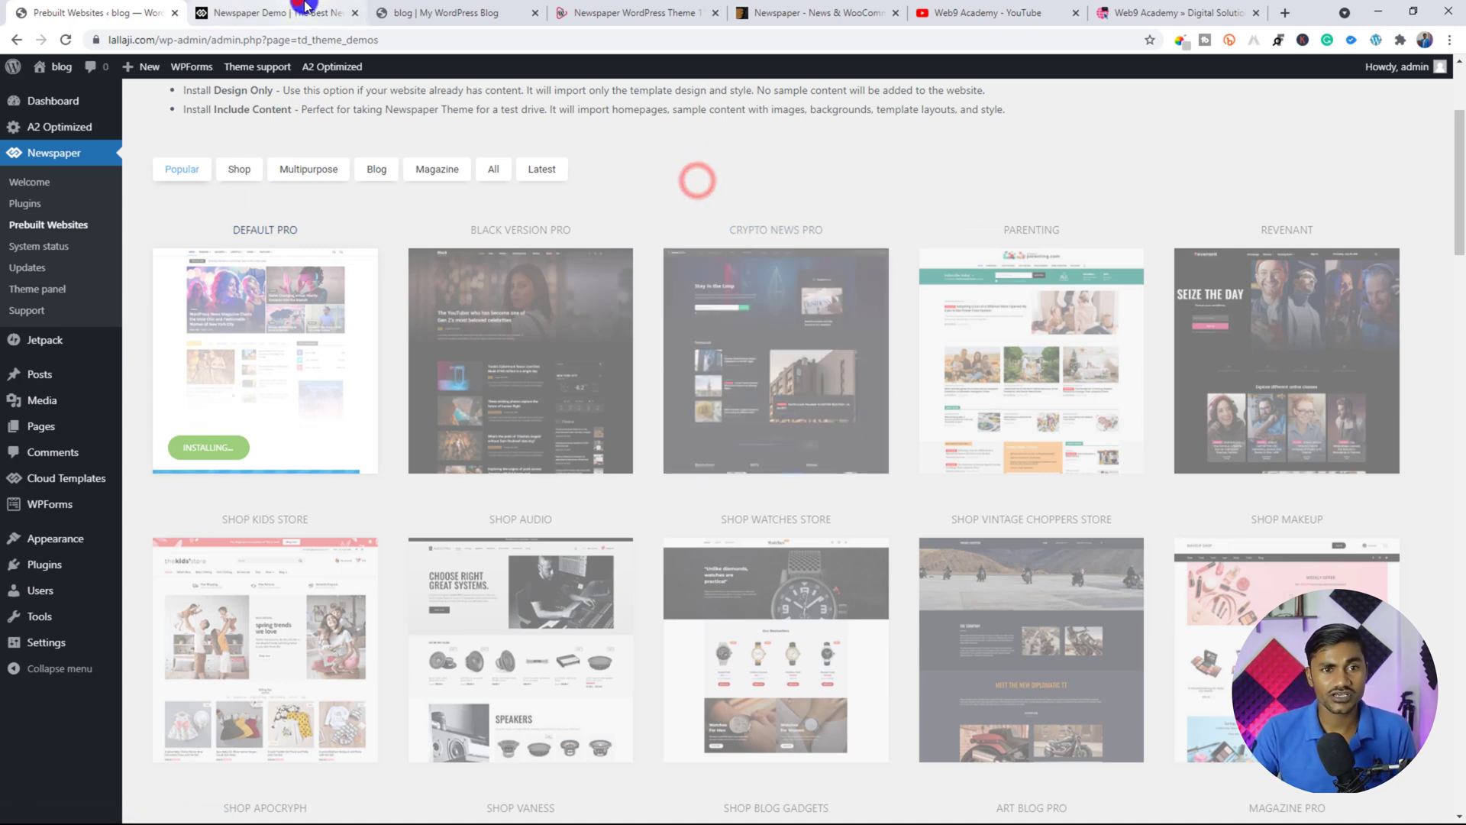
# Step: Close the Default Pro demo preview, reload the blog's home page and check the installation status in the prebuilt websites
pyautogui.click(309, 13)
pyautogui.click(356, 13)
pyautogui.click(327, 19)
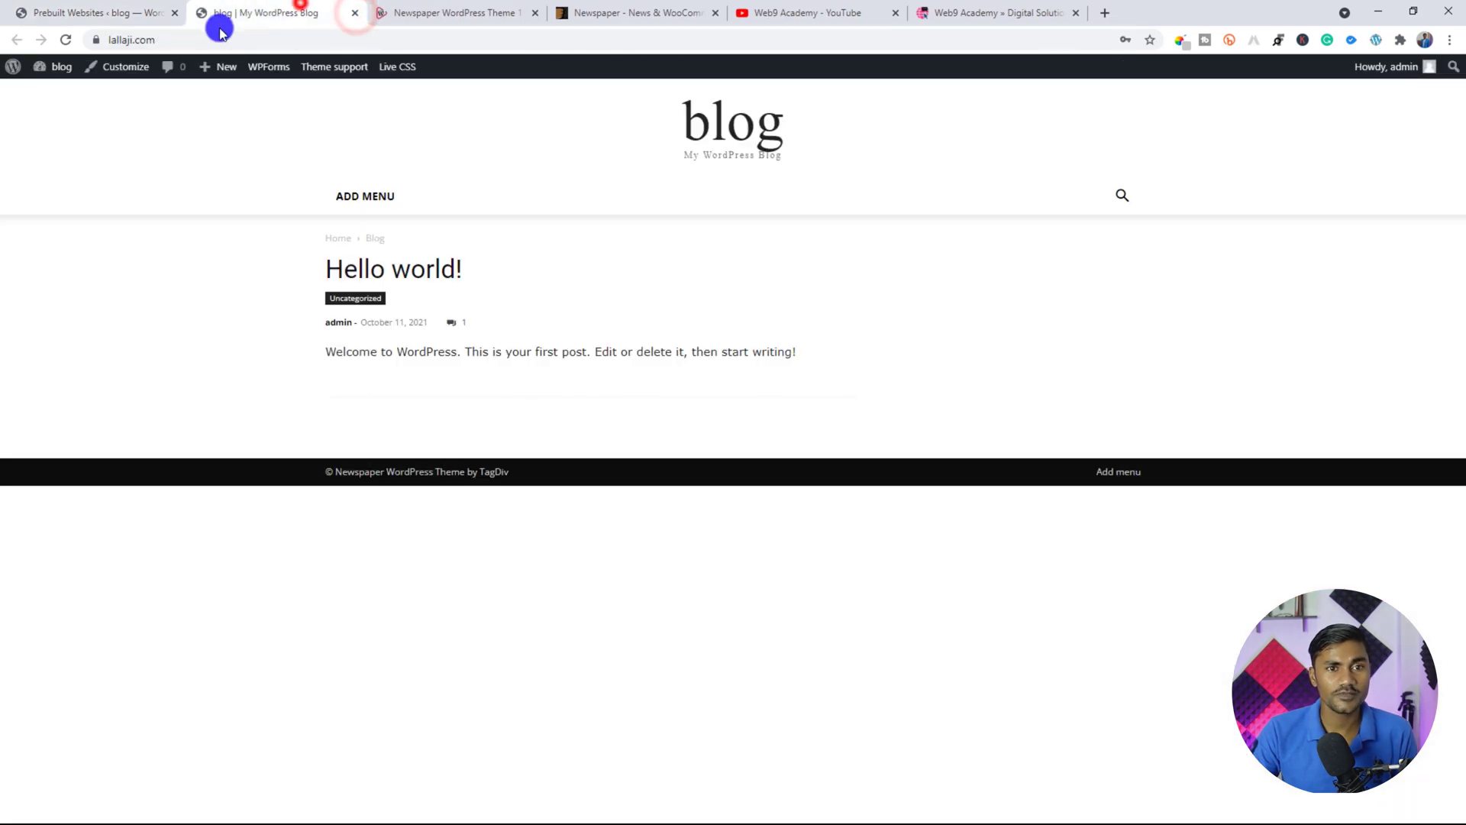
pyautogui.click(66, 39)
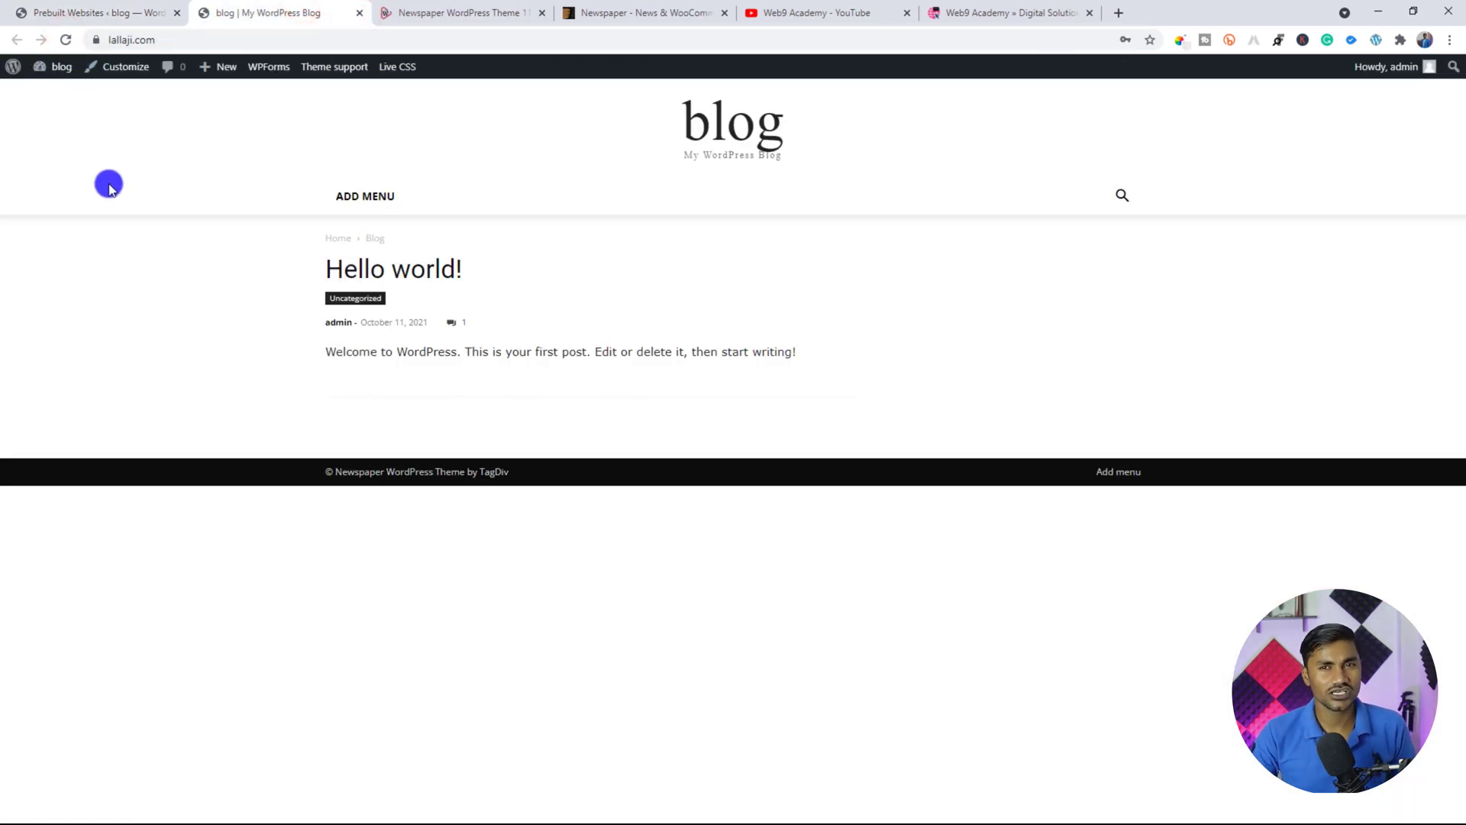
pyautogui.click(56, 10)
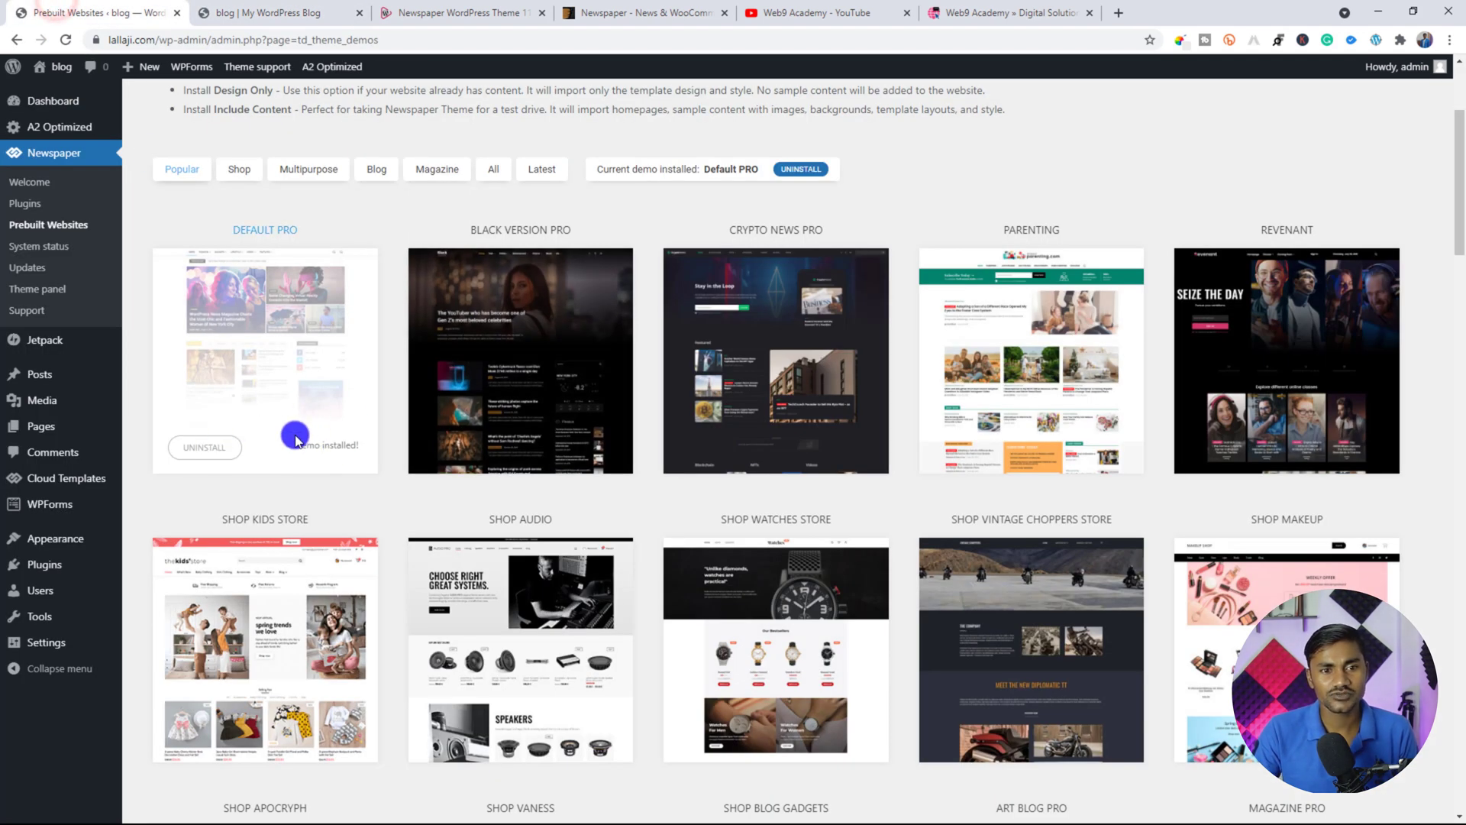
# Step: Reload the blog's home page and examine the installed Default Pro layout from the header to the footer
pyautogui.click(273, 12)
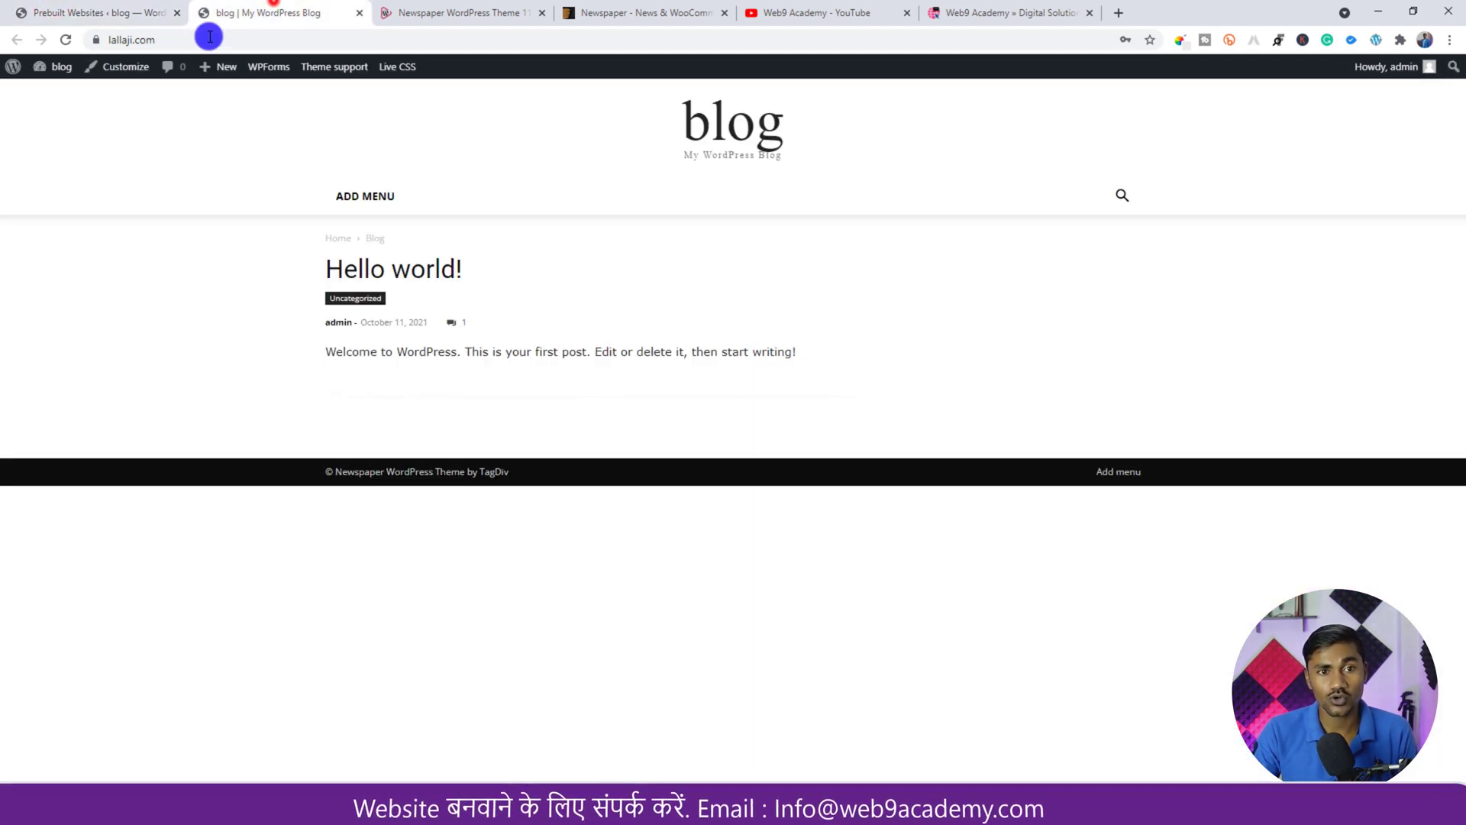
pyautogui.click(66, 40)
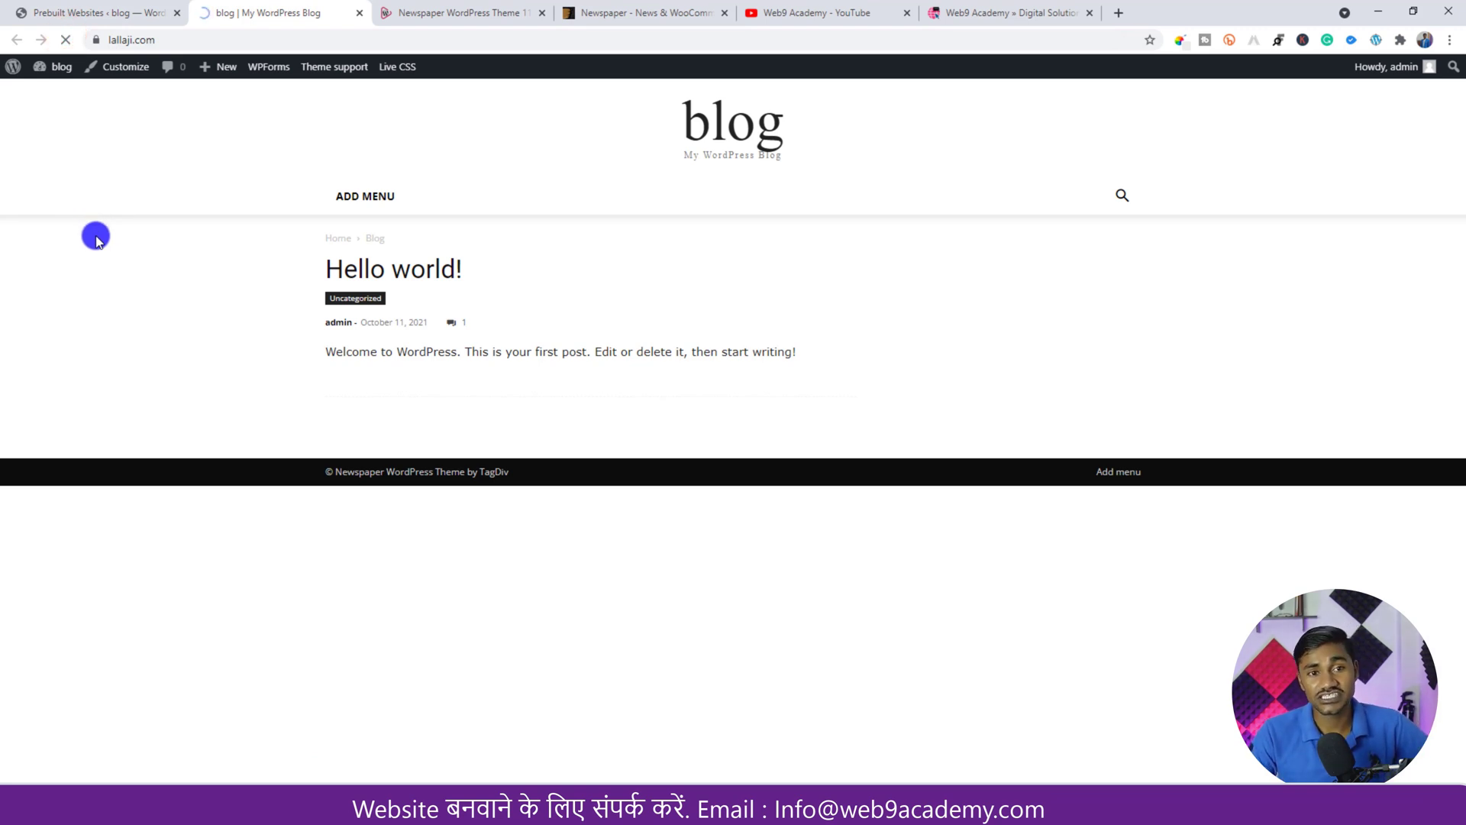
pyautogui.scroll(-8, 1237, 455)
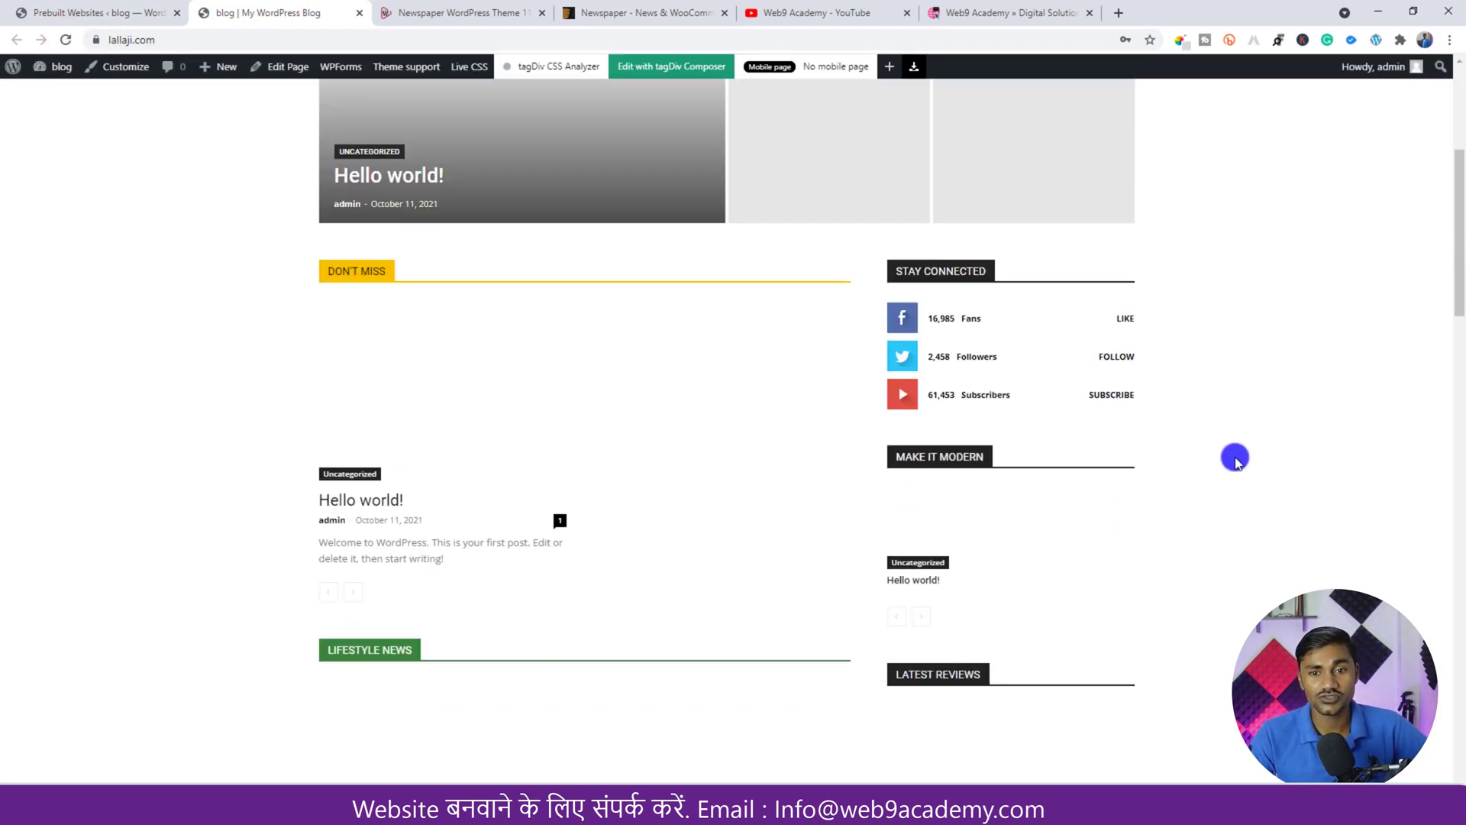
pyautogui.scroll(-15, 1238, 462)
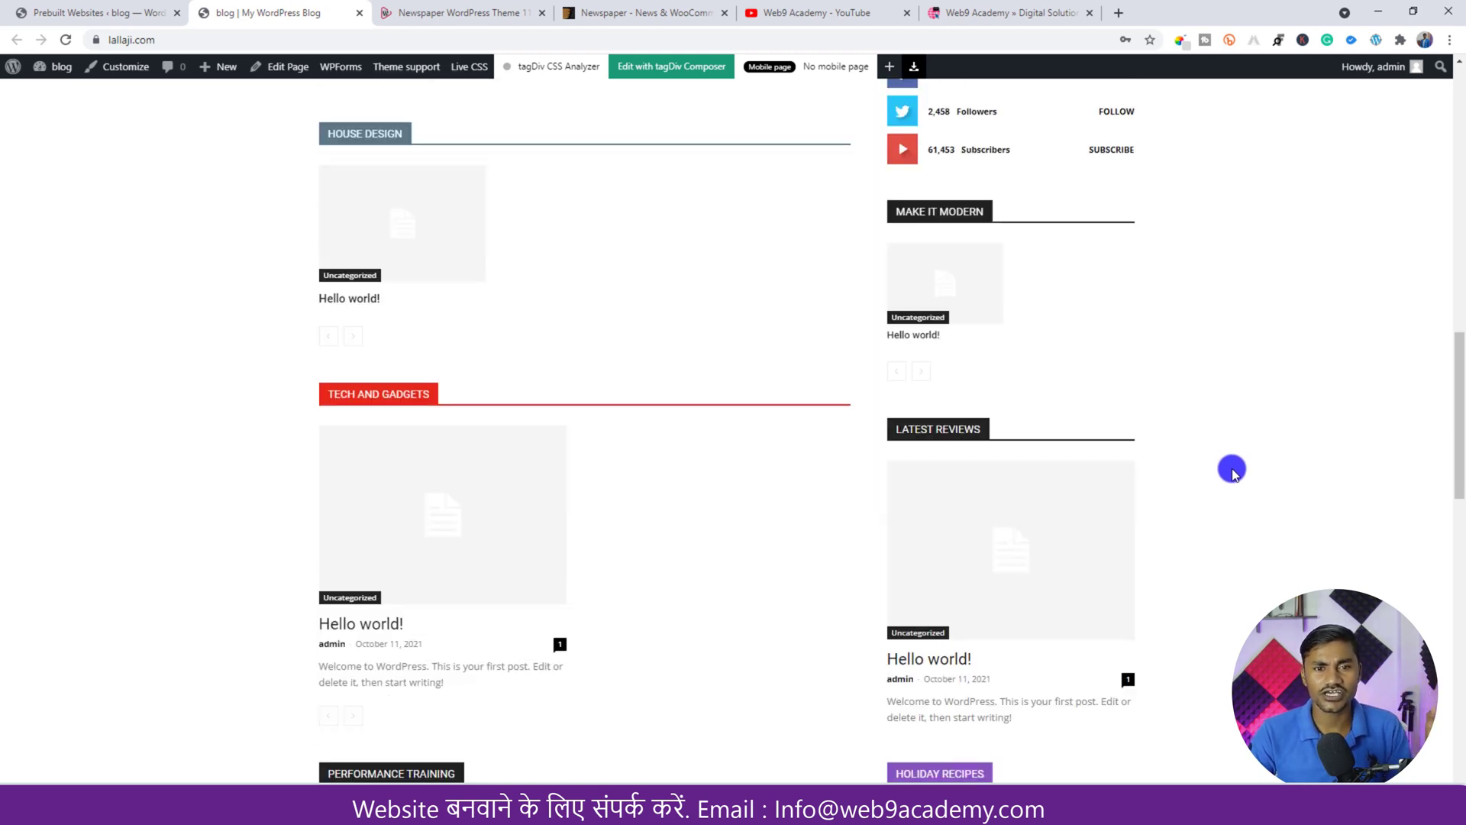
pyautogui.scroll(-10, 1264, 458)
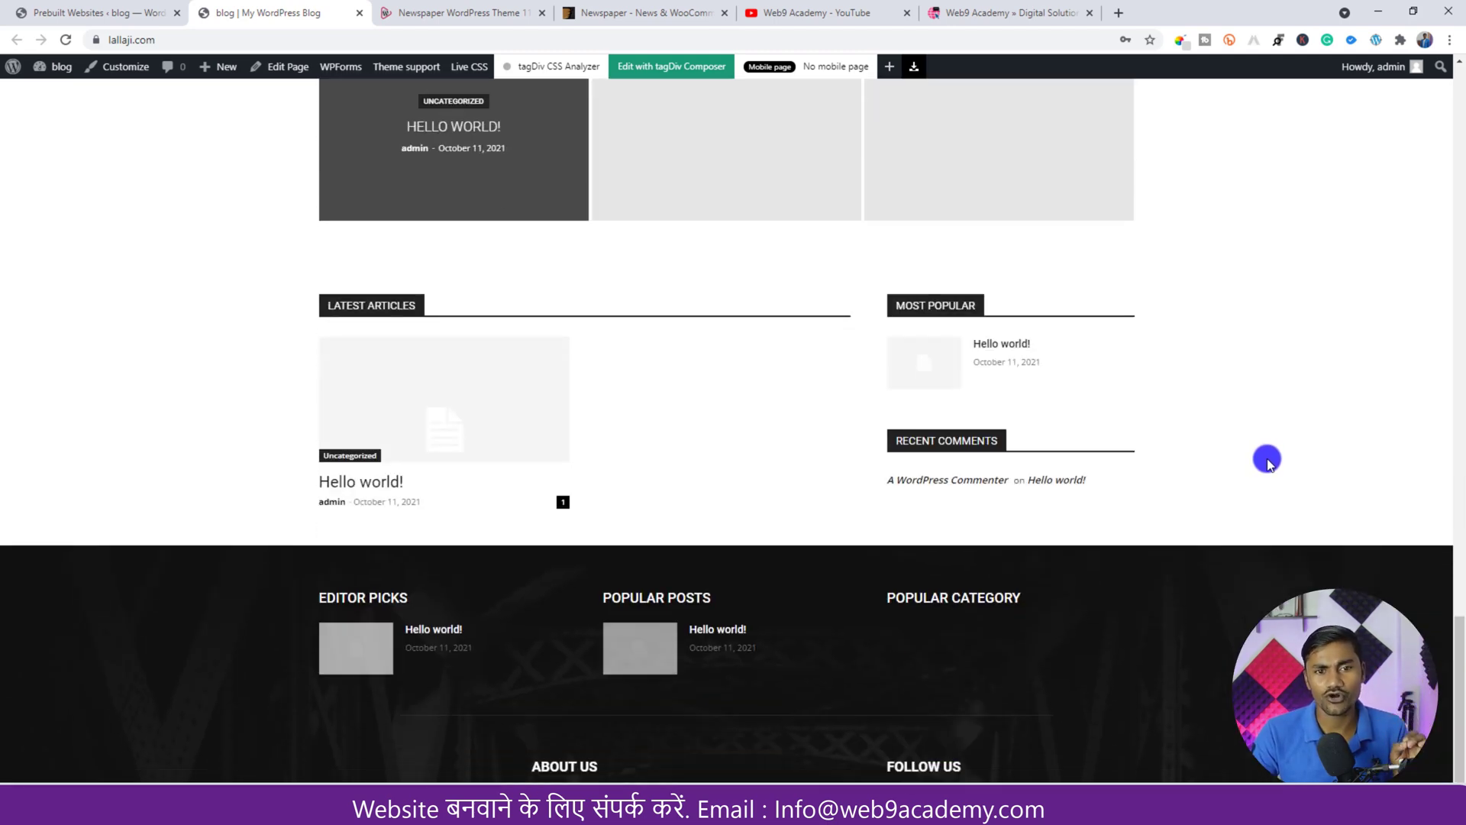
pyautogui.scroll(5, 1271, 465)
pyautogui.scroll(8, 1272, 464)
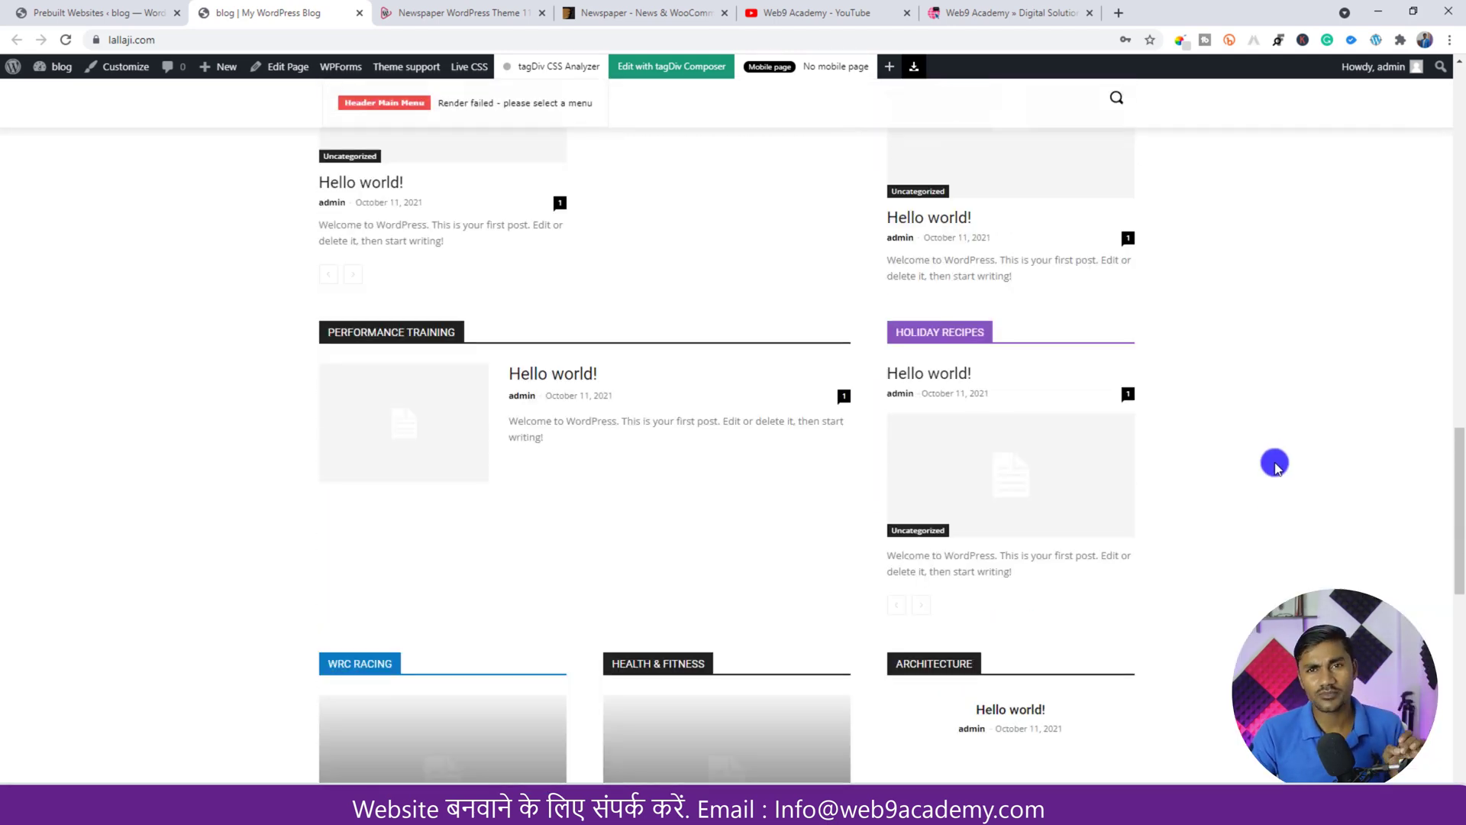
pyautogui.scroll(8, 1303, 475)
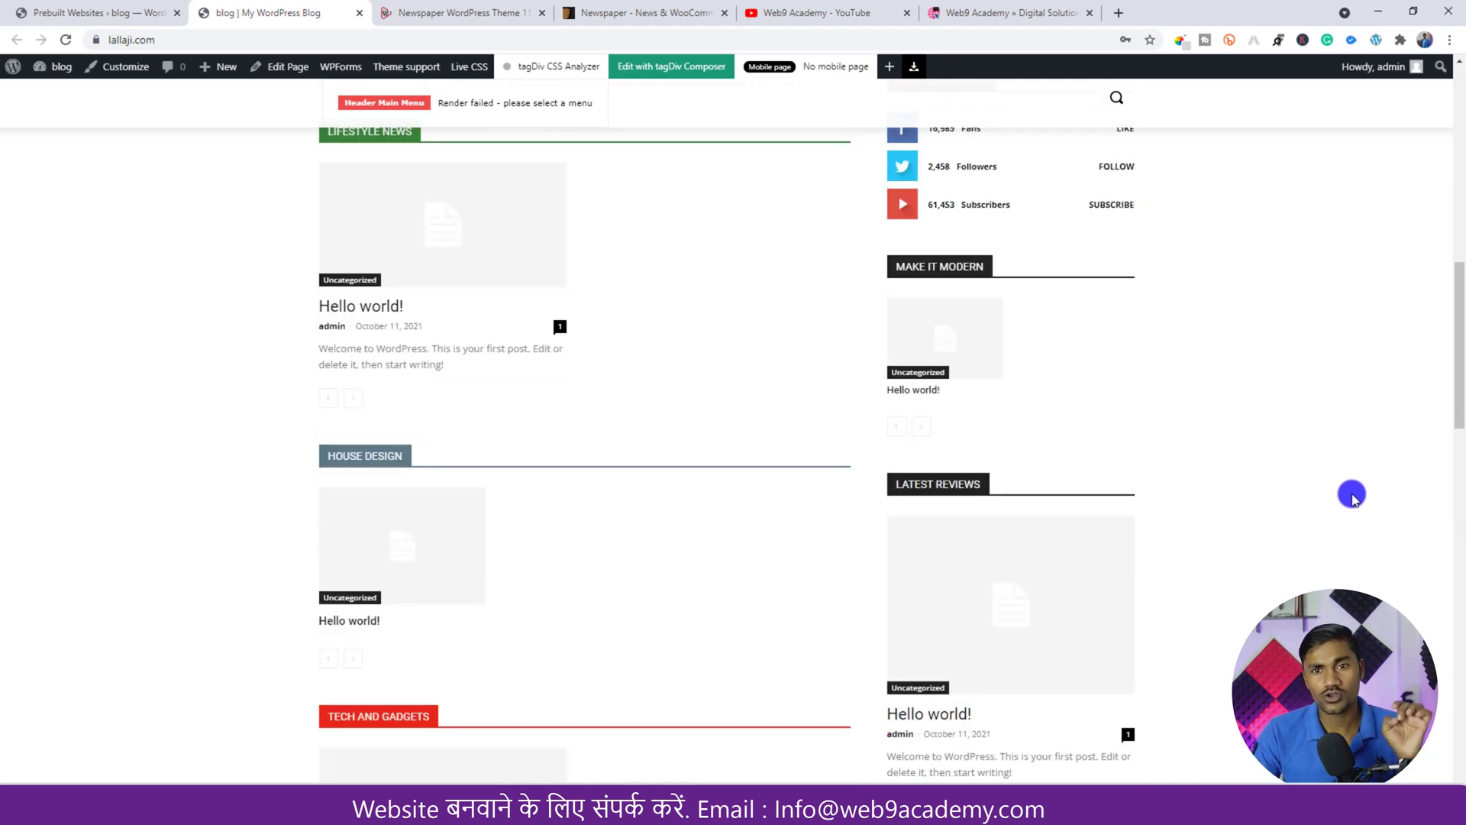
pyautogui.scroll(7, 1374, 470)
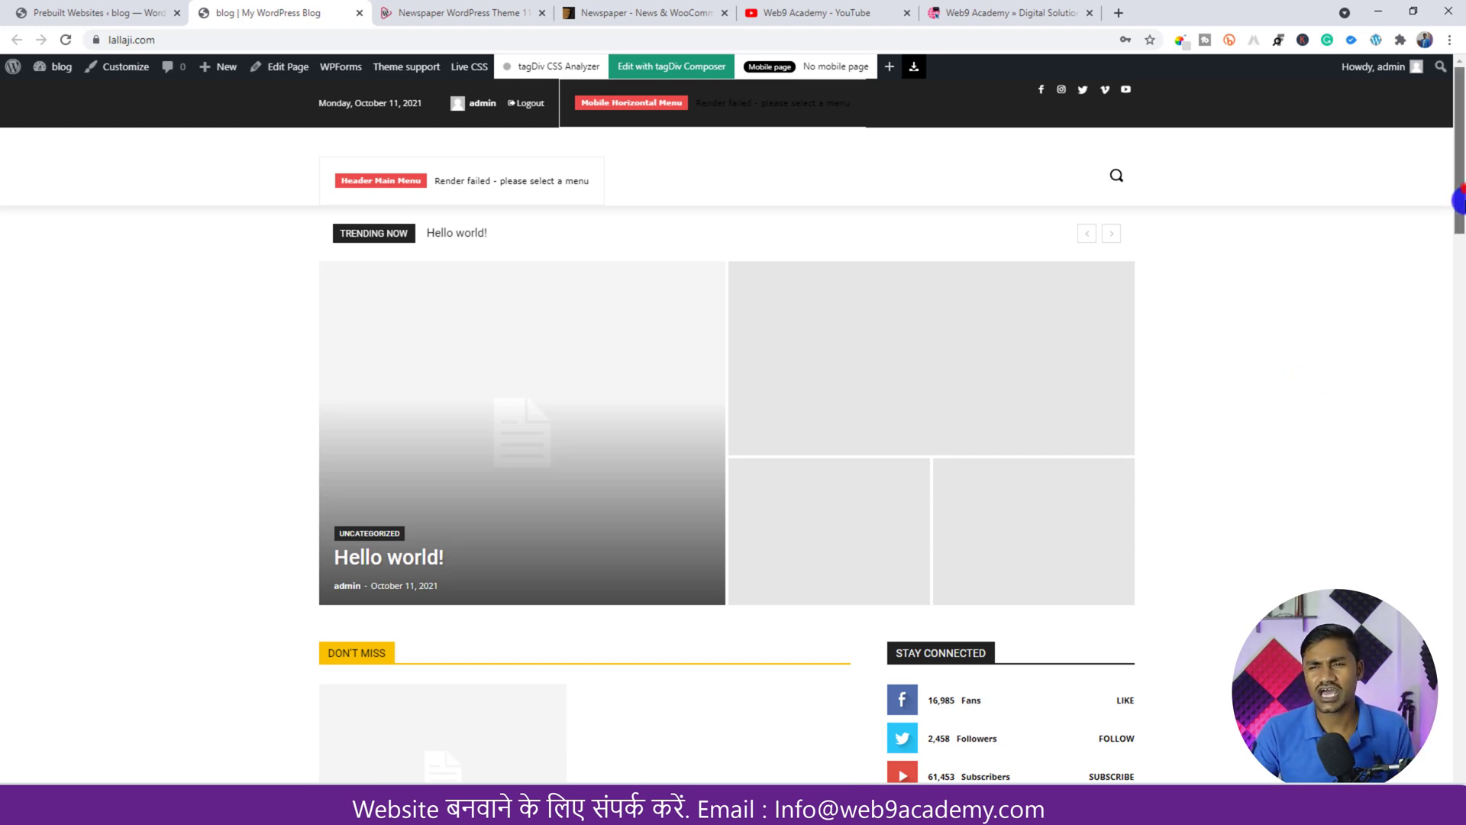
# Step: Go over the blog's home page again, covering the About Us footer area, the content sections and the header
pyautogui.moveTo(1459, 201); pyautogui.dragTo(1459, 738)
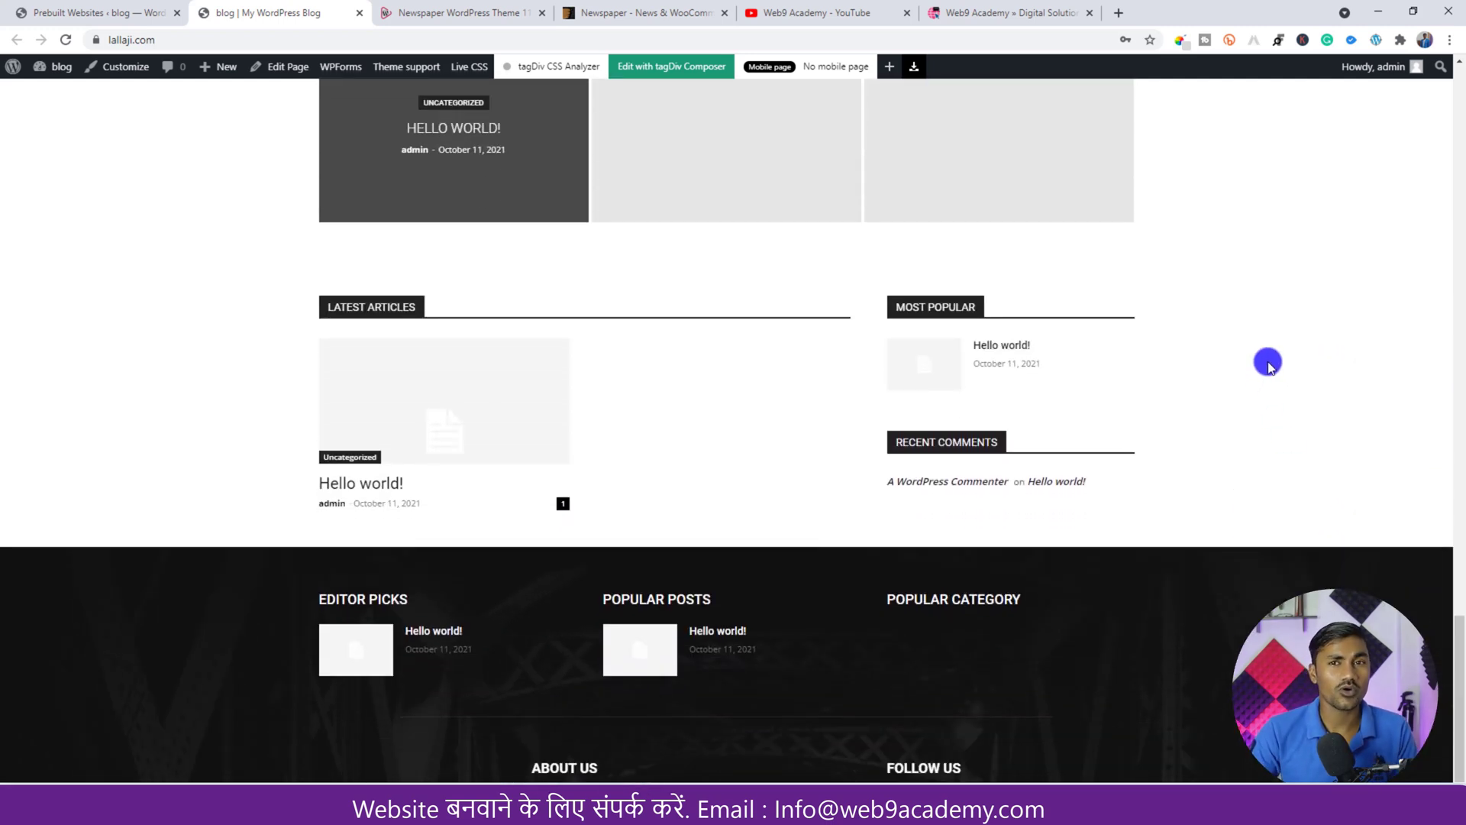
pyautogui.scroll(-2, 1277, 373)
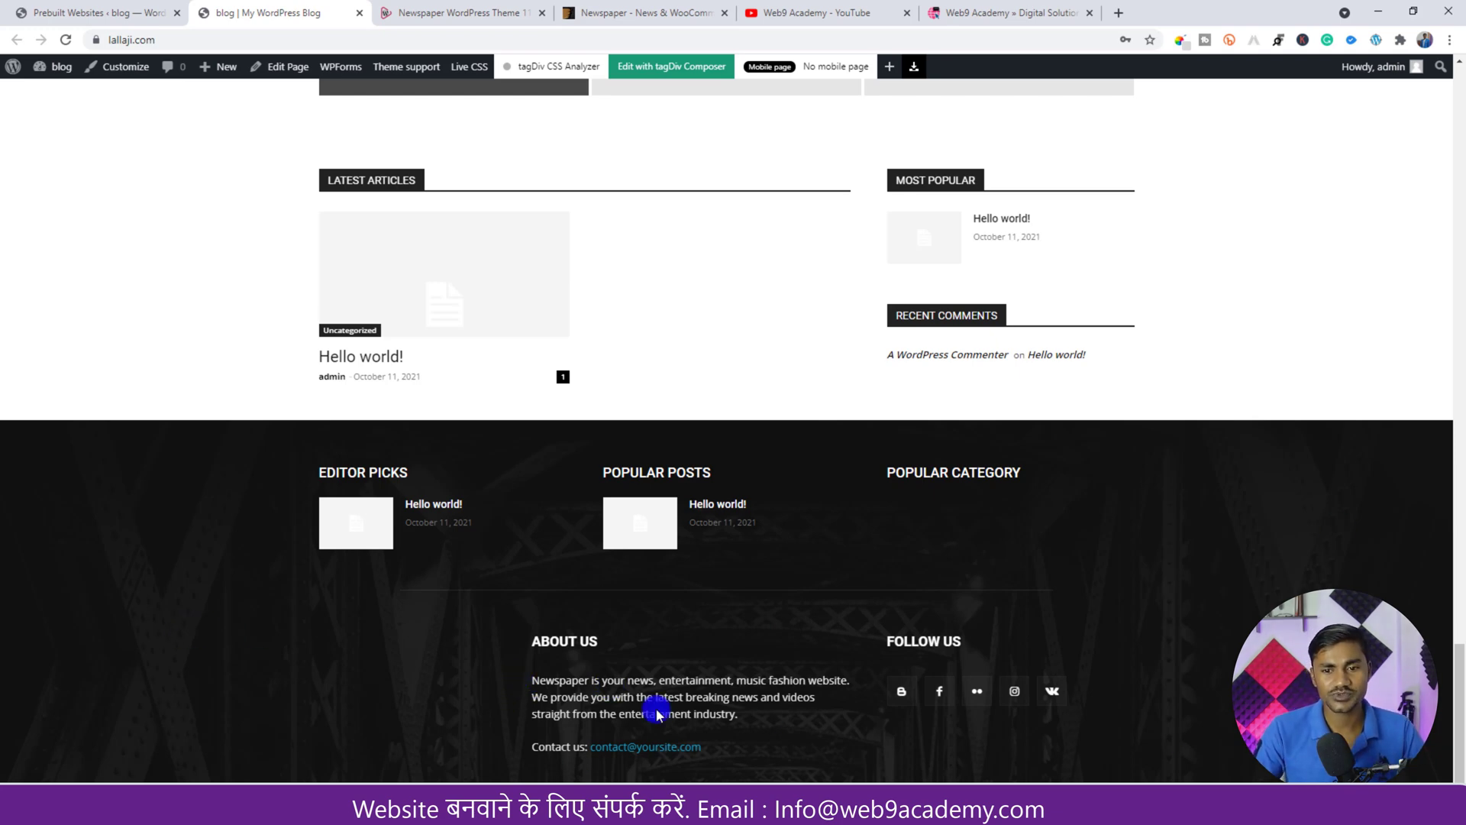
pyautogui.scroll(15, 1280, 449)
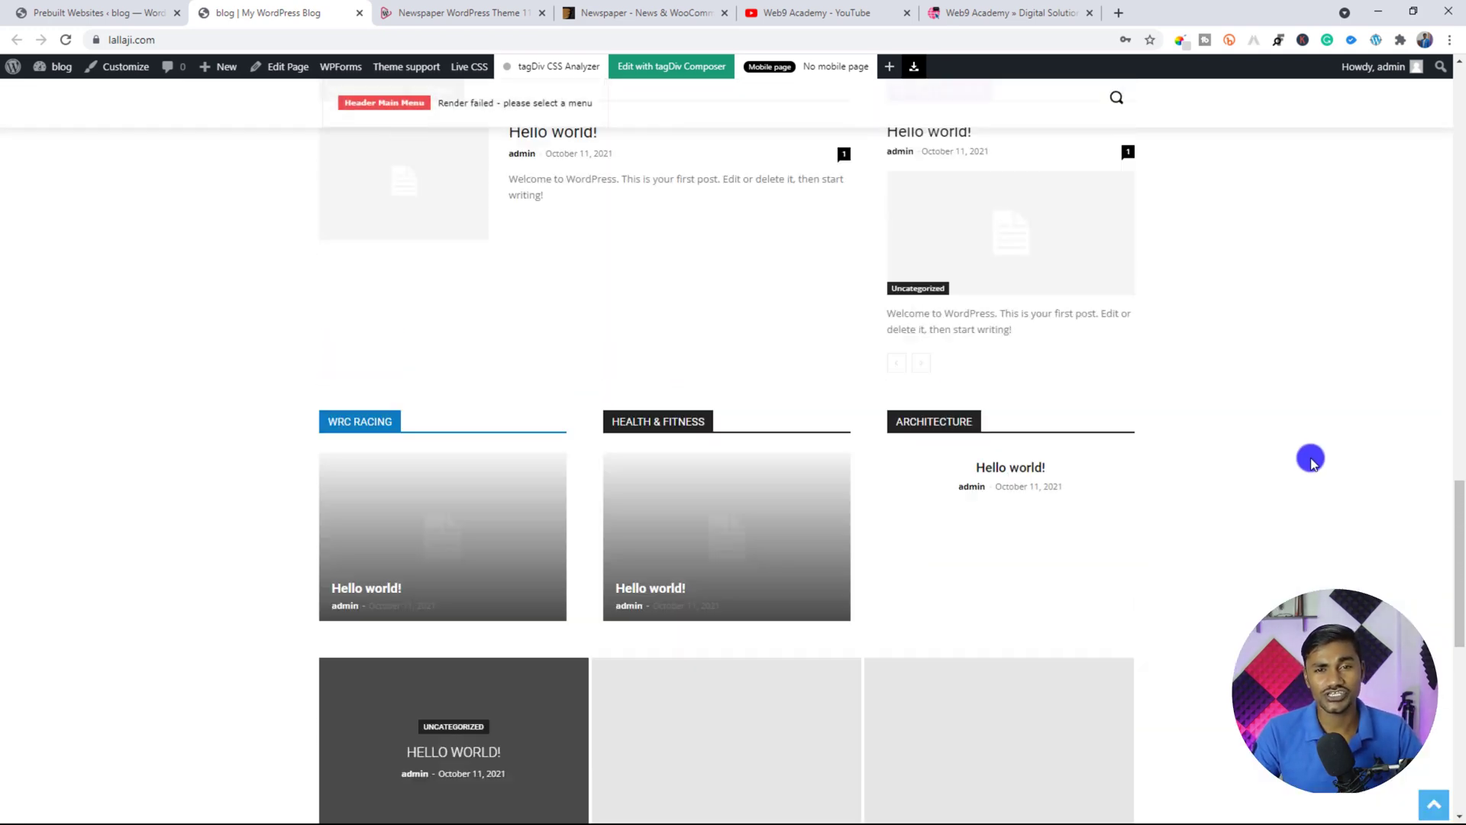
pyautogui.moveTo(1460, 528); pyautogui.dragTo(1460, 178)
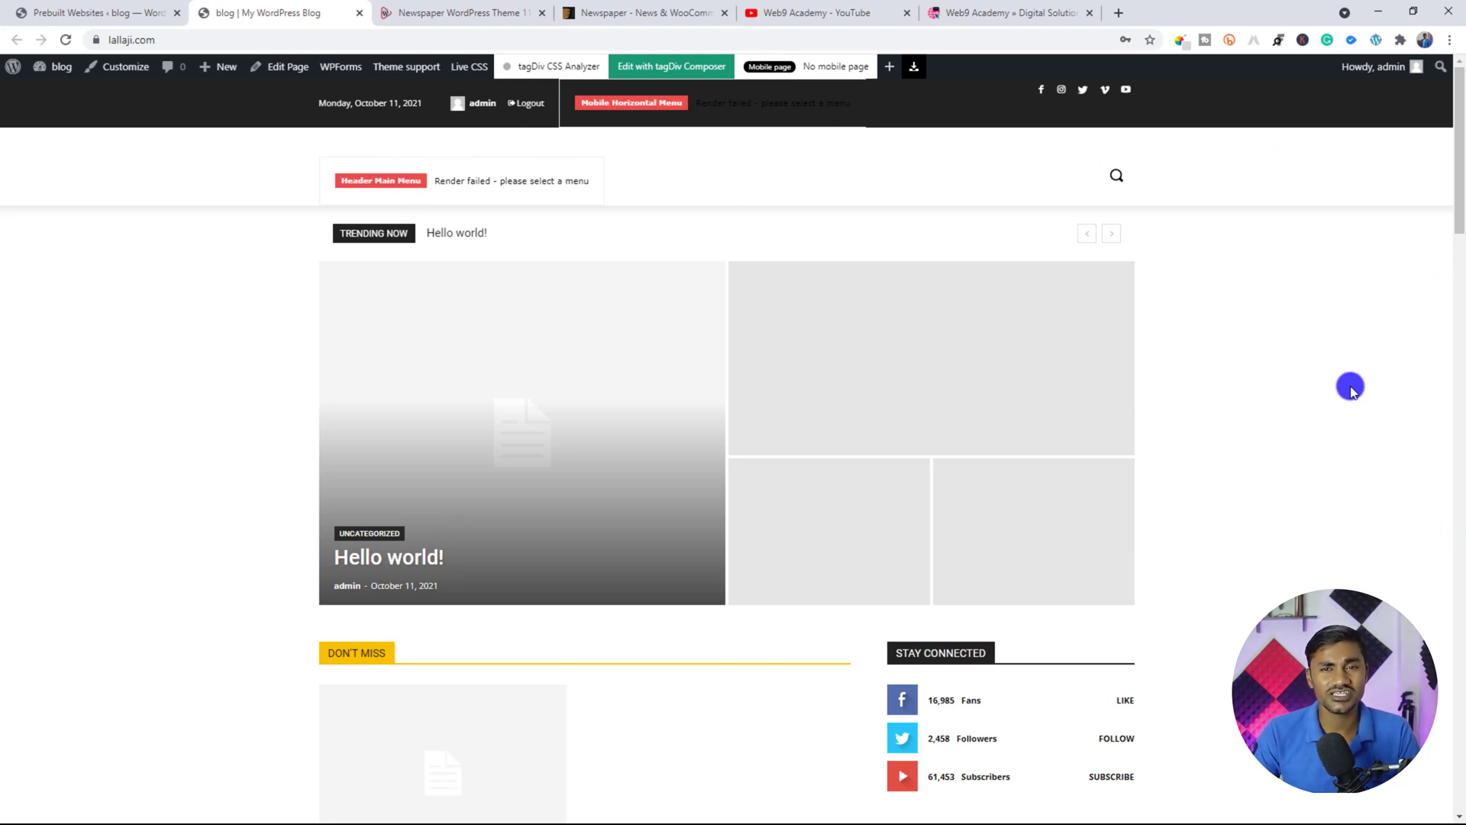
pyautogui.scroll(-4, 1339, 373)
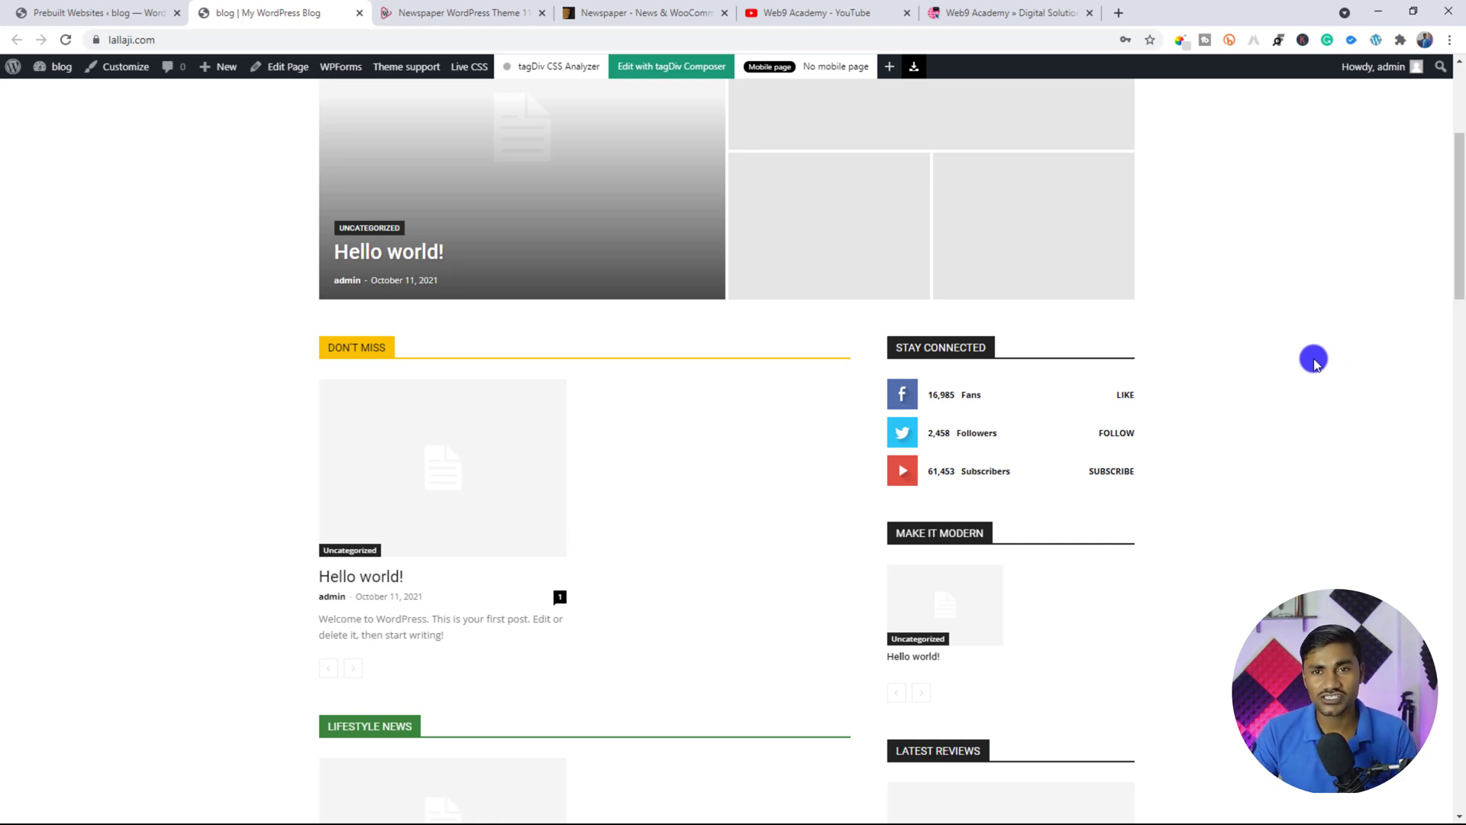
pyautogui.scroll(4, 148, 450)
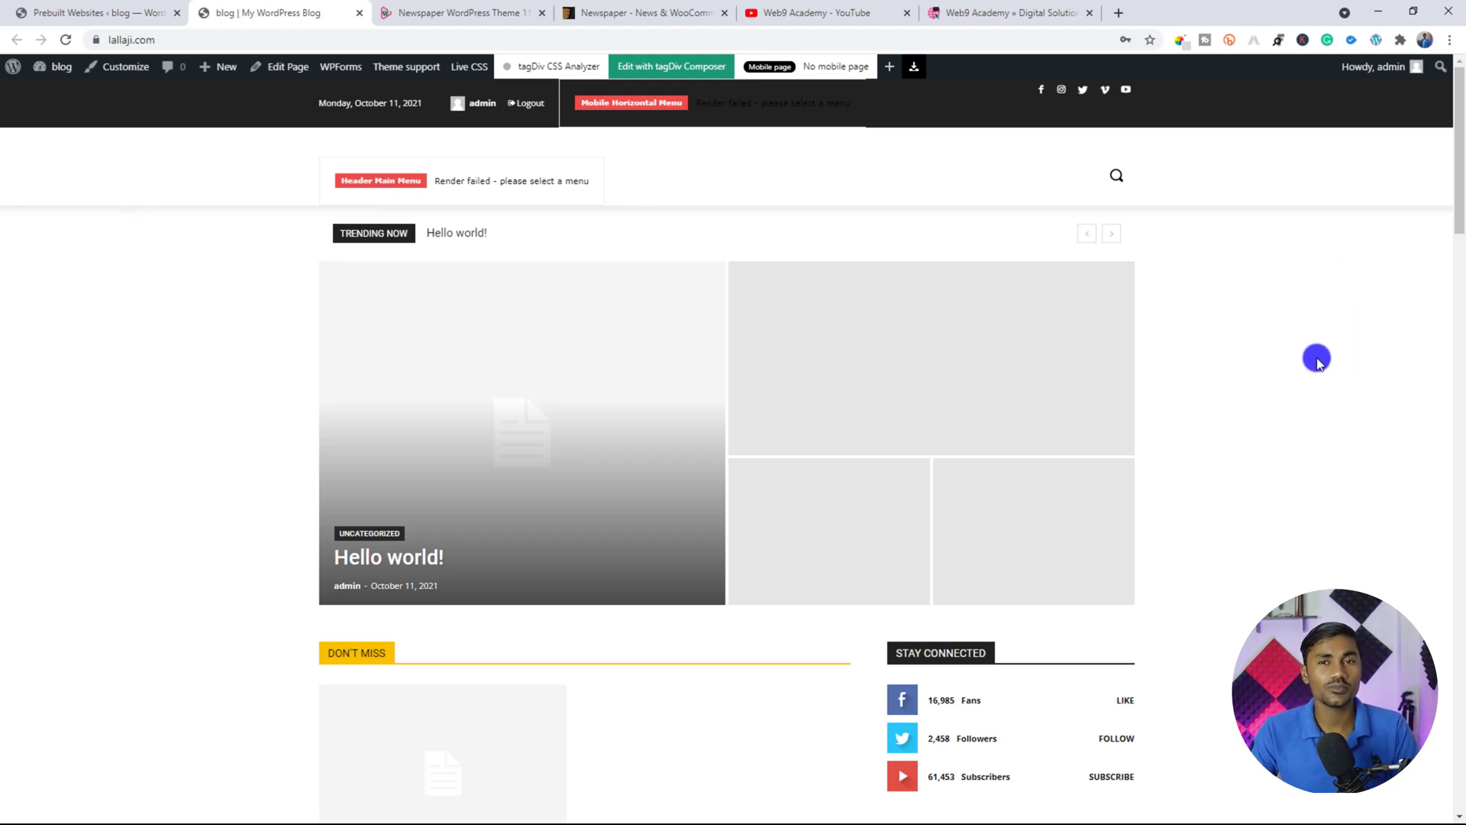
pyautogui.scroll(-4, 1317, 365)
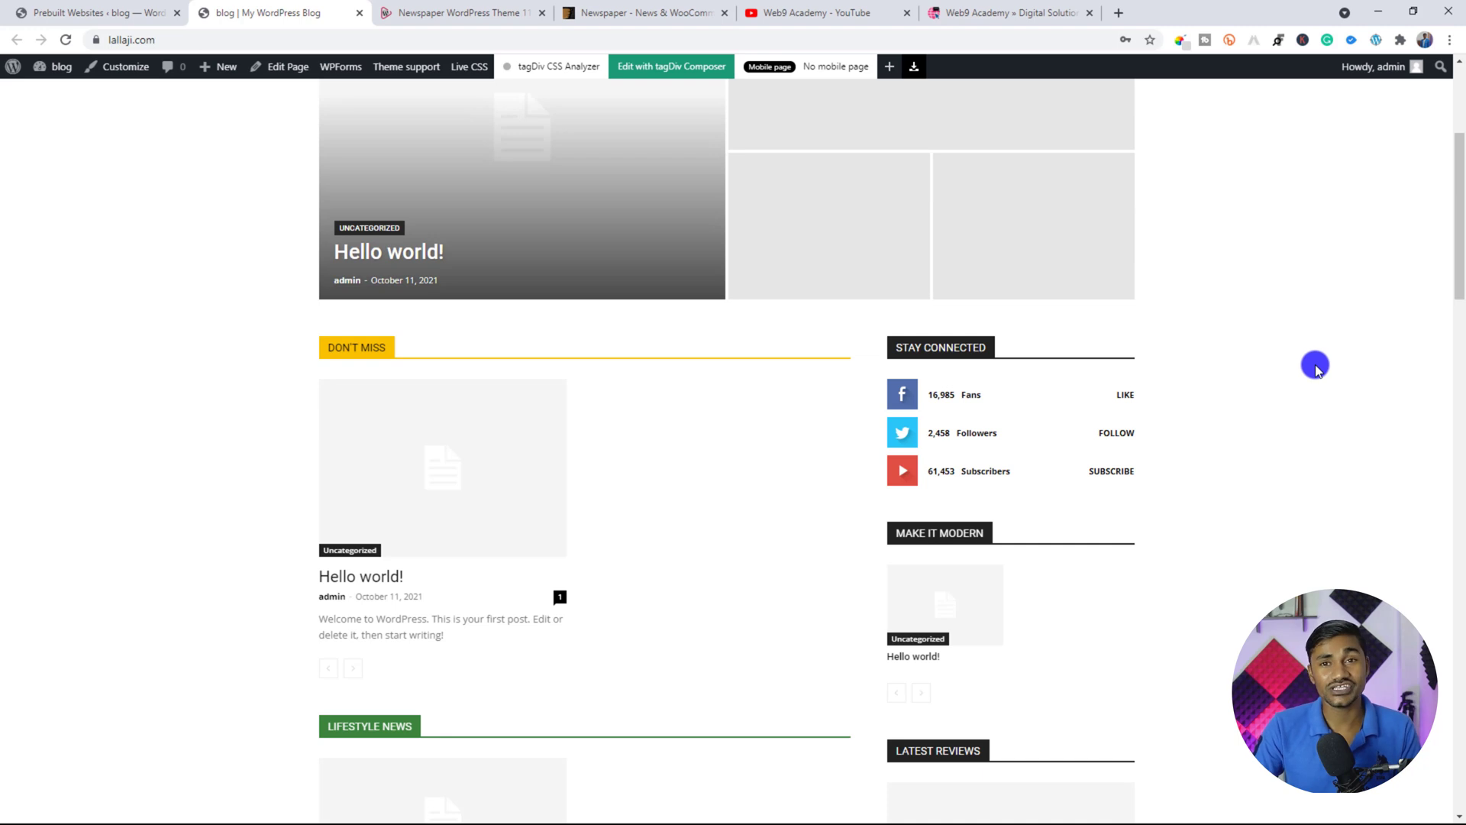
pyautogui.scroll(-4, 1316, 370)
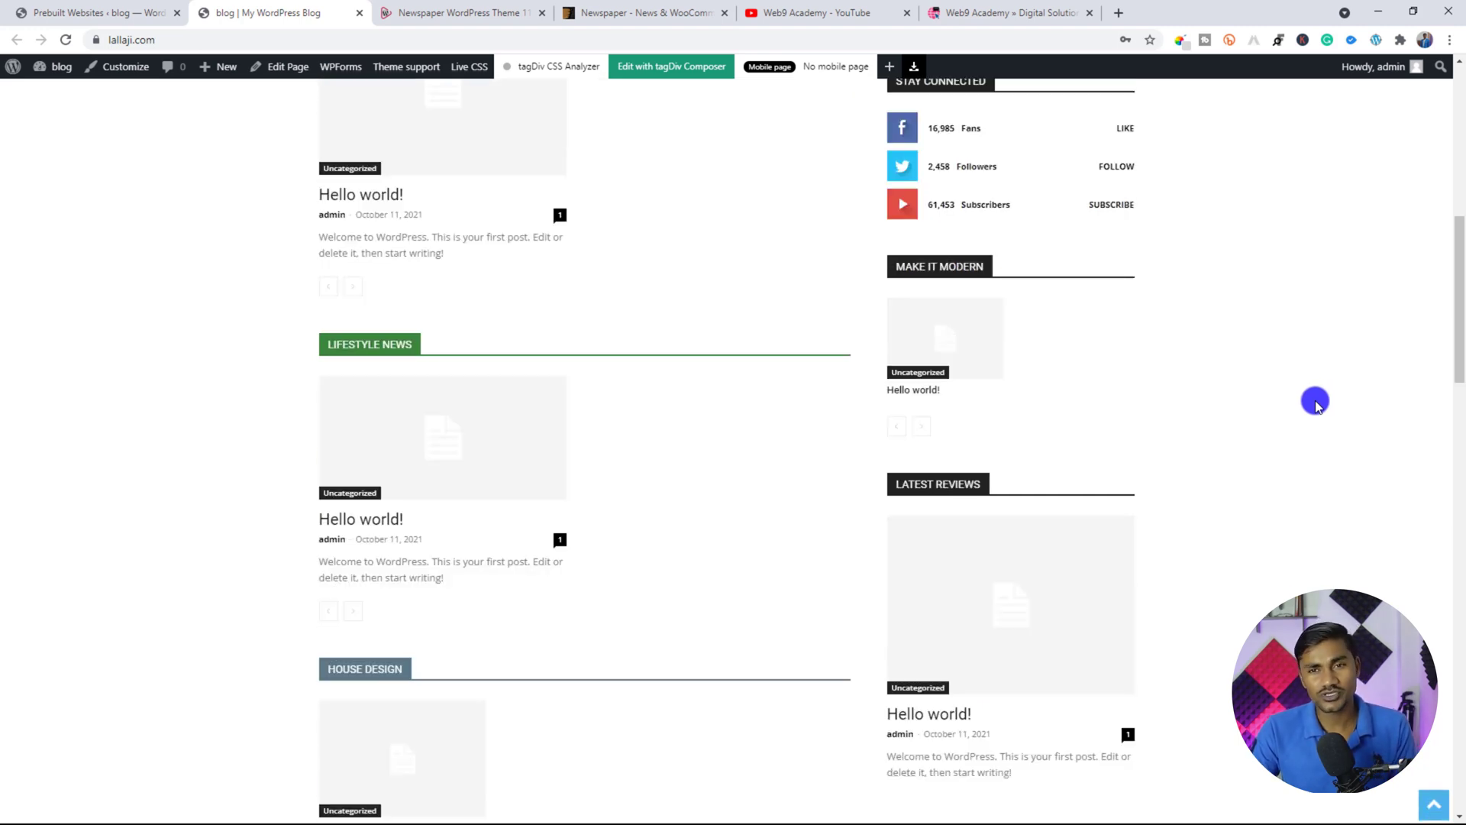
pyautogui.scroll(8, 1313, 406)
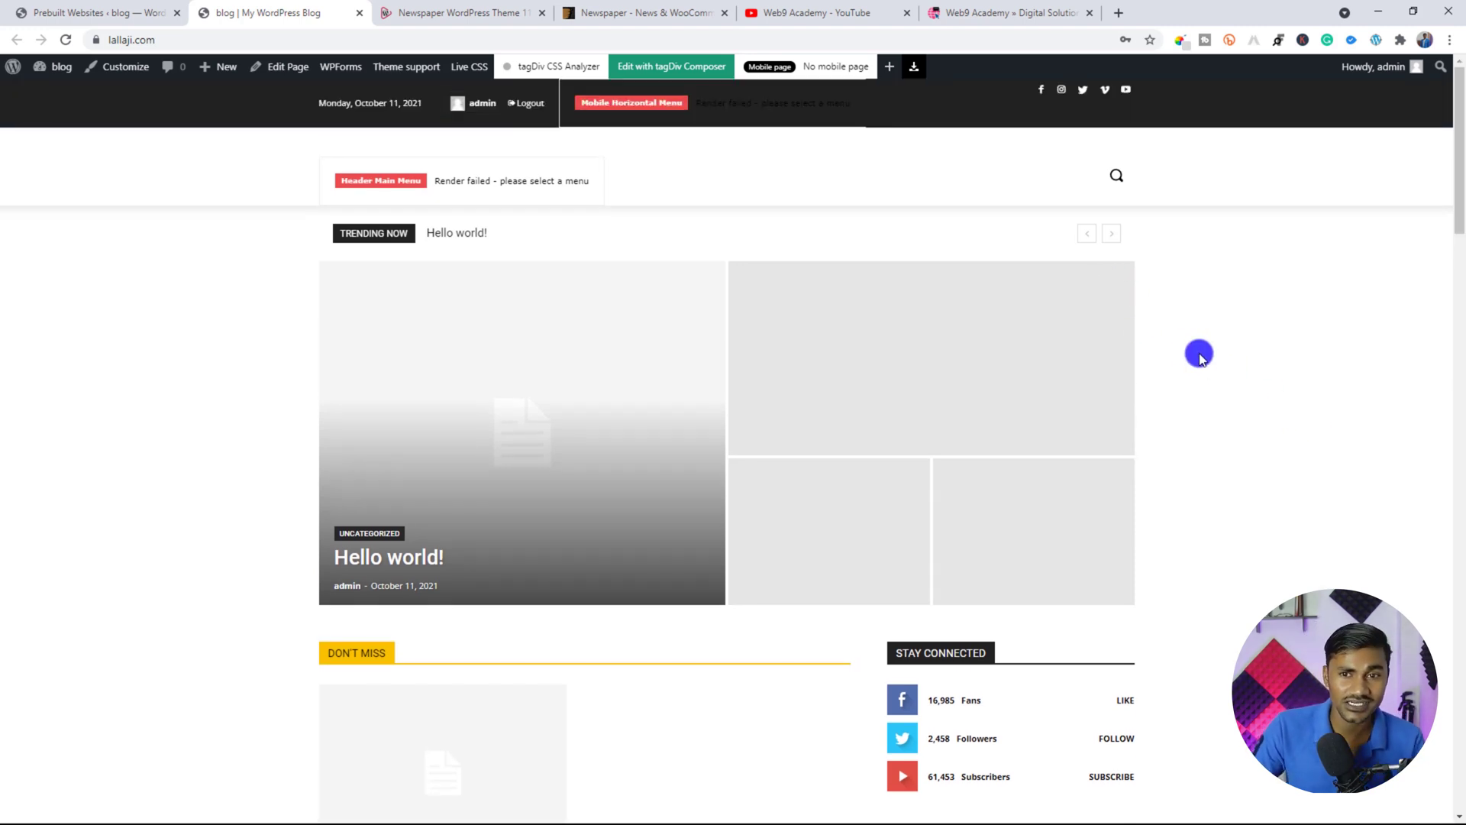
# Step: Look at the services on the Web9 Academy website and open the Web9 Academy YouTube channel's videos
pyautogui.click(1009, 12)
pyautogui.scroll(-4, 1214, 424)
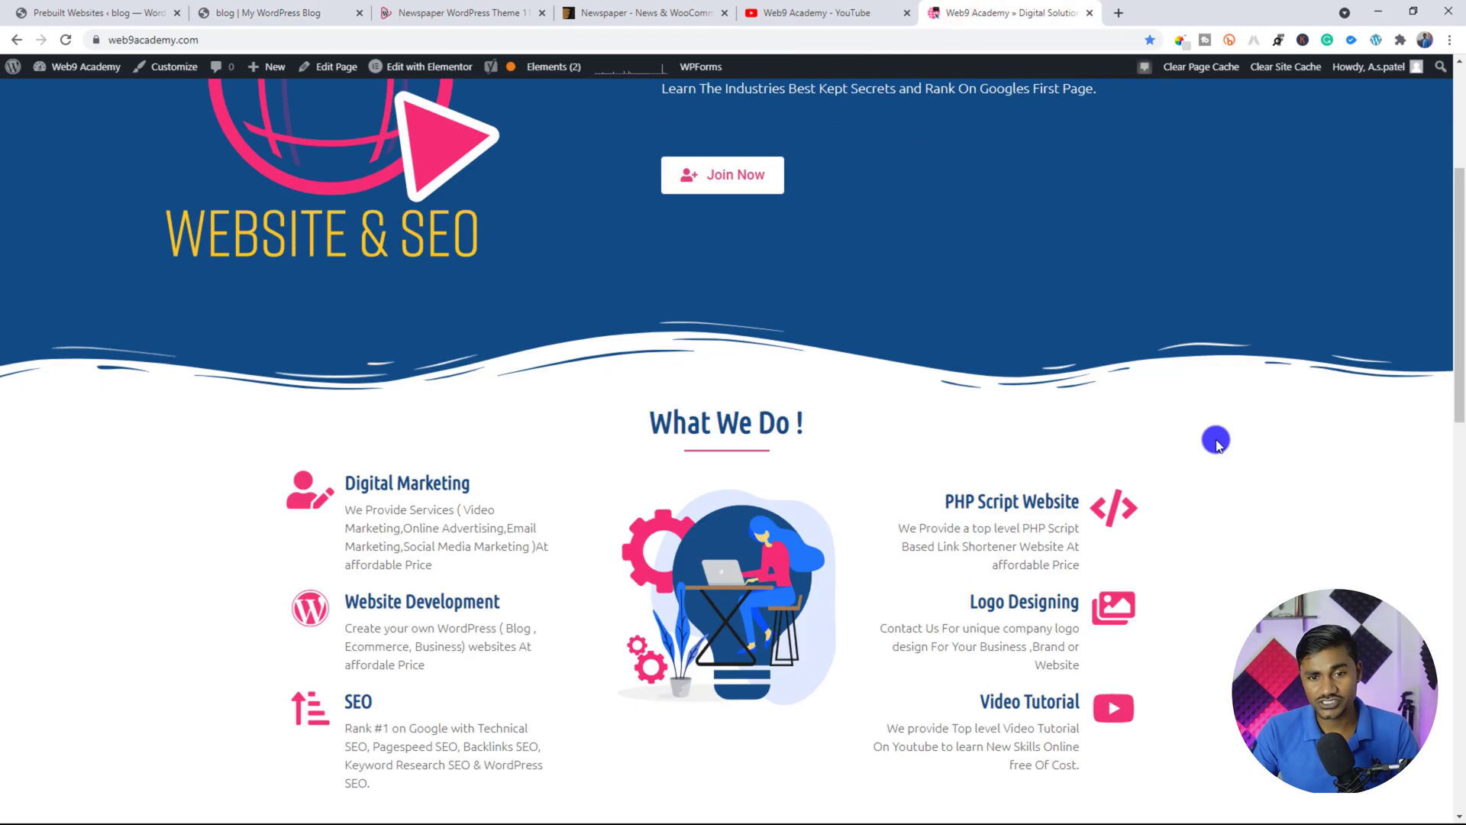
pyautogui.scroll(4, 1217, 441)
pyautogui.click(848, 12)
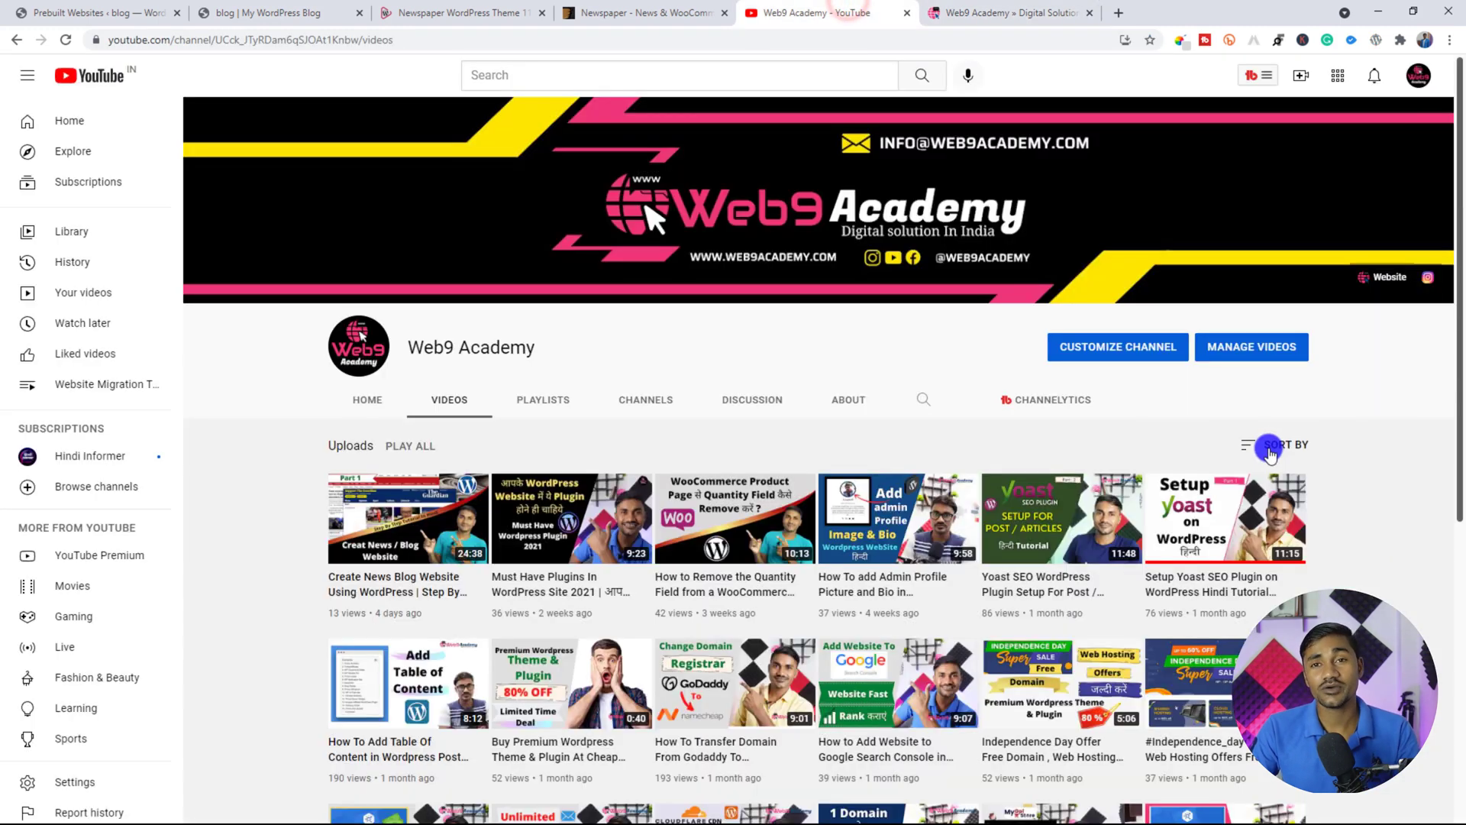